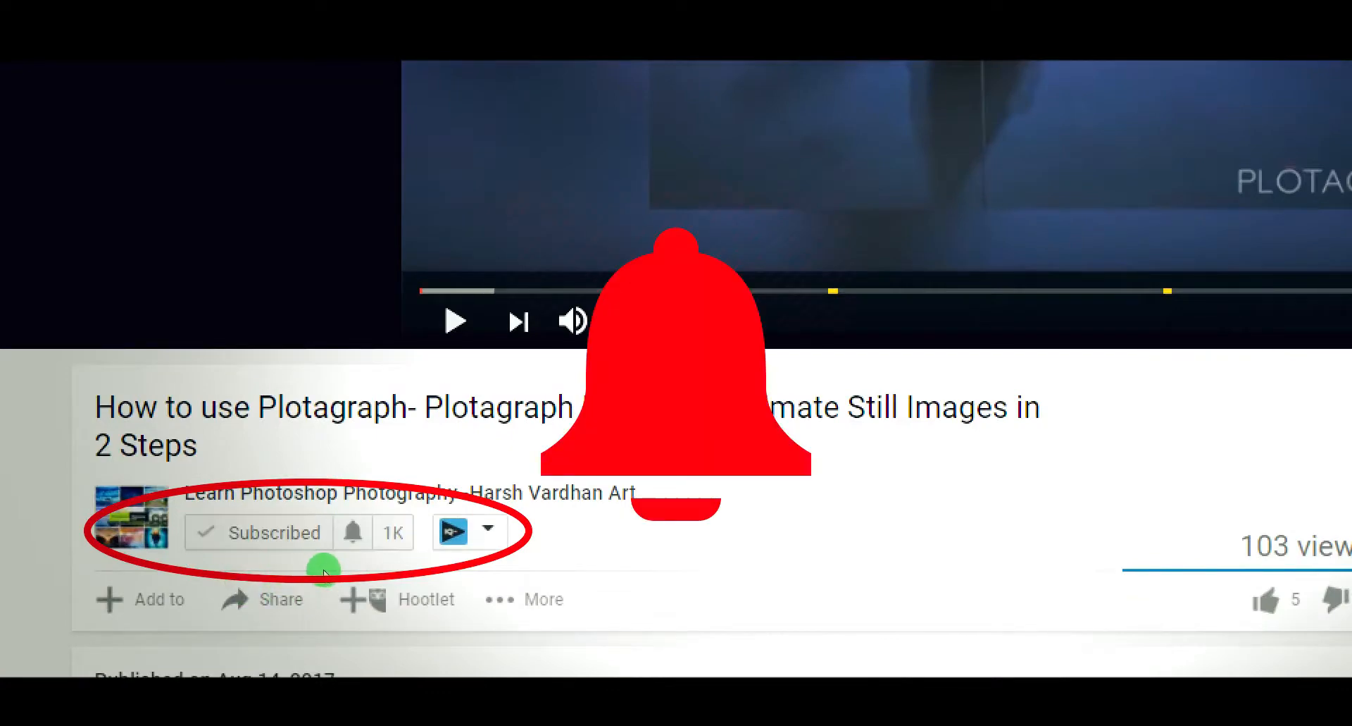
{"action": "left_click", "coordinate": [352, 532]}
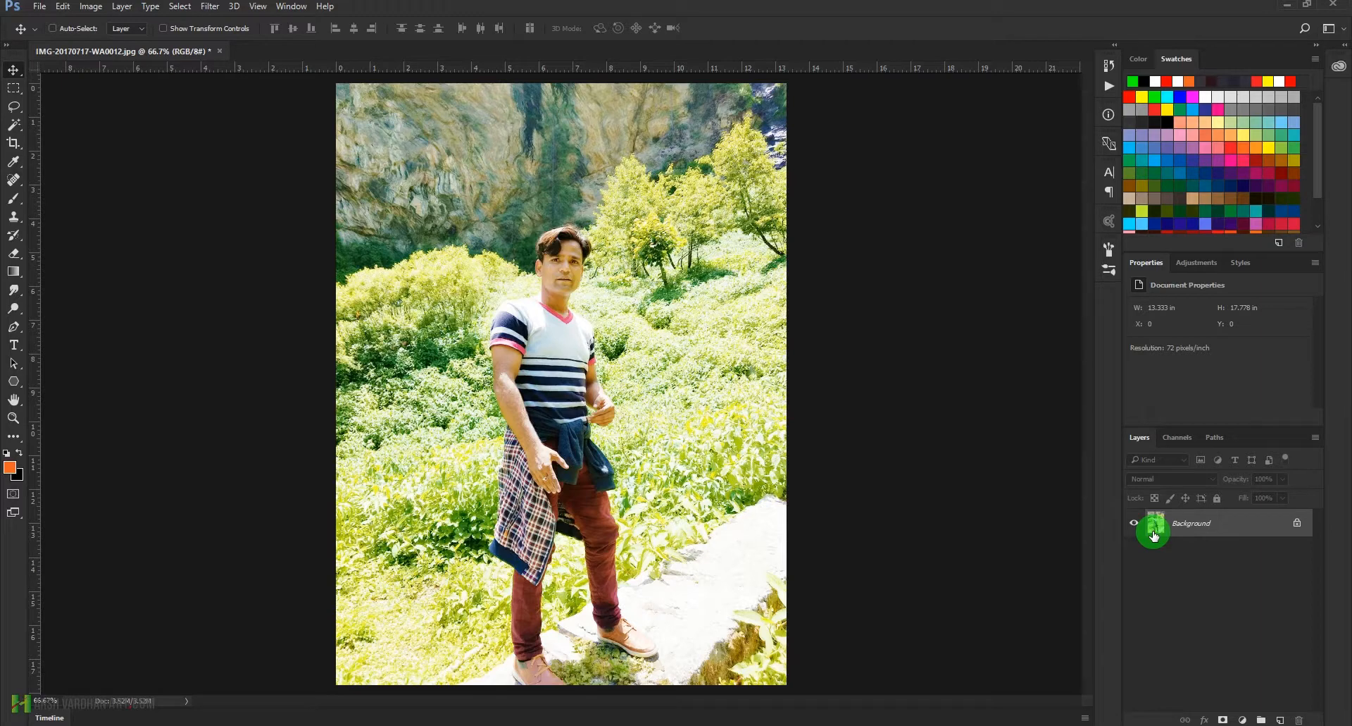
Step: Duplicate the Background layer and open the Camera Raw filter on the copy
{"action": "key", "text": "ctrl+j"}
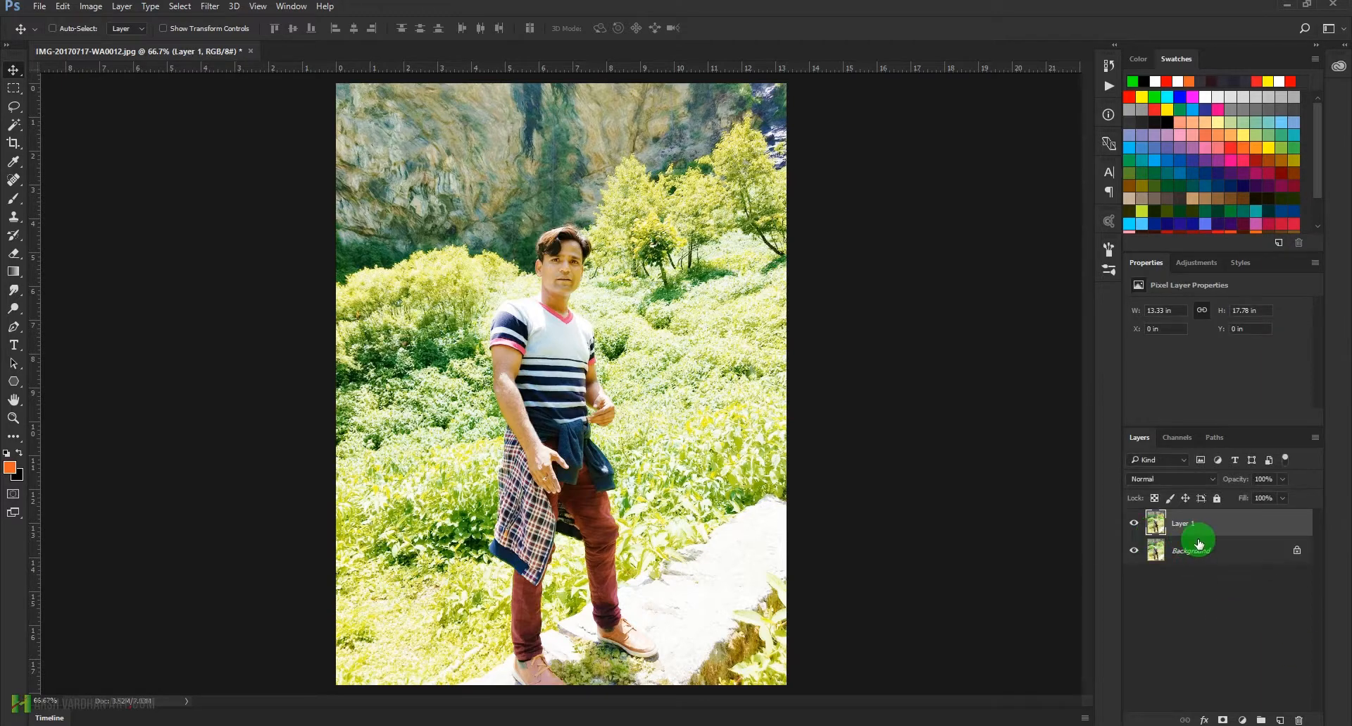
{"action": "key", "text": "ctrl"}
{"action": "key", "text": "ctrl+shift+a"}
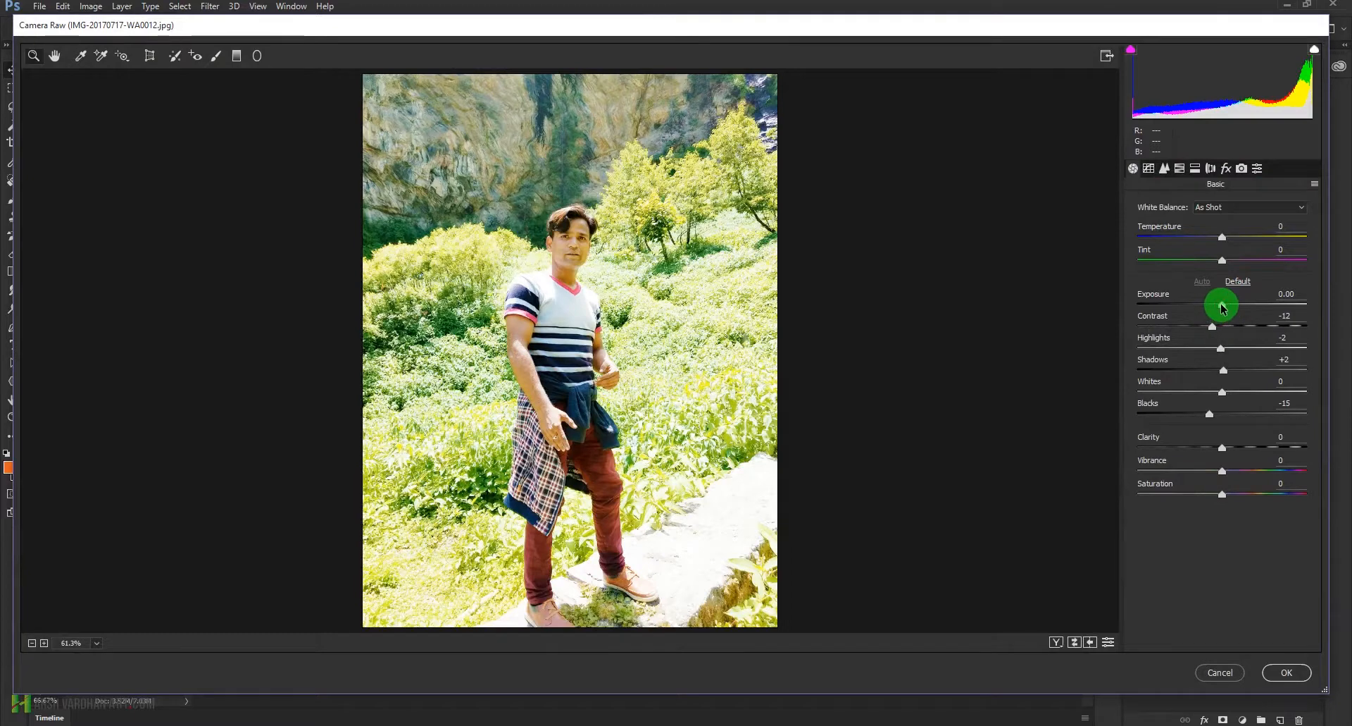
Step: Lower Exposure to -0.55 and Highlights to -27 in Camera Raw, check the man's face up close, and fit the photo in view
{"action": "left_click_drag", "start_coordinate": [1217, 307], "coordinate": [1175, 351]}
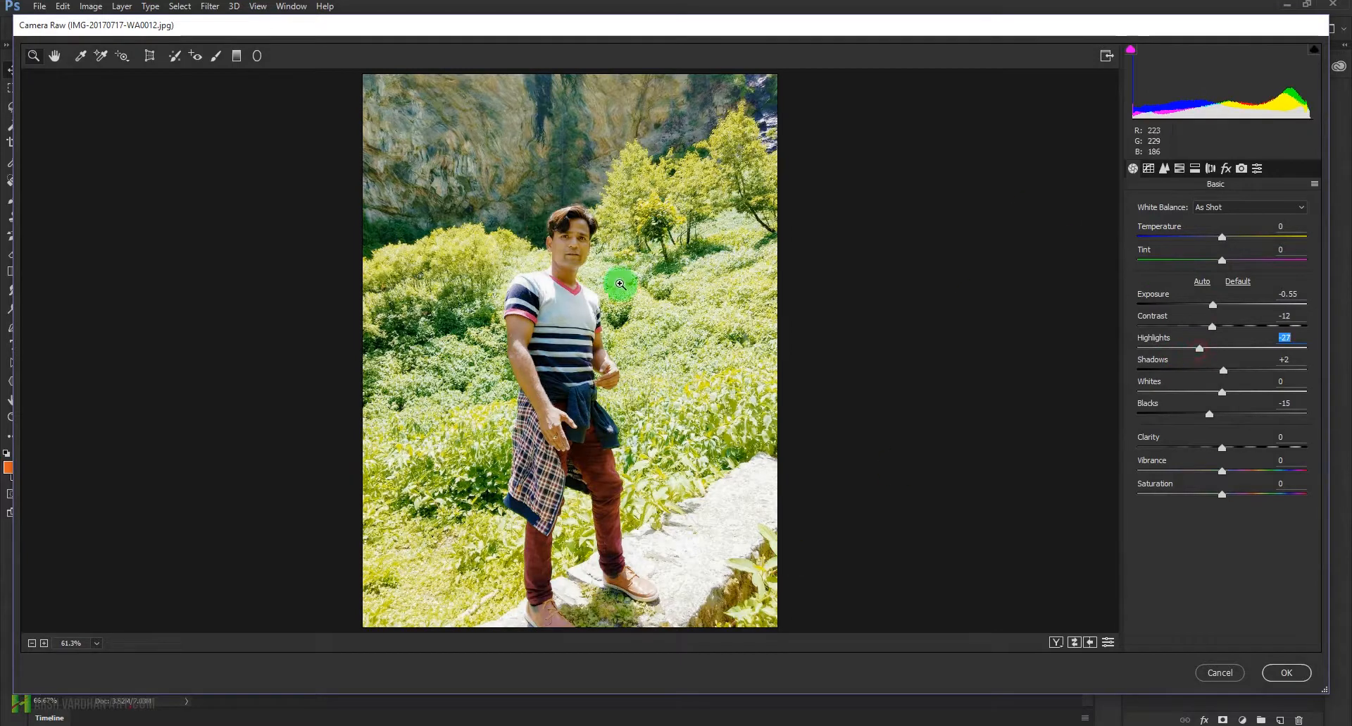
{"action": "left_click", "coordinate": [574, 229]}
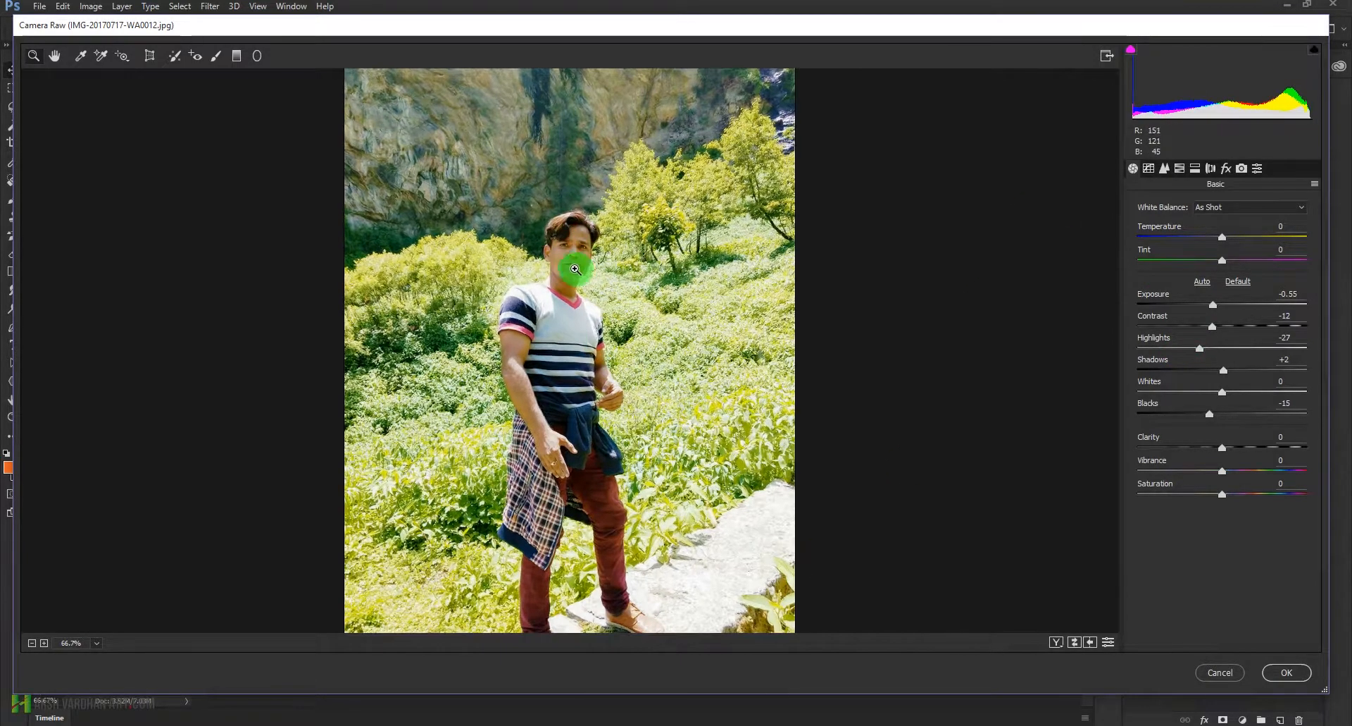
{"action": "left_click", "coordinate": [574, 277]}
{"action": "right_click", "coordinate": [634, 321]}
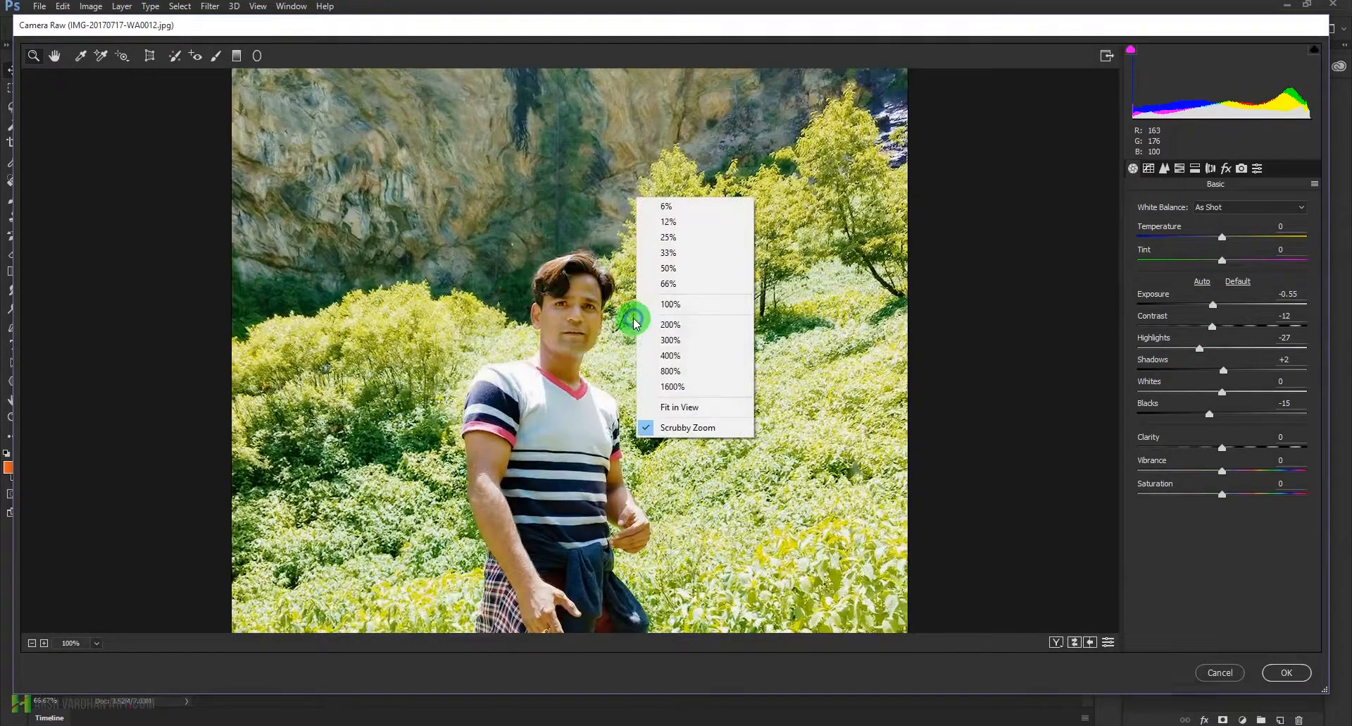
{"action": "left_click", "coordinate": [694, 406]}
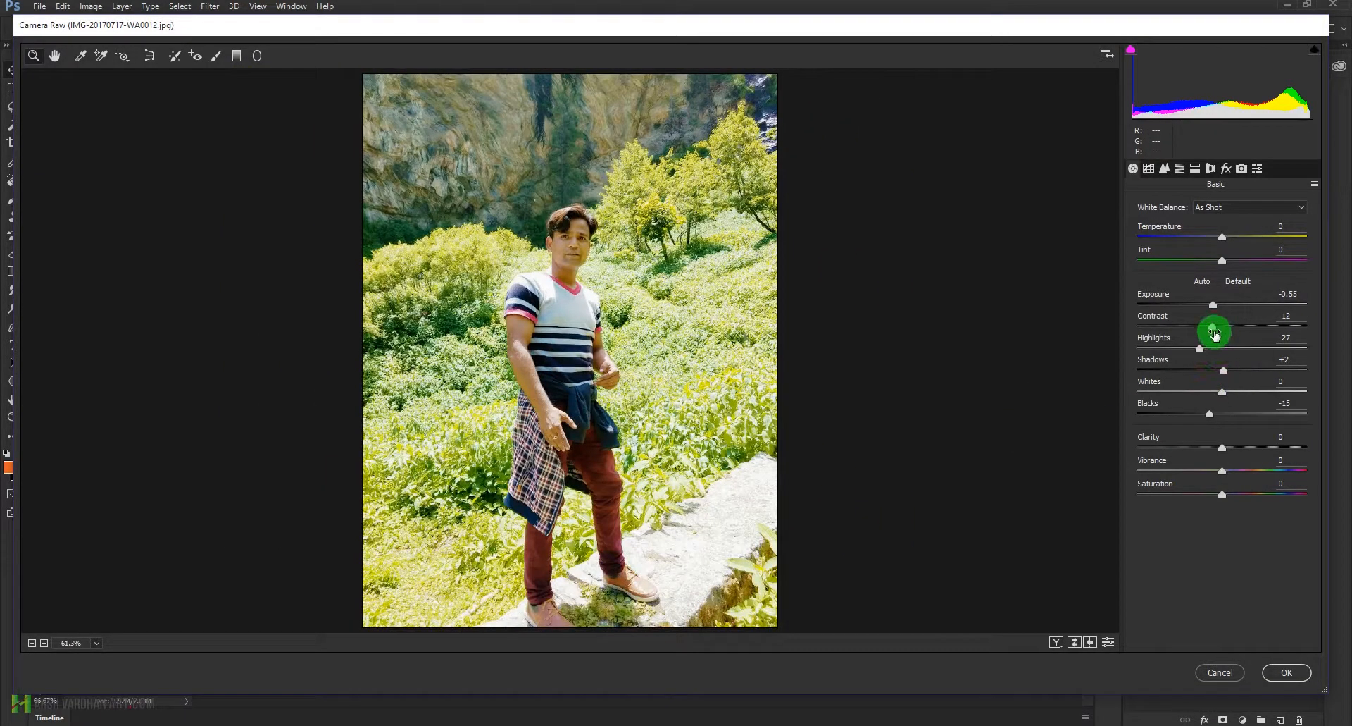
Step: Set Contrast to -29, Clarity to +3, Vibrance to +5 and Saturation to +8, apply the filter, and compare with the original photo
{"action": "left_click_drag", "start_coordinate": [1212, 329], "coordinate": [1196, 330]}
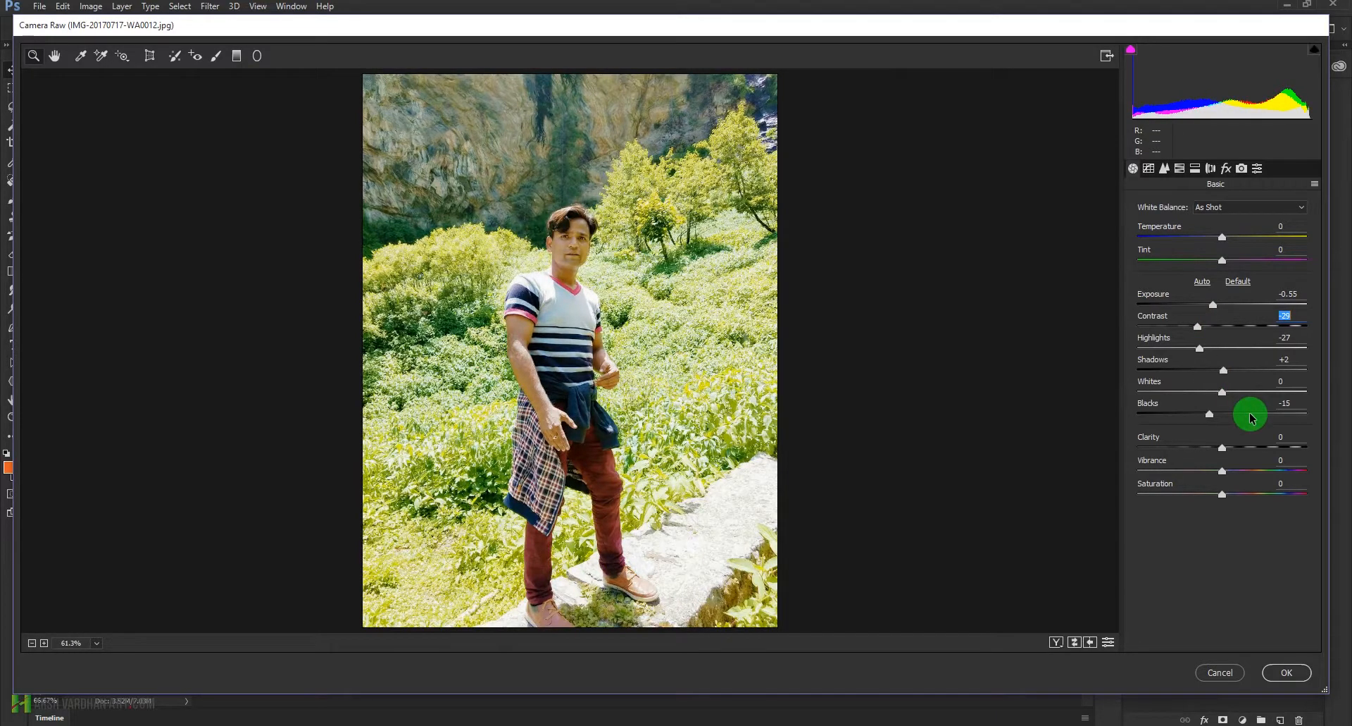
{"action": "left_click_drag", "start_coordinate": [1224, 451], "coordinate": [1226, 456]}
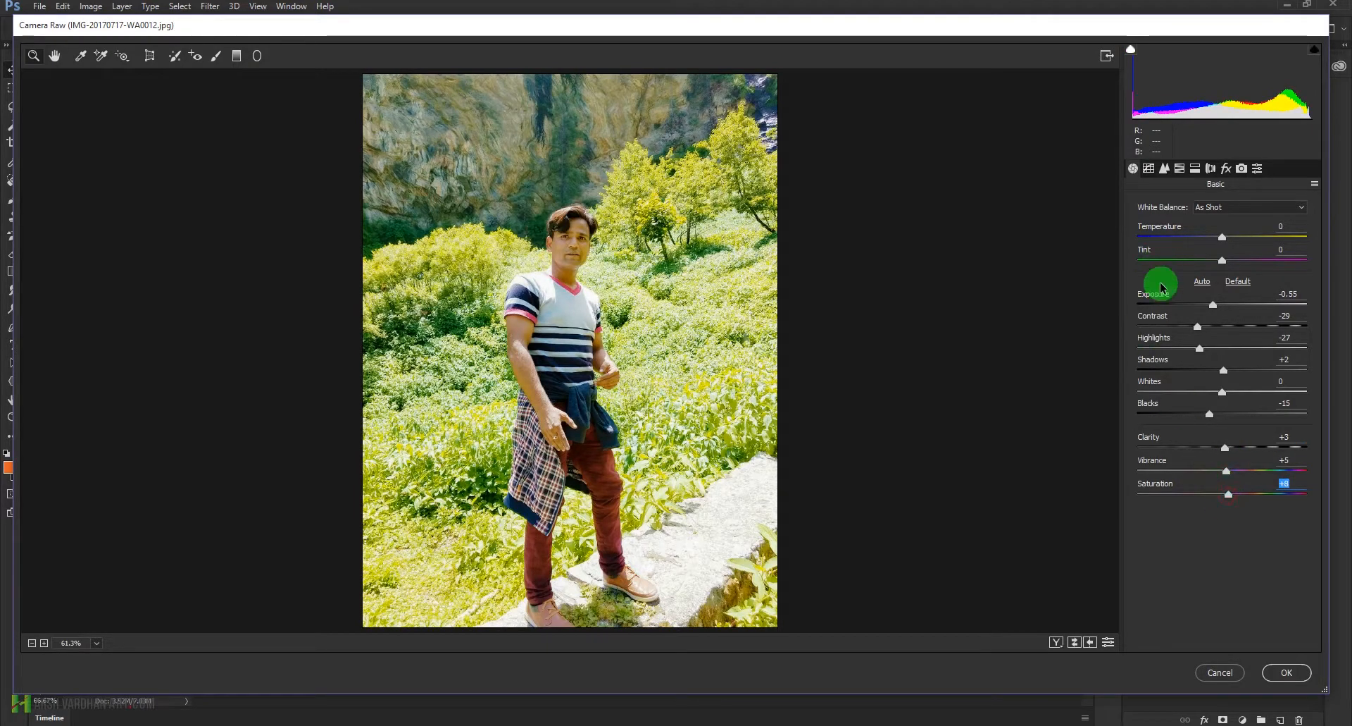
{"action": "left_click", "coordinate": [1287, 672]}
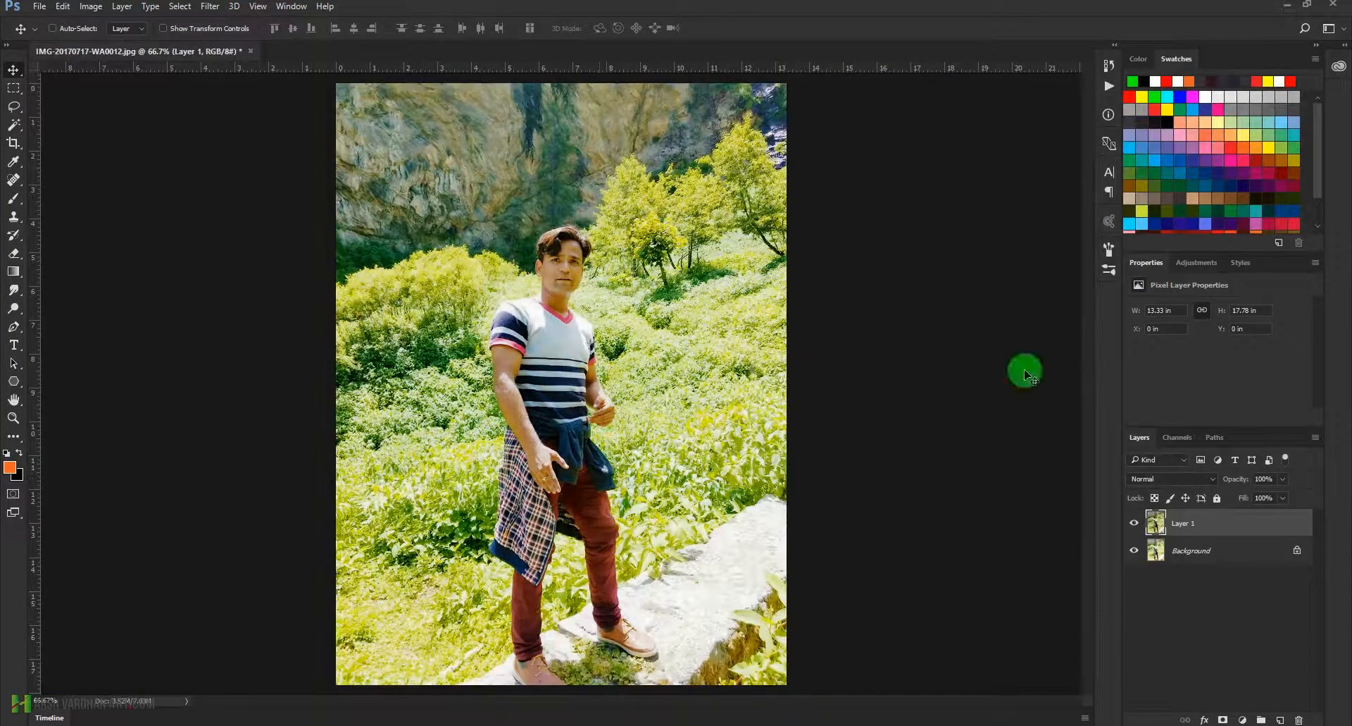
{"action": "left_click", "coordinate": [1132, 523]}
{"action": "left_click", "coordinate": [1132, 522]}
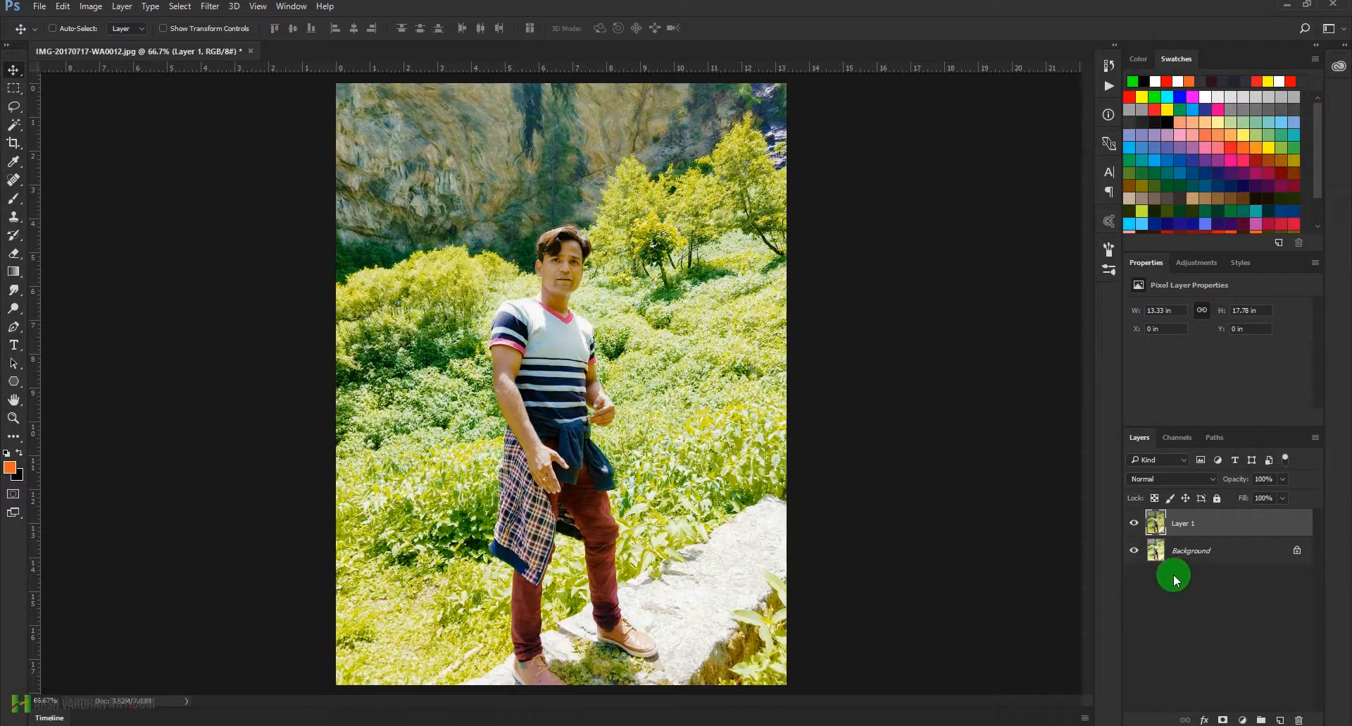
Step: Activate the Quick Selection tool with the man framed closely in the photo
{"action": "left_click_drag", "start_coordinate": [546, 282], "coordinate": [620, 341]}
{"action": "left_click_drag", "start_coordinate": [653, 237], "coordinate": [578, 292]}
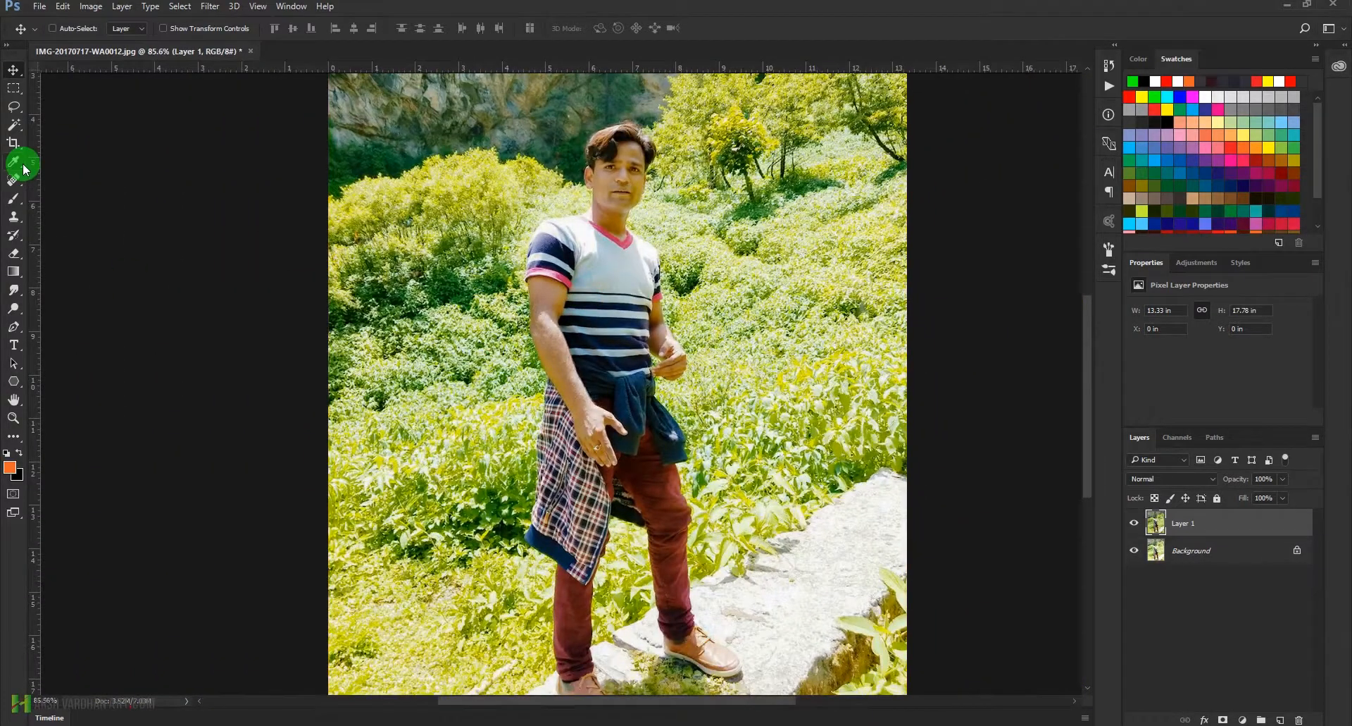
{"action": "key", "text": "w"}
{"action": "left_click_drag", "start_coordinate": [14, 125], "coordinate": [83, 130]}
{"action": "key", "text": "super+plus"}
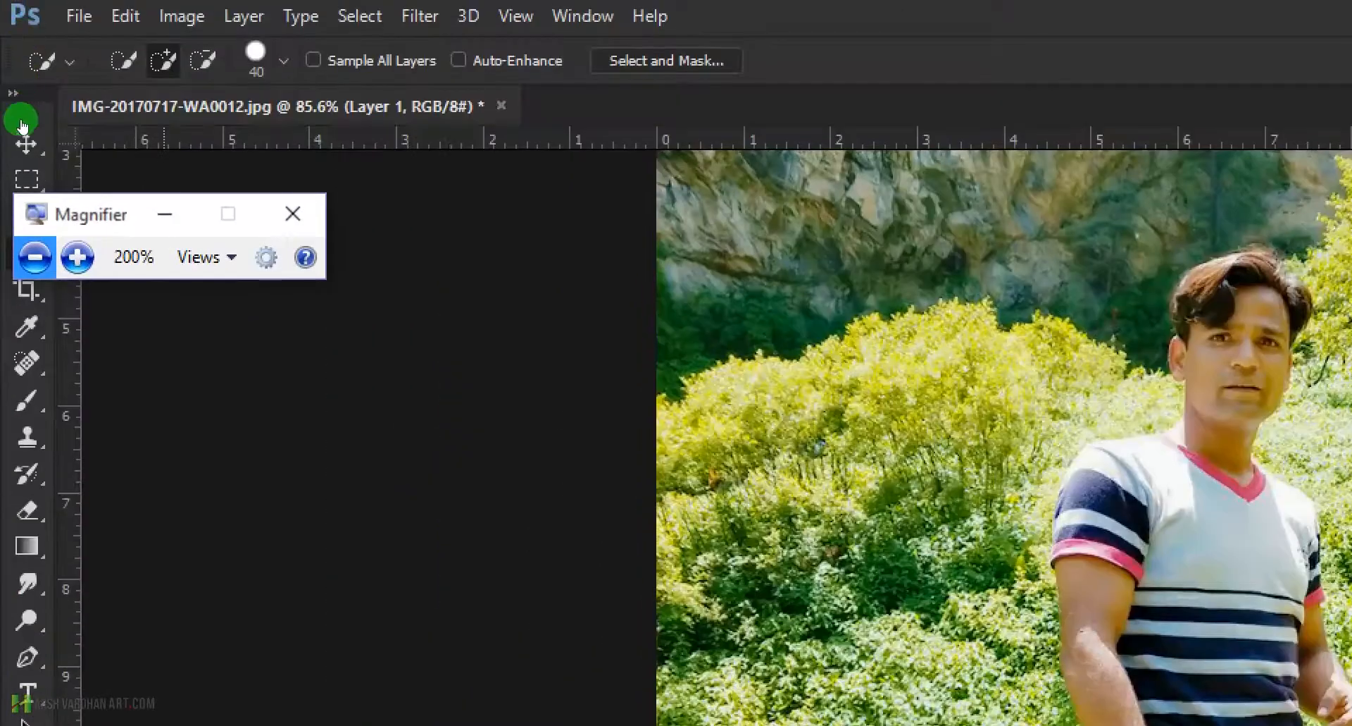
{"action": "left_click", "coordinate": [164, 214]}
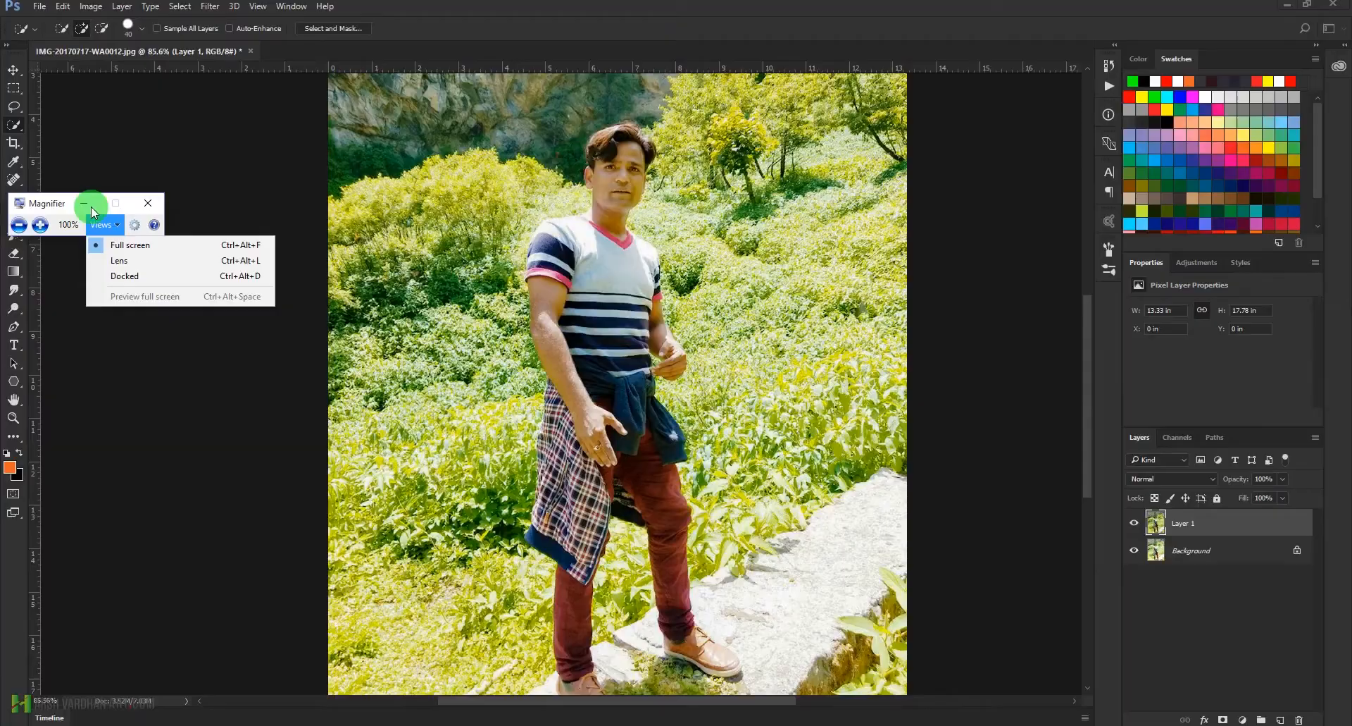
{"action": "left_click", "coordinate": [83, 204]}
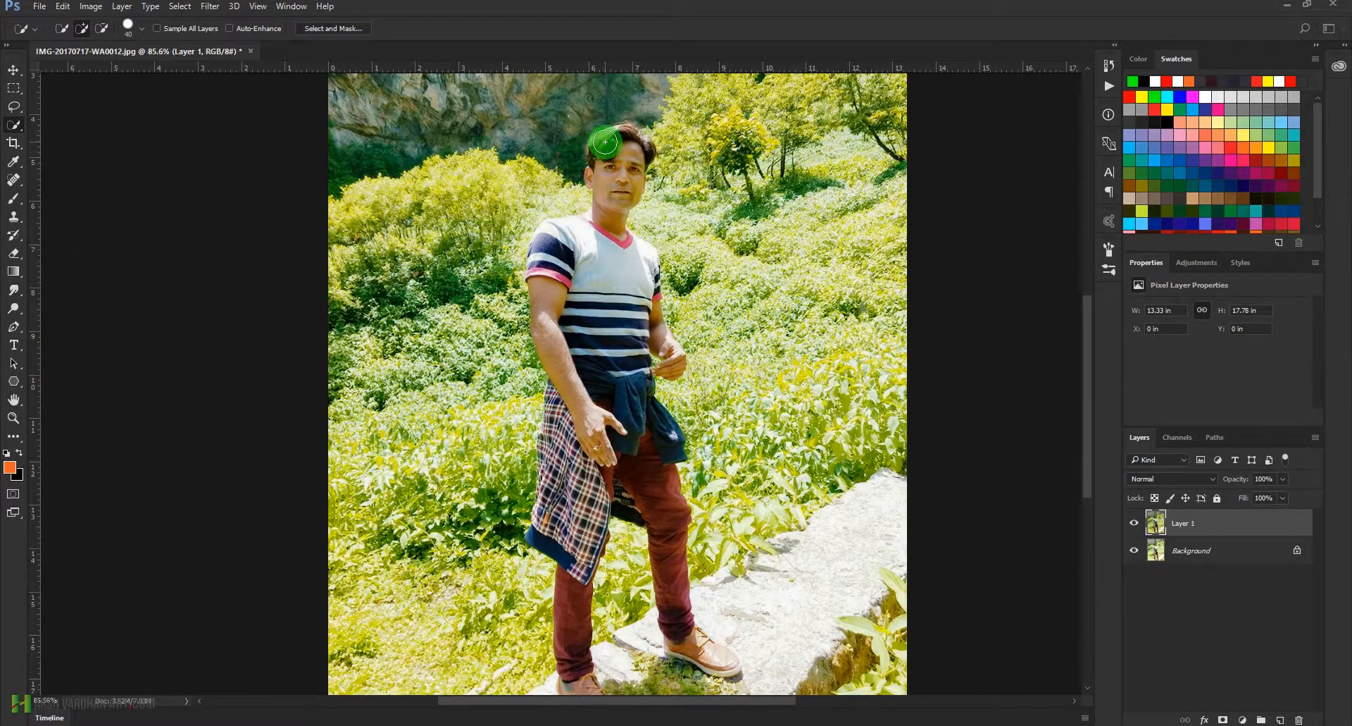
Step: Select the whole man, from his hair down to both shoes, with Quick Selection strokes
{"action": "mouse_move", "coordinate": [607, 231]}
{"action": "left_mouse_down"}
{"action": "mouse_move", "coordinate": [580, 245]}
{"action": "mouse_move", "coordinate": [588, 227]}
{"action": "mouse_move", "coordinate": [587, 366]}
{"action": "mouse_move", "coordinate": [554, 309]}
{"action": "mouse_move", "coordinate": [552, 268]}
{"action": "mouse_move", "coordinate": [585, 391]}
{"action": "mouse_move", "coordinate": [553, 338]}
{"action": "mouse_move", "coordinate": [574, 408]}
{"action": "mouse_move", "coordinate": [539, 515]}
{"action": "mouse_move", "coordinate": [554, 531]}
{"action": "mouse_move", "coordinate": [569, 523]}
{"action": "mouse_move", "coordinate": [573, 543]}
{"action": "mouse_move", "coordinate": [612, 429]}
{"action": "mouse_move", "coordinate": [646, 489]}
{"action": "mouse_move", "coordinate": [645, 426]}
{"action": "mouse_move", "coordinate": [676, 619]}
{"action": "mouse_move", "coordinate": [702, 654]}
{"action": "mouse_move", "coordinate": [653, 461]}
{"action": "mouse_move", "coordinate": [669, 531]}
{"action": "mouse_move", "coordinate": [666, 501]}
{"action": "mouse_move", "coordinate": [621, 399]}
{"action": "mouse_move", "coordinate": [622, 297]}
{"action": "mouse_move", "coordinate": [616, 331]}
{"action": "mouse_move", "coordinate": [599, 322]}
{"action": "mouse_move", "coordinate": [618, 336]}
{"action": "mouse_move", "coordinate": [589, 333]}
{"action": "left_mouse_up"}
{"action": "left_click_drag", "start_coordinate": [478, 287], "coordinate": [485, 383]}
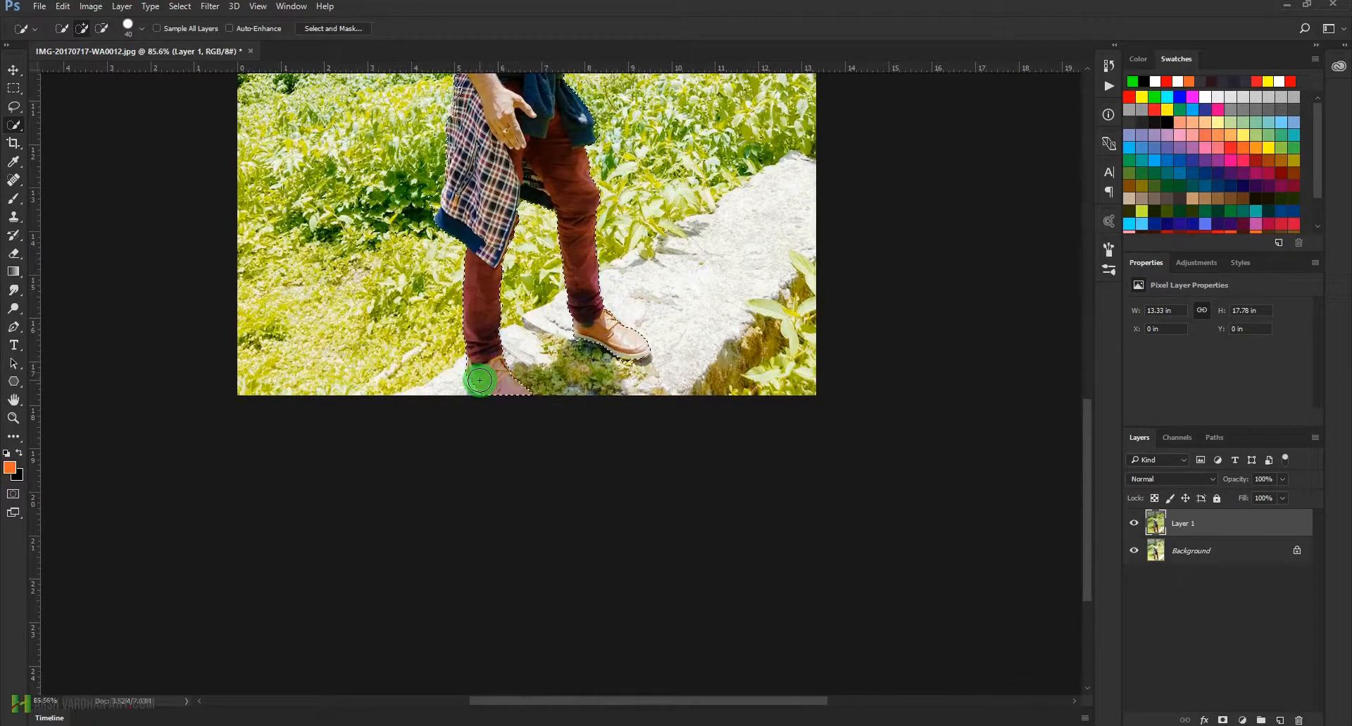
Step: Reduce the selection brush size to 30 and subtract the foliage beside the lower edge of the checked shirt from the selection
{"action": "mouse_move", "coordinate": [482, 231]}
{"action": "left_mouse_down"}
{"action": "mouse_move", "coordinate": [578, 303]}
{"action": "mouse_move", "coordinate": [574, 474]}
{"action": "mouse_move", "coordinate": [593, 537]}
{"action": "left_mouse_up"}
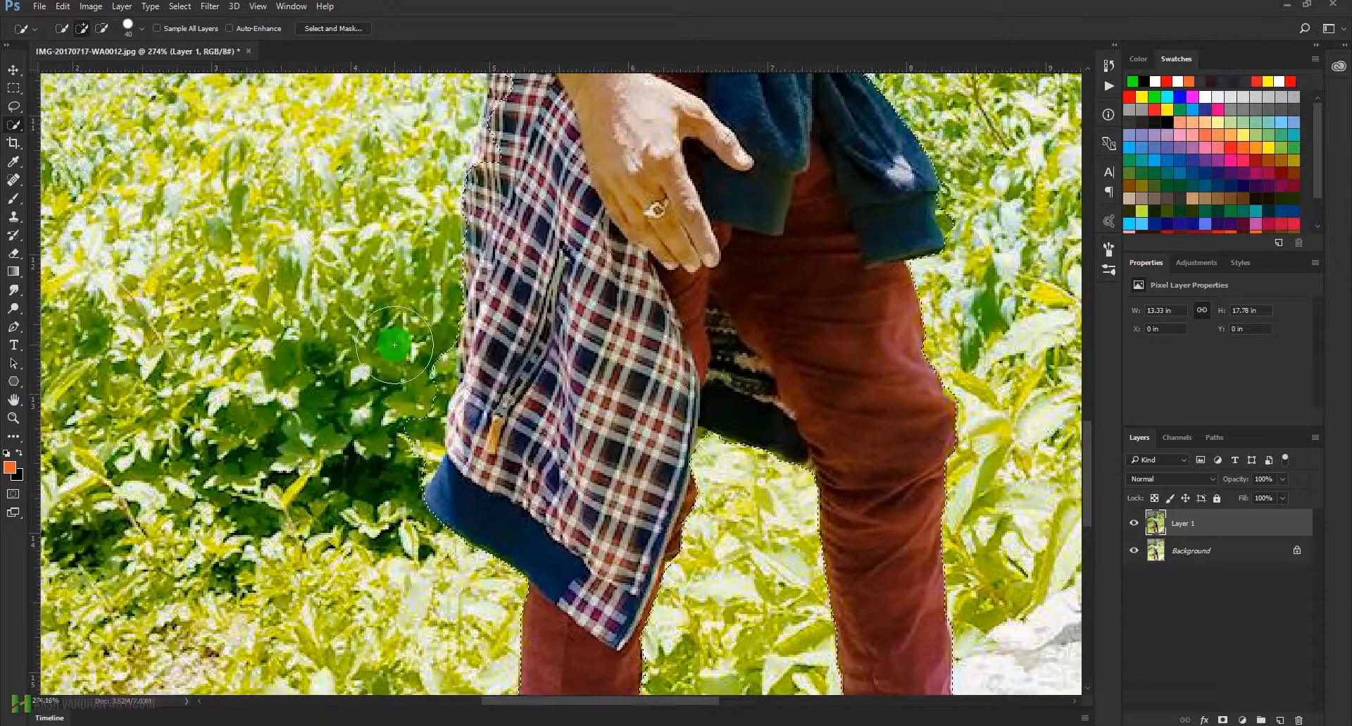
{"action": "key", "text": "bracketleft"}
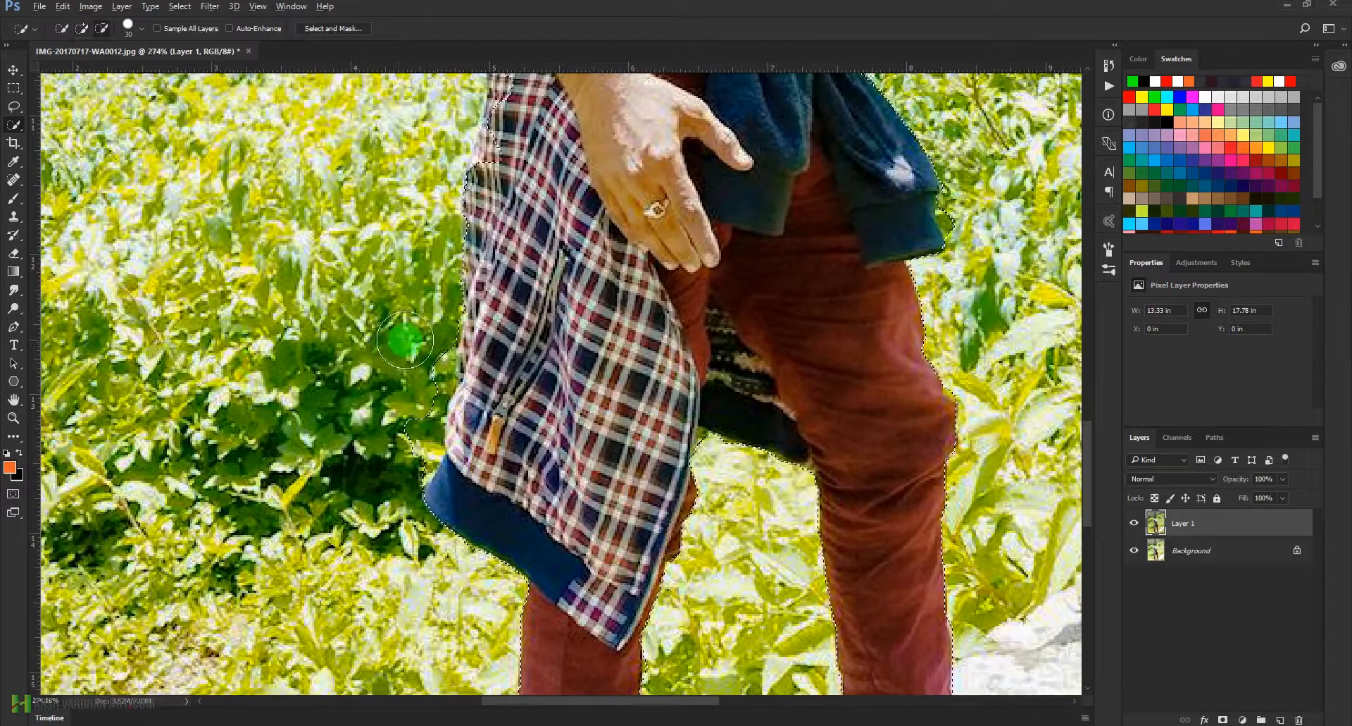
{"action": "left_click_drag", "start_coordinate": [418, 337], "coordinate": [411, 412]}
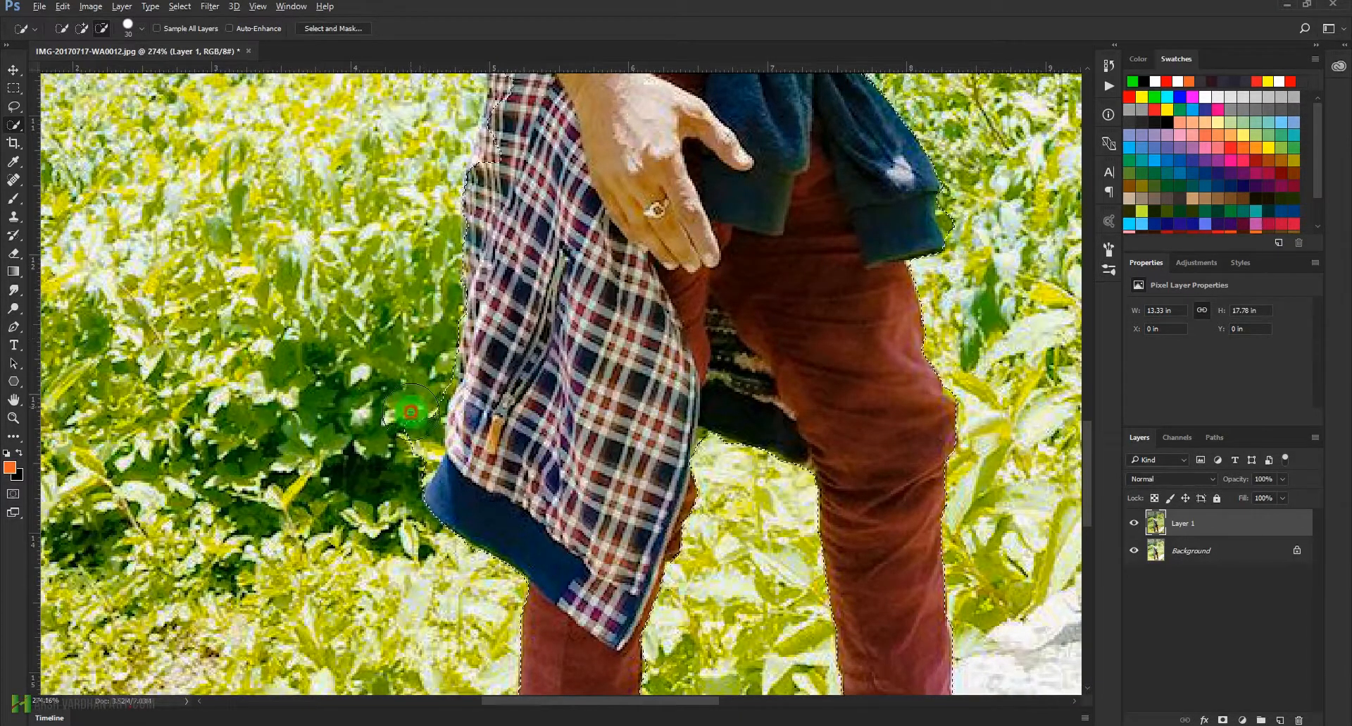
{"action": "left_click_drag", "start_coordinate": [419, 416], "coordinate": [421, 355]}
{"action": "left_click", "coordinate": [468, 408]}
Step: Refine the selection's outer edge along the upper part of the checked shirt below the man's forearm
{"action": "left_click_drag", "start_coordinate": [559, 266], "coordinate": [522, 446]}
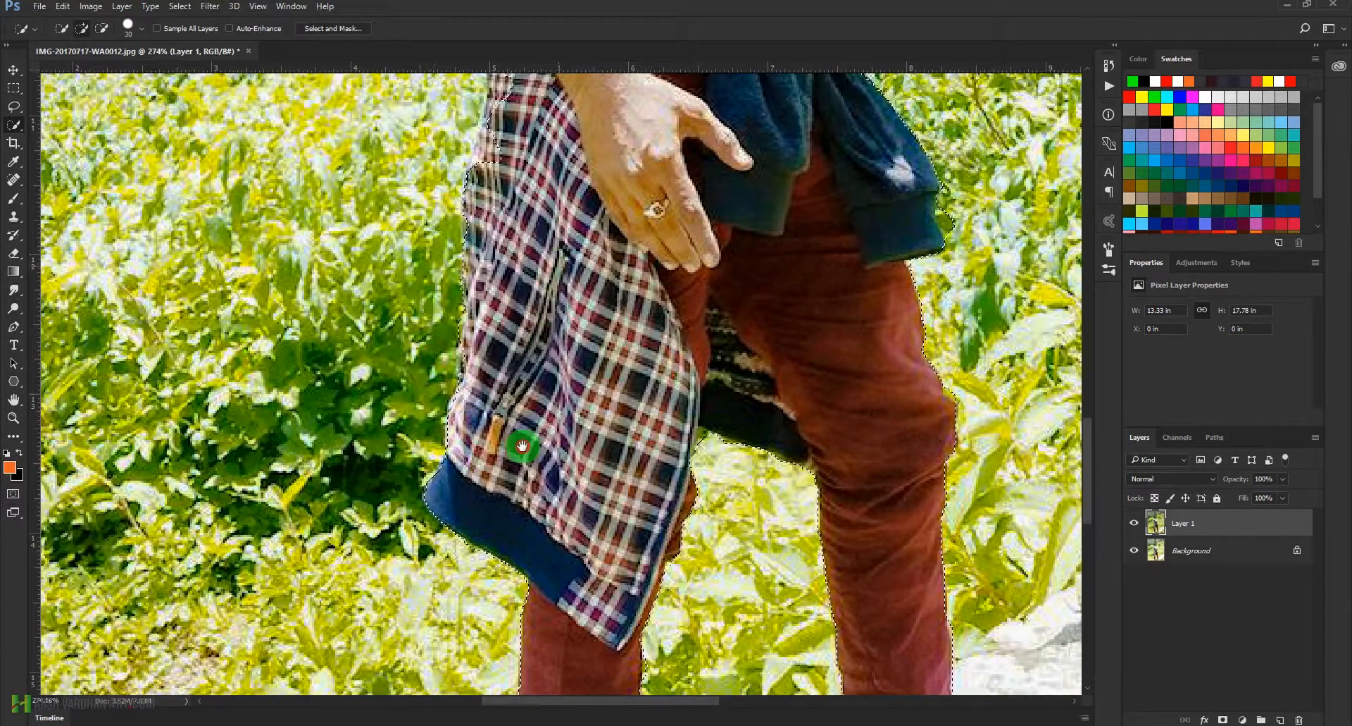
{"action": "left_click", "coordinate": [452, 454]}
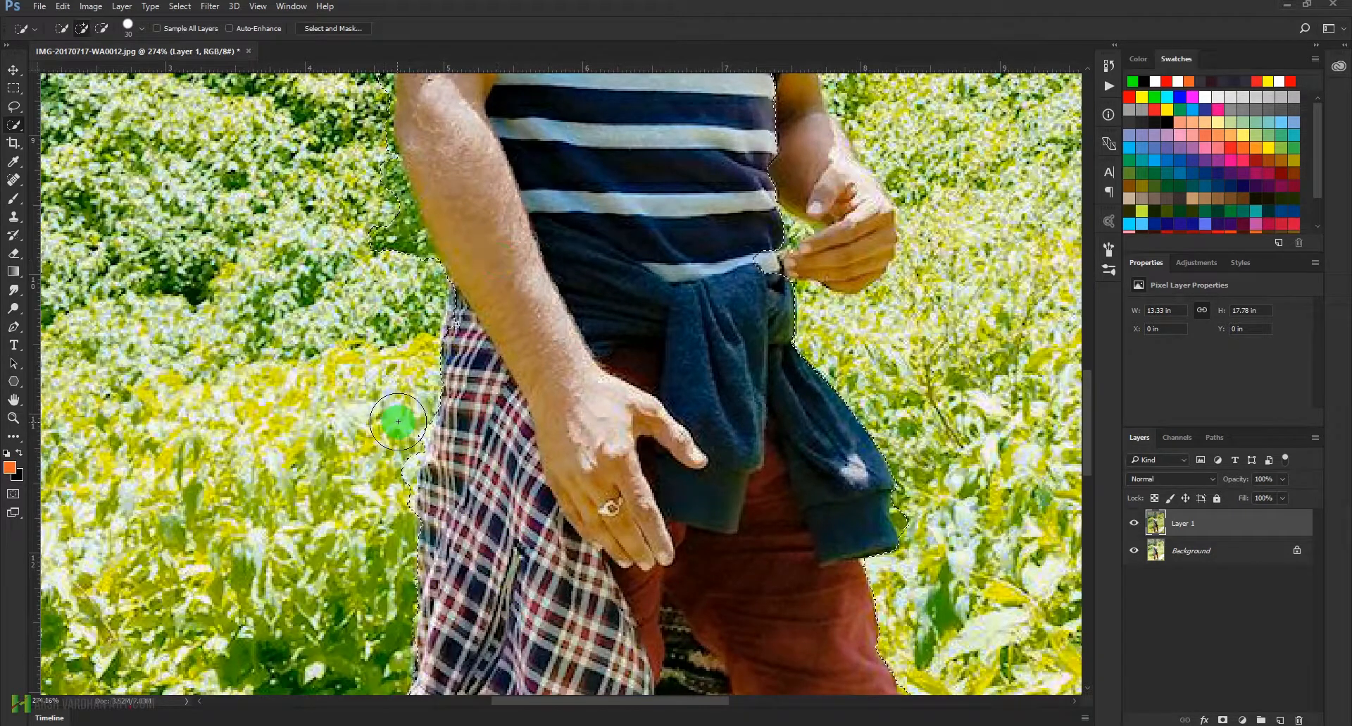
{"action": "left_click_drag", "start_coordinate": [513, 434], "coordinate": [514, 472]}
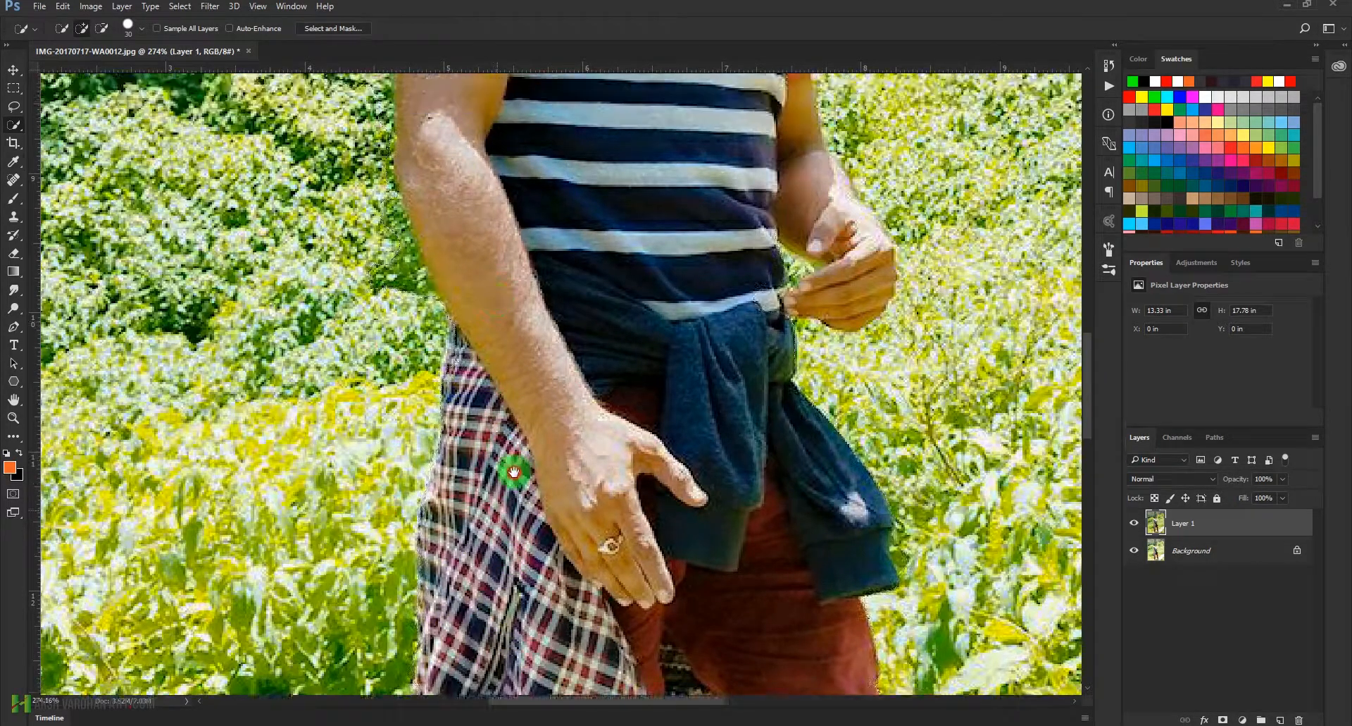
{"action": "mouse_move", "coordinate": [396, 378]}
{"action": "left_mouse_down"}
{"action": "mouse_move", "coordinate": [371, 383]}
{"action": "mouse_move", "coordinate": [427, 484]}
{"action": "mouse_move", "coordinate": [348, 378]}
{"action": "mouse_move", "coordinate": [426, 501]}
{"action": "mouse_move", "coordinate": [440, 497]}
{"action": "mouse_move", "coordinate": [436, 466]}
{"action": "mouse_move", "coordinate": [412, 477]}
{"action": "left_mouse_up"}
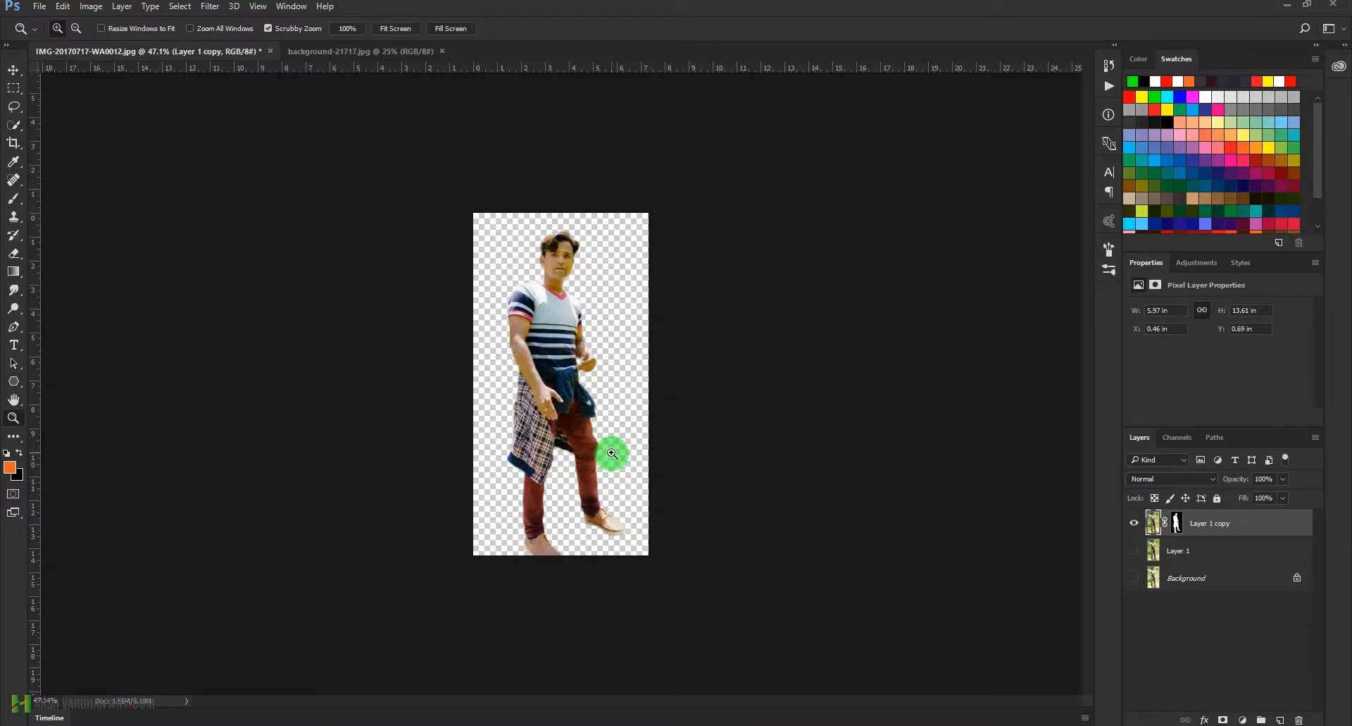
Step: Move the cut-out man into background-21717.jpg and place him standing on the grass in the left part of the picture
{"action": "key", "text": "v"}
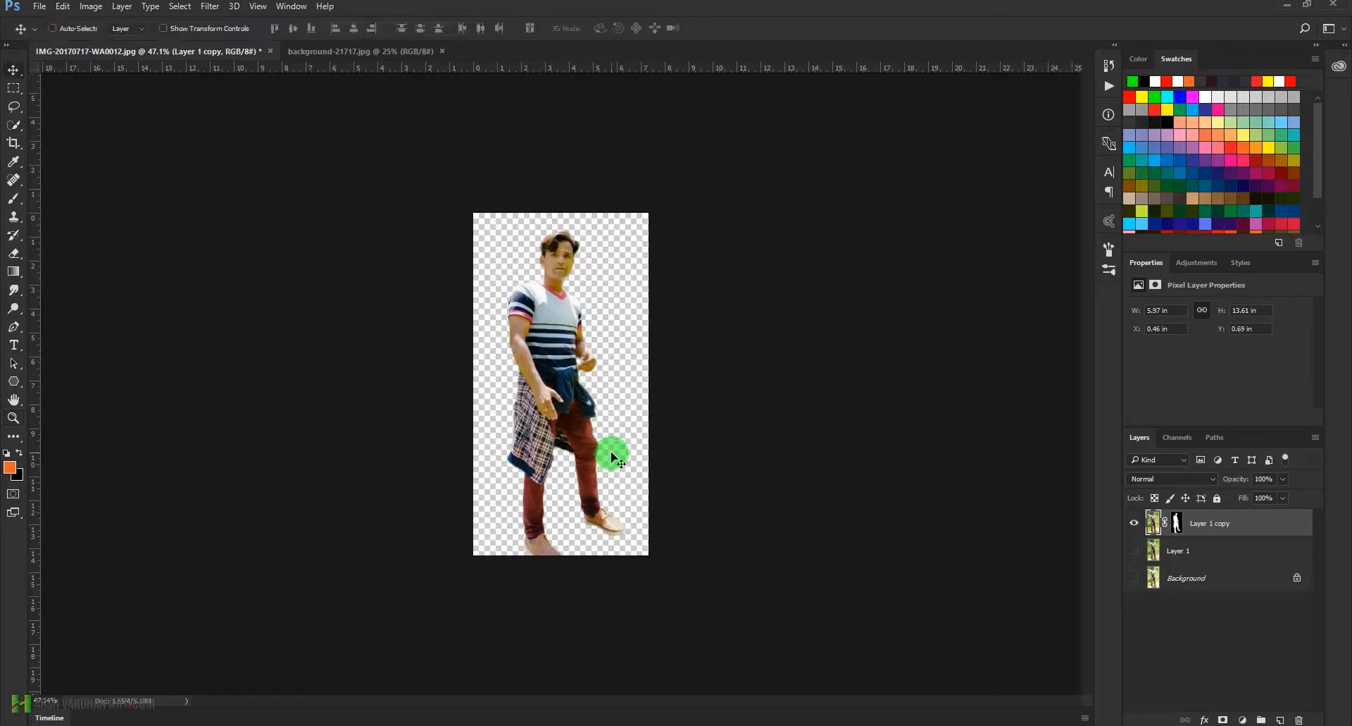
{"action": "left_click_drag", "start_coordinate": [561, 382], "coordinate": [610, 507]}
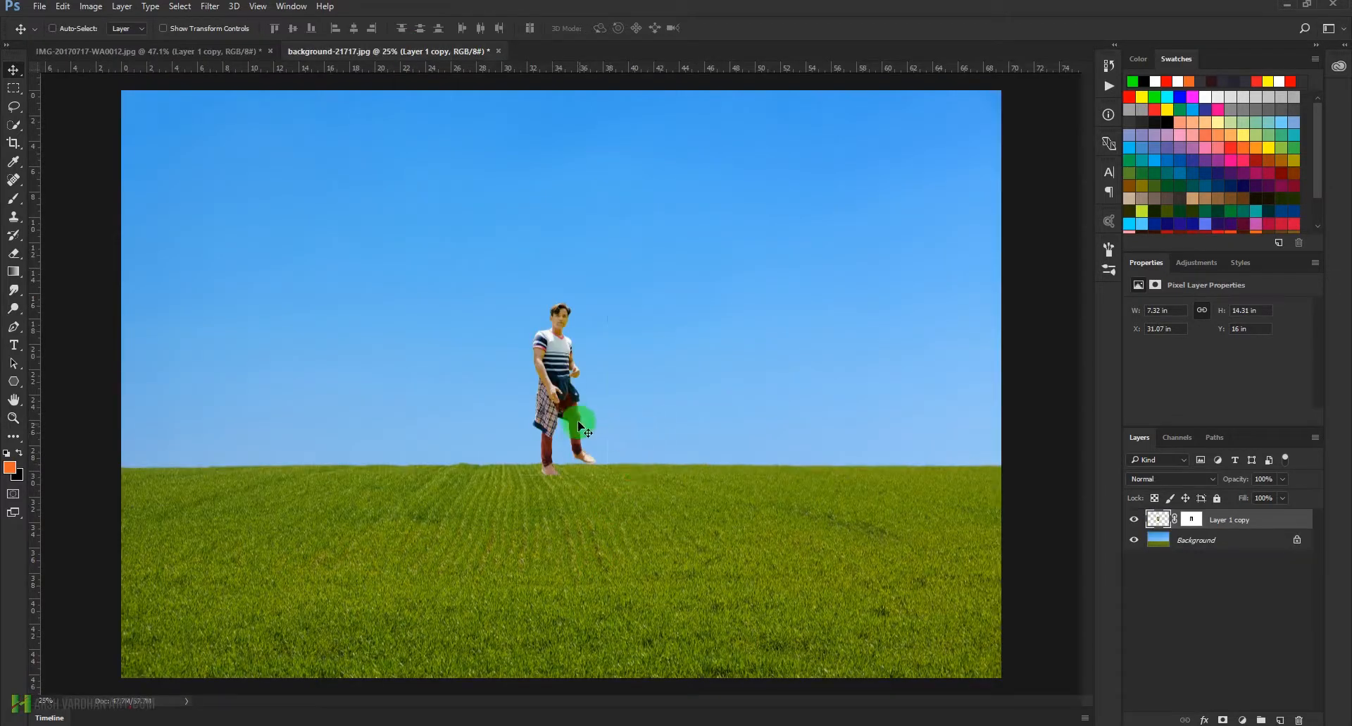
{"action": "left_click_drag", "start_coordinate": [573, 409], "coordinate": [336, 455]}
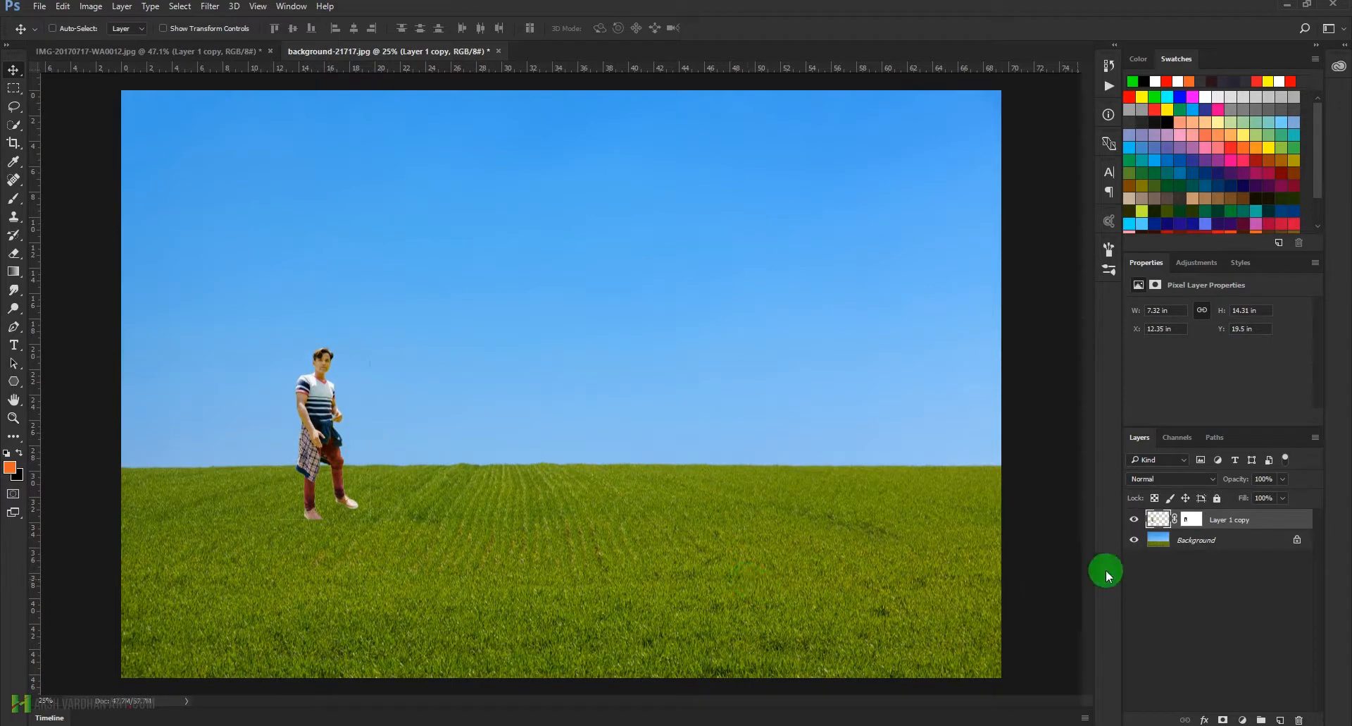
Step: Paint black on the man's layer mask around his shoes with the Brush tool enlarged to 35 px
{"action": "left_click", "coordinate": [1198, 519]}
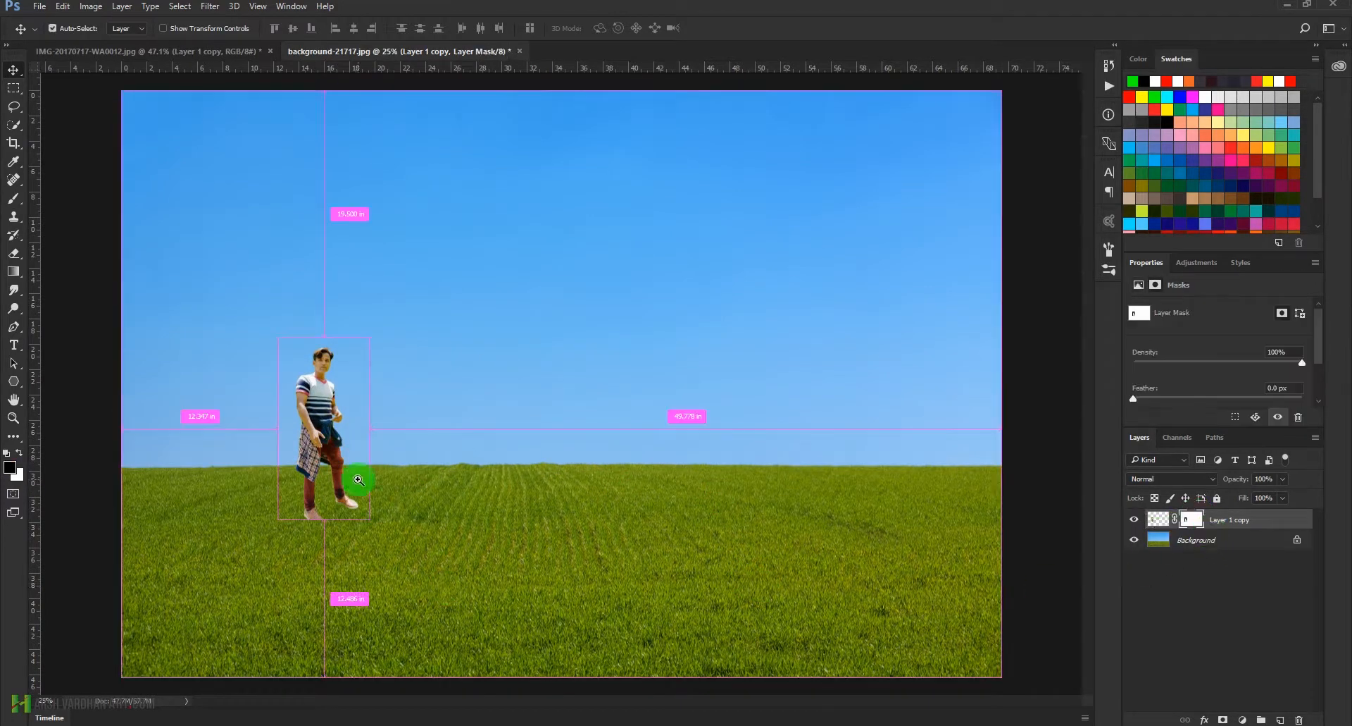
{"action": "left_click", "coordinate": [356, 472], "text": "ctrl"}
{"action": "left_click_drag", "start_coordinate": [388, 389], "coordinate": [390, 387]}
{"action": "left_click_drag", "start_coordinate": [332, 400], "coordinate": [451, 423]}
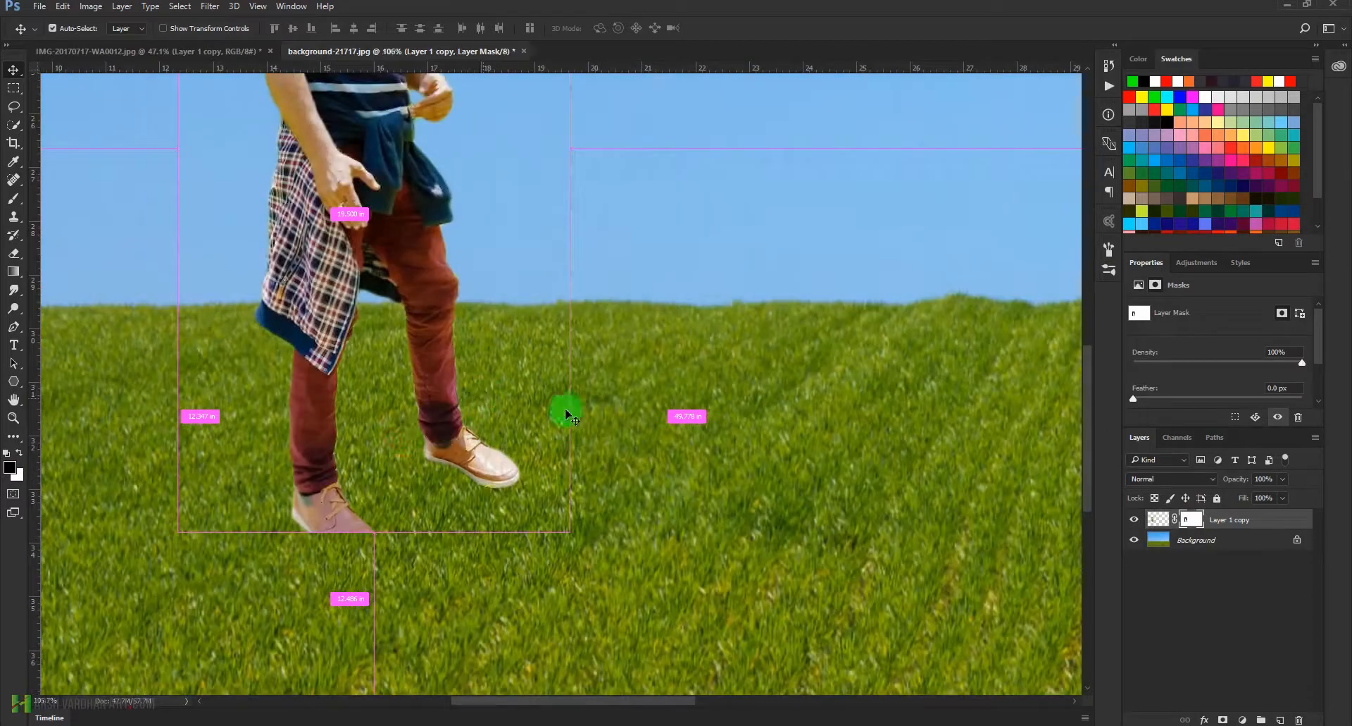
{"action": "left_click_drag", "start_coordinate": [595, 420], "coordinate": [580, 452]}
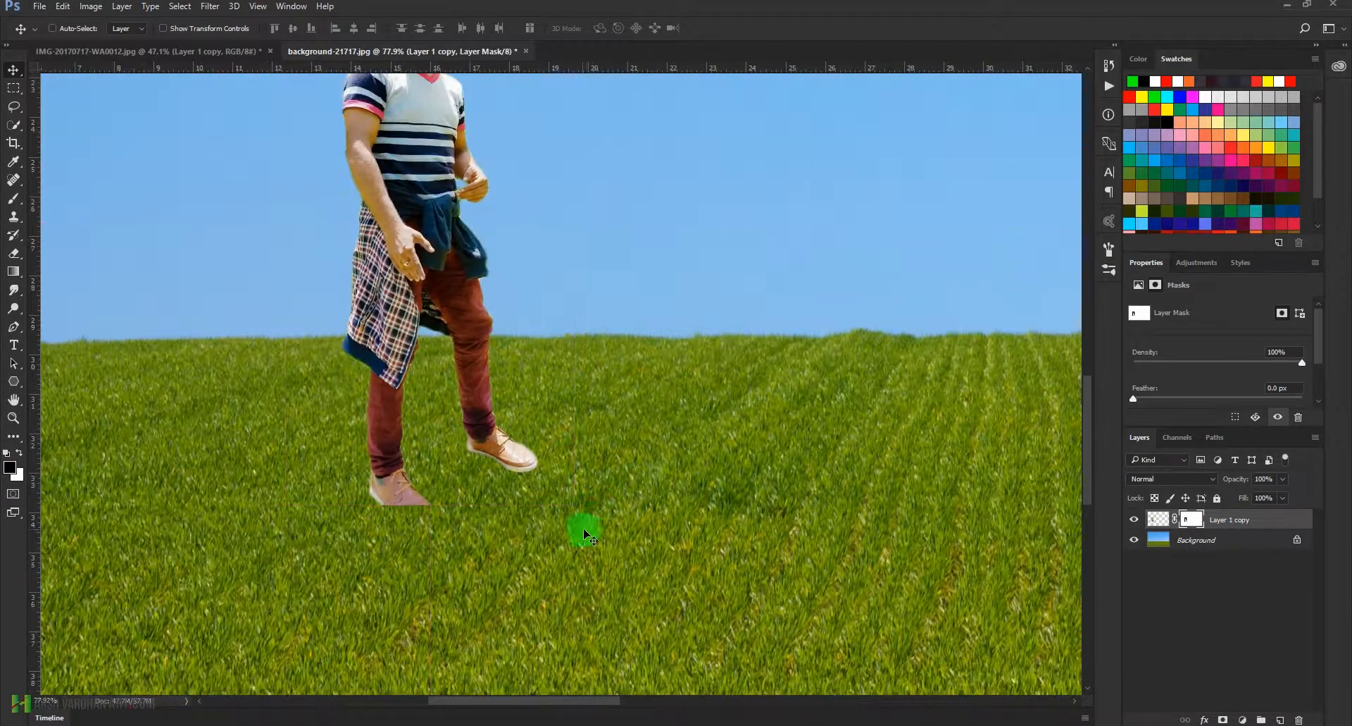
{"action": "key", "text": "b"}
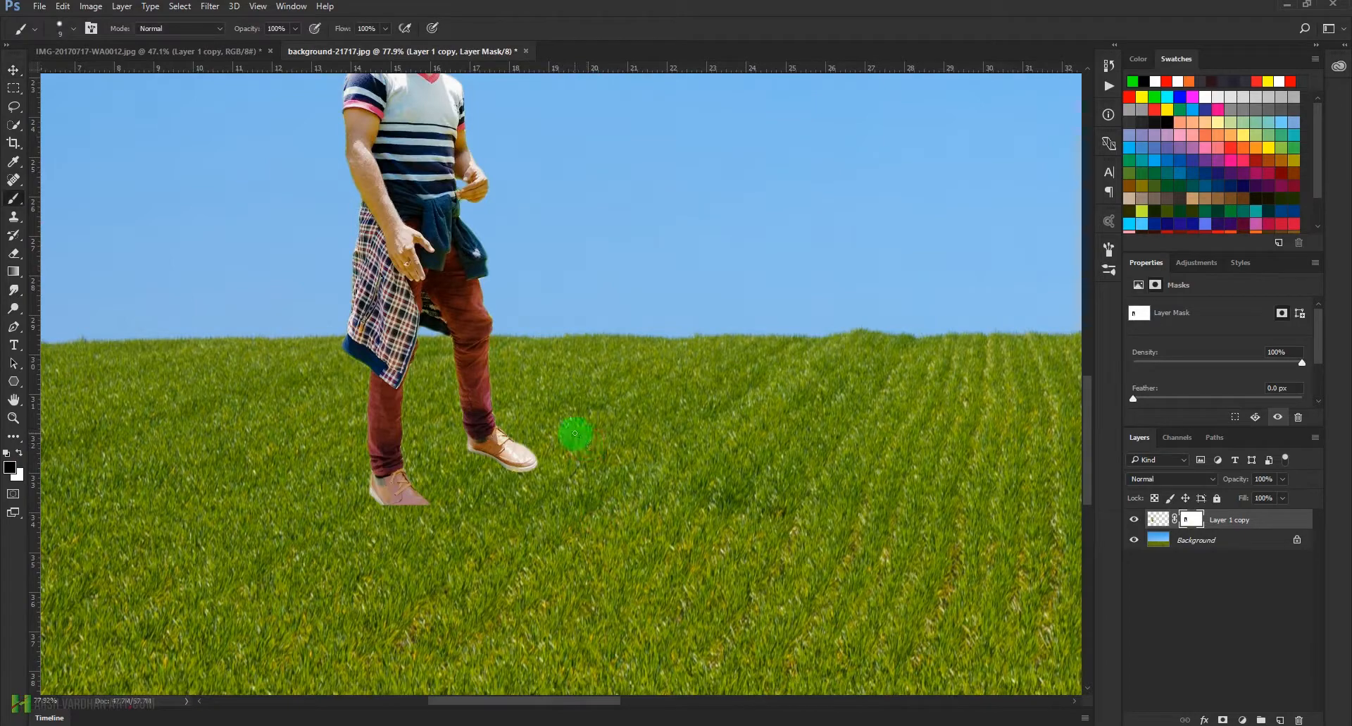
{"action": "key", "text": "bracketright"}
{"action": "key", "text": "bracketright"}
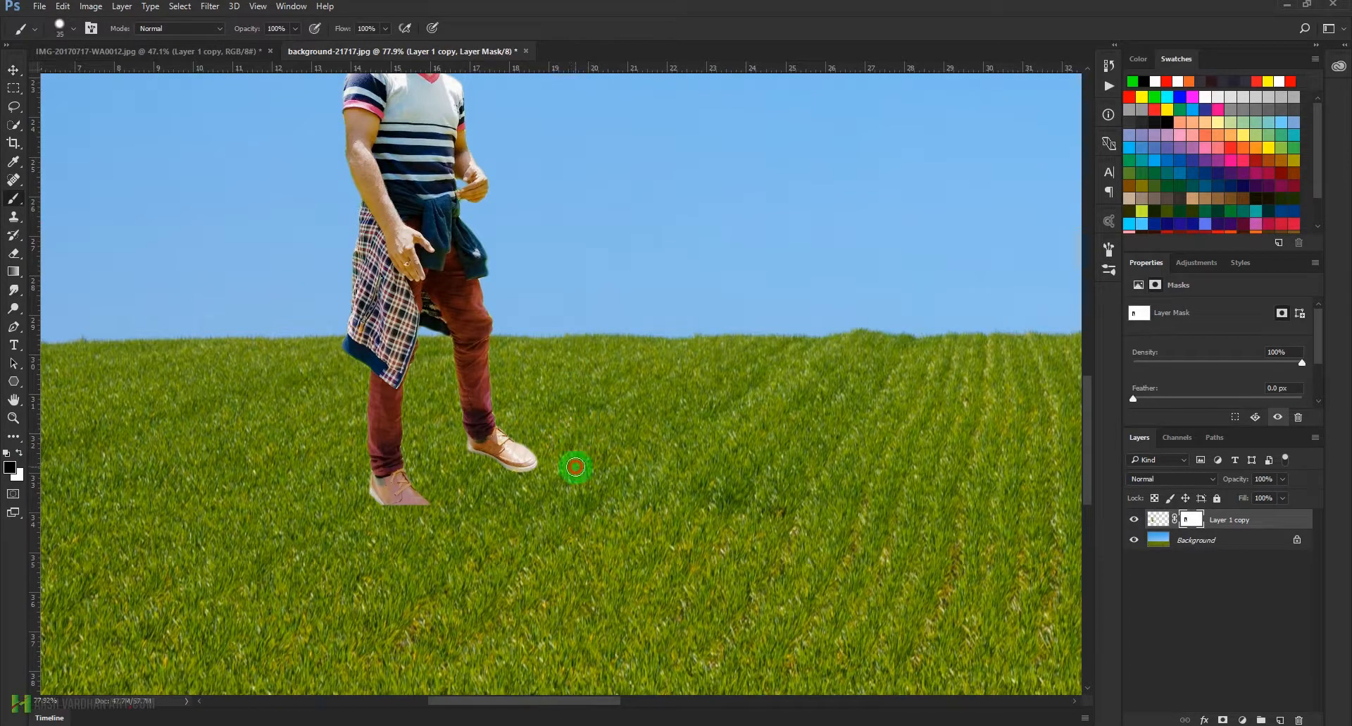
{"action": "left_click_drag", "start_coordinate": [531, 449], "coordinate": [458, 453]}
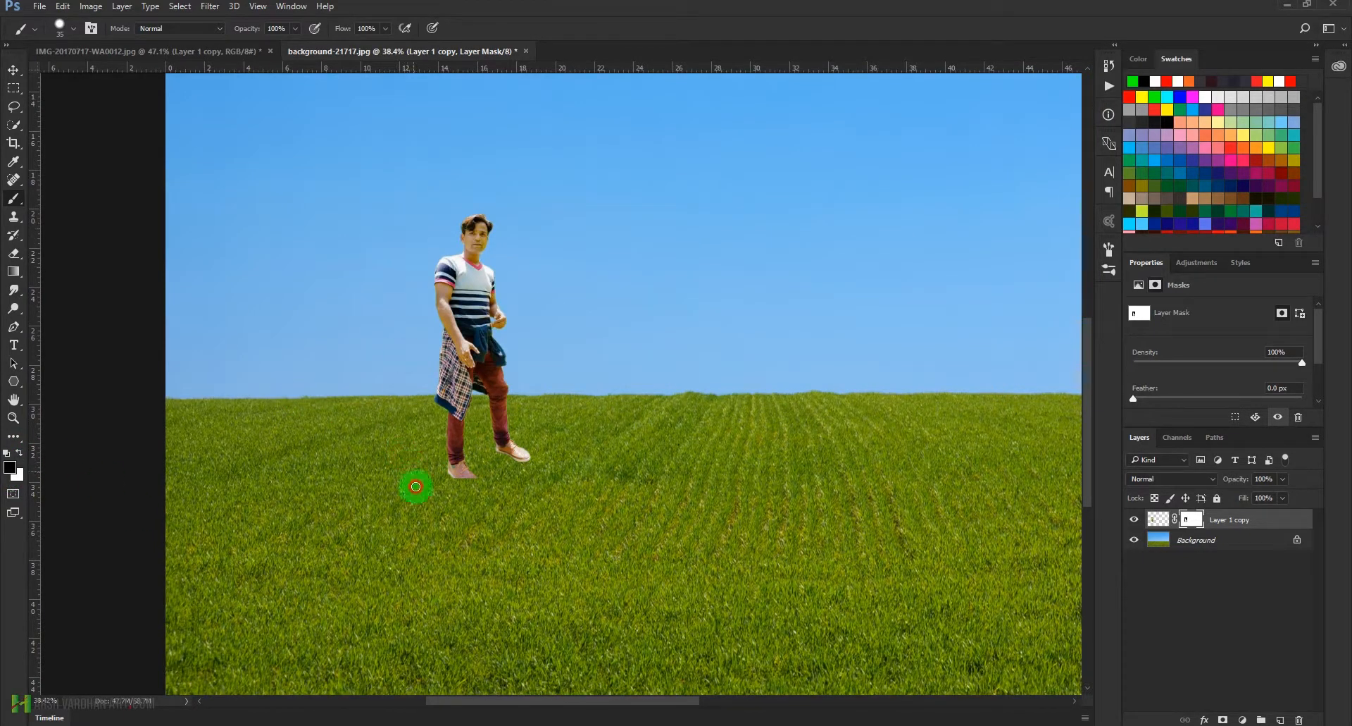
{"action": "left_click", "coordinate": [350, 491]}
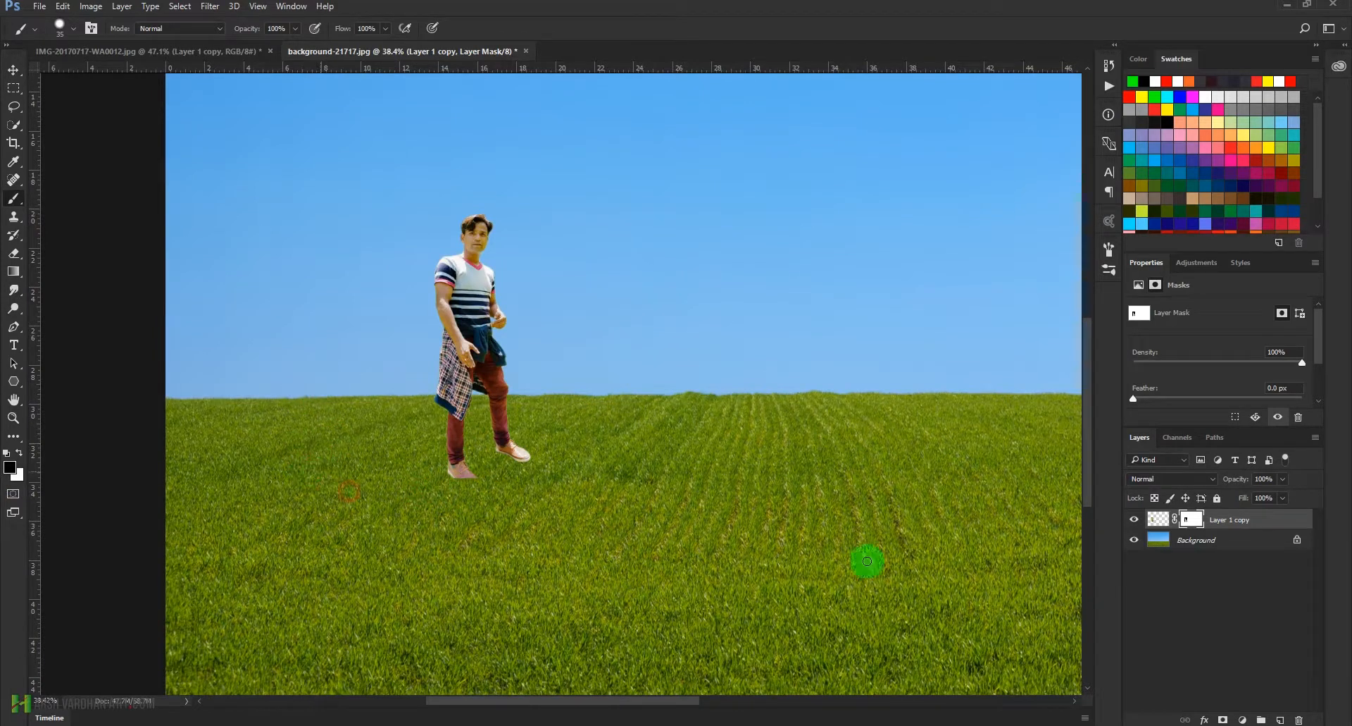
Step: Convert the man's layer, Layer 1 copy, to a smart object
{"action": "left_click", "coordinate": [1159, 519]}
{"action": "right_click", "coordinate": [1263, 527]}
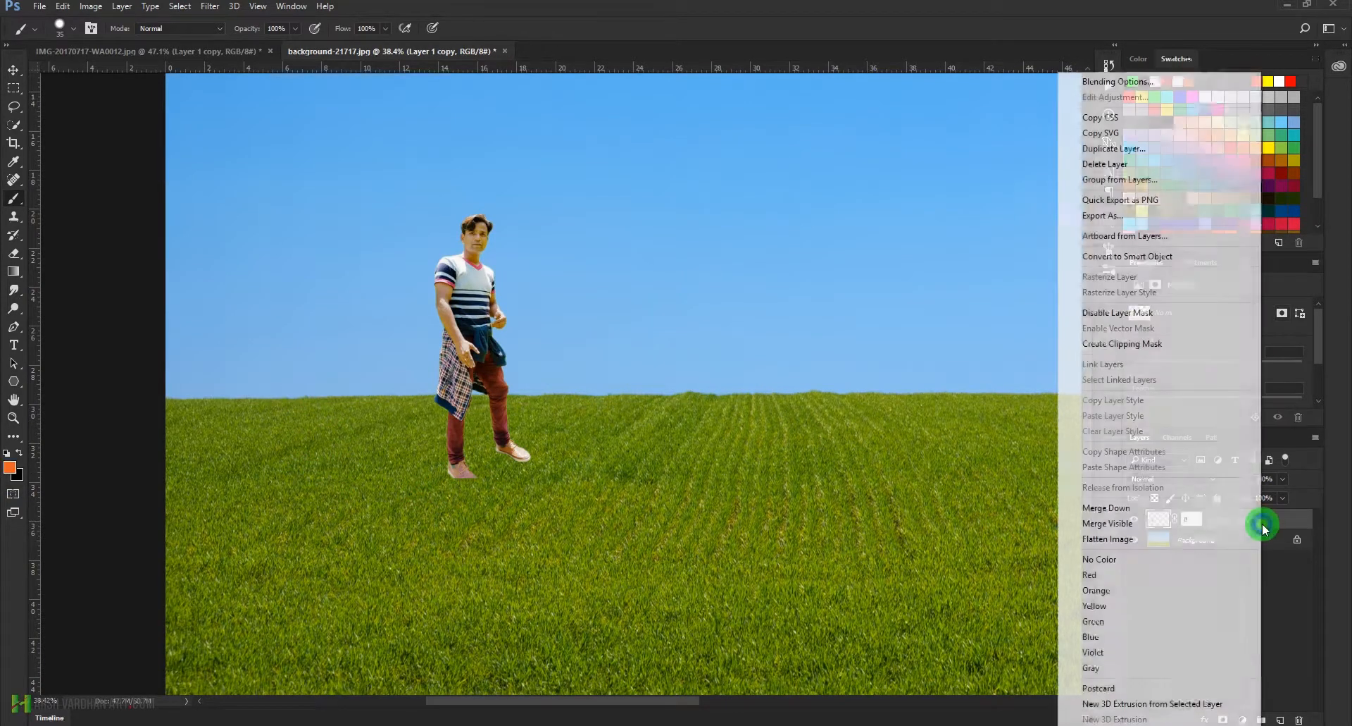
{"action": "left_click", "coordinate": [1161, 256]}
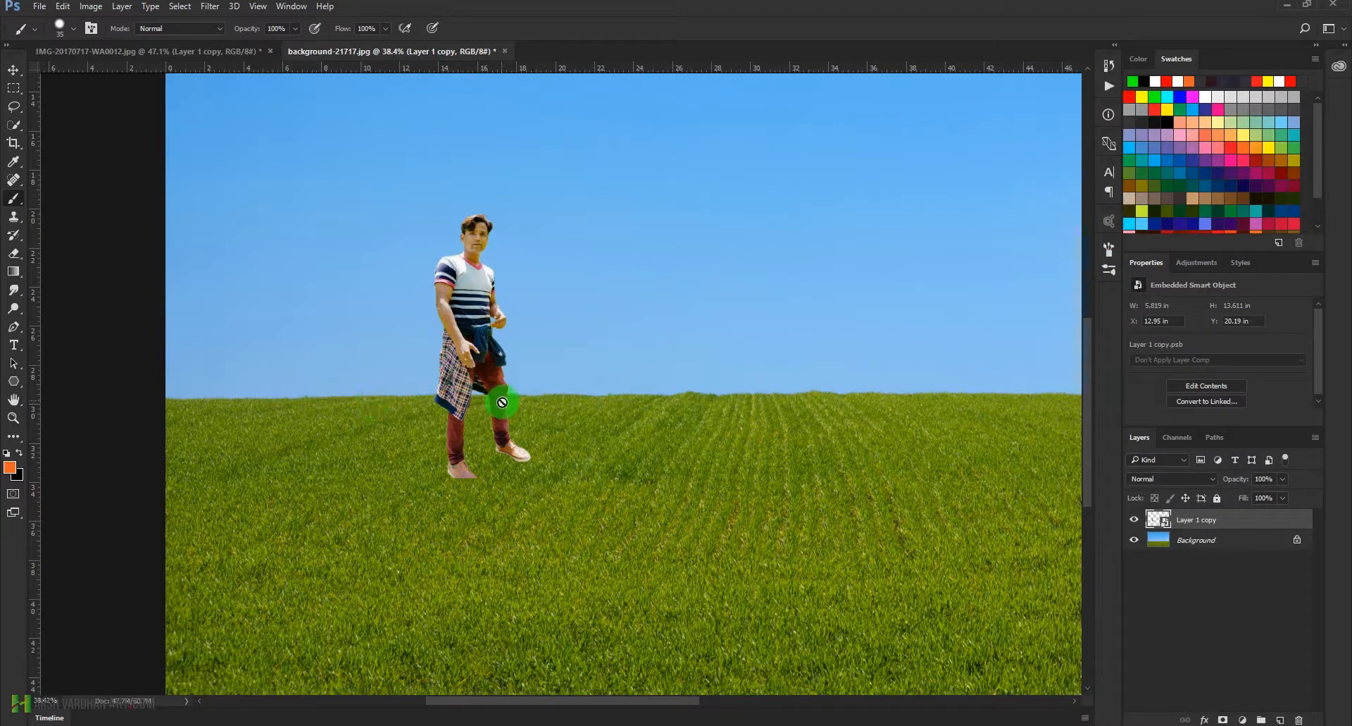
Step: Scale the man up proportionally from his centre to about 127.5% of his current size
{"action": "scroll", "coordinate": [545, 332], "scroll_direction": "down", "scroll_amount": 3}
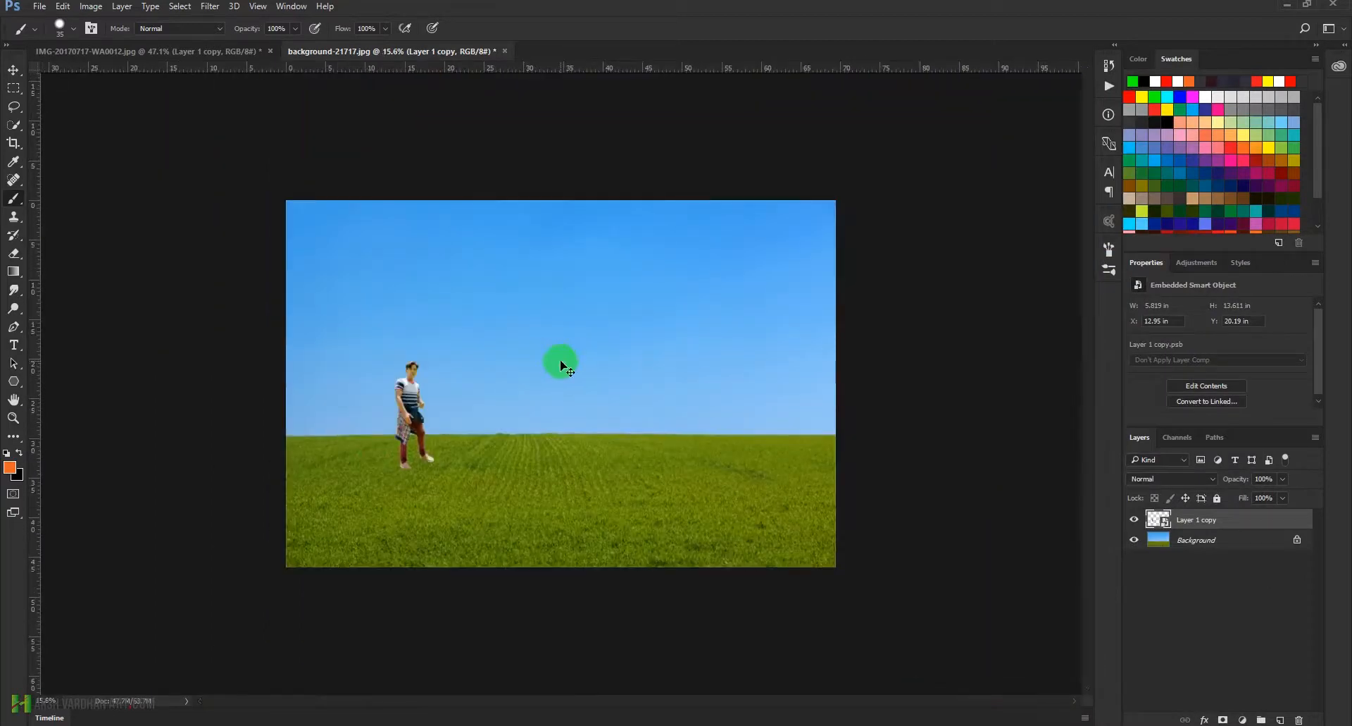
{"action": "key", "text": "ctrl+t"}
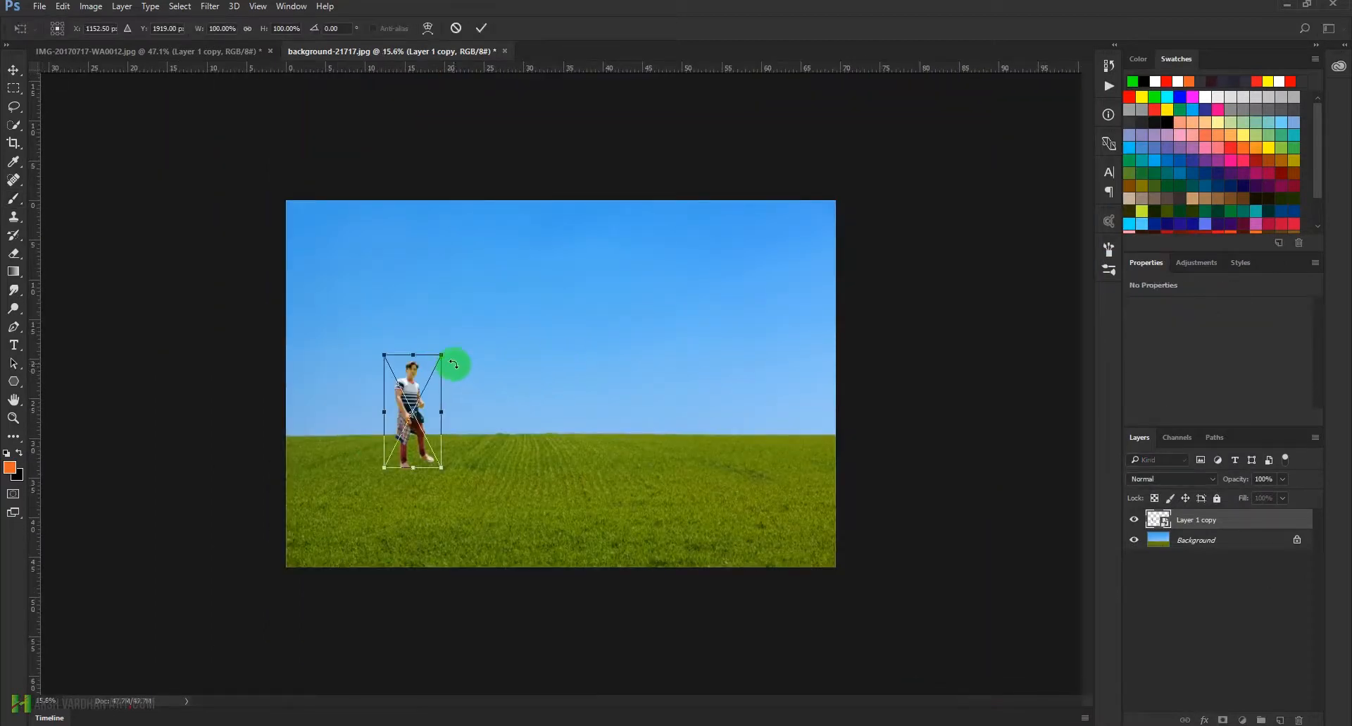
{"action": "left_click_drag", "start_coordinate": [437, 354], "coordinate": [459, 346]}
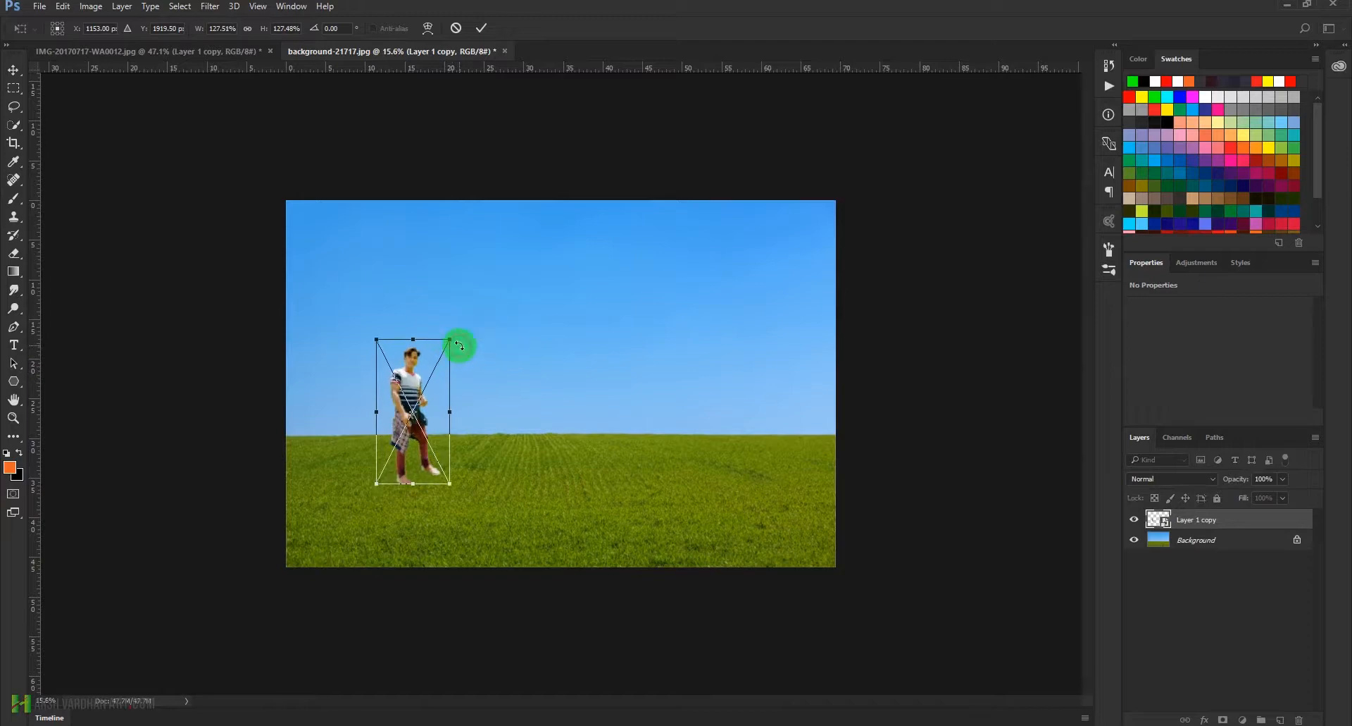
{"action": "key", "text": "Return"}
Step: Rename the man's layer to boy and add a white layer mask to it
{"action": "scroll", "coordinate": [380, 489], "scroll_direction": "up", "scroll_amount": 4}
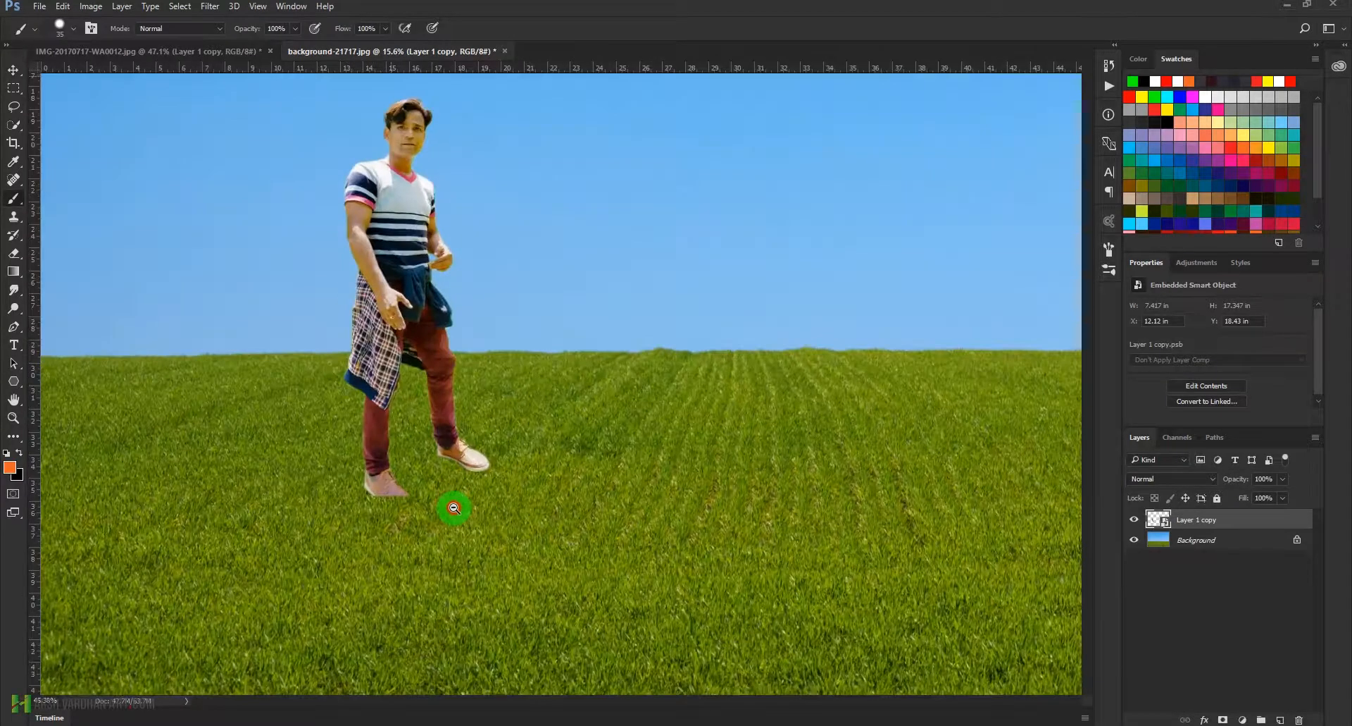
{"action": "left_click_drag", "start_coordinate": [528, 302], "coordinate": [514, 445]}
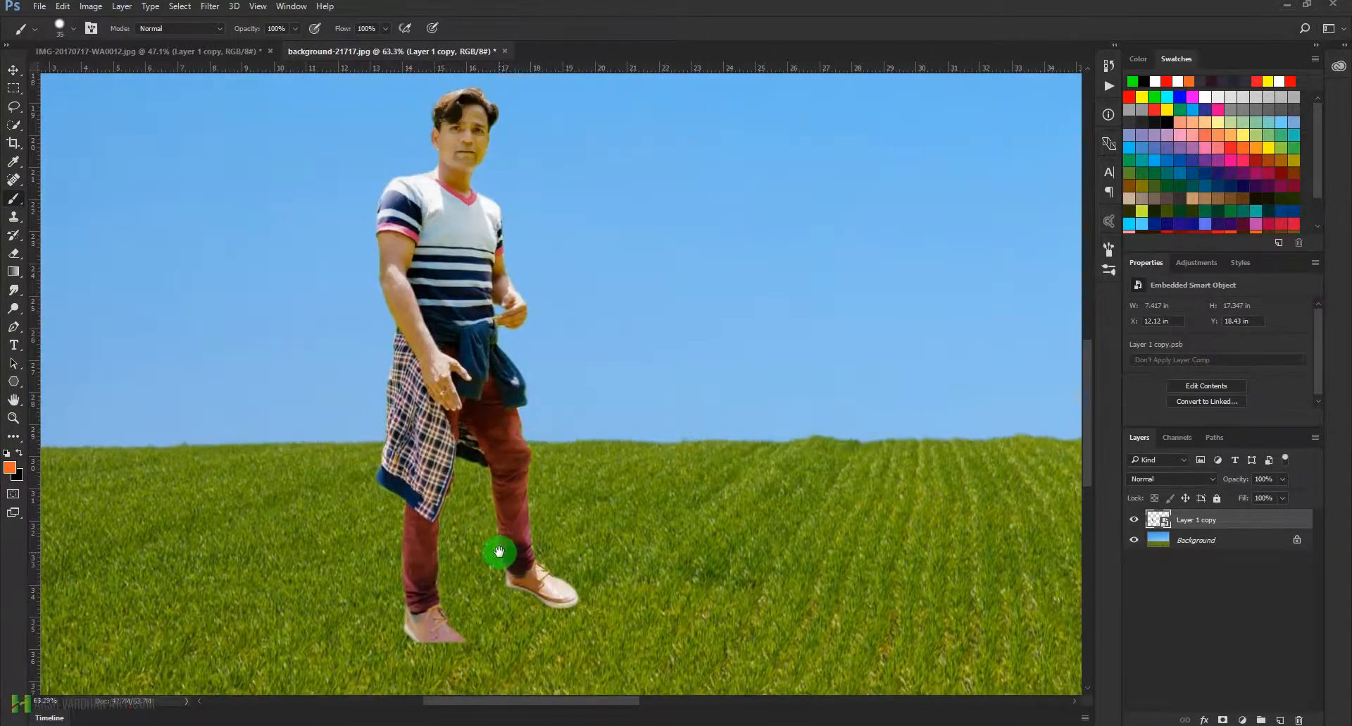
{"action": "left_click_drag", "start_coordinate": [484, 514], "coordinate": [522, 520]}
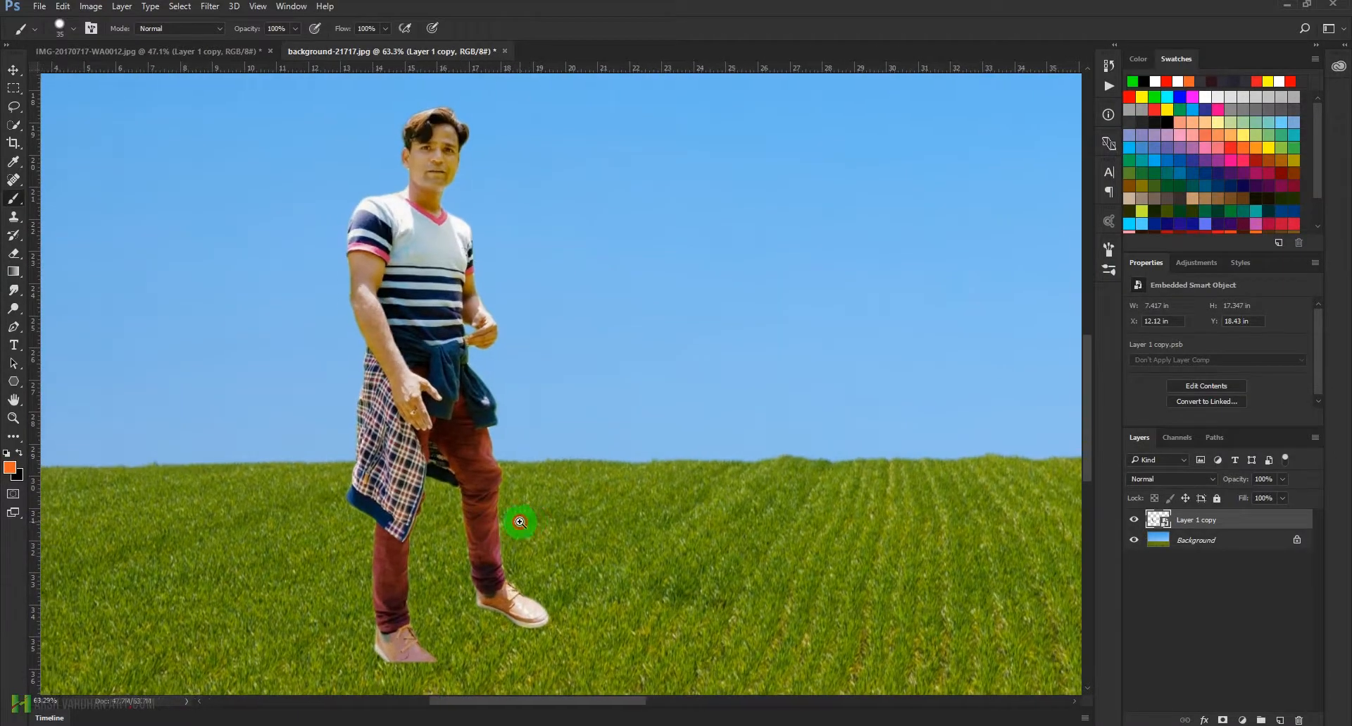
{"action": "left_click_drag", "start_coordinate": [476, 558], "coordinate": [519, 389]}
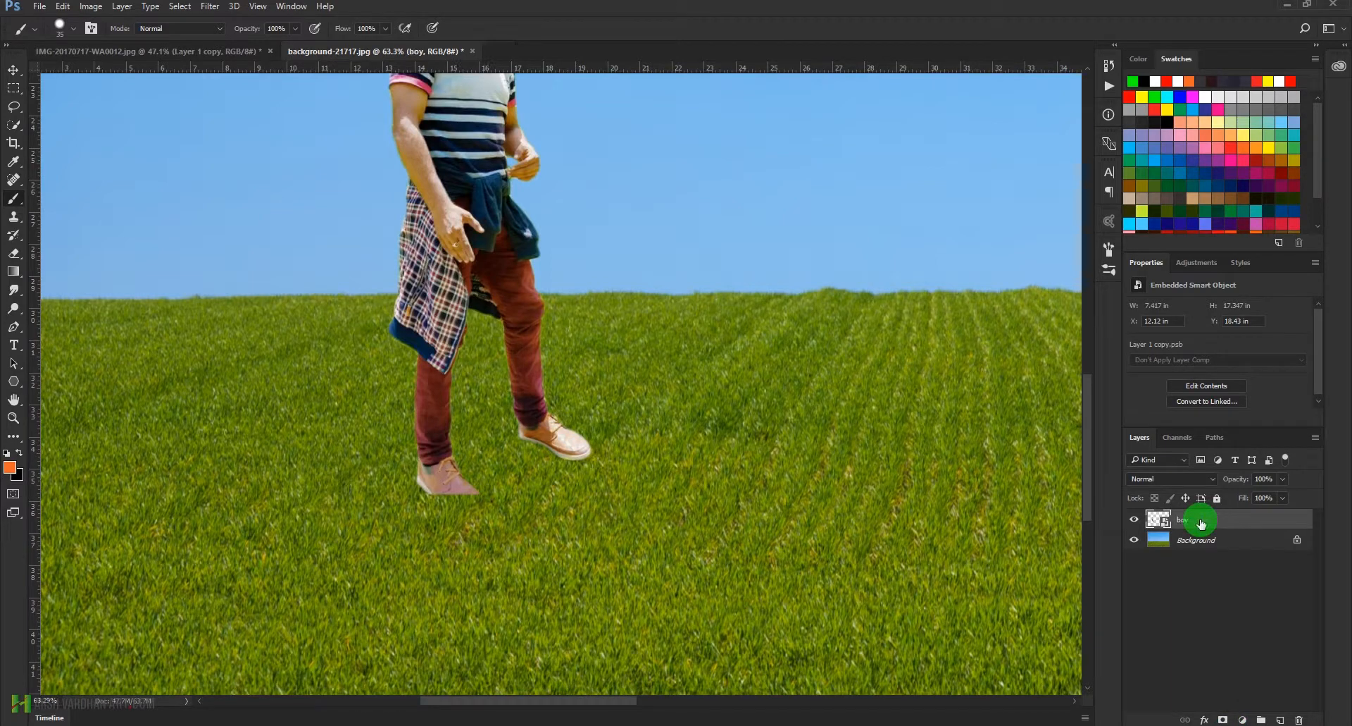
{"action": "left_click", "coordinate": [1224, 719]}
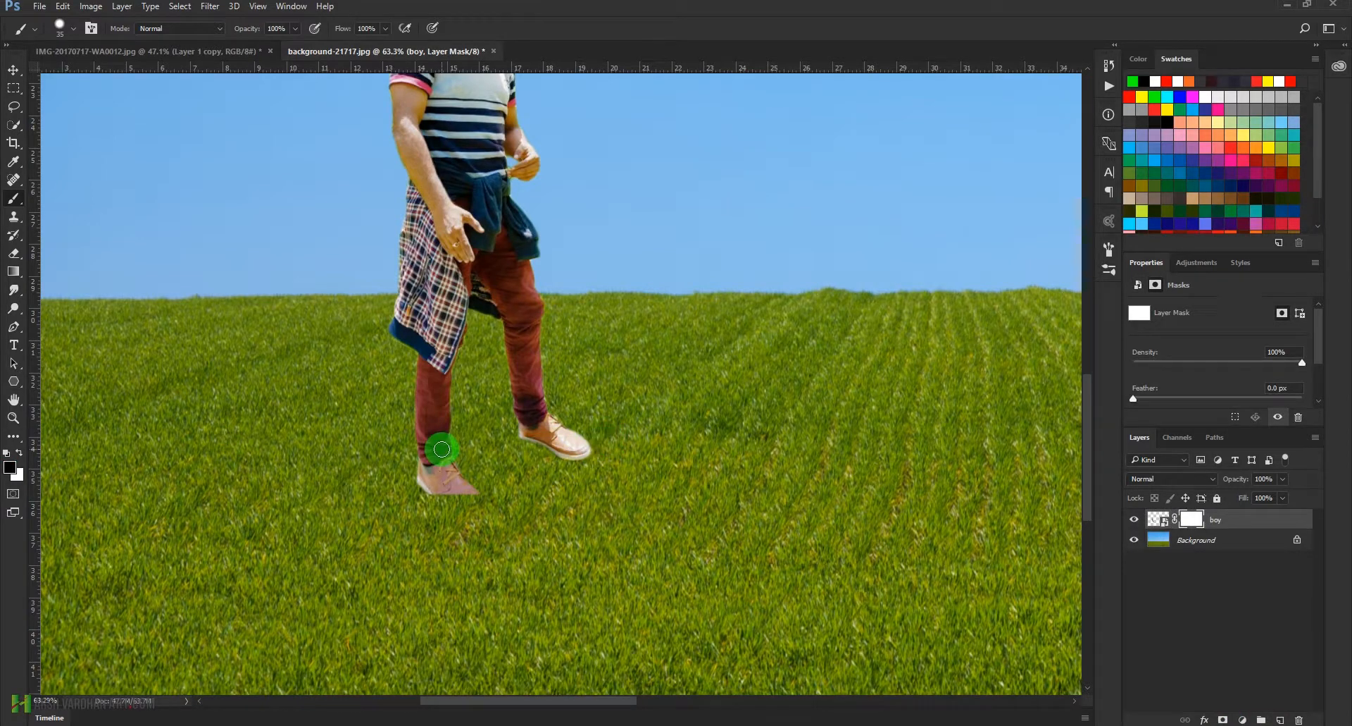
Step: Choose the 134 px grass brush tip for the Brush tool and check its brush dynamics settings
{"action": "right_click", "coordinate": [732, 376]}
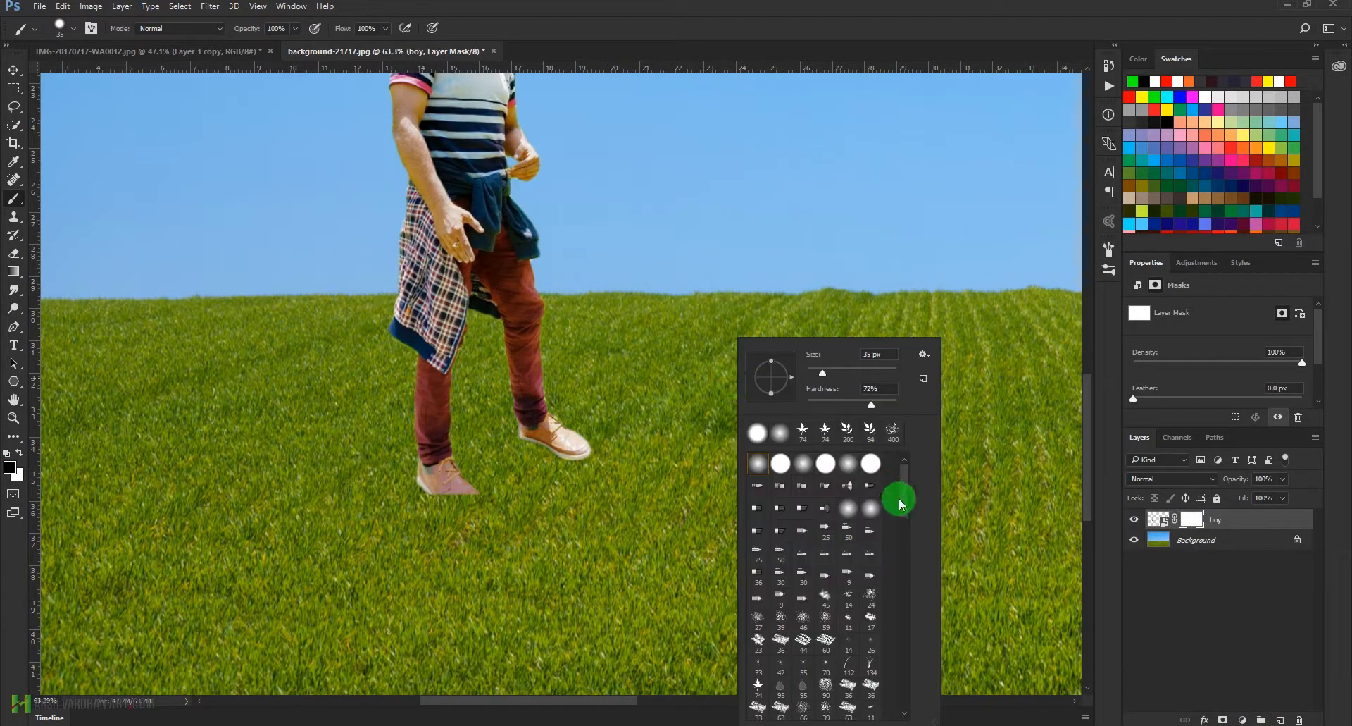
{"action": "left_click_drag", "start_coordinate": [906, 491], "coordinate": [908, 529]}
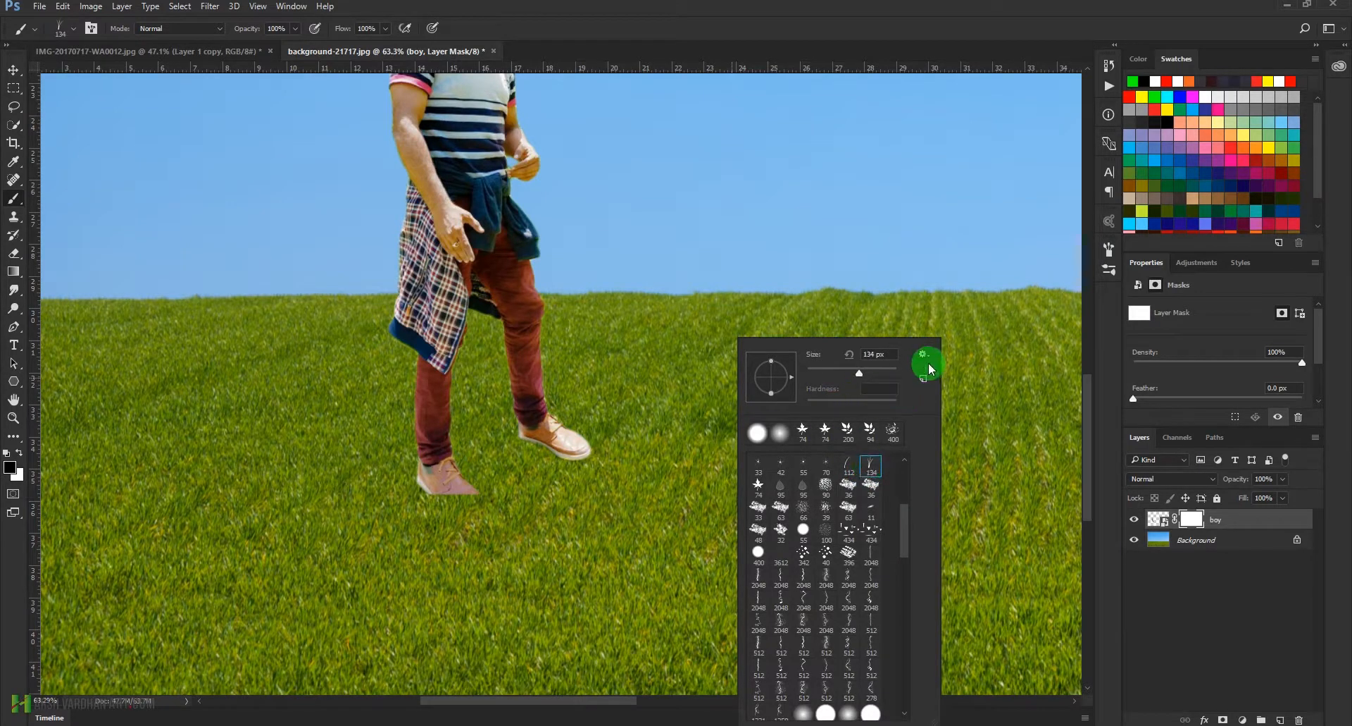
{"action": "left_click", "coordinate": [1108, 250]}
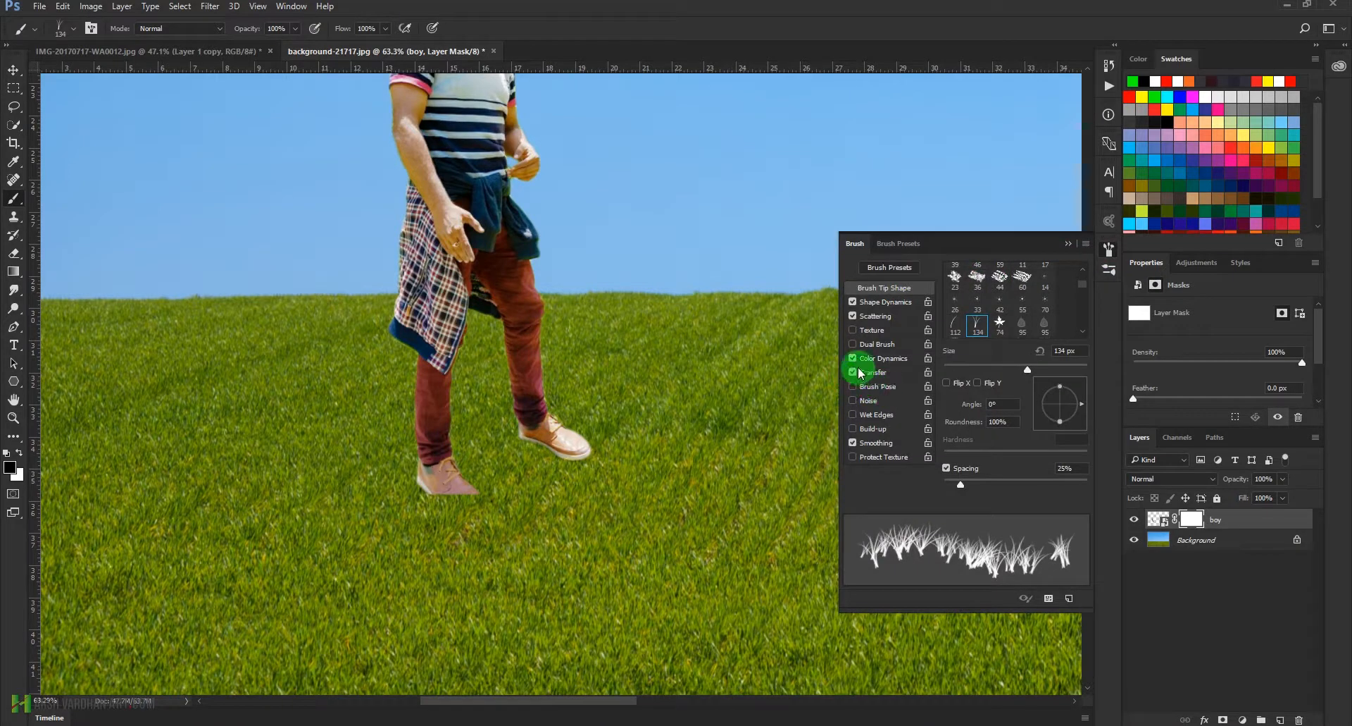
{"action": "left_click", "coordinate": [1067, 243]}
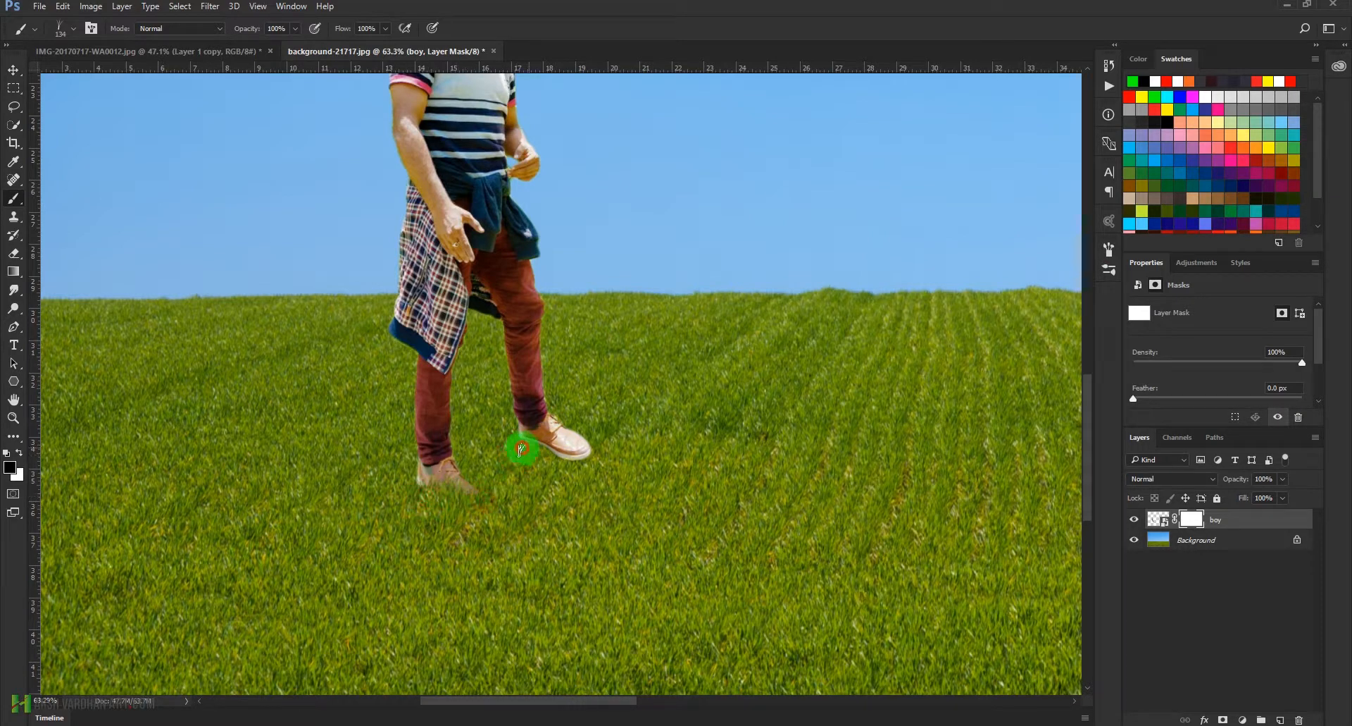
Step: Paint black on the boy layer's mask with the grass brush along the soles of both shoes to blend them into the grass
{"action": "left_click", "coordinate": [574, 463]}
{"action": "left_click", "coordinate": [527, 463]}
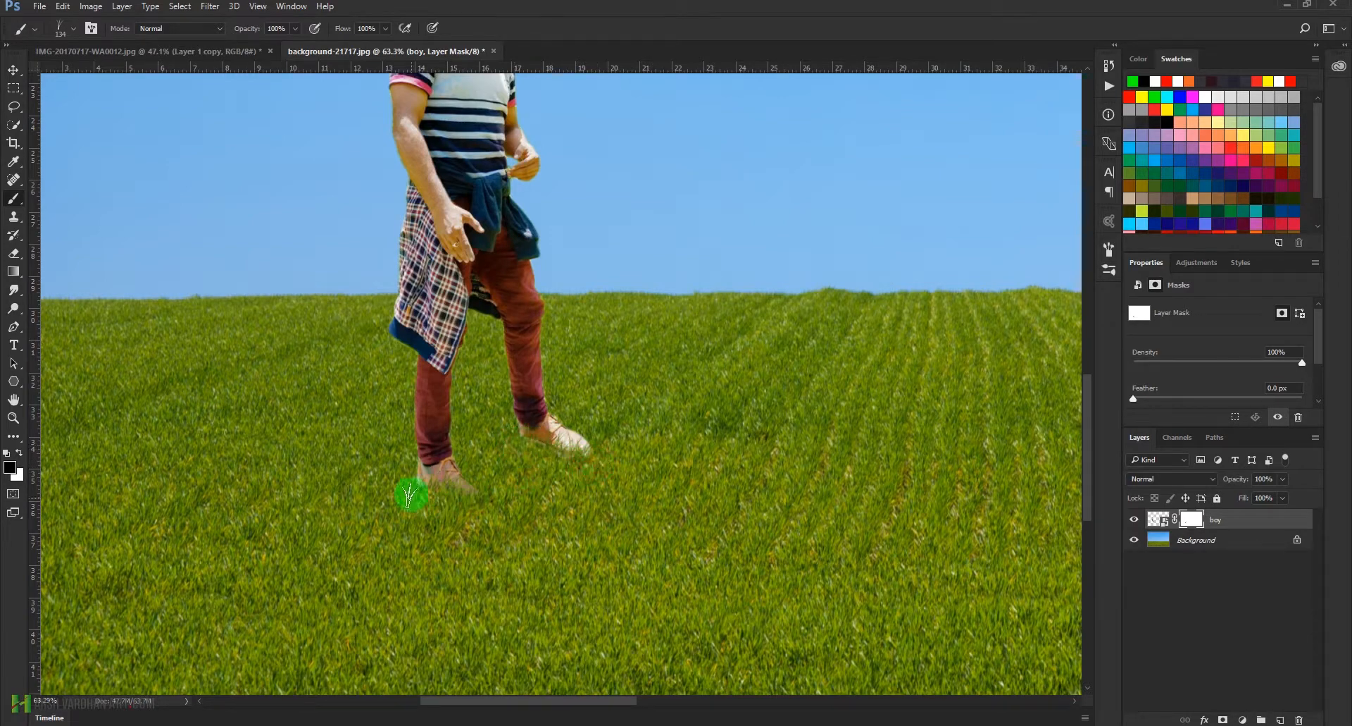
{"action": "left_click_drag", "start_coordinate": [674, 446], "coordinate": [570, 484]}
{"action": "left_click_drag", "start_coordinate": [496, 363], "coordinate": [592, 493]}
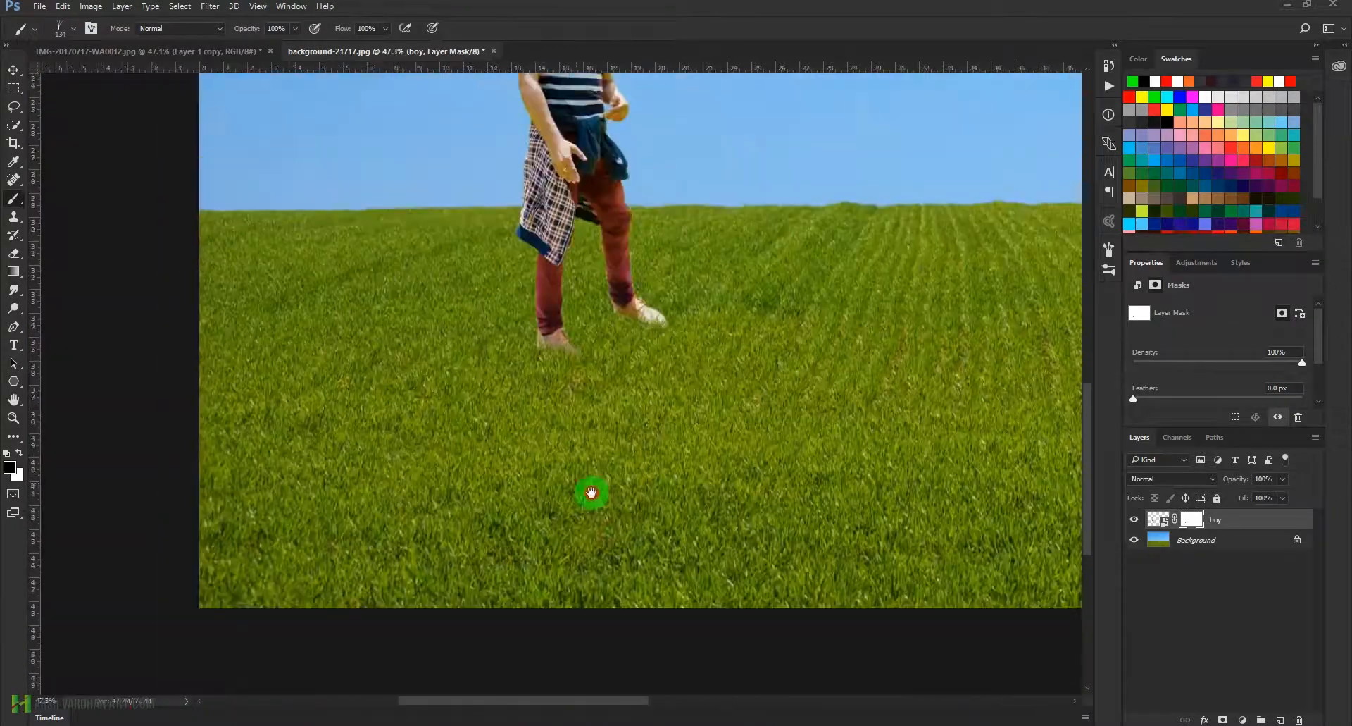
{"action": "left_click_drag", "start_coordinate": [636, 340], "coordinate": [589, 459]}
{"action": "left_click_drag", "start_coordinate": [708, 433], "coordinate": [689, 438]}
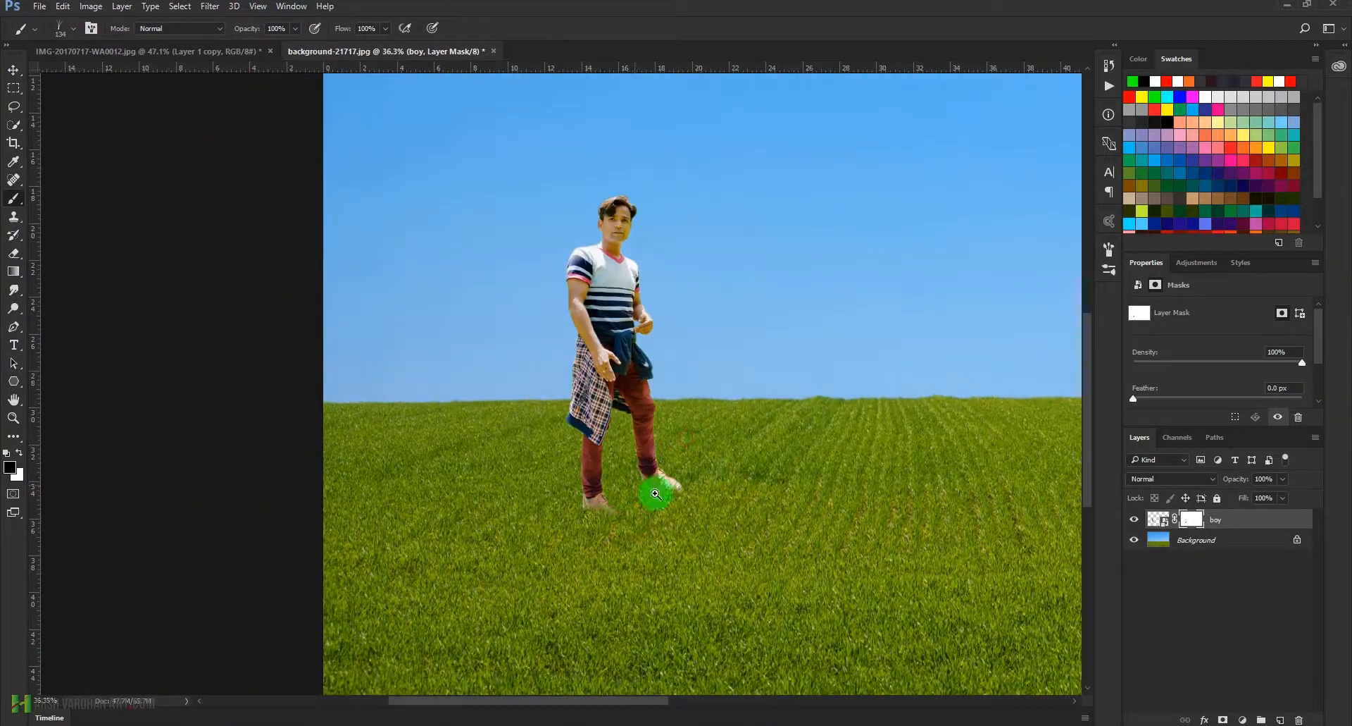
{"action": "left_click_drag", "start_coordinate": [615, 469], "coordinate": [634, 476]}
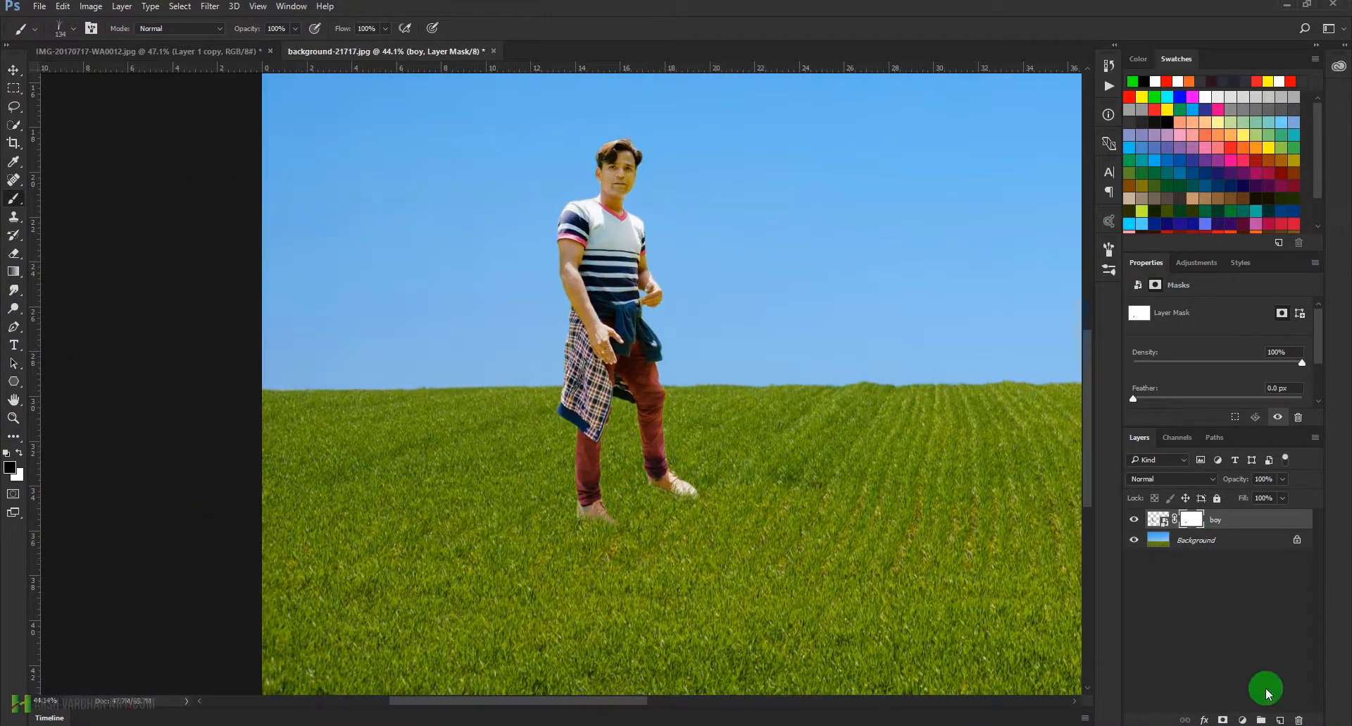
Step: Add a new layer named shadow below boy and set up a soft round brush with 10% opacity and black colour
{"action": "left_click", "coordinate": [1282, 720]}
{"action": "mouse_move", "coordinate": [1167, 540]}
{"action": "left_mouse_down"}
{"action": "mouse_move", "coordinate": [1156, 540]}
{"action": "mouse_move", "coordinate": [1173, 561]}
{"action": "left_mouse_up"}
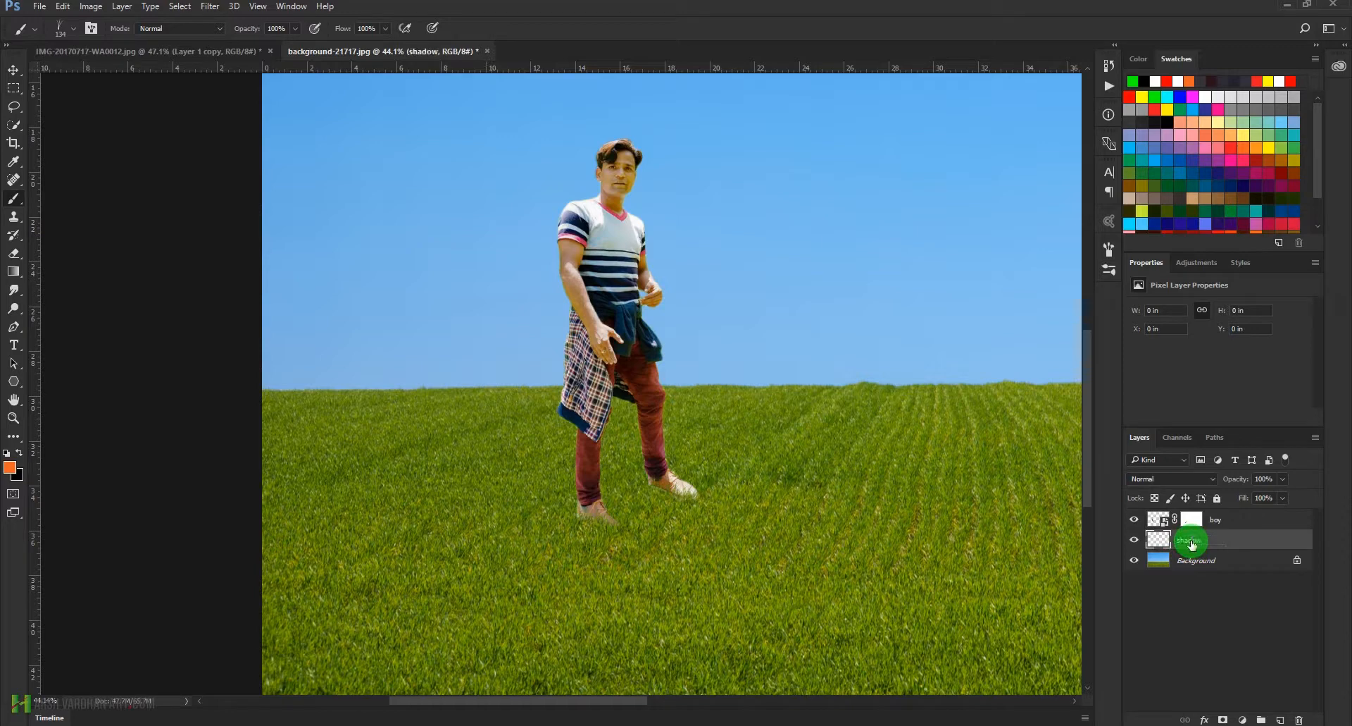
{"action": "right_click", "coordinate": [720, 459]}
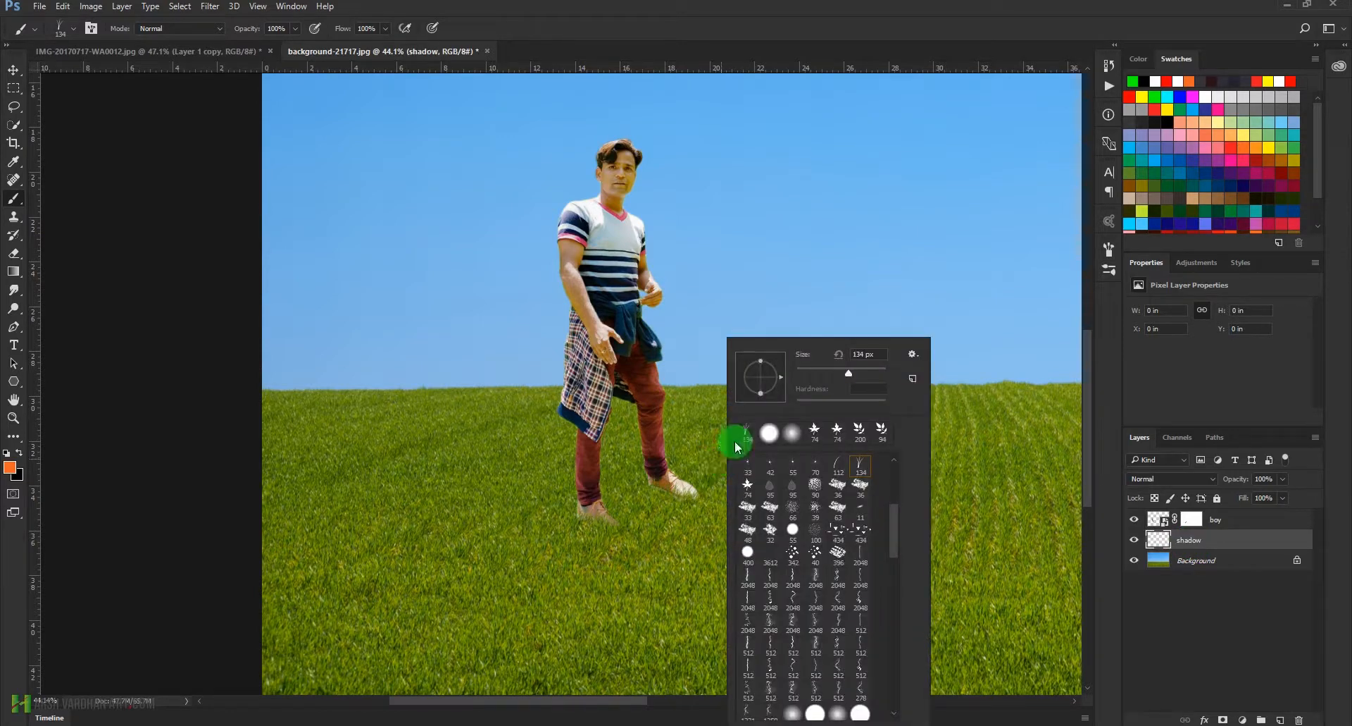
{"action": "left_click", "coordinate": [792, 432]}
{"action": "left_click", "coordinate": [707, 7]}
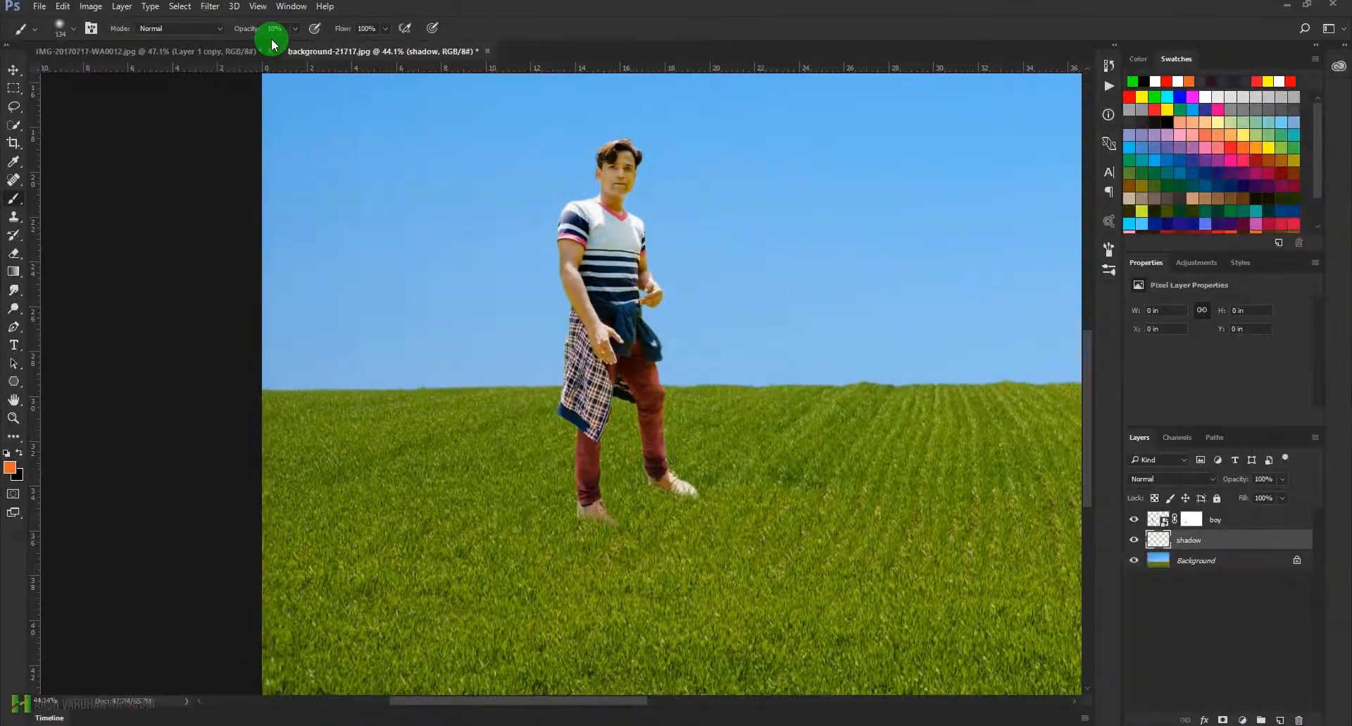
{"action": "left_click", "coordinate": [5, 455]}
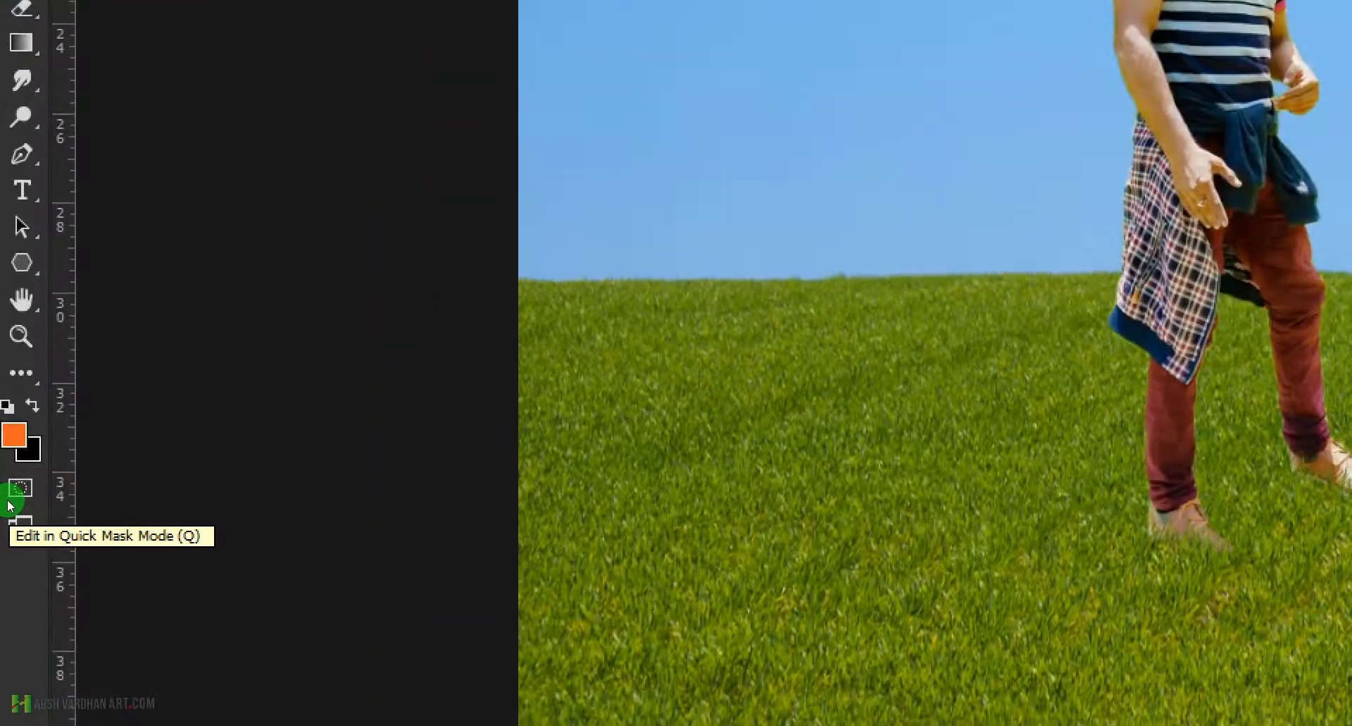
{"action": "key", "text": "x"}
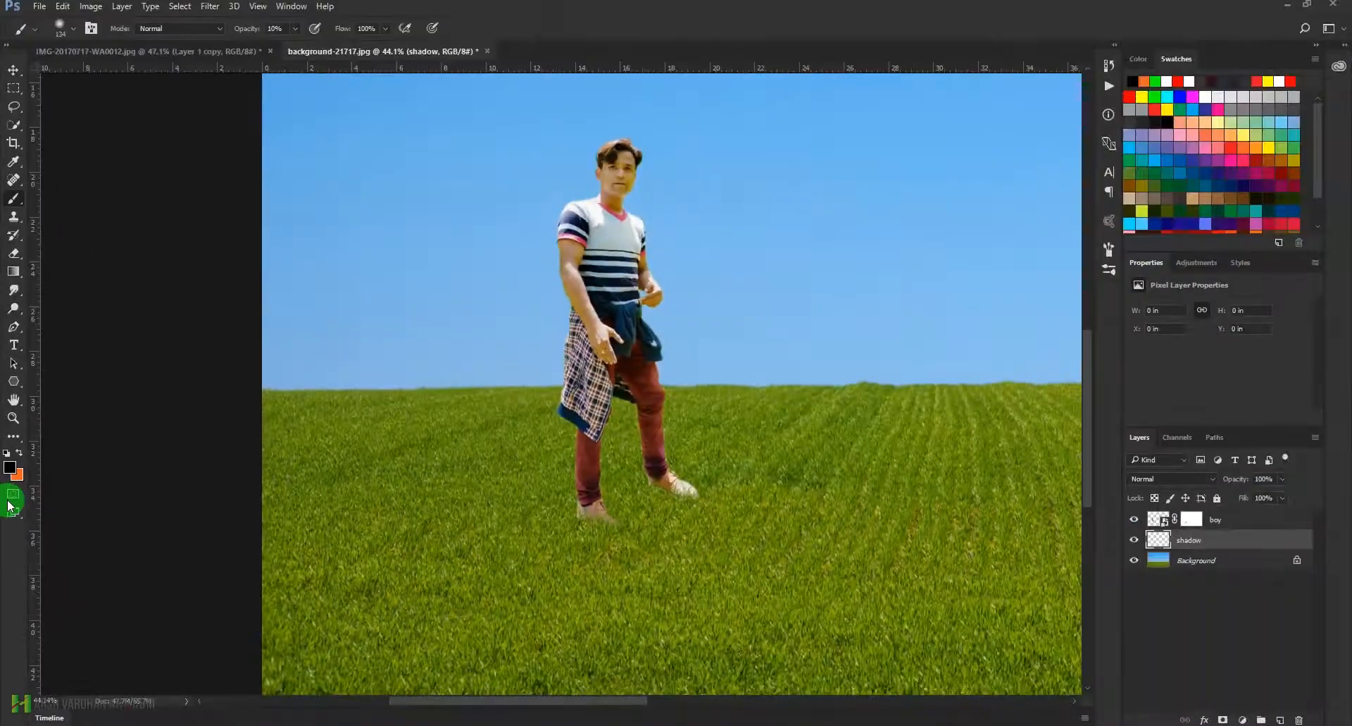
Step: Try painting a soft black shadow on the grass beside the man's shoes, and delete the shadow layer
{"action": "left_click_drag", "start_coordinate": [1298, 623], "coordinate": [1273, 514]}
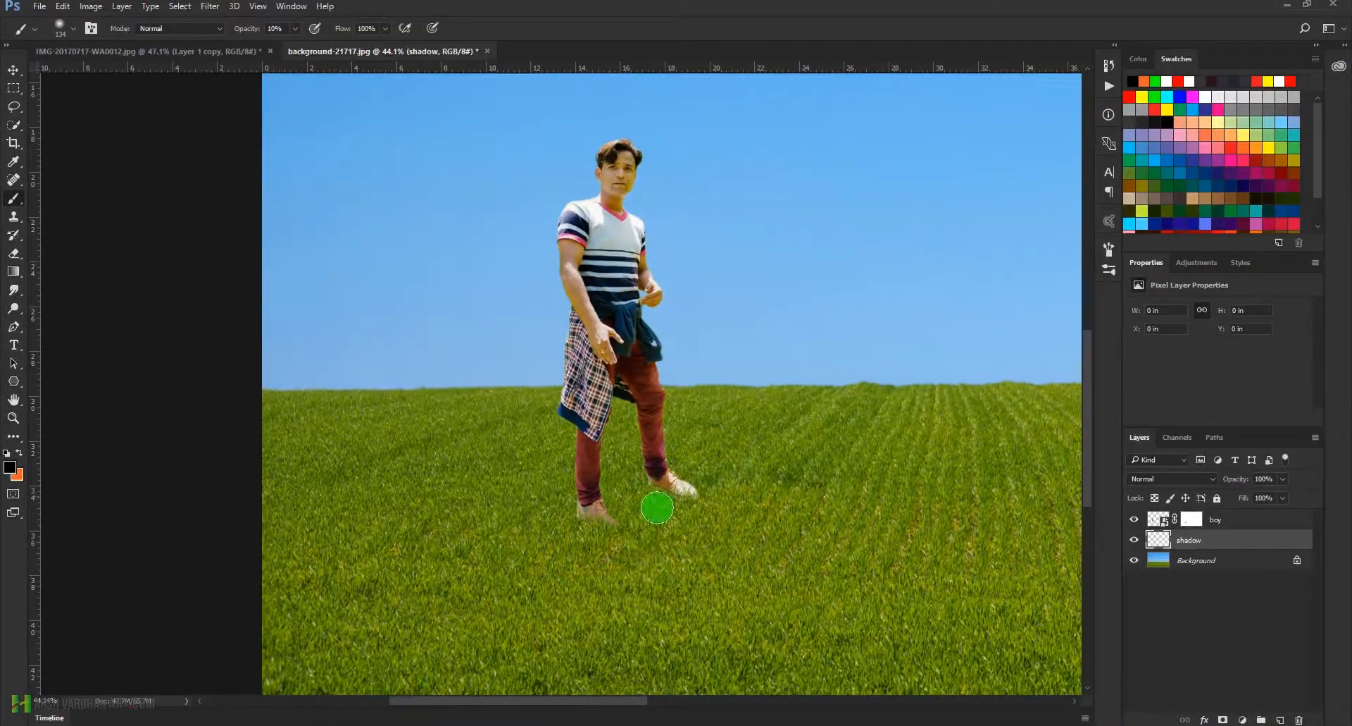
{"action": "scroll", "coordinate": [634, 522], "scroll_direction": "down", "scroll_amount": 2}
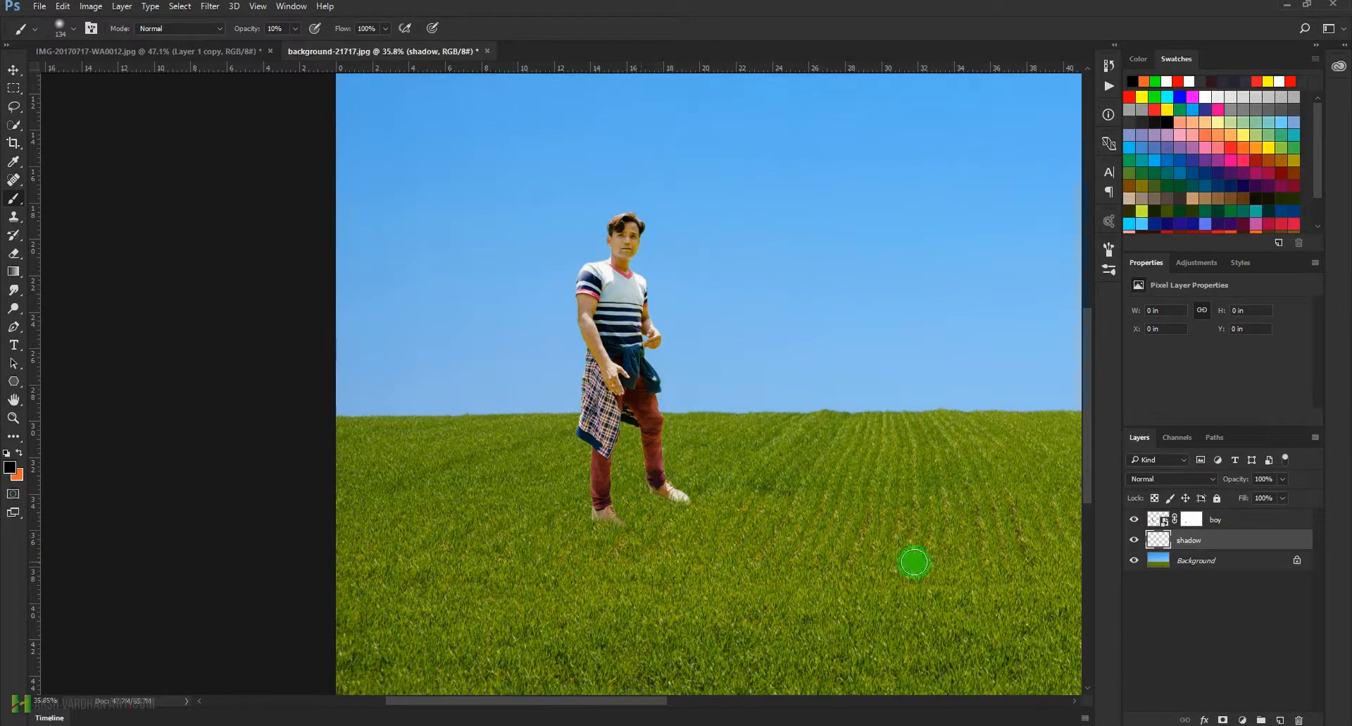
{"action": "mouse_move", "coordinate": [704, 514]}
{"action": "left_mouse_down"}
{"action": "mouse_move", "coordinate": [672, 506]}
{"action": "mouse_move", "coordinate": [614, 520]}
{"action": "mouse_move", "coordinate": [711, 531]}
{"action": "mouse_move", "coordinate": [663, 502]}
{"action": "mouse_move", "coordinate": [757, 525]}
{"action": "mouse_move", "coordinate": [646, 521]}
{"action": "mouse_move", "coordinate": [819, 520]}
{"action": "mouse_move", "coordinate": [740, 508]}
{"action": "mouse_move", "coordinate": [858, 521]}
{"action": "mouse_move", "coordinate": [670, 509]}
{"action": "mouse_move", "coordinate": [671, 528]}
{"action": "mouse_move", "coordinate": [690, 479]}
{"action": "mouse_move", "coordinate": [667, 513]}
{"action": "mouse_move", "coordinate": [687, 491]}
{"action": "mouse_move", "coordinate": [670, 541]}
{"action": "mouse_move", "coordinate": [658, 524]}
{"action": "mouse_move", "coordinate": [616, 527]}
{"action": "mouse_move", "coordinate": [676, 530]}
{"action": "left_mouse_up"}
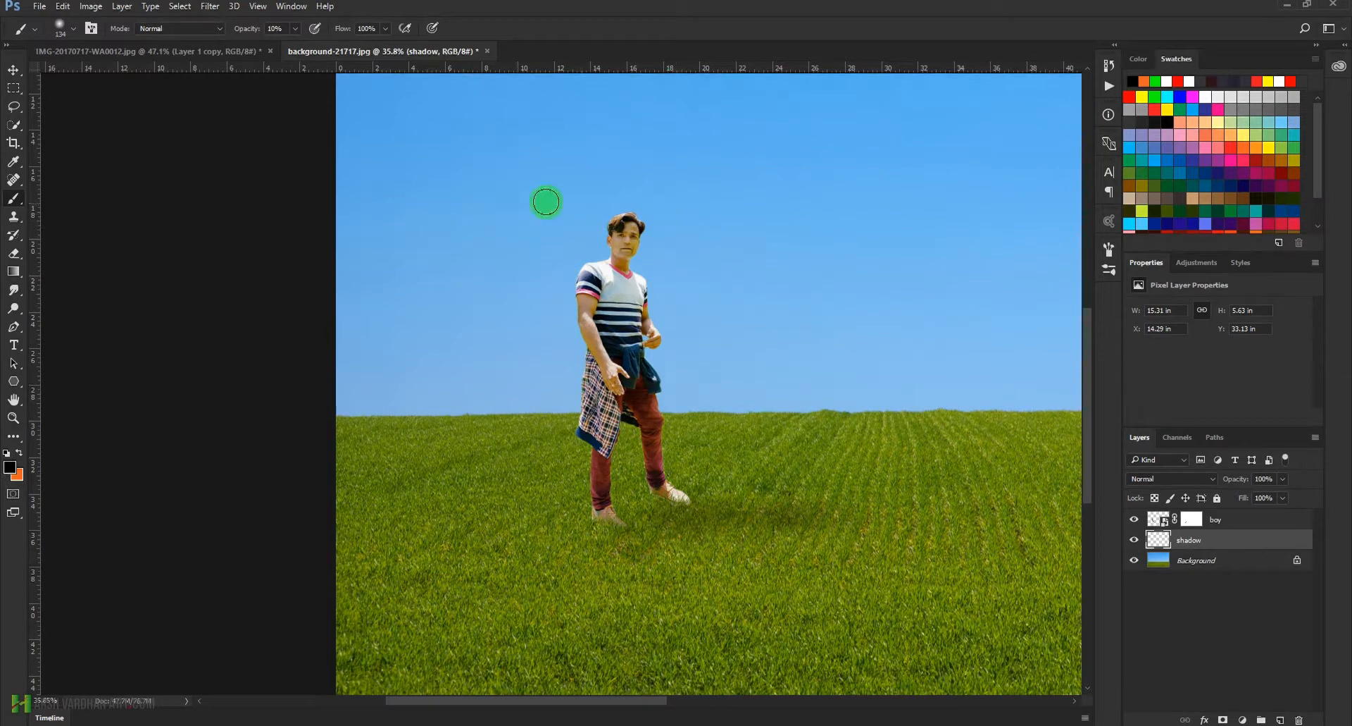
{"action": "left_click_drag", "start_coordinate": [668, 537], "coordinate": [749, 535]}
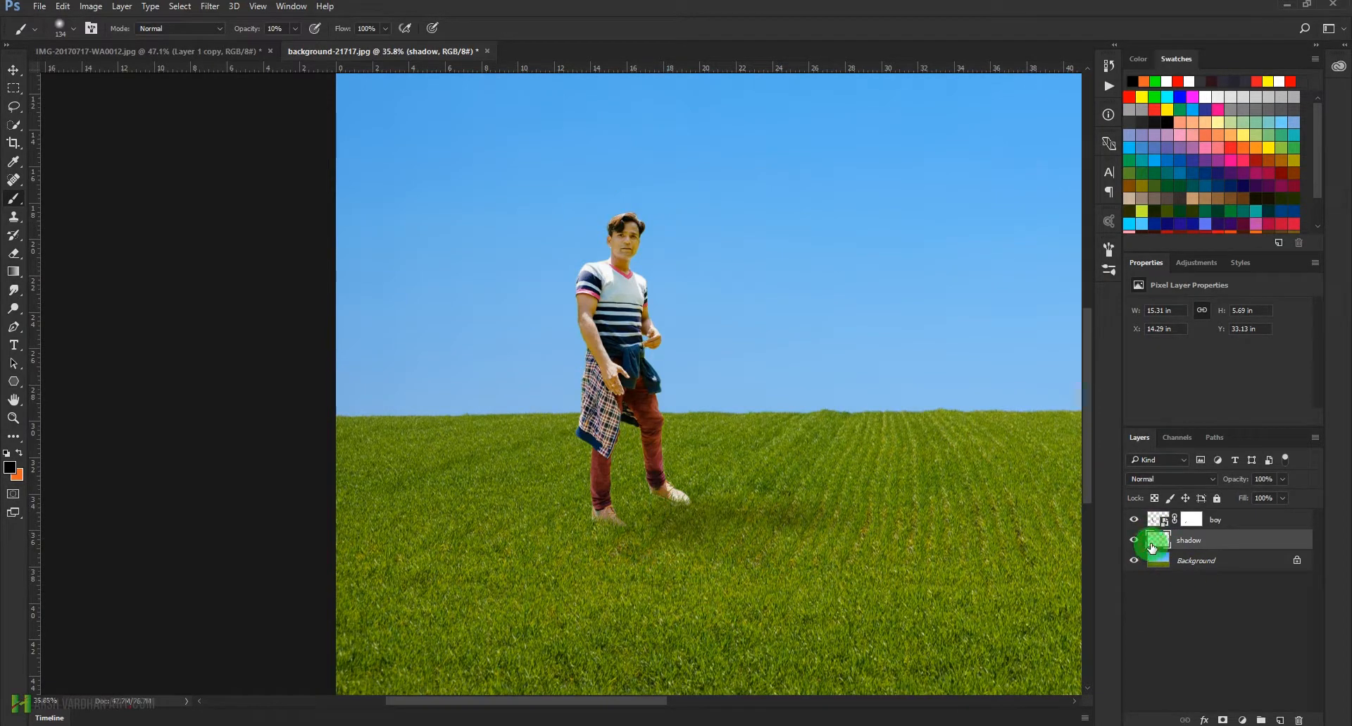
{"action": "key", "text": "Delete"}
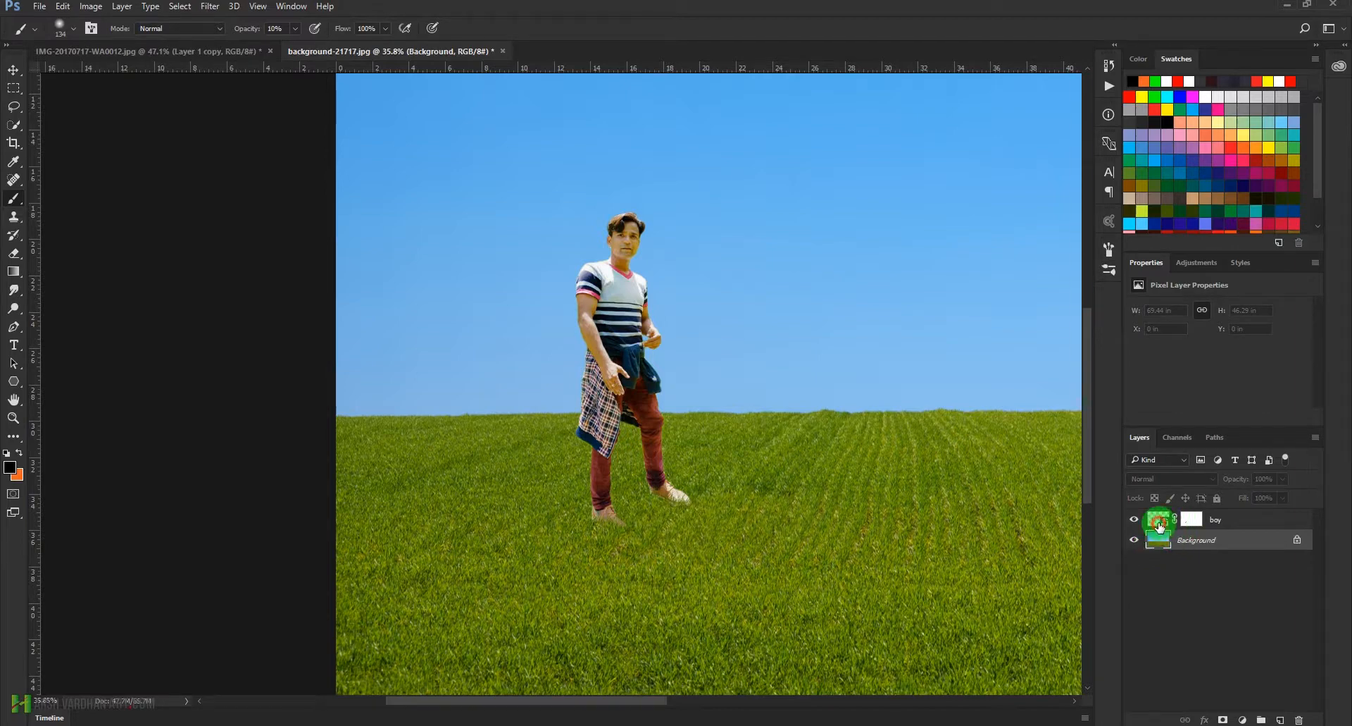
Step: Duplicate the boy layer and move the copy directly below the original
{"action": "left_click", "coordinate": [1159, 524]}
{"action": "key", "text": "ctrl+j"}
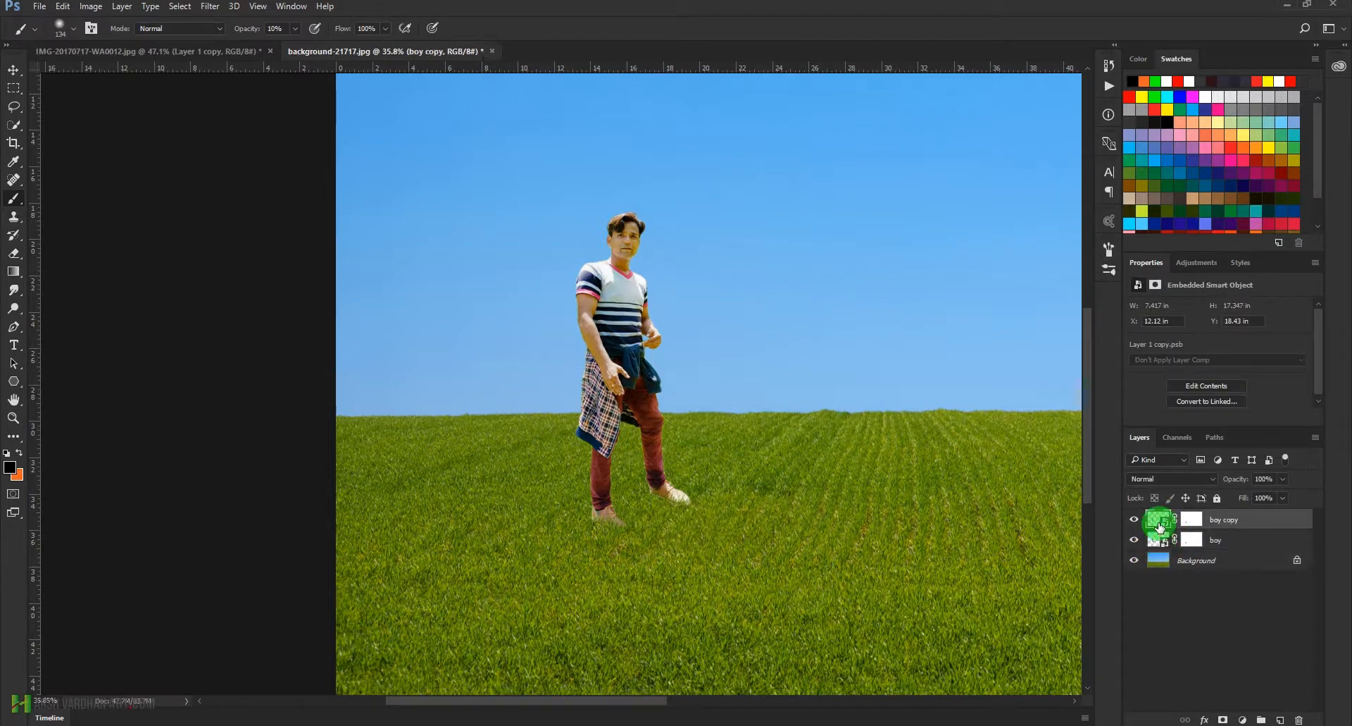
{"action": "left_click_drag", "start_coordinate": [1159, 524], "coordinate": [1229, 562]}
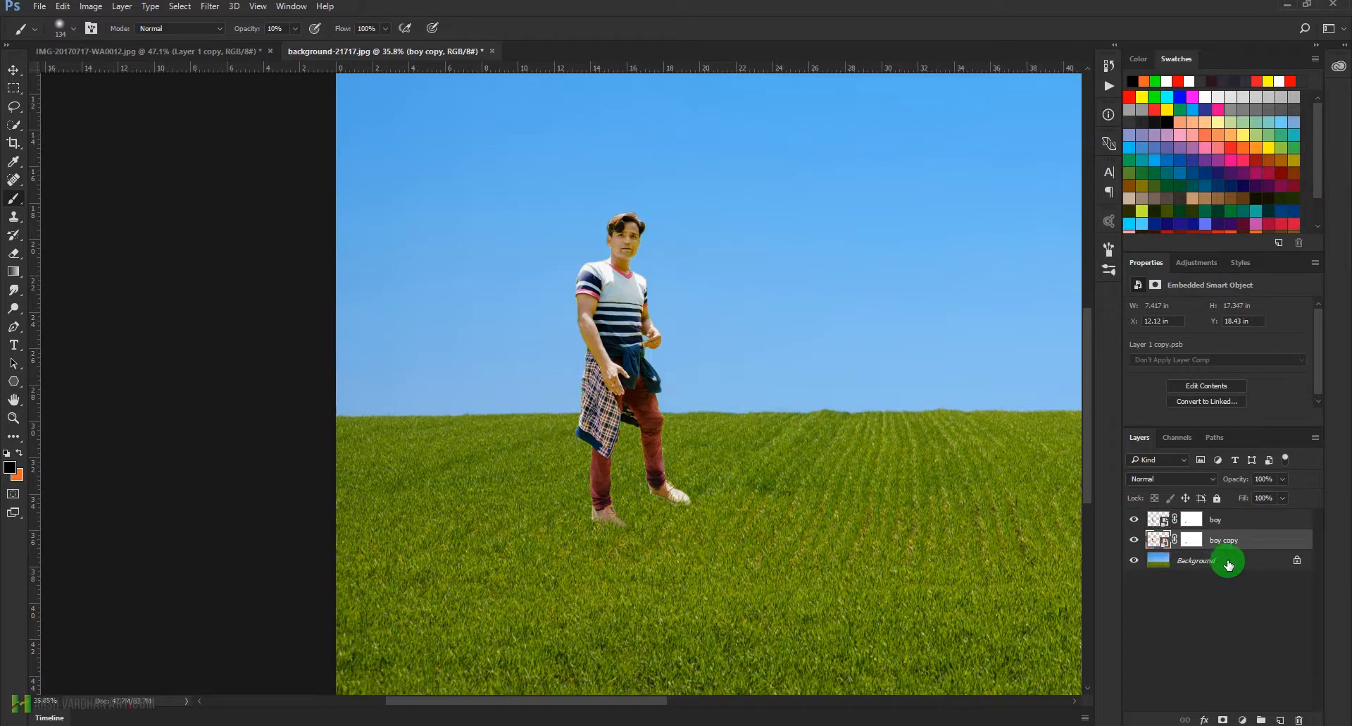
Step: Convert the boy copy layer to a smart object and hide the original boy layer
{"action": "right_click", "coordinate": [1253, 545]}
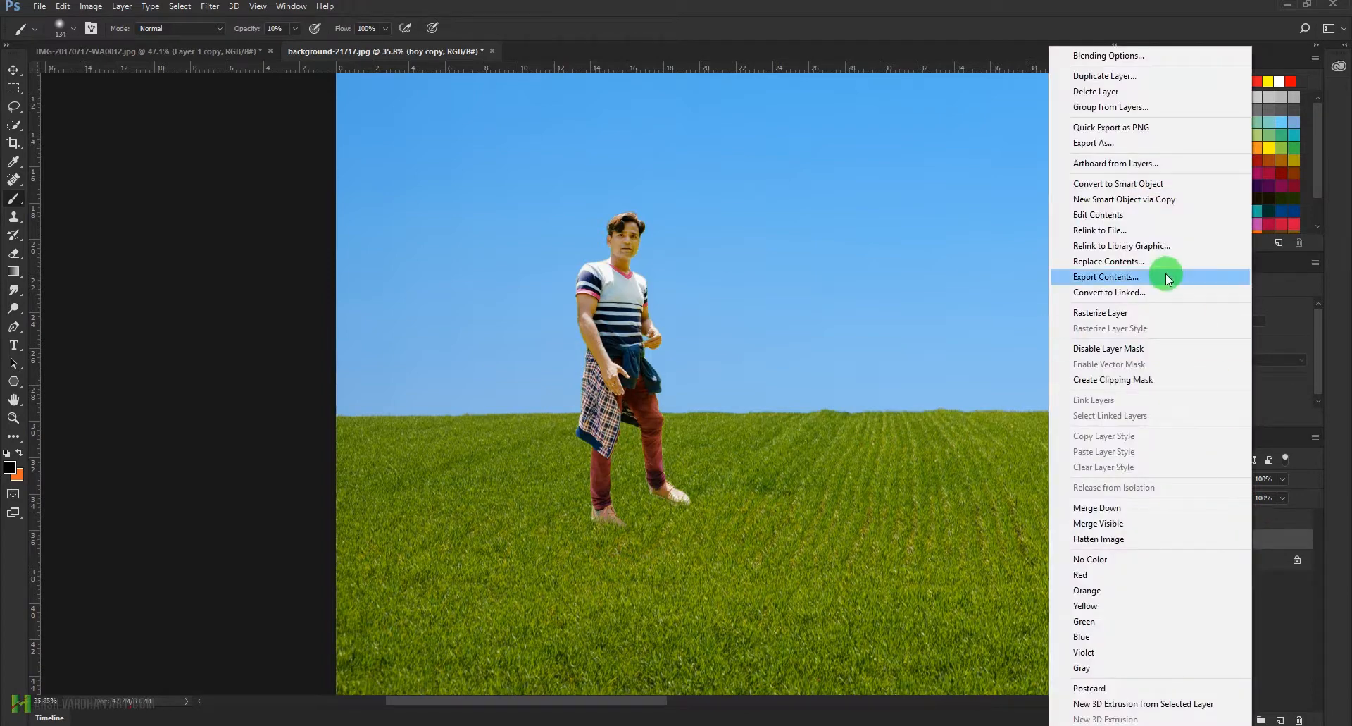
{"action": "left_click", "coordinate": [1131, 183]}
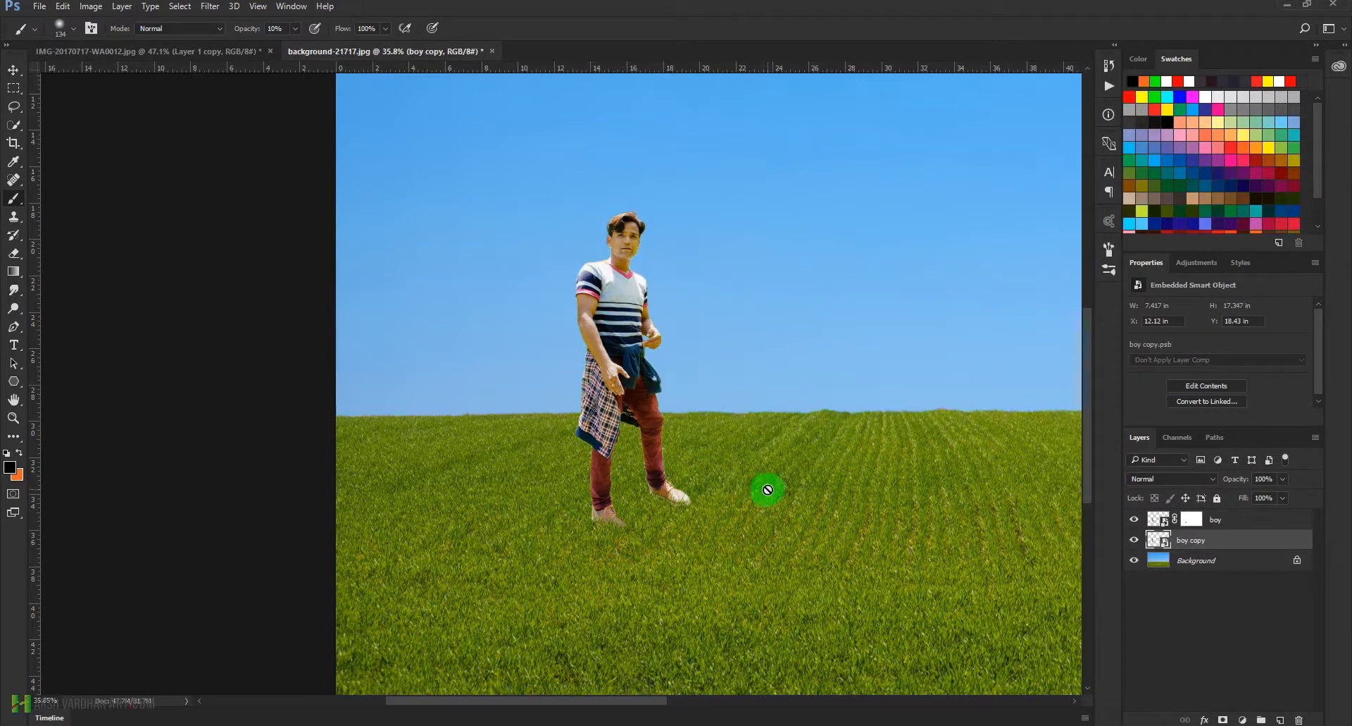
{"action": "left_click", "coordinate": [1134, 519]}
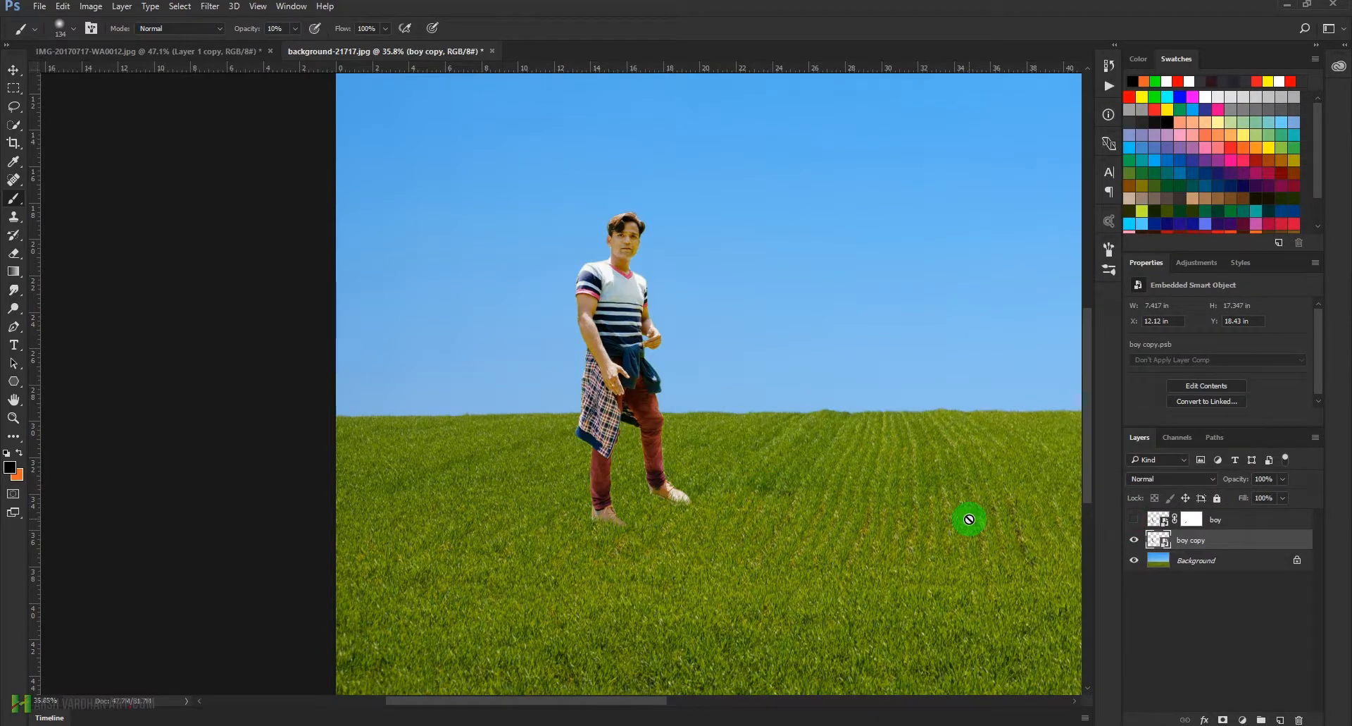
Step: Turn the boy copy layer into a solid black silhouette with a Hue/Saturation smart filter
{"action": "key", "text": "ctrl+u"}
{"action": "left_click", "coordinate": [634, 325]}
{"action": "left_click_drag", "start_coordinate": [619, 330], "coordinate": [544, 309]}
{"action": "left_click", "coordinate": [770, 201]}
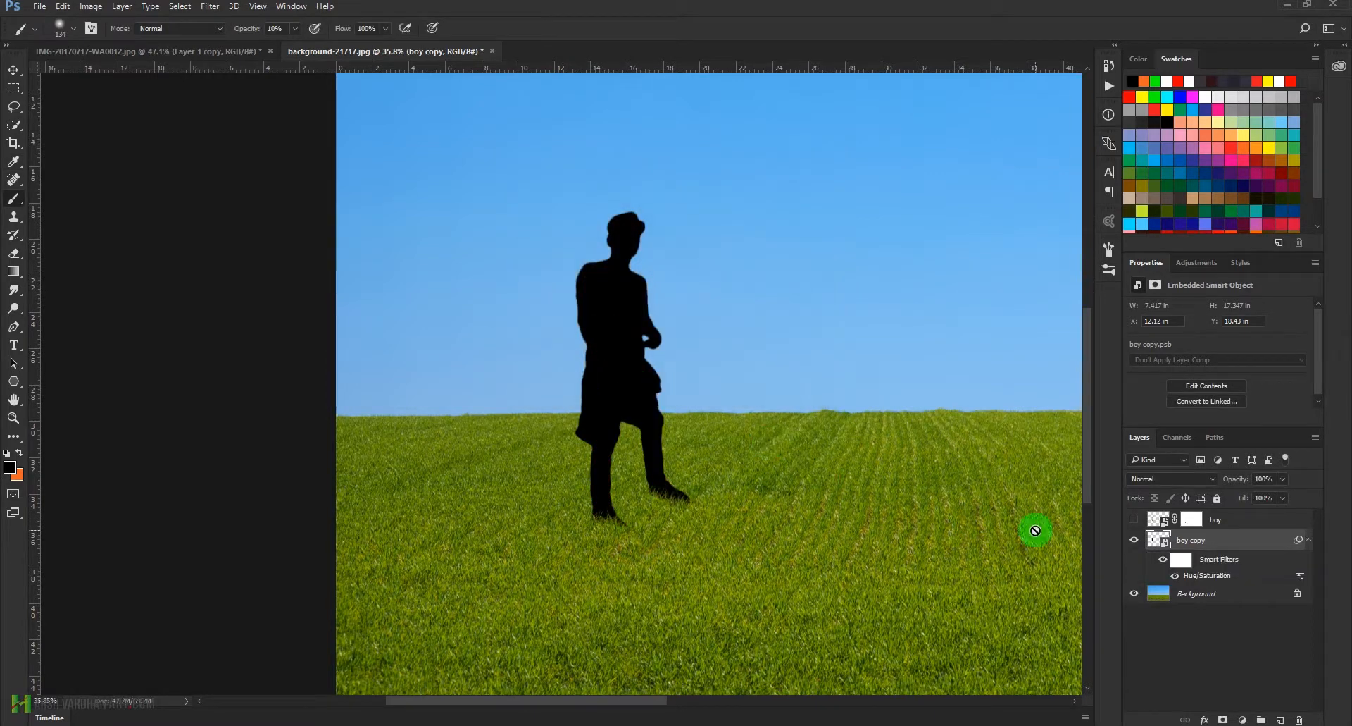
Step: Distort the boy copy silhouette into a flat shadow stretching right across the grass, and show the original boy layer again
{"action": "key", "text": "ctrl+t"}
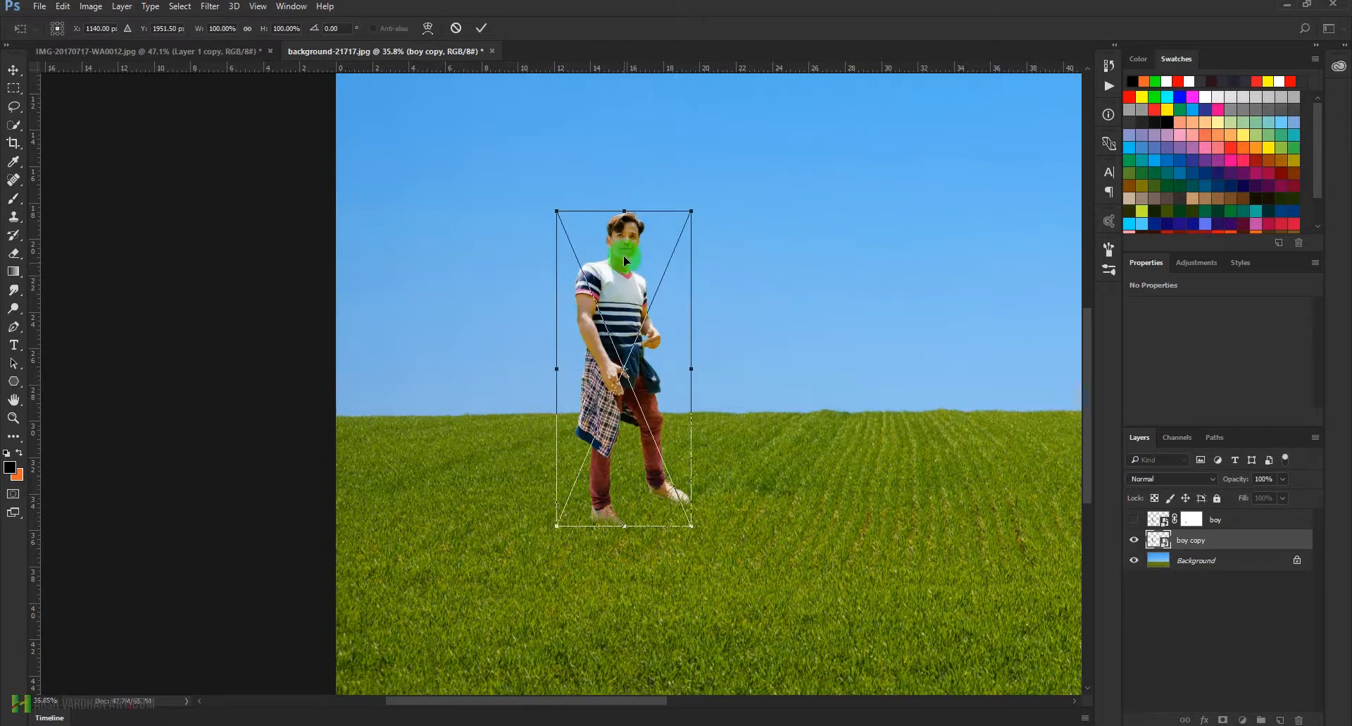
{"action": "left_click_drag", "start_coordinate": [648, 220], "coordinate": [778, 371]}
{"action": "key", "text": "ctrl+z"}
{"action": "right_click", "coordinate": [645, 247]}
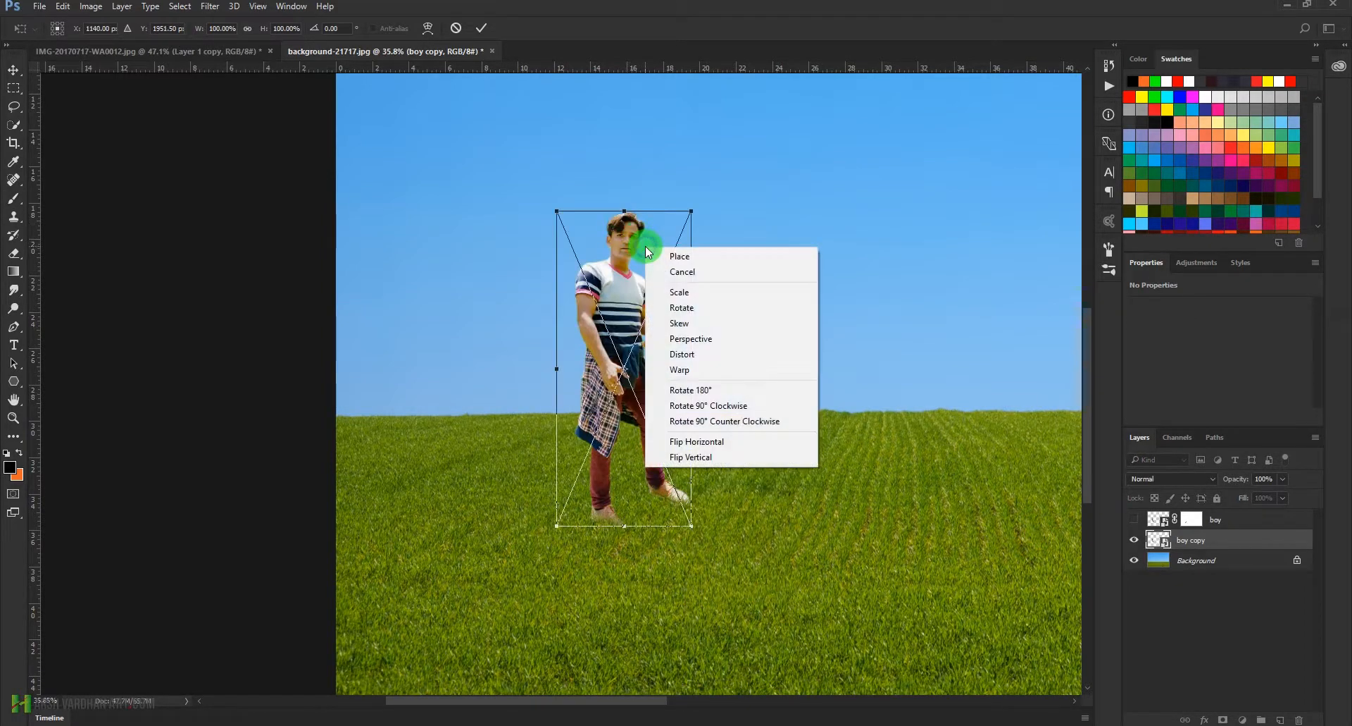
{"action": "left_click", "coordinate": [699, 357]}
{"action": "left_click_drag", "start_coordinate": [628, 213], "coordinate": [948, 494]}
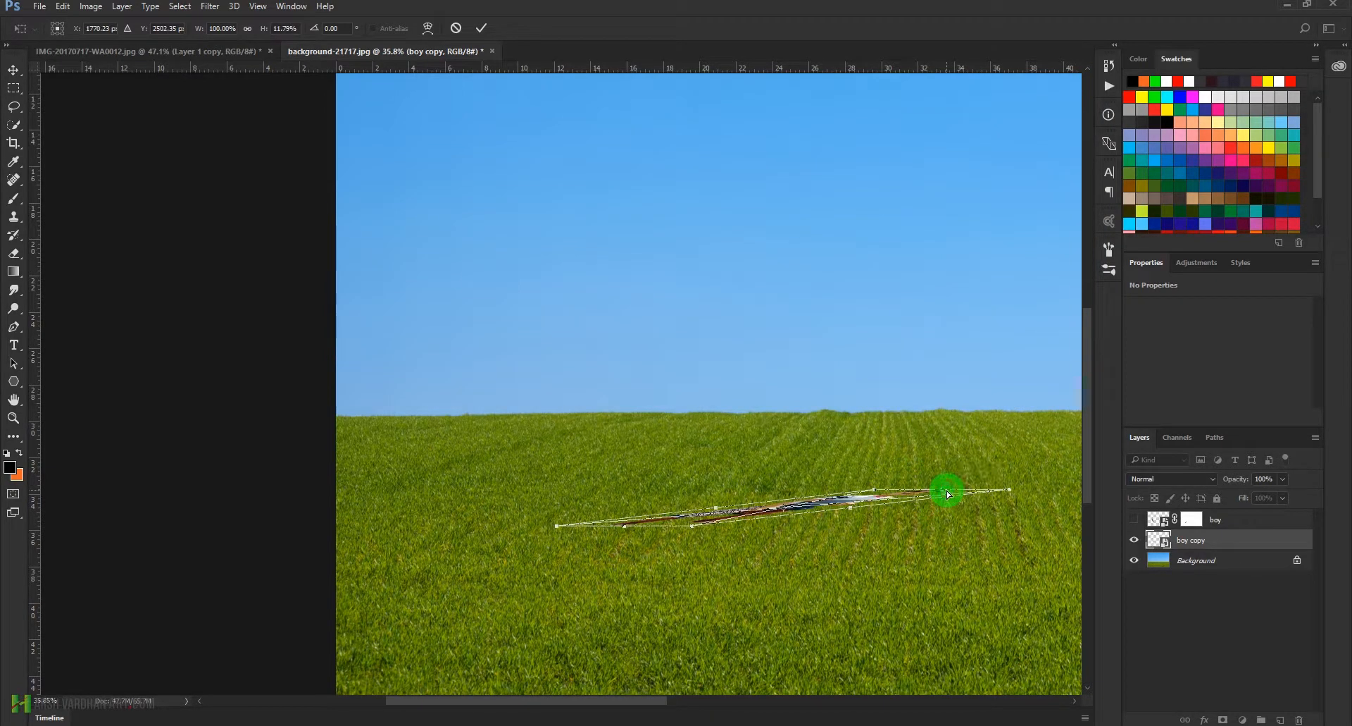
{"action": "key", "text": "Return"}
{"action": "left_click", "coordinate": [1134, 519]}
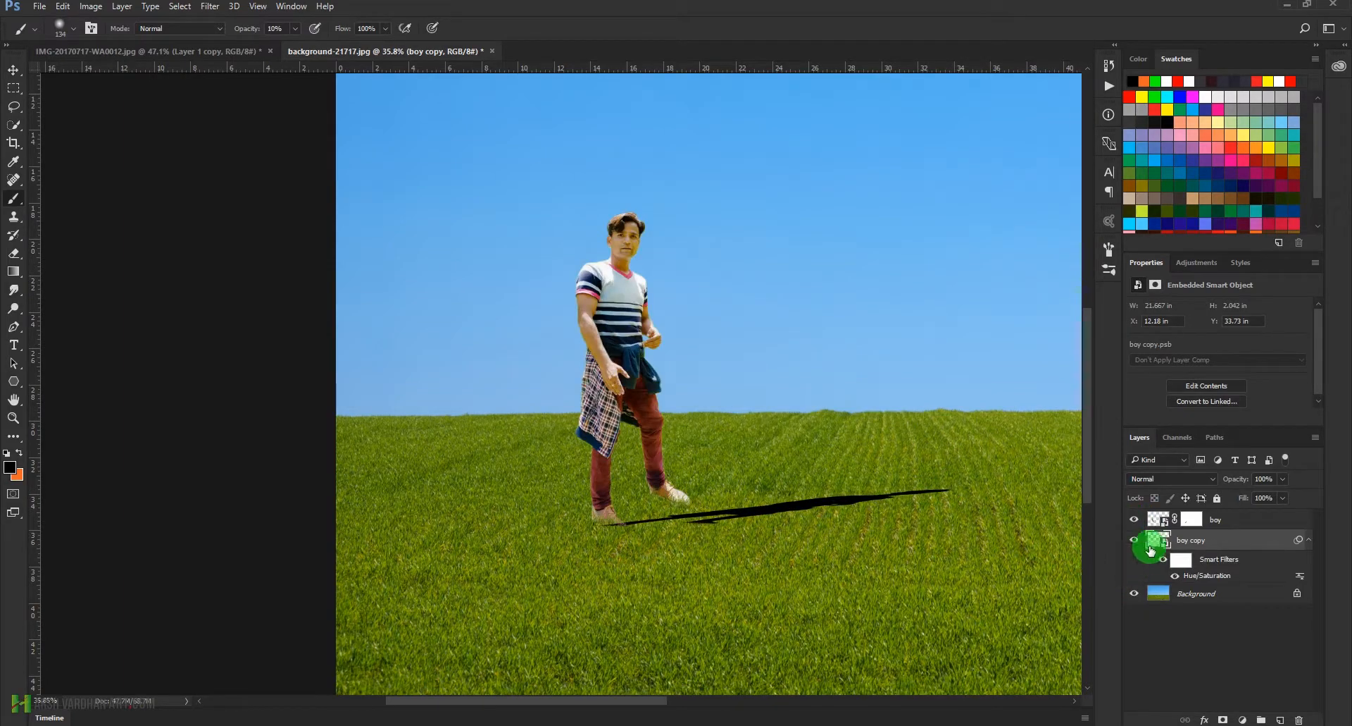
Step: Distort the shadow's foot-end corners so that they line up with the man's front and back shoes
{"action": "key", "text": "ctrl+t"}
{"action": "left_click_drag", "start_coordinate": [734, 501], "coordinate": [657, 529]}
{"action": "right_click", "coordinate": [654, 531]}
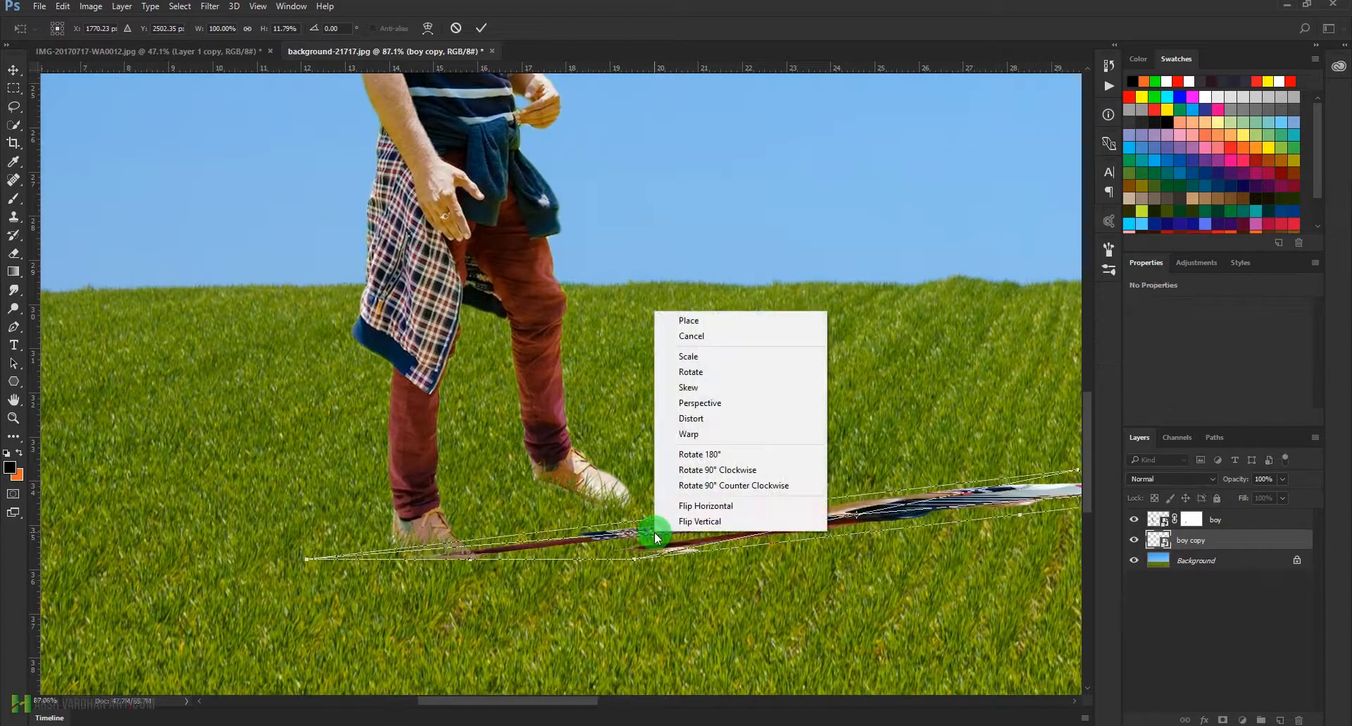
{"action": "left_click", "coordinate": [694, 418]}
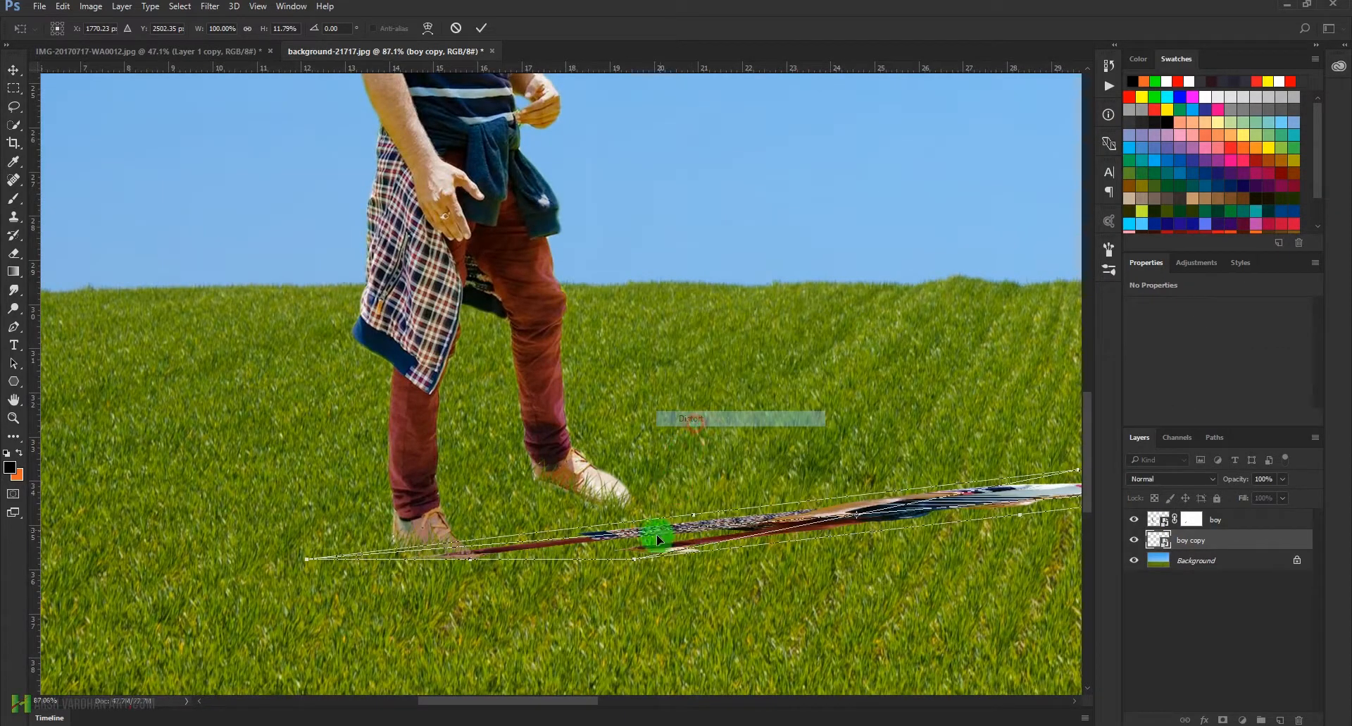
{"action": "left_click_drag", "start_coordinate": [638, 561], "coordinate": [575, 478]}
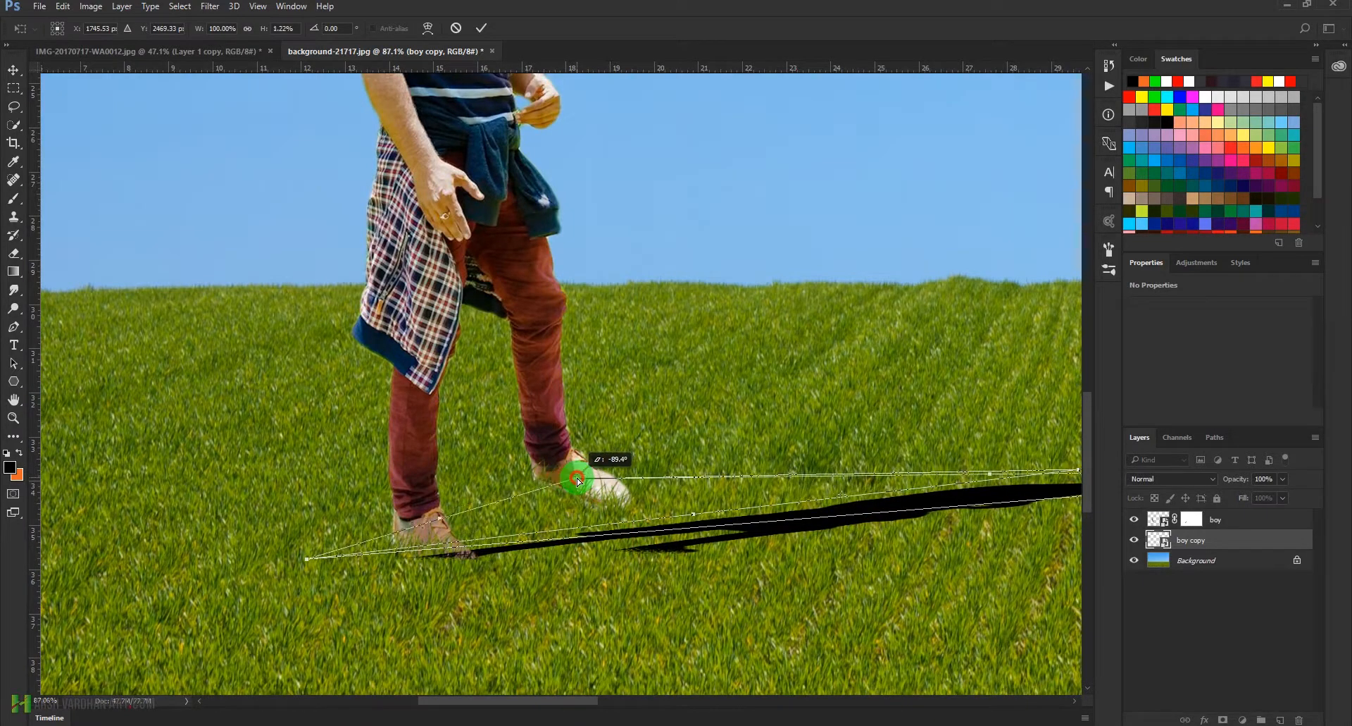
{"action": "left_click_drag", "start_coordinate": [314, 565], "coordinate": [352, 546]}
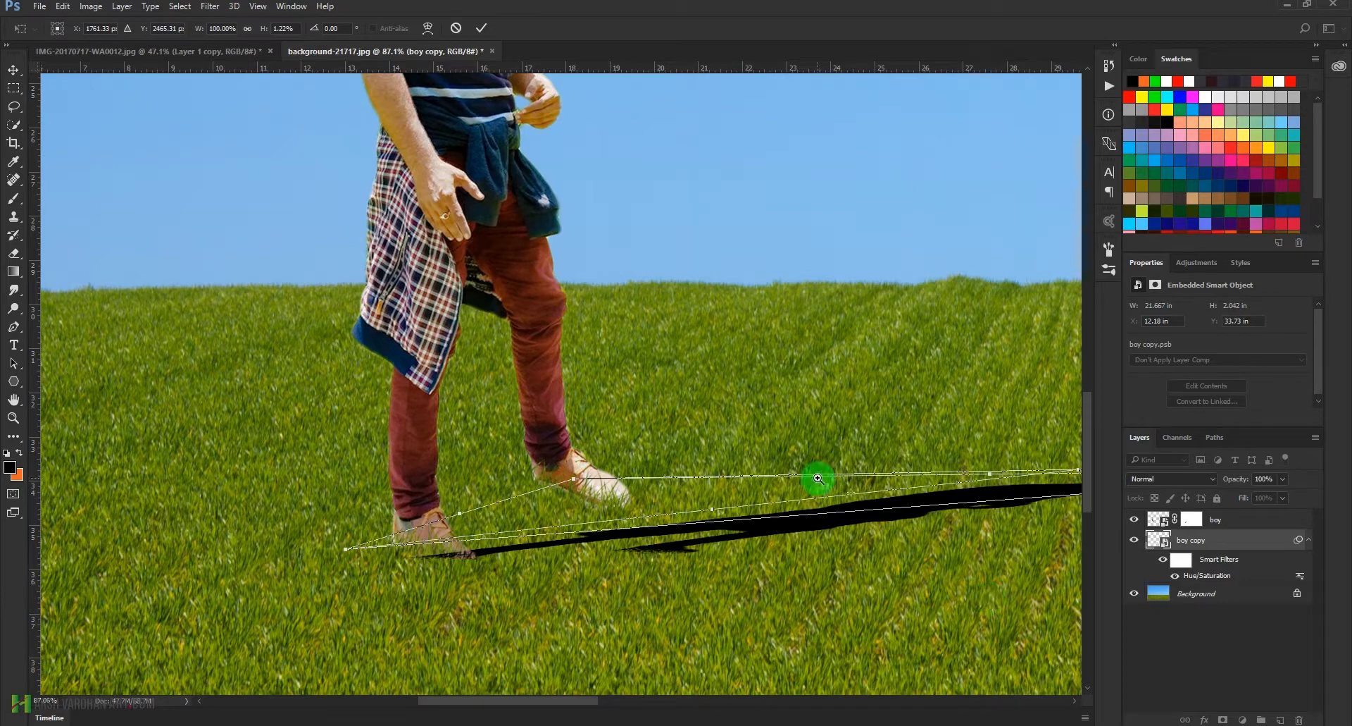
Step: Distort the shadow's head-end corners to widen the body and lay it nearly horizontally on the grass
{"action": "scroll", "coordinate": [815, 474], "scroll_direction": "down", "scroll_amount": 5}
{"action": "left_click_drag", "start_coordinate": [966, 480], "coordinate": [1008, 497]}
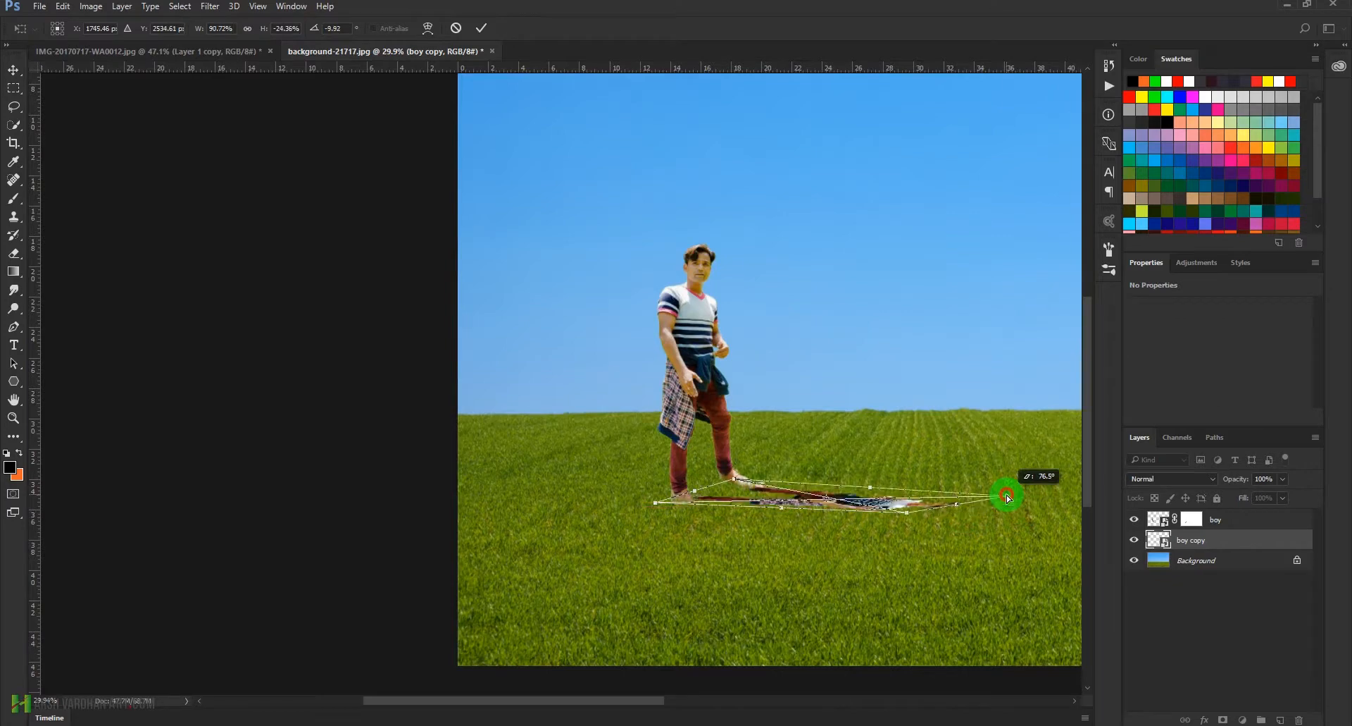
{"action": "mouse_move", "coordinate": [908, 519]}
{"action": "left_mouse_down"}
{"action": "mouse_move", "coordinate": [958, 519]}
{"action": "mouse_move", "coordinate": [1037, 552]}
{"action": "mouse_move", "coordinate": [909, 538]}
{"action": "left_mouse_up"}
{"action": "key", "text": "Return"}
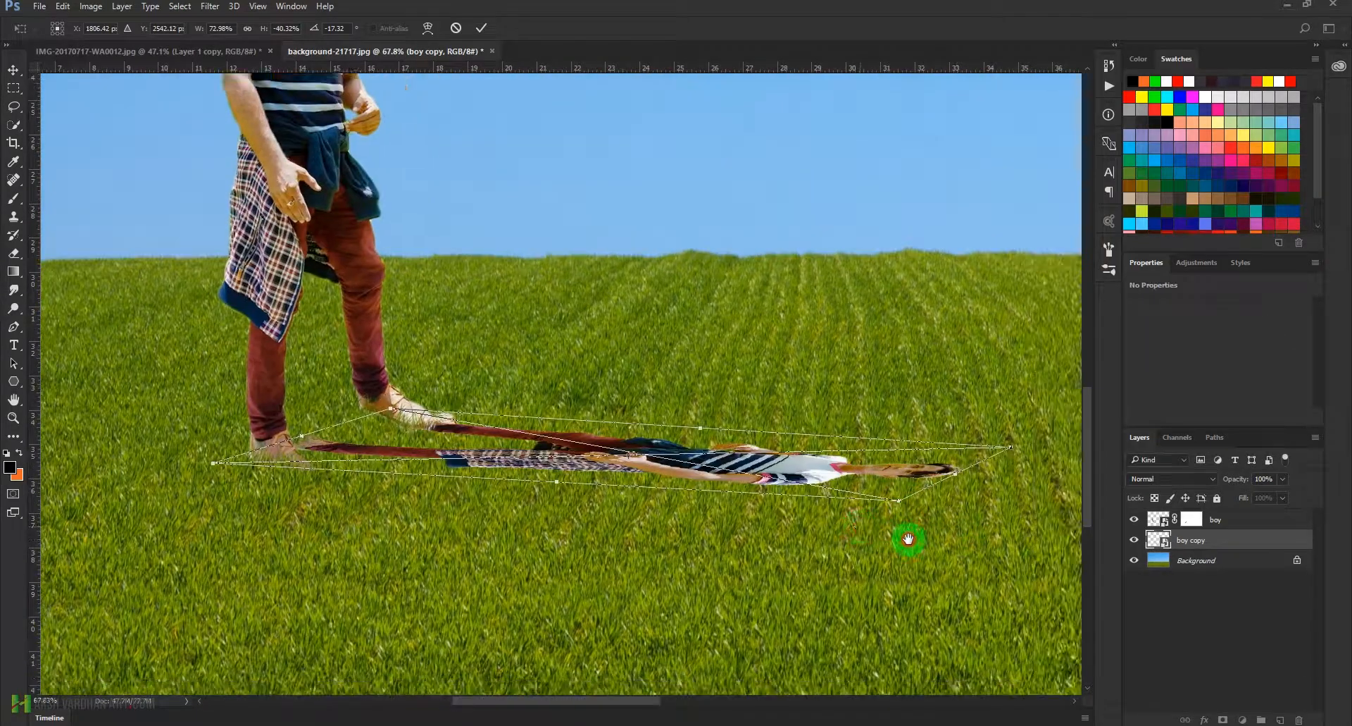
{"action": "key", "text": "Return"}
Step: Distort the shadow's near foot corner slightly outward and down so the shadow's leg meets the man's back shoe
{"action": "left_click_drag", "start_coordinate": [874, 462], "coordinate": [621, 477]}
{"action": "scroll", "coordinate": [483, 483], "scroll_direction": "up", "scroll_amount": 6}
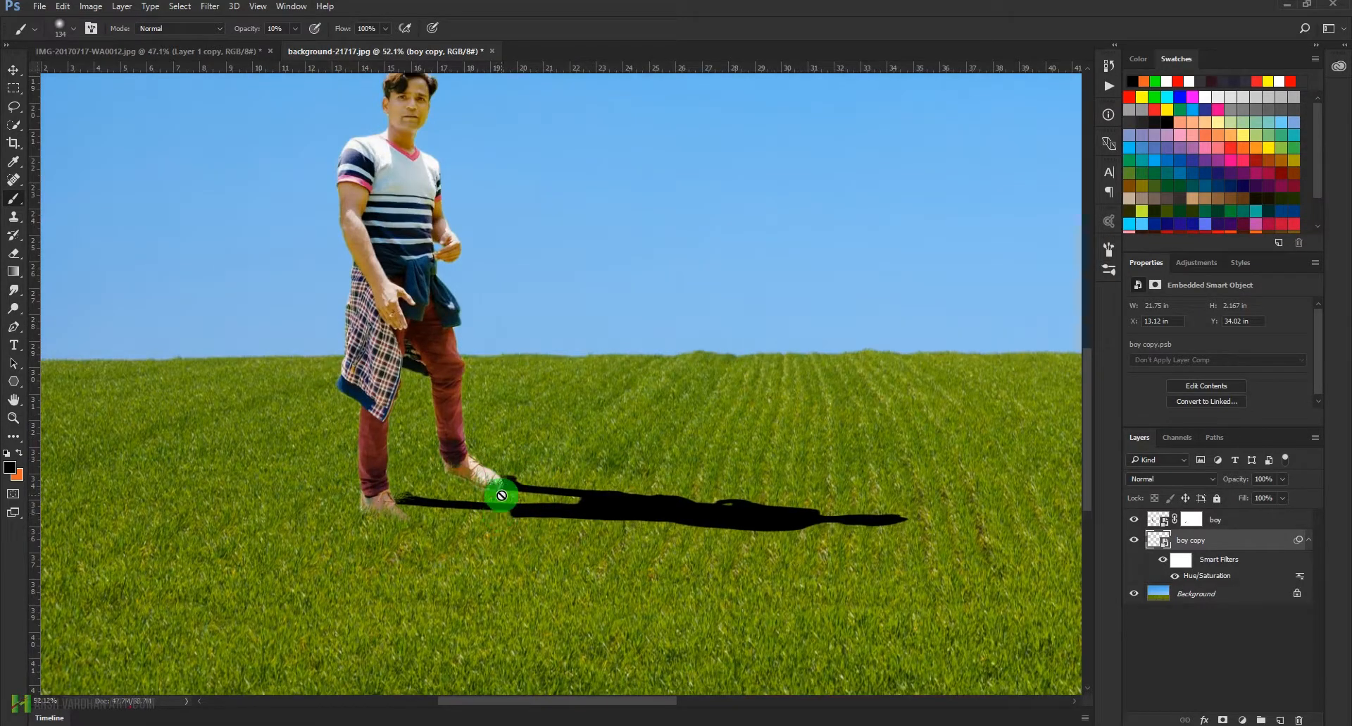
{"action": "key", "text": "ctrl+t"}
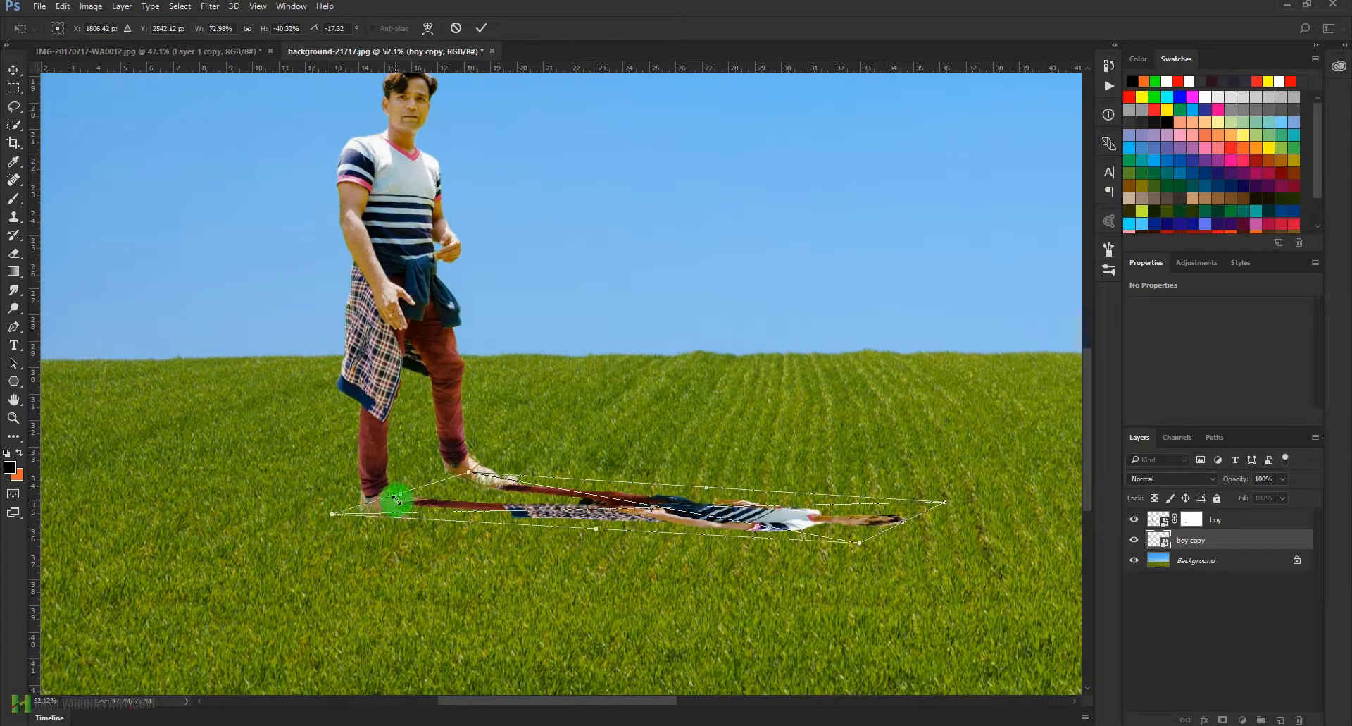
{"action": "right_click", "coordinate": [399, 498]}
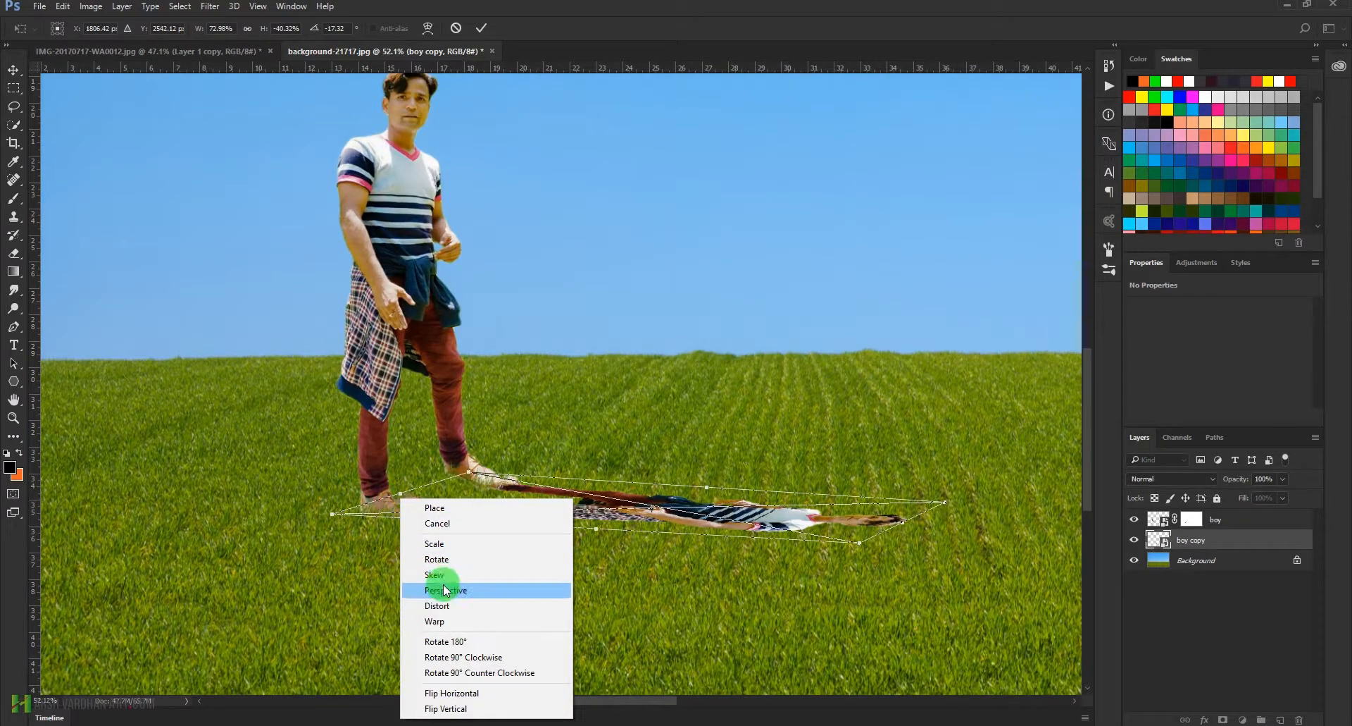
{"action": "left_click", "coordinate": [445, 607]}
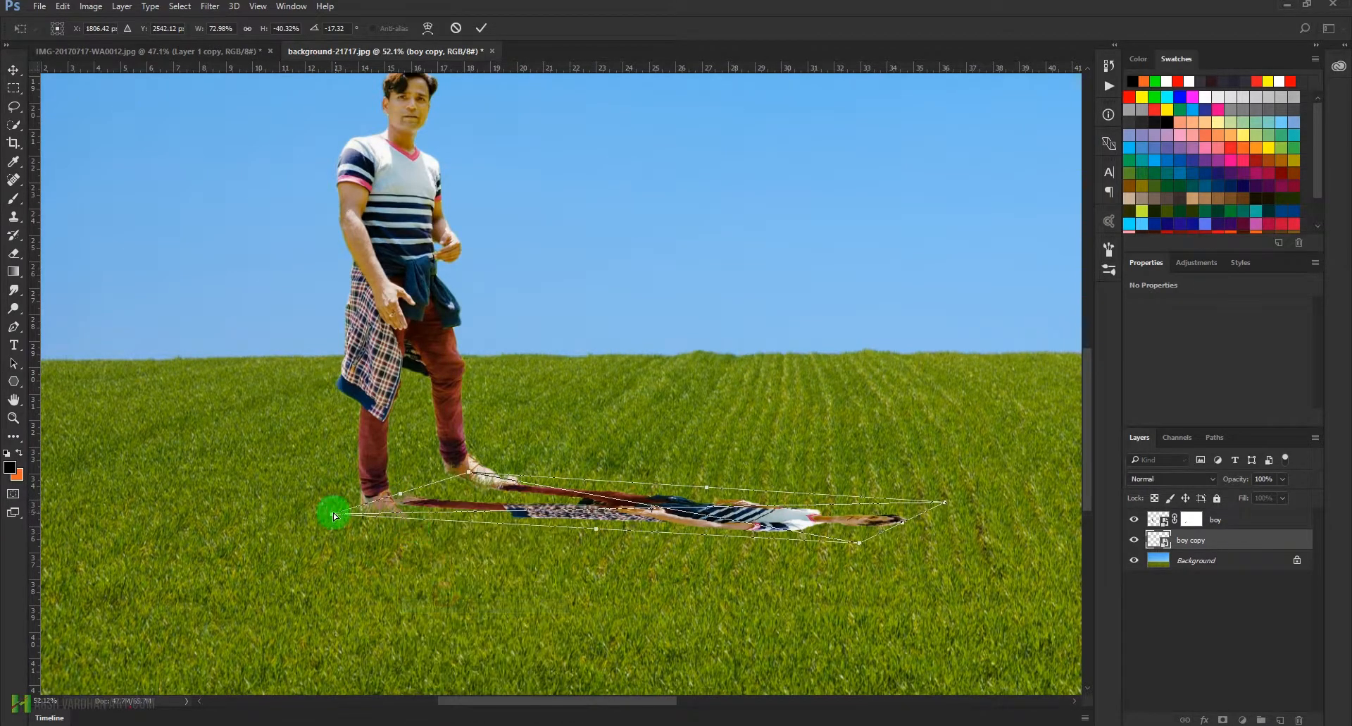
{"action": "mouse_move", "coordinate": [334, 516]}
{"action": "left_mouse_down"}
{"action": "mouse_move", "coordinate": [327, 538]}
{"action": "mouse_move", "coordinate": [311, 539]}
{"action": "left_mouse_up"}
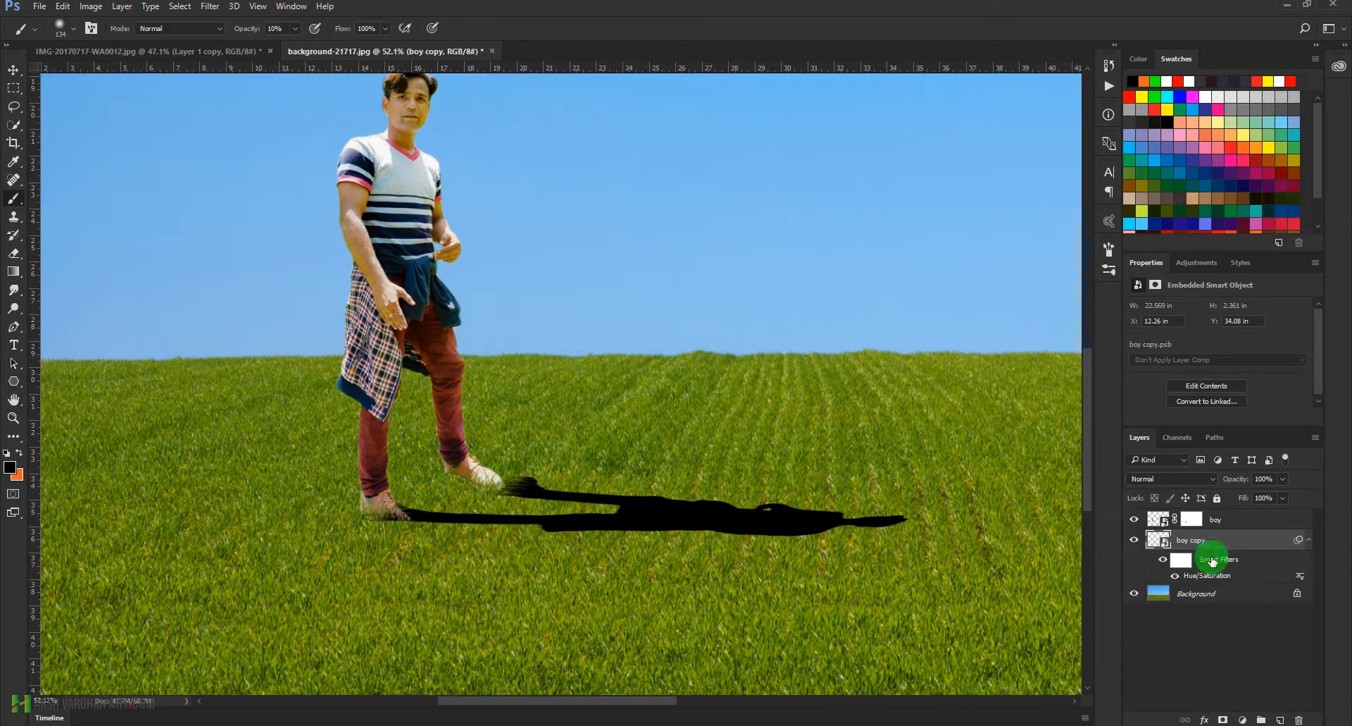
Step: Collapse the boy copy layer's smart filters and soften the shadow's edges with a Gaussian Blur
{"action": "left_click", "coordinate": [1308, 539]}
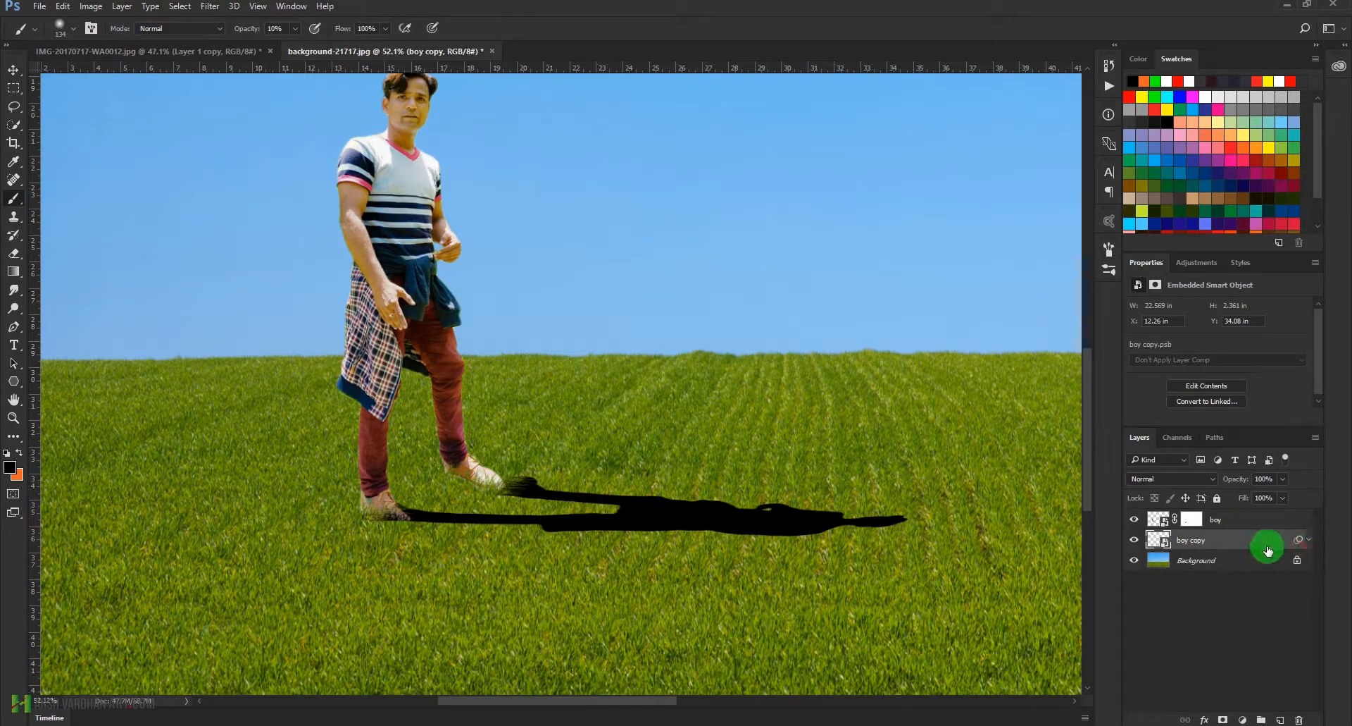
{"action": "left_click", "coordinate": [209, 7]}
{"action": "mouse_move", "coordinate": [237, 176]}
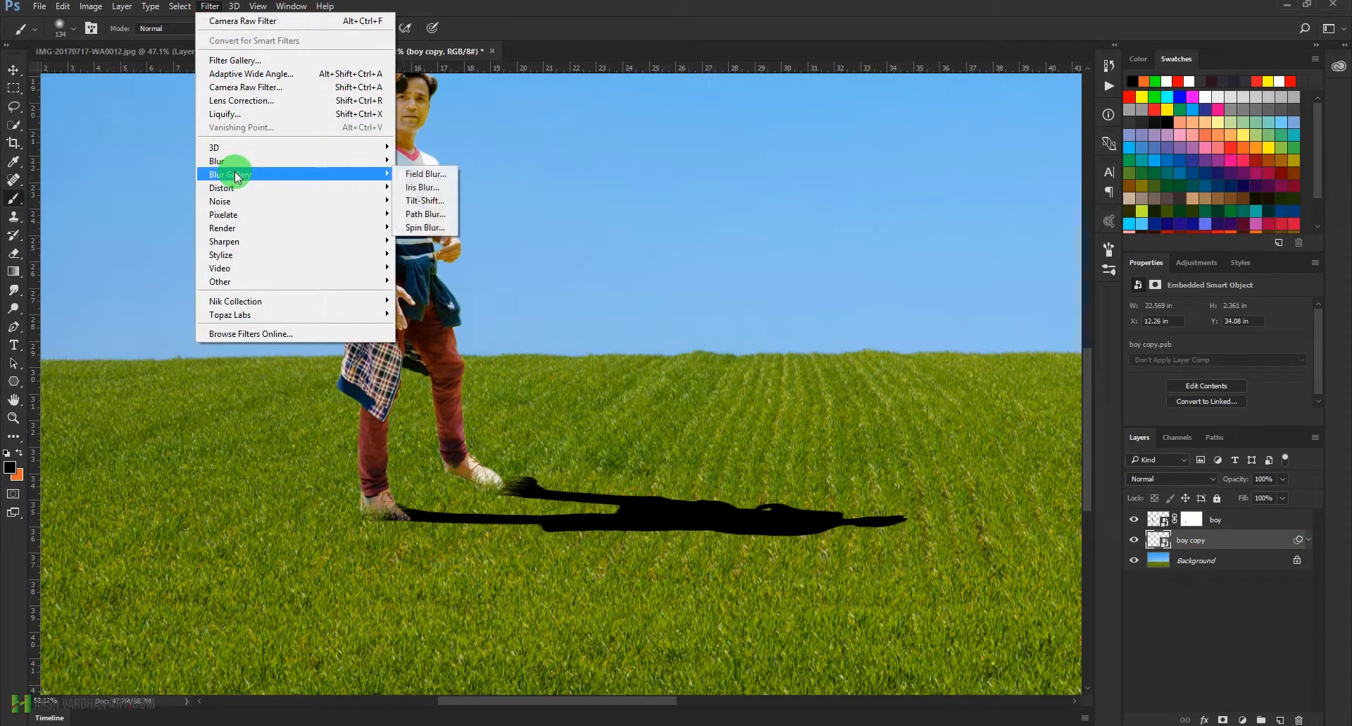
{"action": "mouse_move", "coordinate": [338, 160]}
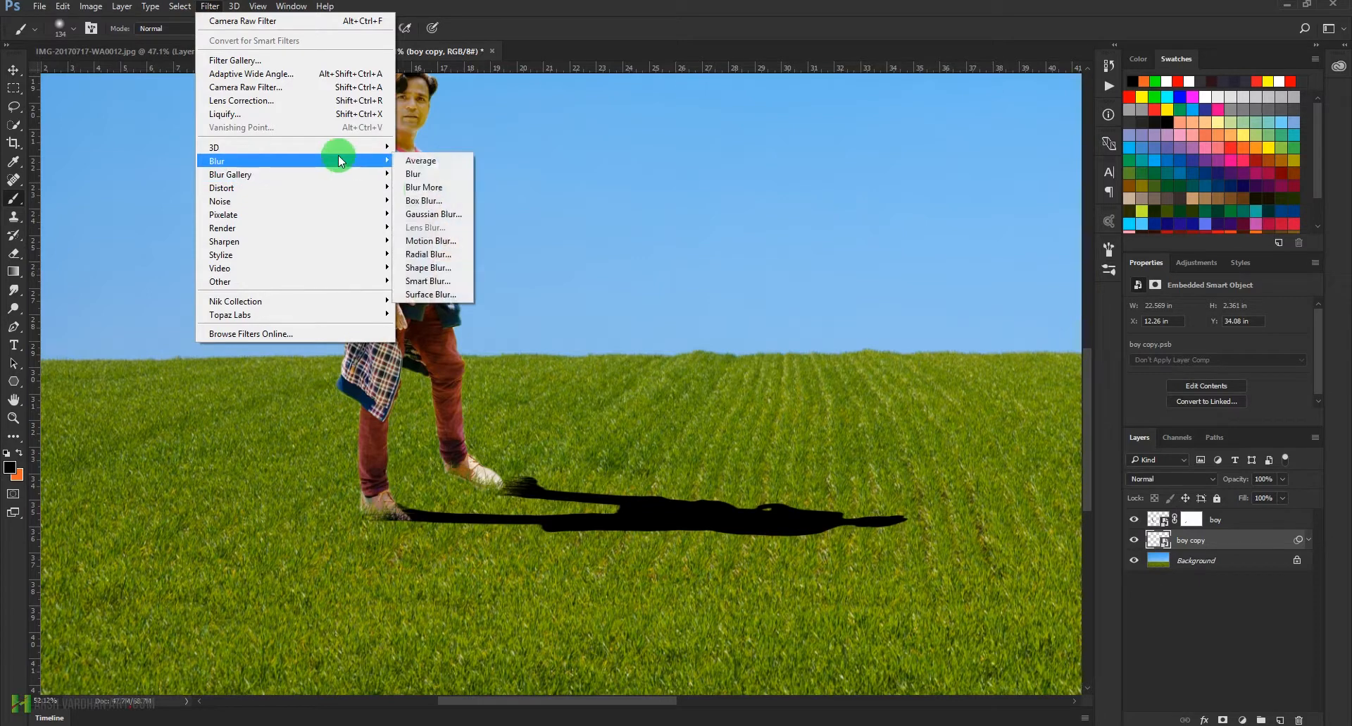
{"action": "left_click", "coordinate": [416, 212]}
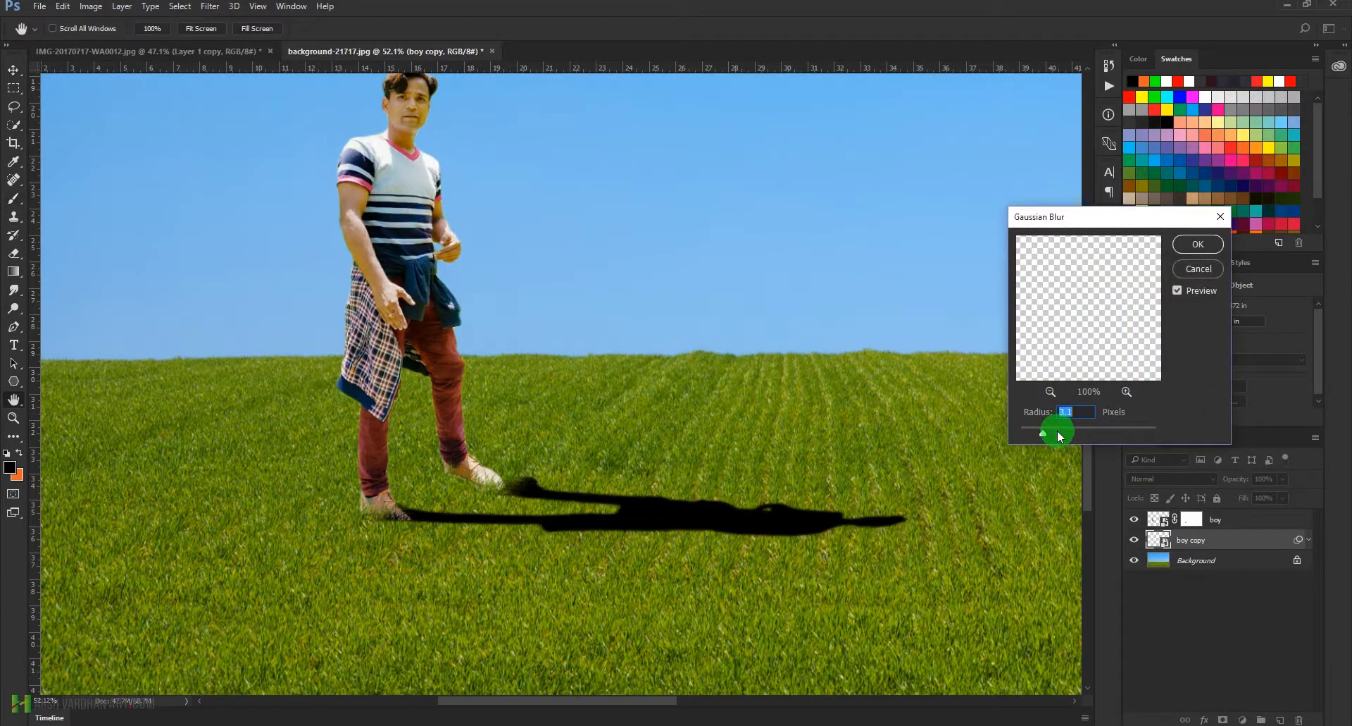
{"action": "left_click_drag", "start_coordinate": [1062, 430], "coordinate": [1060, 430]}
{"action": "left_click", "coordinate": [1201, 245]}
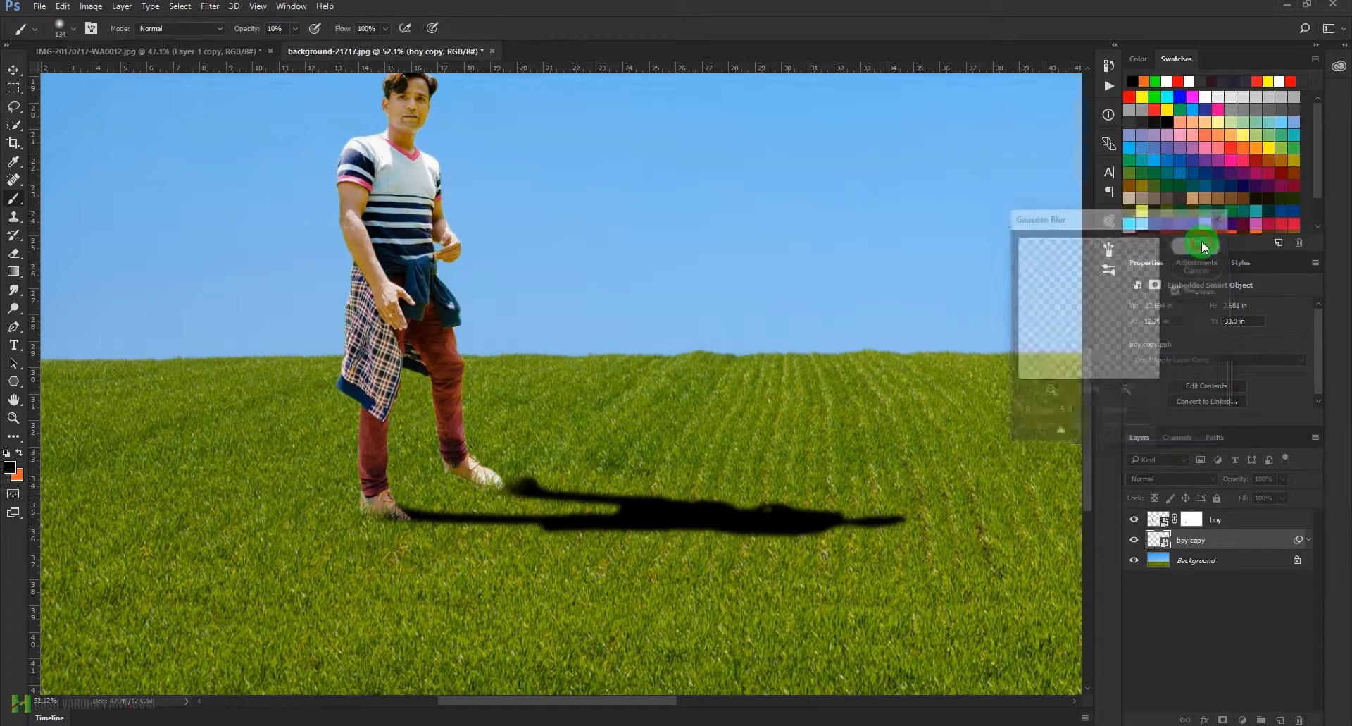
Step: Lower the boy copy shadow layer's opacity to 39%
{"action": "left_click_drag", "start_coordinate": [1285, 484], "coordinate": [1250, 498]}
{"action": "left_click_drag", "start_coordinate": [563, 439], "coordinate": [549, 466]}
{"action": "key", "text": "ctrl+0"}
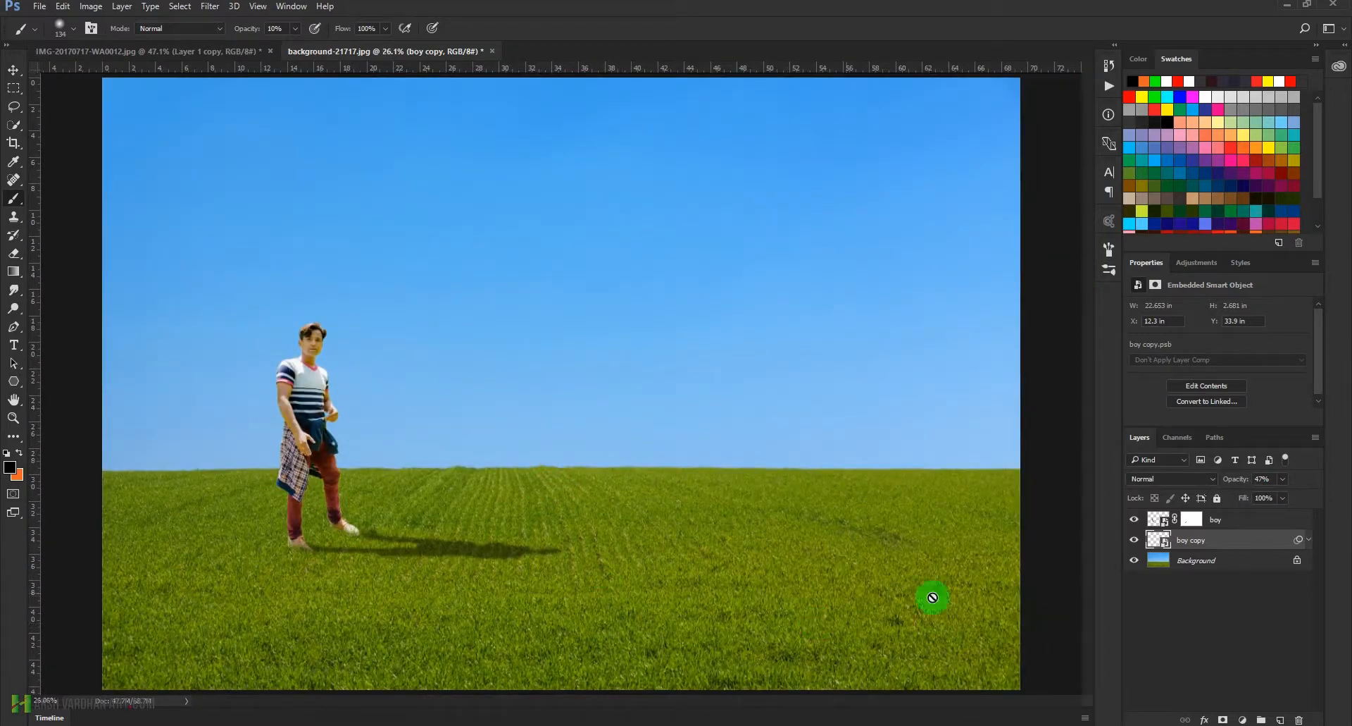
{"action": "mouse_move", "coordinate": [1285, 487]}
{"action": "left_mouse_down"}
{"action": "mouse_move", "coordinate": [1259, 493]}
{"action": "mouse_move", "coordinate": [1272, 500]}
{"action": "left_mouse_up"}
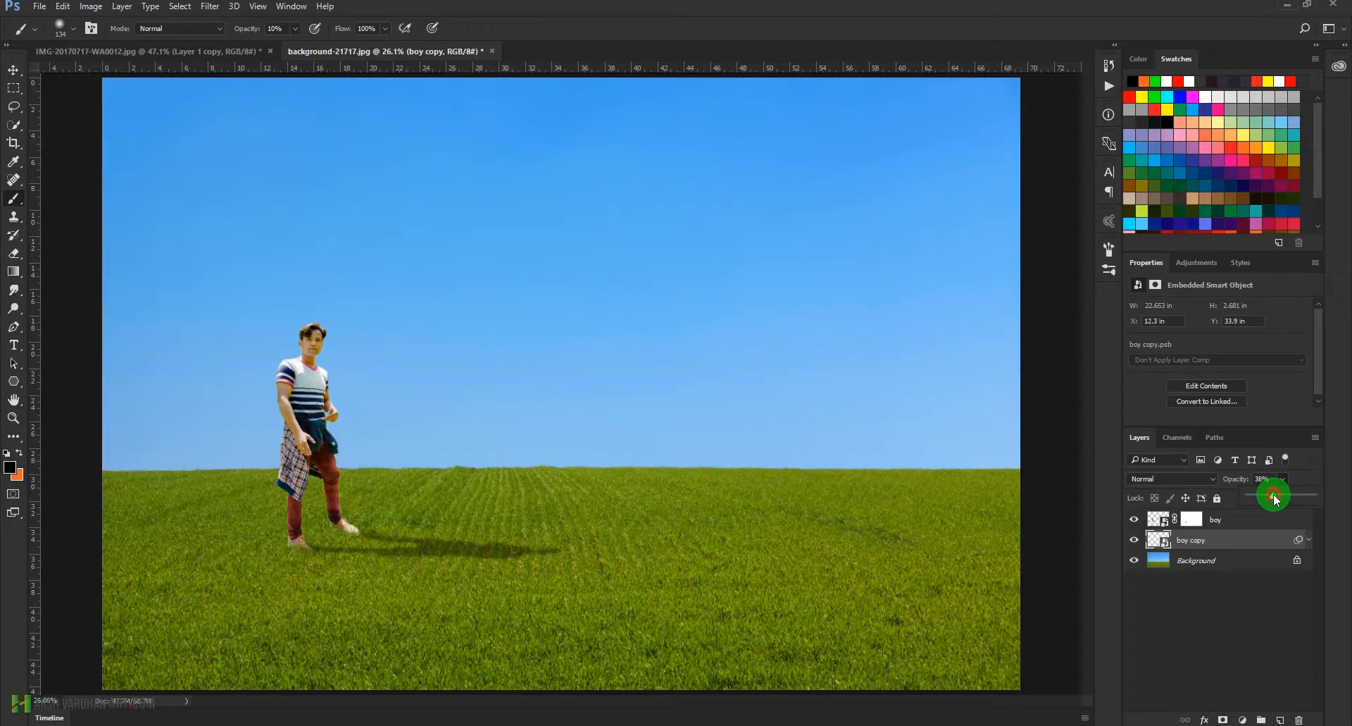
Step: Fade the shadow's head end with a soft black brush on a new layer mask, and rename the layer shadow
{"action": "left_click", "coordinate": [1223, 719]}
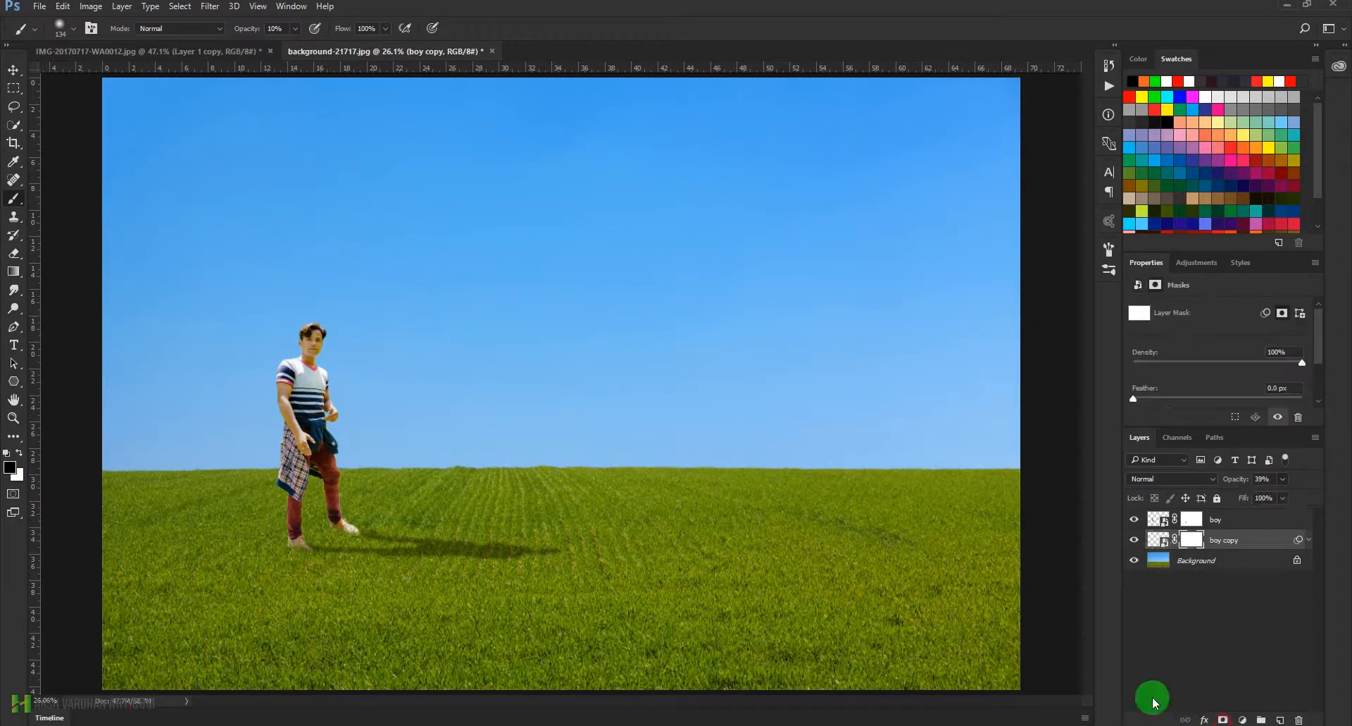
{"action": "mouse_move", "coordinate": [549, 600]}
{"action": "left_mouse_down"}
{"action": "mouse_move", "coordinate": [460, 579]}
{"action": "mouse_move", "coordinate": [490, 533]}
{"action": "mouse_move", "coordinate": [498, 555]}
{"action": "mouse_move", "coordinate": [526, 552]}
{"action": "mouse_move", "coordinate": [502, 560]}
{"action": "mouse_move", "coordinate": [563, 546]}
{"action": "left_mouse_up"}
{"action": "mouse_move", "coordinate": [534, 557]}
{"action": "left_mouse_down"}
{"action": "mouse_move", "coordinate": [396, 551]}
{"action": "mouse_move", "coordinate": [422, 534]}
{"action": "mouse_move", "coordinate": [406, 537]}
{"action": "mouse_move", "coordinate": [464, 546]}
{"action": "mouse_move", "coordinate": [450, 566]}
{"action": "mouse_move", "coordinate": [380, 565]}
{"action": "mouse_move", "coordinate": [504, 571]}
{"action": "mouse_move", "coordinate": [379, 564]}
{"action": "mouse_move", "coordinate": [602, 565]}
{"action": "mouse_move", "coordinate": [568, 552]}
{"action": "left_mouse_up"}
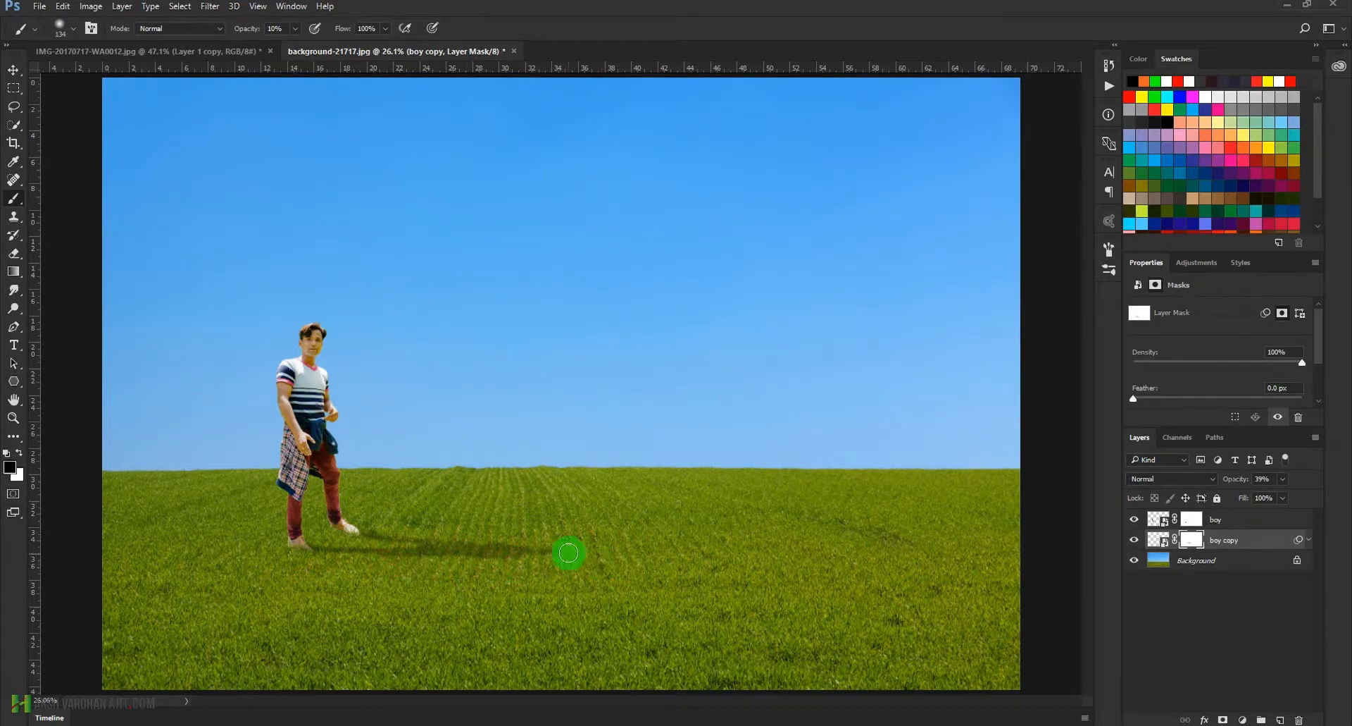
{"action": "double_click", "coordinate": [1226, 541]}
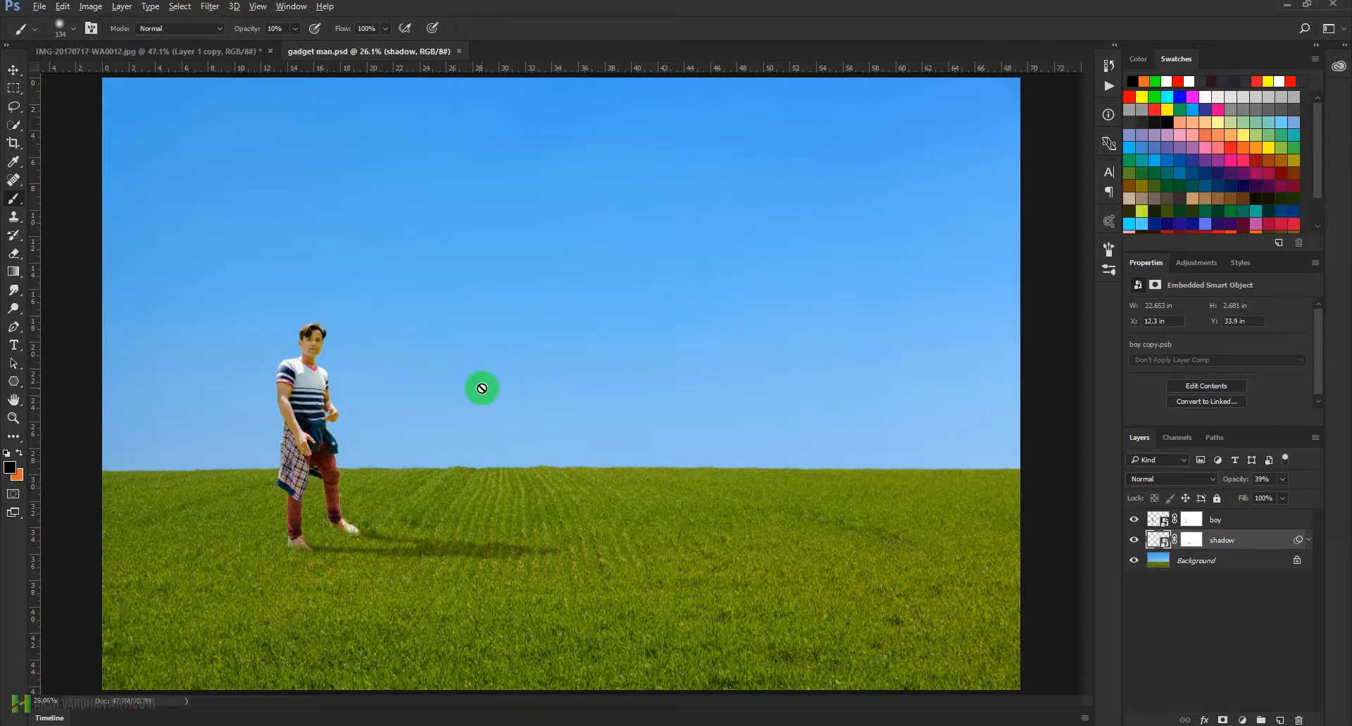
Step: Switch to Adobe Bridge, place Clouds sky_5.jpg into the gadget man document, and scale it up over the sky
{"action": "key", "text": "alt+Tab"}
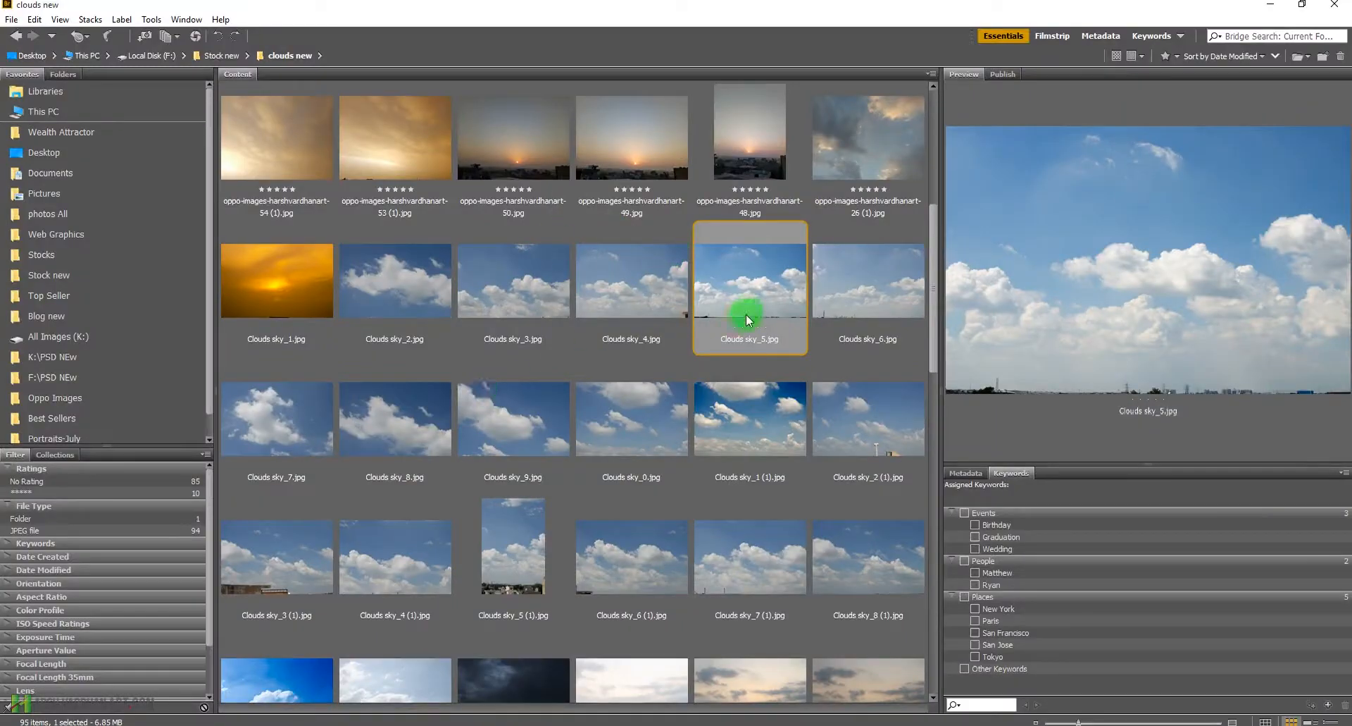
{"action": "left_click_drag", "start_coordinate": [750, 286], "coordinate": [658, 411]}
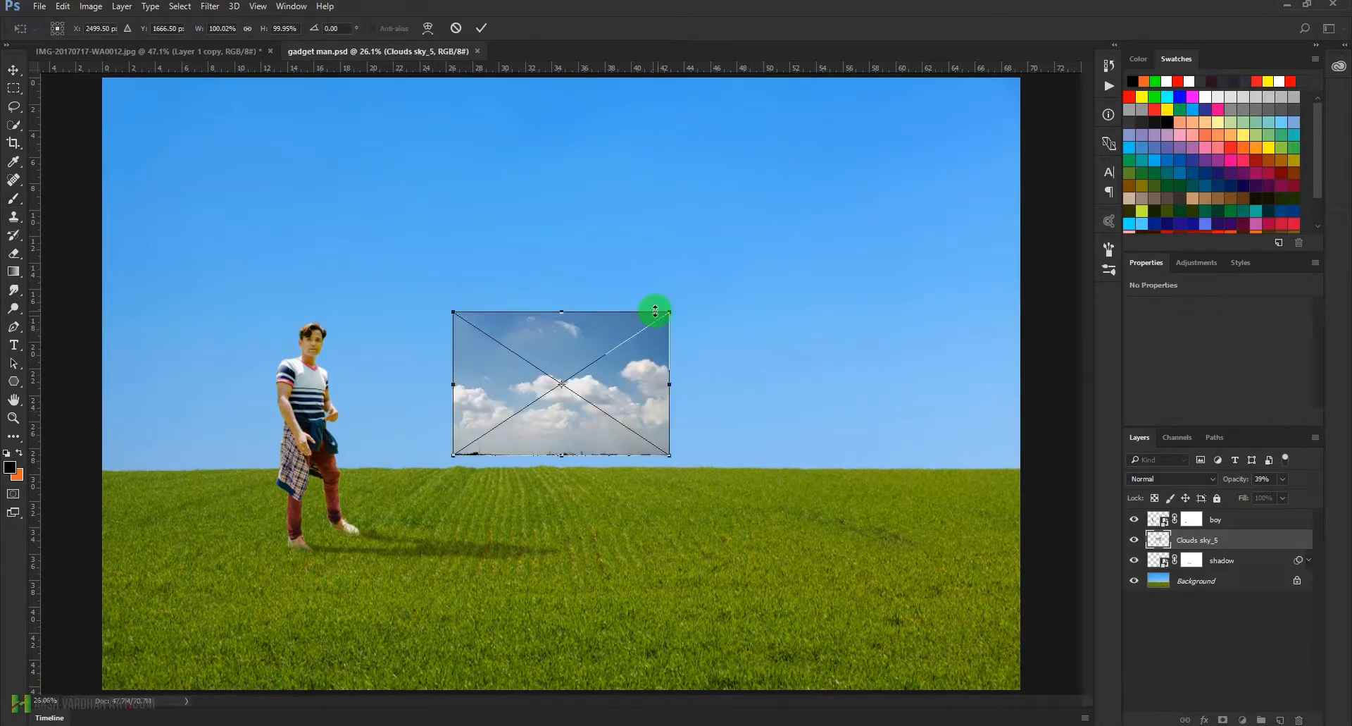
{"action": "left_click_drag", "start_coordinate": [673, 308], "coordinate": [839, 256]}
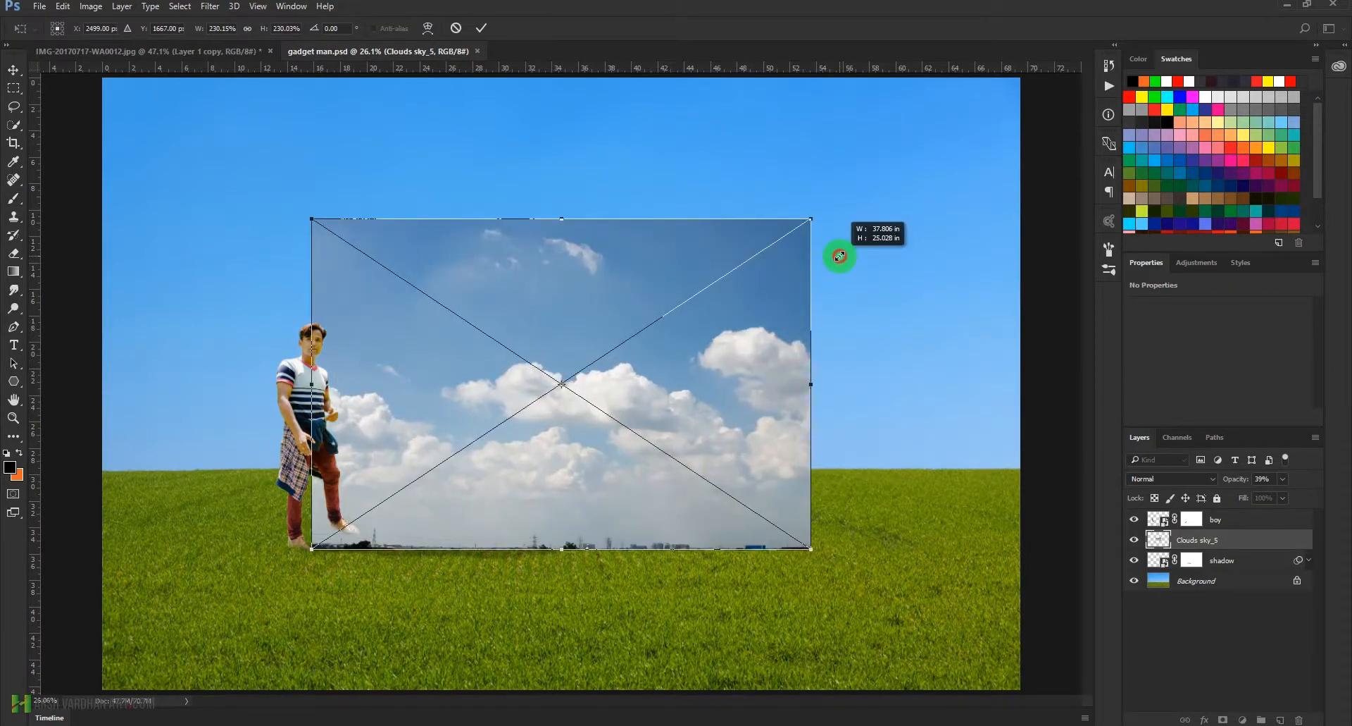
{"action": "left_click_drag", "start_coordinate": [716, 413], "coordinate": [720, 308]}
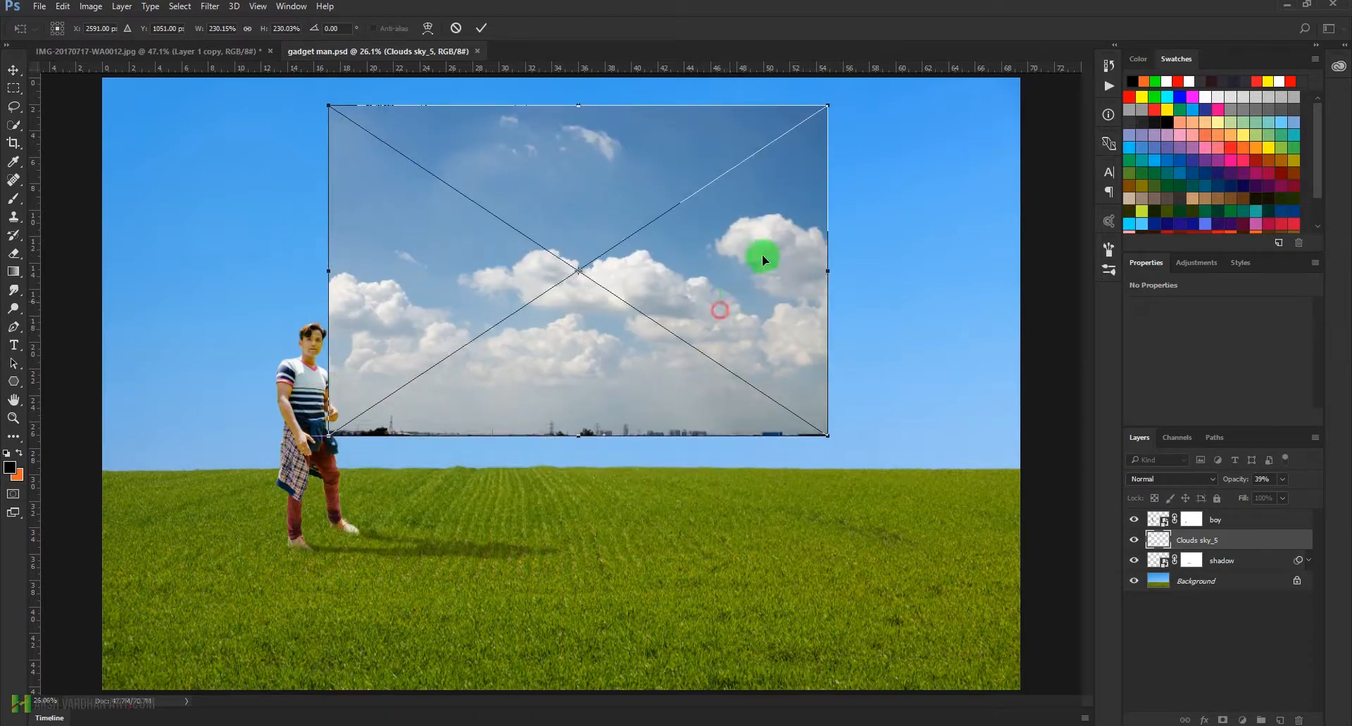
{"action": "left_click_drag", "start_coordinate": [826, 107], "coordinate": [911, 80]}
Step: Stretch the clouds image to span the canvas width and reach down to the horizon, and commit its placement
{"action": "left_click_drag", "start_coordinate": [898, 272], "coordinate": [1027, 274]}
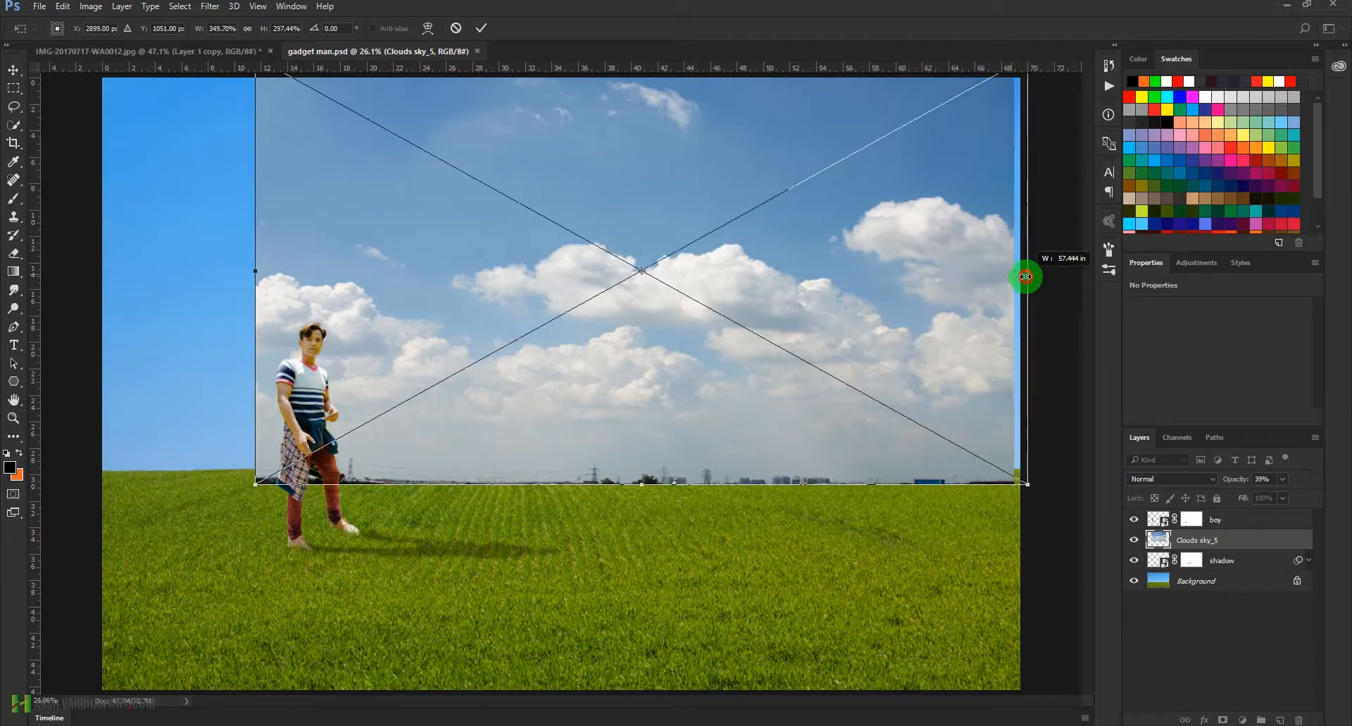
{"action": "left_click_drag", "start_coordinate": [255, 272], "coordinate": [76, 275]}
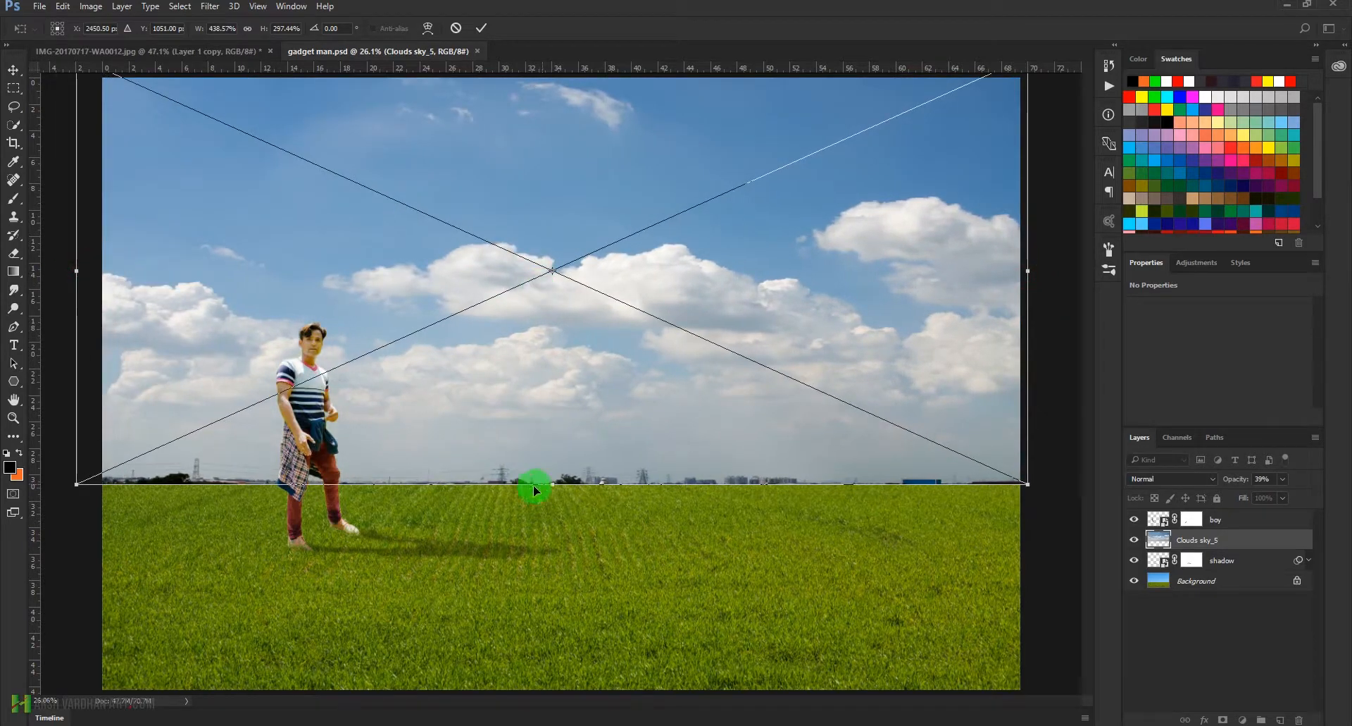
{"action": "left_click_drag", "start_coordinate": [548, 484], "coordinate": [553, 553]}
{"action": "left_click_drag", "start_coordinate": [556, 431], "coordinate": [547, 386]}
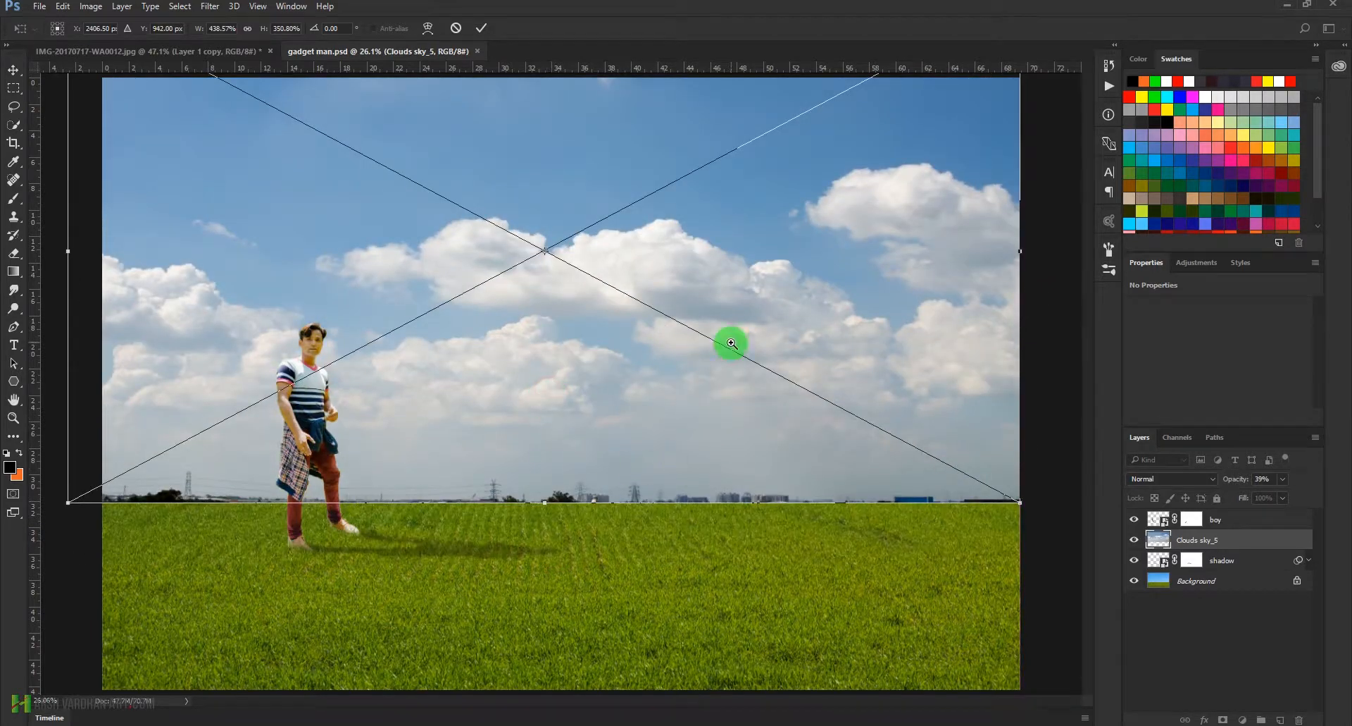
{"action": "left_click_drag", "start_coordinate": [730, 343], "coordinate": [671, 357]}
{"action": "left_click_drag", "start_coordinate": [594, 381], "coordinate": [623, 388]}
{"action": "double_click", "coordinate": [634, 358]}
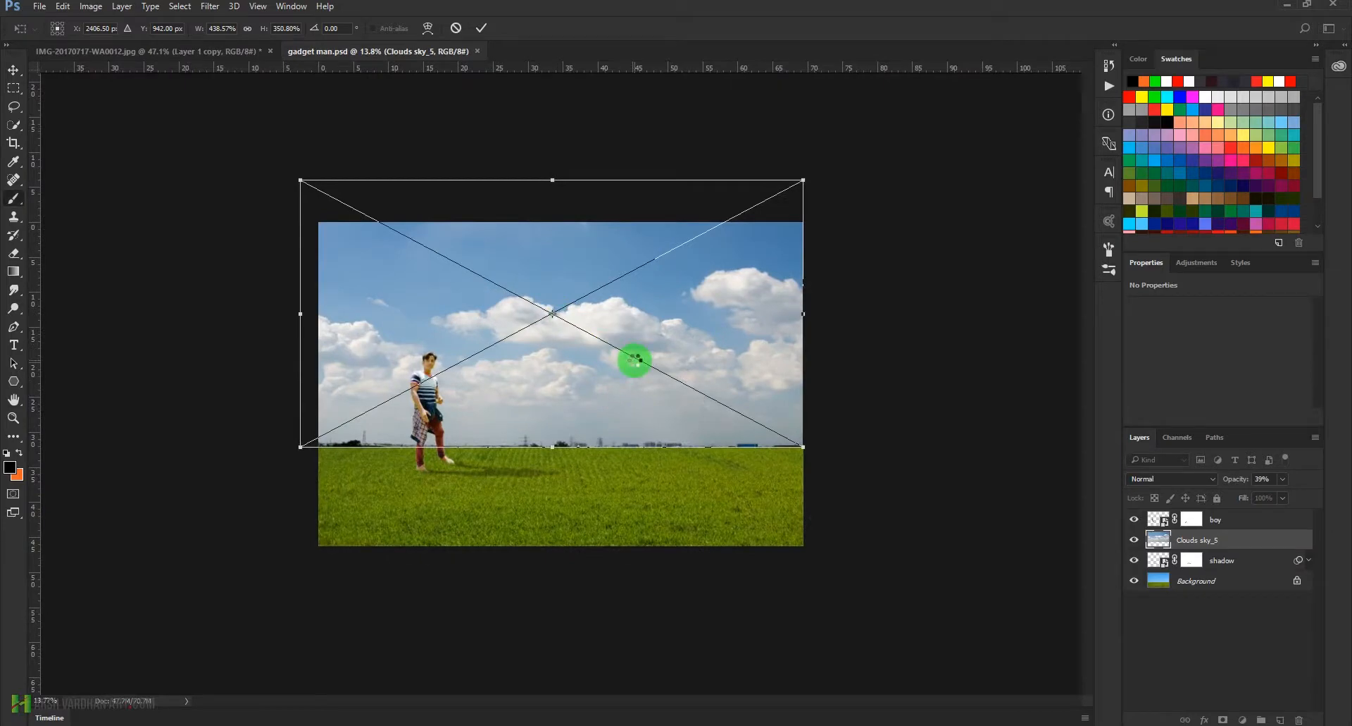
{"action": "key", "text": "b"}
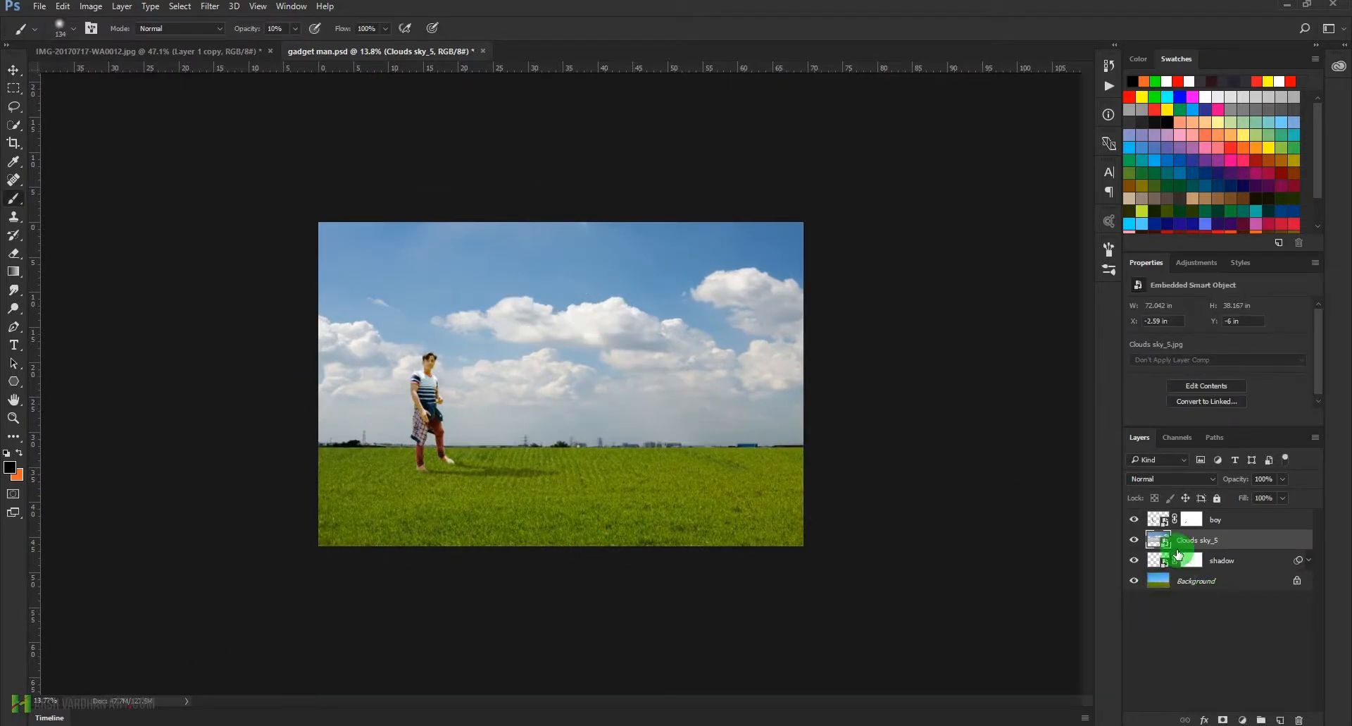
Step: Move the Clouds sky_5 layer below the shadow layer, directly above the Background
{"action": "left_click_drag", "start_coordinate": [1158, 542], "coordinate": [1208, 595]}
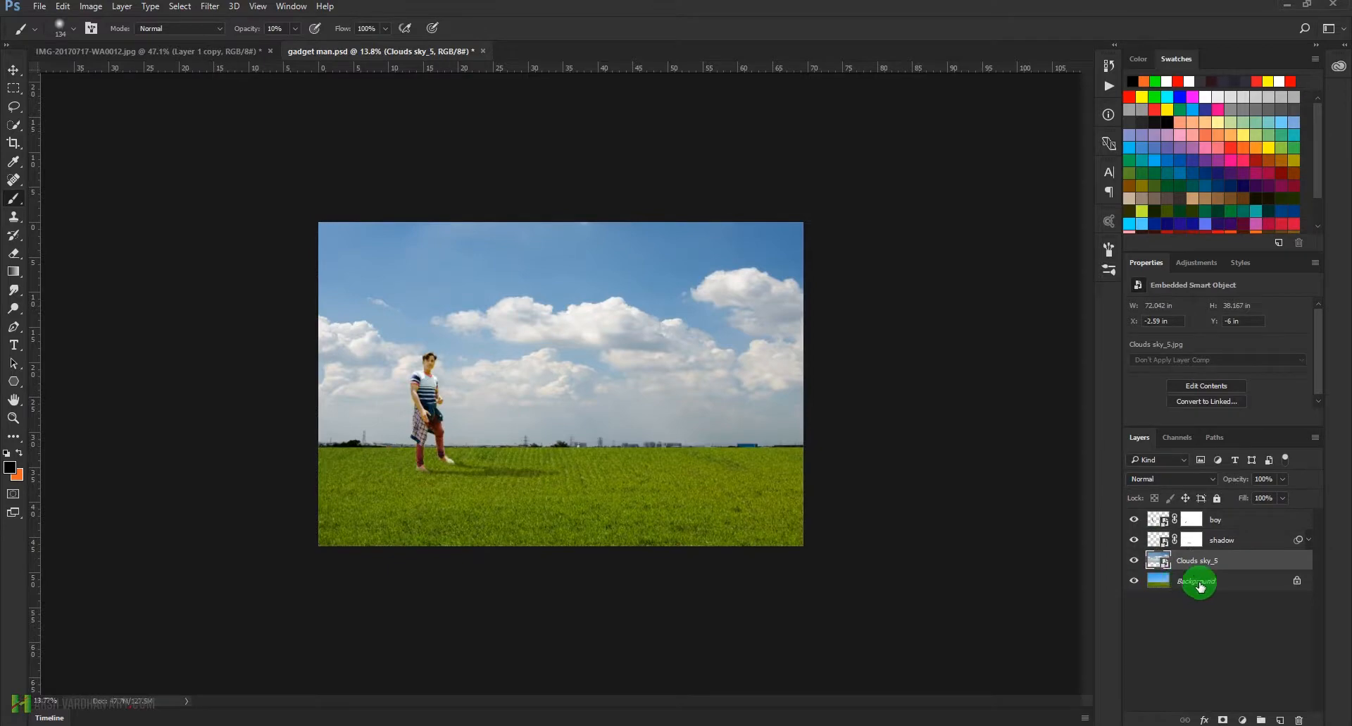
Step: Rename the Clouds sky_5 layer clouds and add a layer mask to it
{"action": "left_click", "coordinate": [1206, 560]}
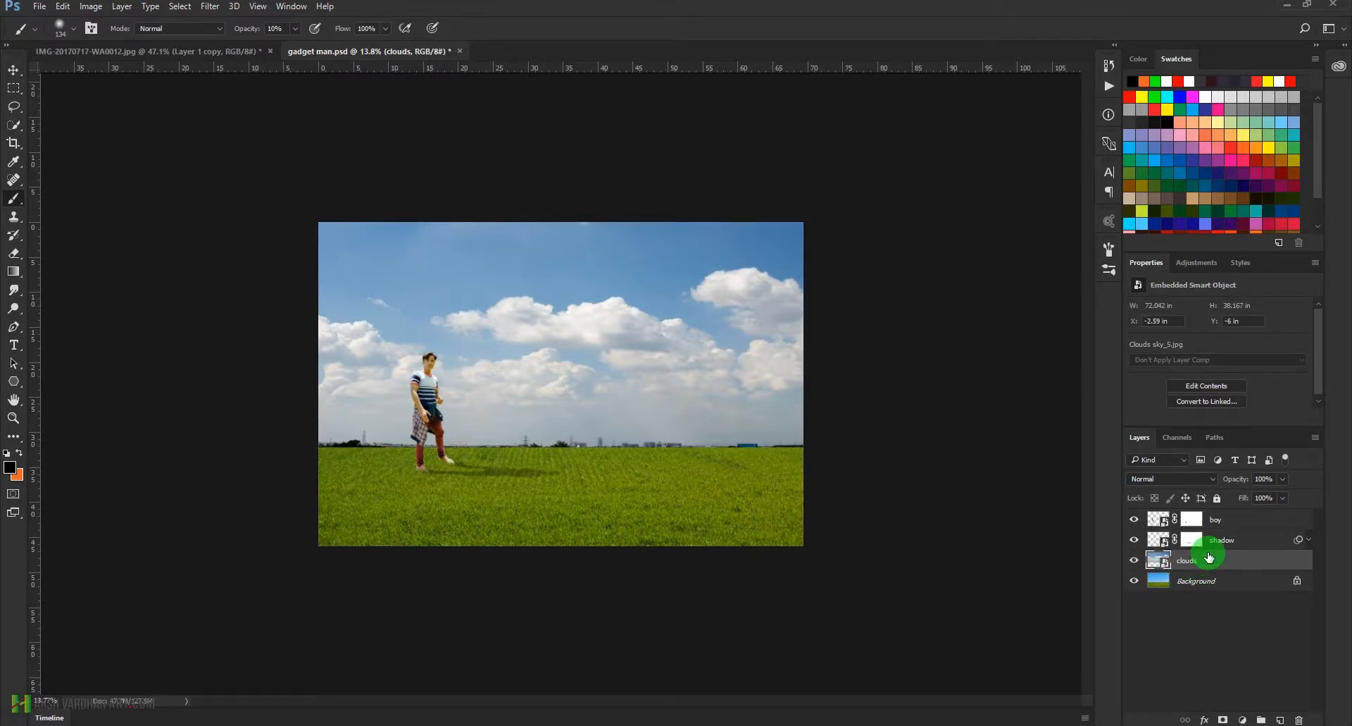
{"action": "scroll", "coordinate": [718, 487], "scroll_direction": "up", "scroll_amount": 5}
{"action": "scroll", "coordinate": [670, 475], "scroll_direction": "down", "scroll_amount": 4}
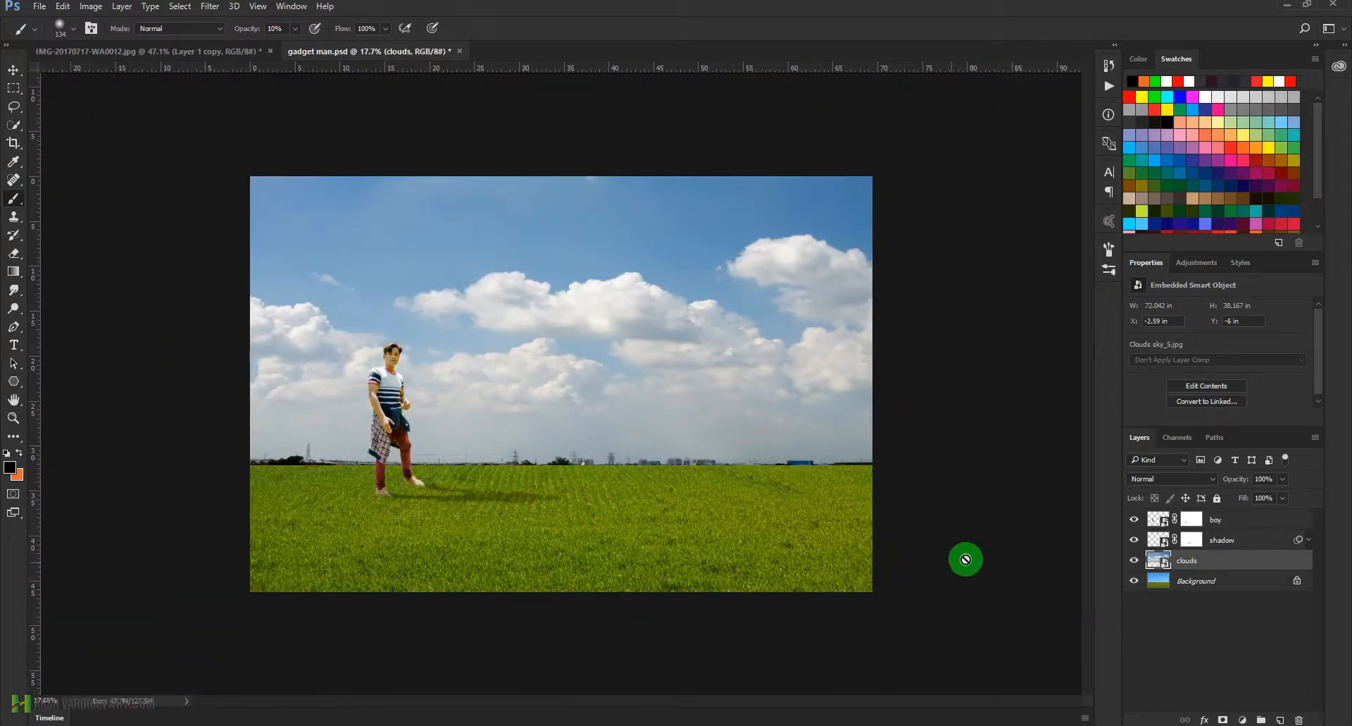
{"action": "left_click", "coordinate": [1223, 719]}
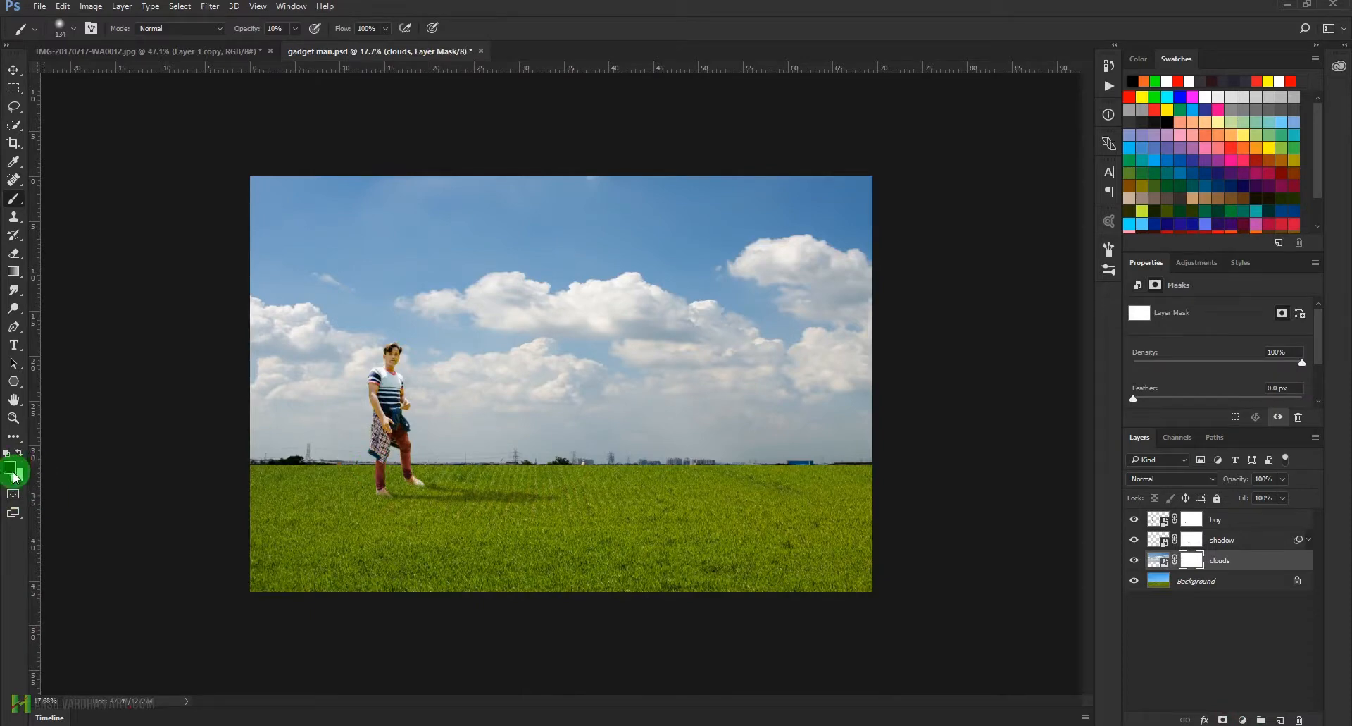
Step: Paint the clouds mask along the horizon with a soft 500 px black brush at 40% opacity, hiding the distant skyline
{"action": "key", "text": "bracketright"}
{"action": "key", "text": "bracketright"}
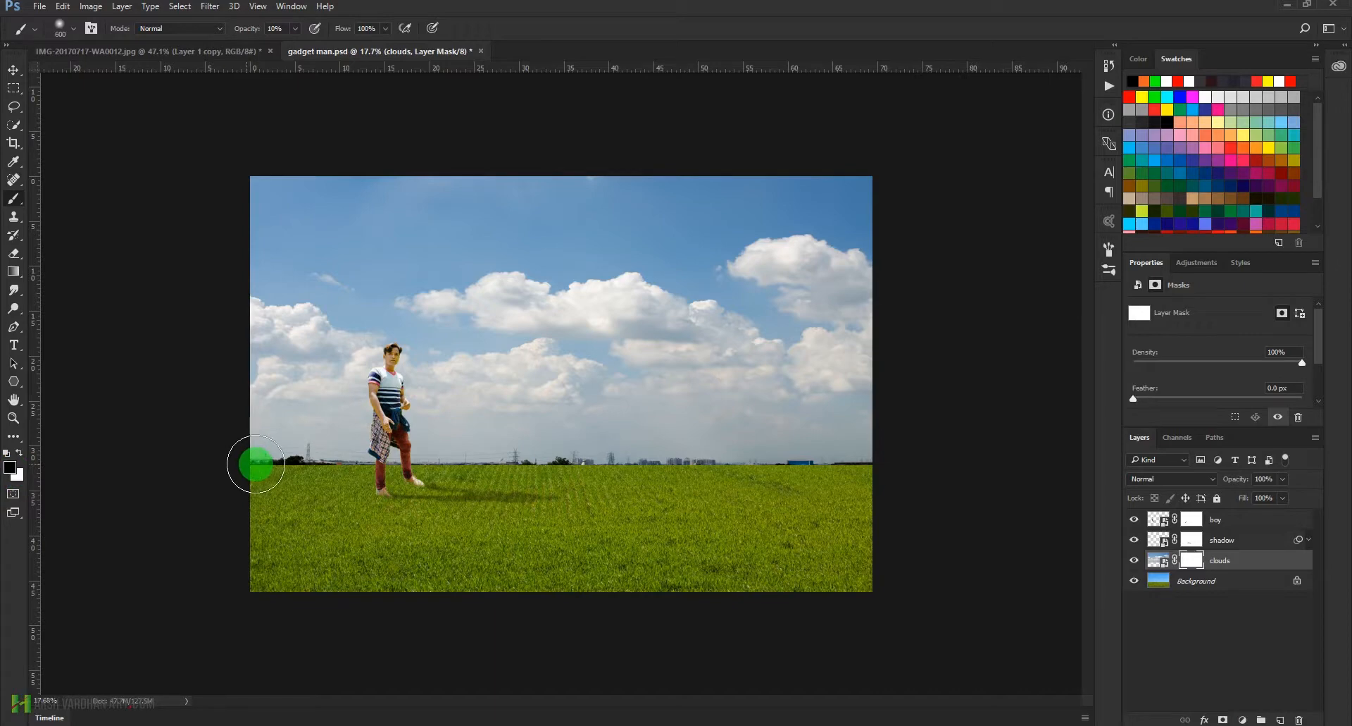
{"action": "key", "text": "bracketleft"}
{"action": "key", "text": "bracketleft"}
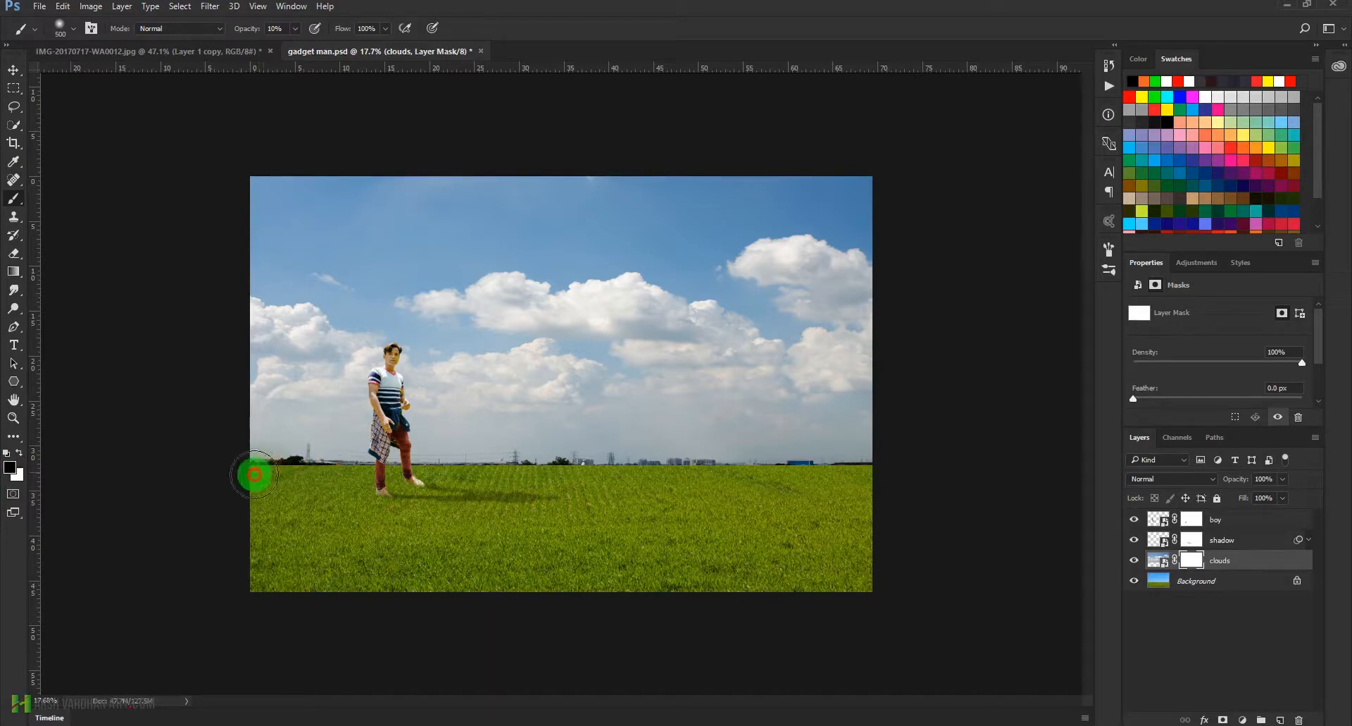
{"action": "left_click_drag", "start_coordinate": [220, 473], "coordinate": [254, 482]}
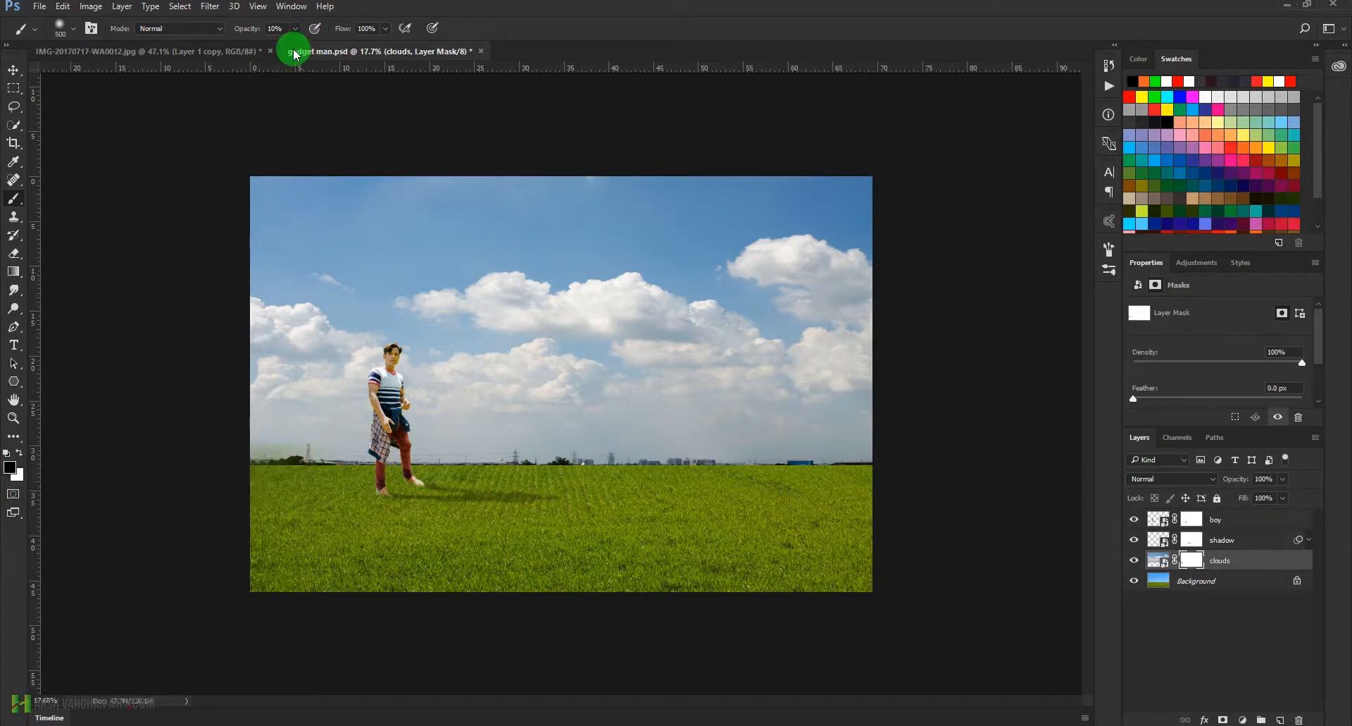
{"action": "key", "text": "4"}
{"action": "mouse_move", "coordinate": [221, 468]}
{"action": "left_mouse_down"}
{"action": "mouse_move", "coordinate": [933, 480]}
{"action": "mouse_move", "coordinate": [282, 471]}
{"action": "mouse_move", "coordinate": [815, 467]}
{"action": "mouse_move", "coordinate": [719, 488]}
{"action": "mouse_move", "coordinate": [794, 480]}
{"action": "left_mouse_up"}
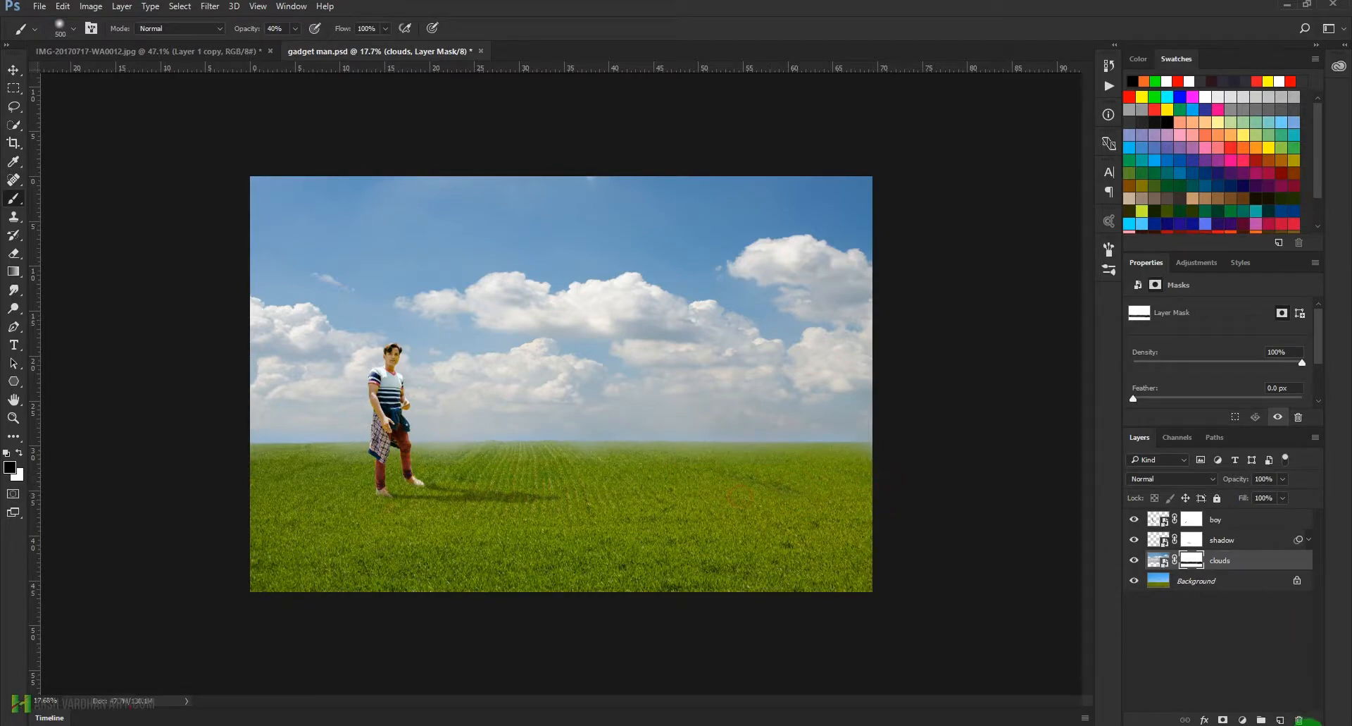
Step: Add a new layer above clouds and brush haze across the horizon in a colour sampled from the sky just above it
{"action": "left_click", "coordinate": [1281, 718]}
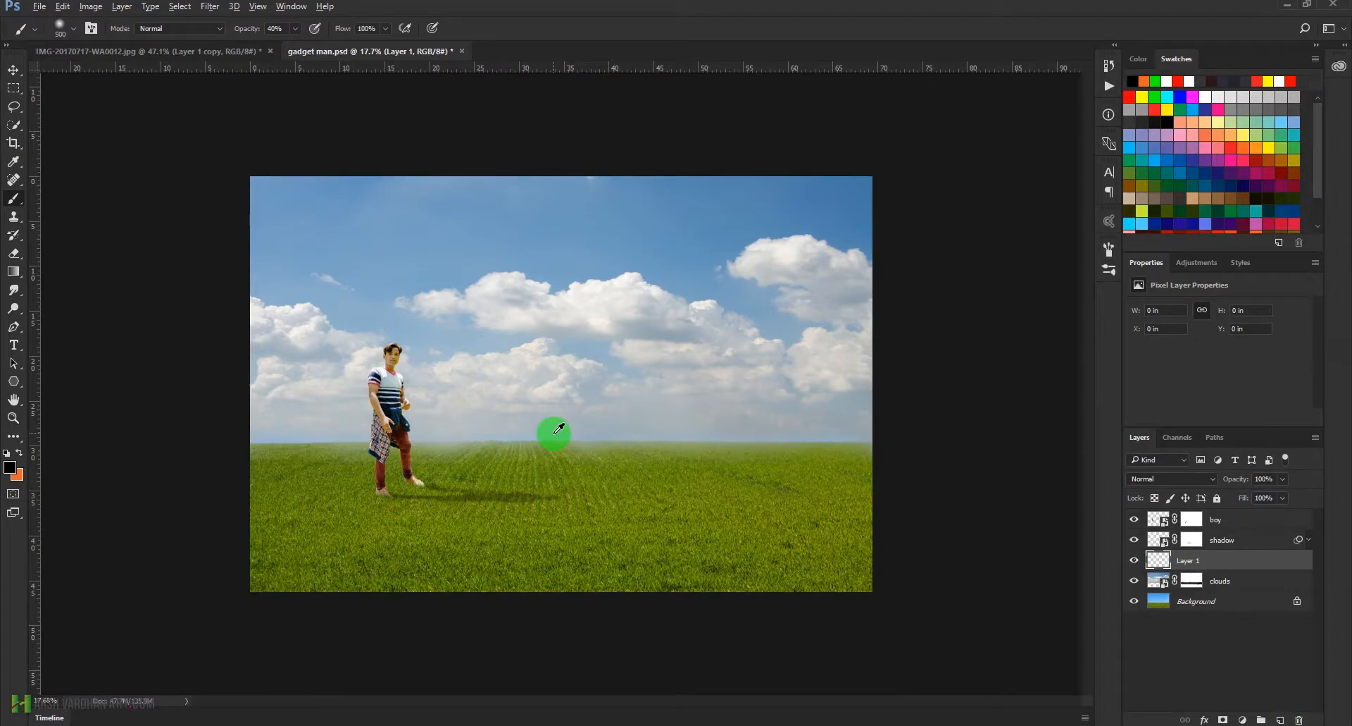
{"action": "left_click", "coordinate": [560, 427], "text": "alt"}
{"action": "left_click_drag", "start_coordinate": [546, 438], "coordinate": [236, 438]}
{"action": "mouse_move", "coordinate": [564, 444]}
{"action": "left_mouse_down"}
{"action": "mouse_move", "coordinate": [676, 454]}
{"action": "mouse_move", "coordinate": [796, 427]}
{"action": "mouse_move", "coordinate": [519, 449]}
{"action": "mouse_move", "coordinate": [845, 437]}
{"action": "mouse_move", "coordinate": [525, 498]}
{"action": "mouse_move", "coordinate": [376, 455]}
{"action": "mouse_move", "coordinate": [212, 450]}
{"action": "mouse_move", "coordinate": [468, 447]}
{"action": "mouse_move", "coordinate": [219, 454]}
{"action": "mouse_move", "coordinate": [392, 453]}
{"action": "mouse_move", "coordinate": [305, 444]}
{"action": "mouse_move", "coordinate": [432, 413]}
{"action": "mouse_move", "coordinate": [521, 436]}
{"action": "mouse_move", "coordinate": [688, 444]}
{"action": "mouse_move", "coordinate": [817, 412]}
{"action": "left_mouse_up"}
Step: Undo the last stray stroke and brush soft grass green across the horizon haze
{"action": "mouse_move", "coordinate": [317, 568]}
{"action": "left_mouse_down"}
{"action": "mouse_move", "coordinate": [317, 483]}
{"action": "mouse_move", "coordinate": [293, 450]}
{"action": "mouse_move", "coordinate": [334, 458]}
{"action": "left_mouse_up"}
{"action": "key", "text": "ctrl+z"}
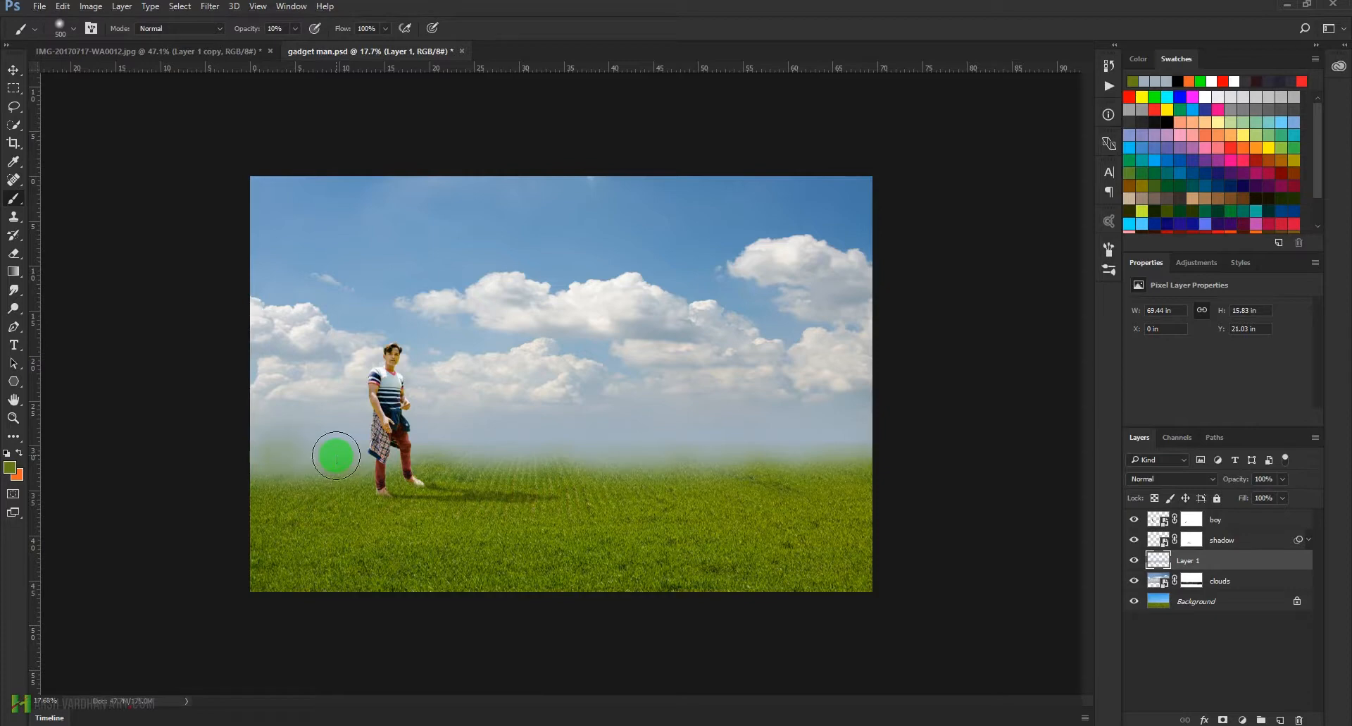
{"action": "mouse_move", "coordinate": [275, 432]}
{"action": "left_mouse_down"}
{"action": "mouse_move", "coordinate": [353, 429]}
{"action": "mouse_move", "coordinate": [353, 444]}
{"action": "left_mouse_up"}
{"action": "mouse_move", "coordinate": [456, 442]}
{"action": "left_mouse_down"}
{"action": "mouse_move", "coordinate": [876, 435]}
{"action": "mouse_move", "coordinate": [839, 497]}
{"action": "left_mouse_up"}
Step: Sample the pale sky colour and blend it over the green patches along the horizon at 10% brush opacity
{"action": "left_click", "coordinate": [742, 389], "text": "alt"}
{"action": "left_click_drag", "start_coordinate": [784, 444], "coordinate": [697, 455]}
{"action": "mouse_move", "coordinate": [713, 465]}
{"action": "left_mouse_down"}
{"action": "mouse_move", "coordinate": [812, 456]}
{"action": "mouse_move", "coordinate": [652, 444]}
{"action": "left_mouse_up"}
{"action": "mouse_move", "coordinate": [446, 481]}
{"action": "left_mouse_down"}
{"action": "mouse_move", "coordinate": [278, 486]}
{"action": "mouse_move", "coordinate": [362, 472]}
{"action": "left_mouse_up"}
{"action": "left_click_drag", "start_coordinate": [293, 431], "coordinate": [415, 434]}
{"action": "mouse_move", "coordinate": [622, 441]}
{"action": "left_mouse_down"}
{"action": "mouse_move", "coordinate": [857, 429]}
{"action": "mouse_move", "coordinate": [902, 451]}
{"action": "left_mouse_up"}
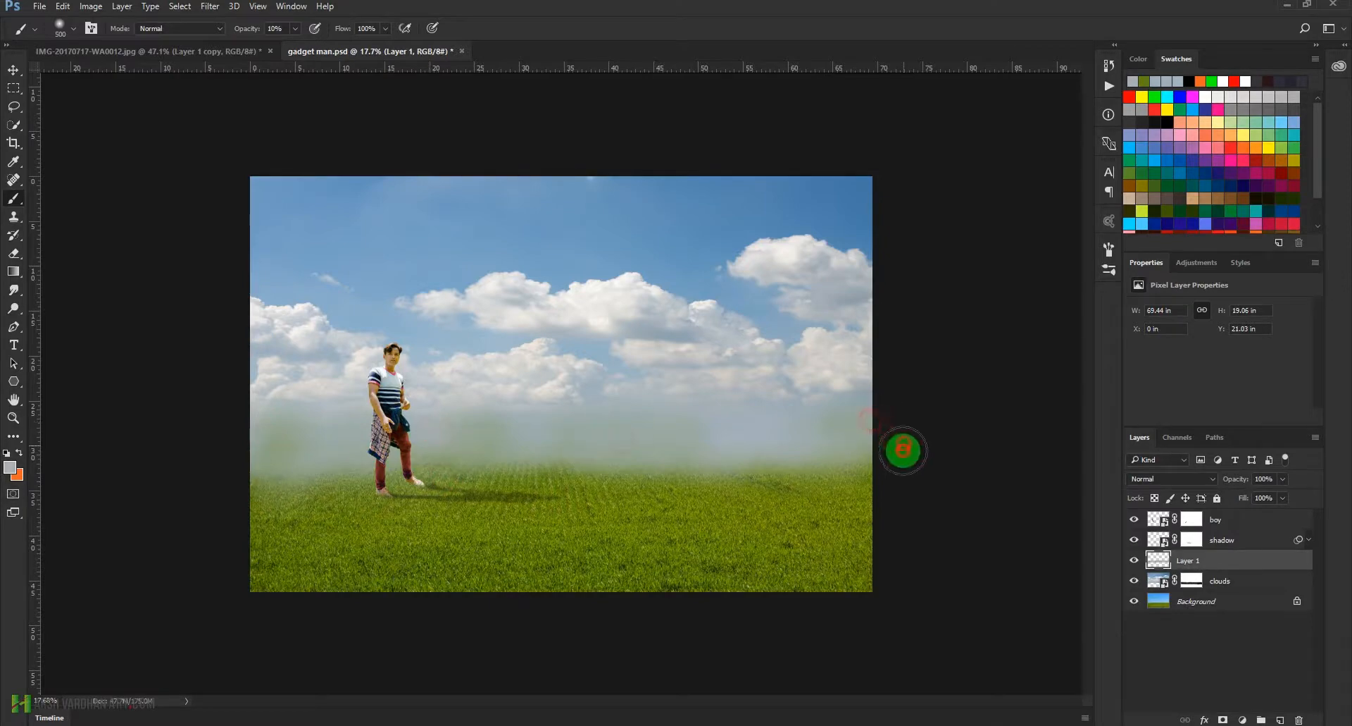
{"action": "key", "text": "ctrl+plus"}
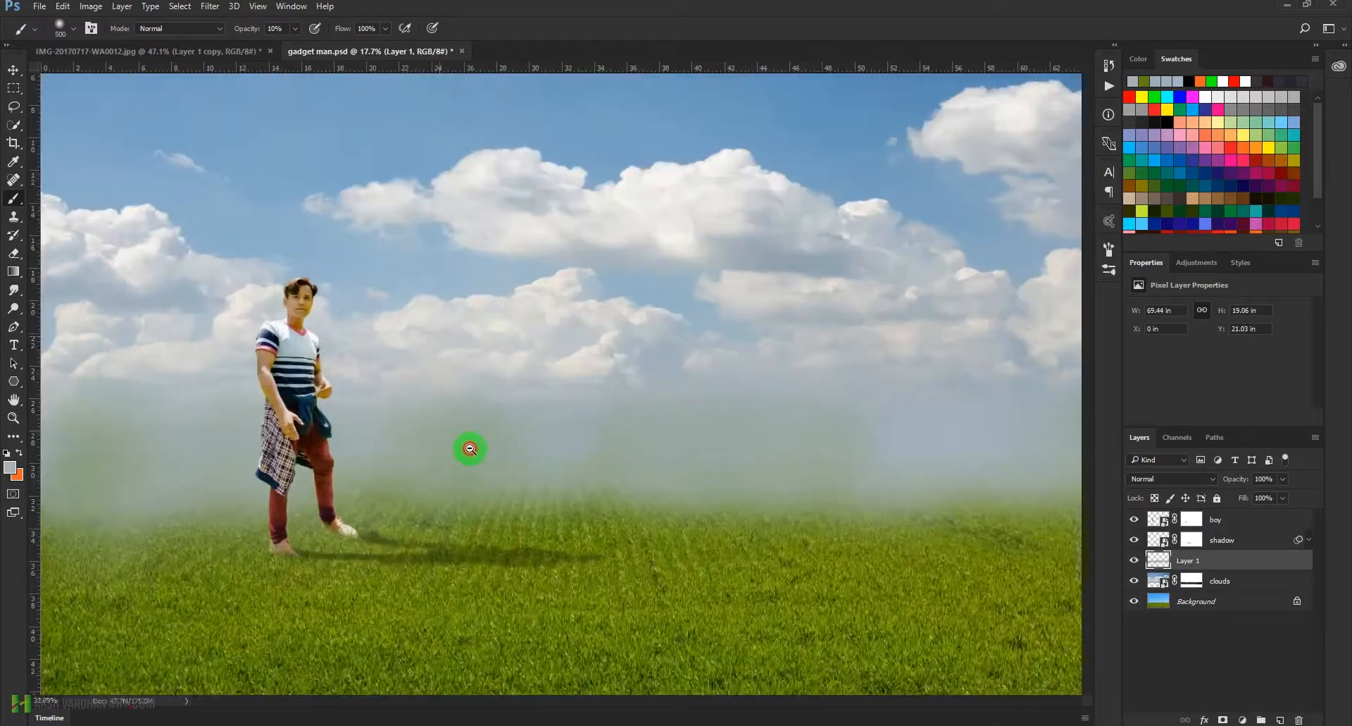
{"action": "left_click_drag", "start_coordinate": [459, 446], "coordinate": [448, 445]}
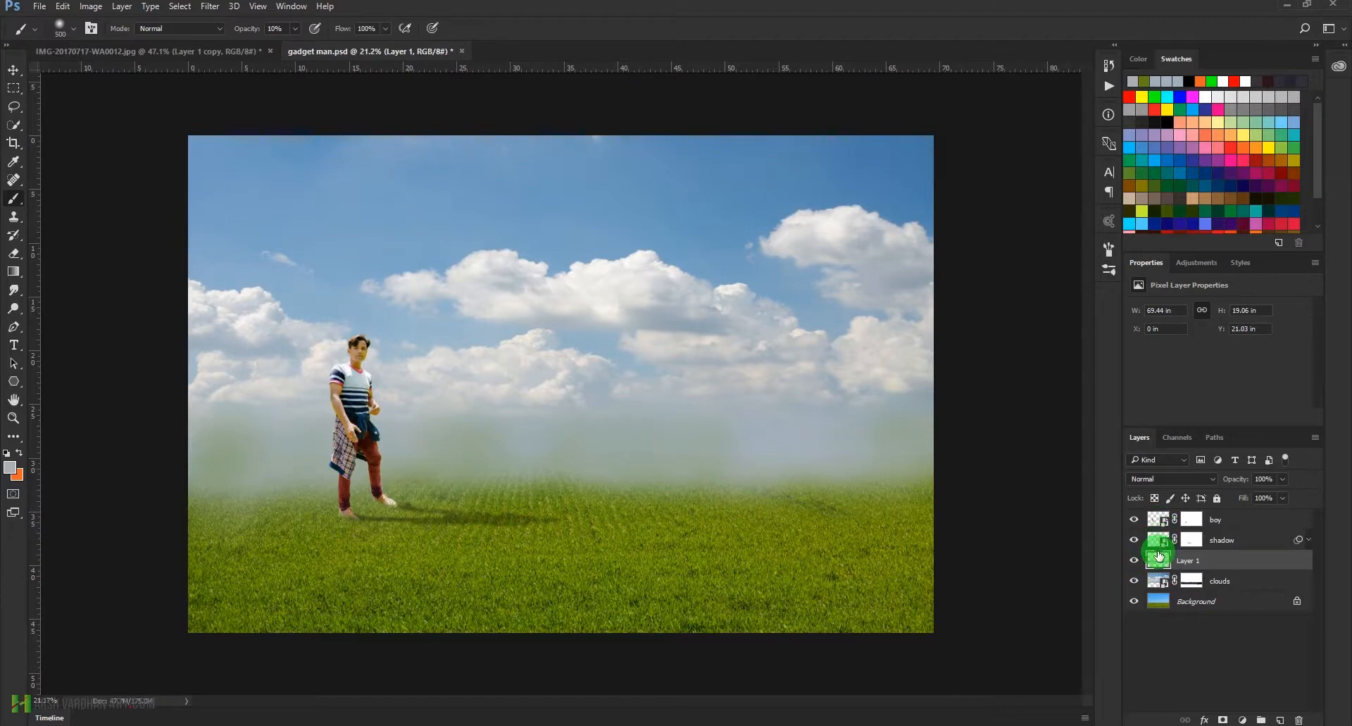
Step: Move the clouds image up to X -2.06 in, Y -8.62 in, and save the document
{"action": "left_click", "coordinate": [1159, 582]}
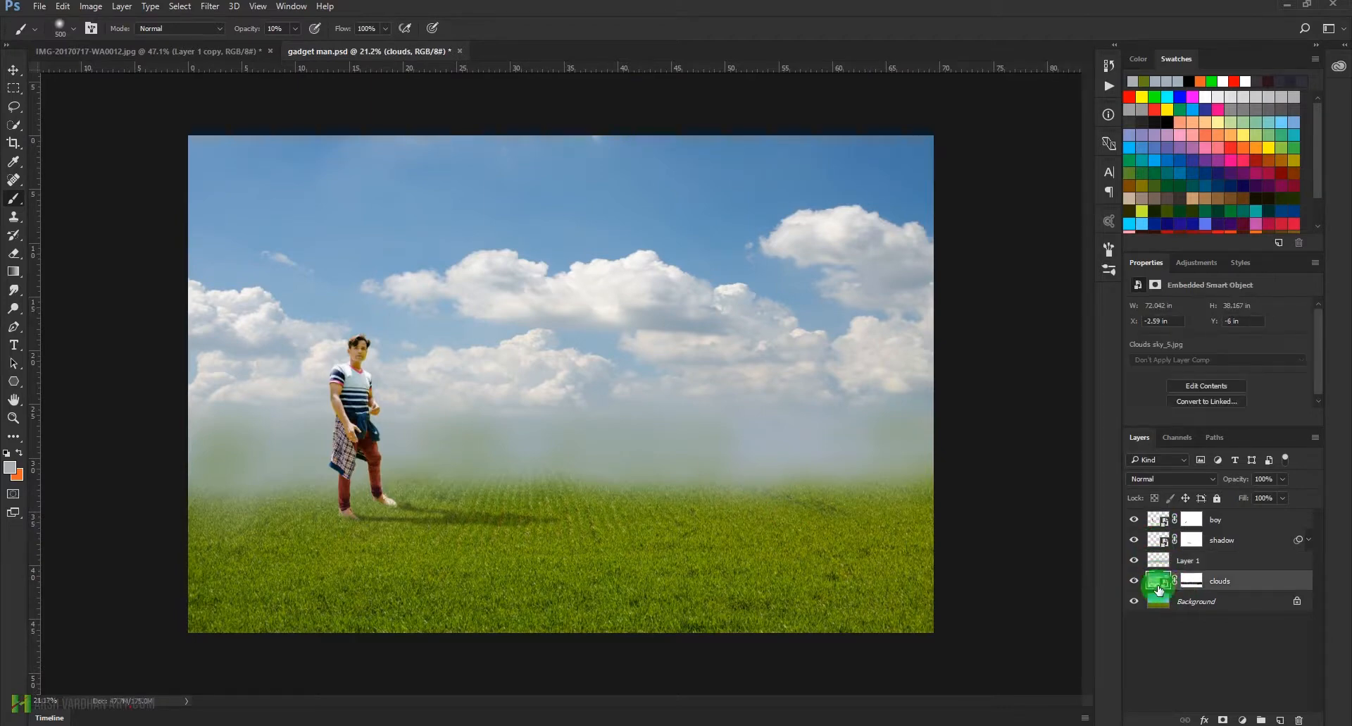
{"action": "key", "text": "v"}
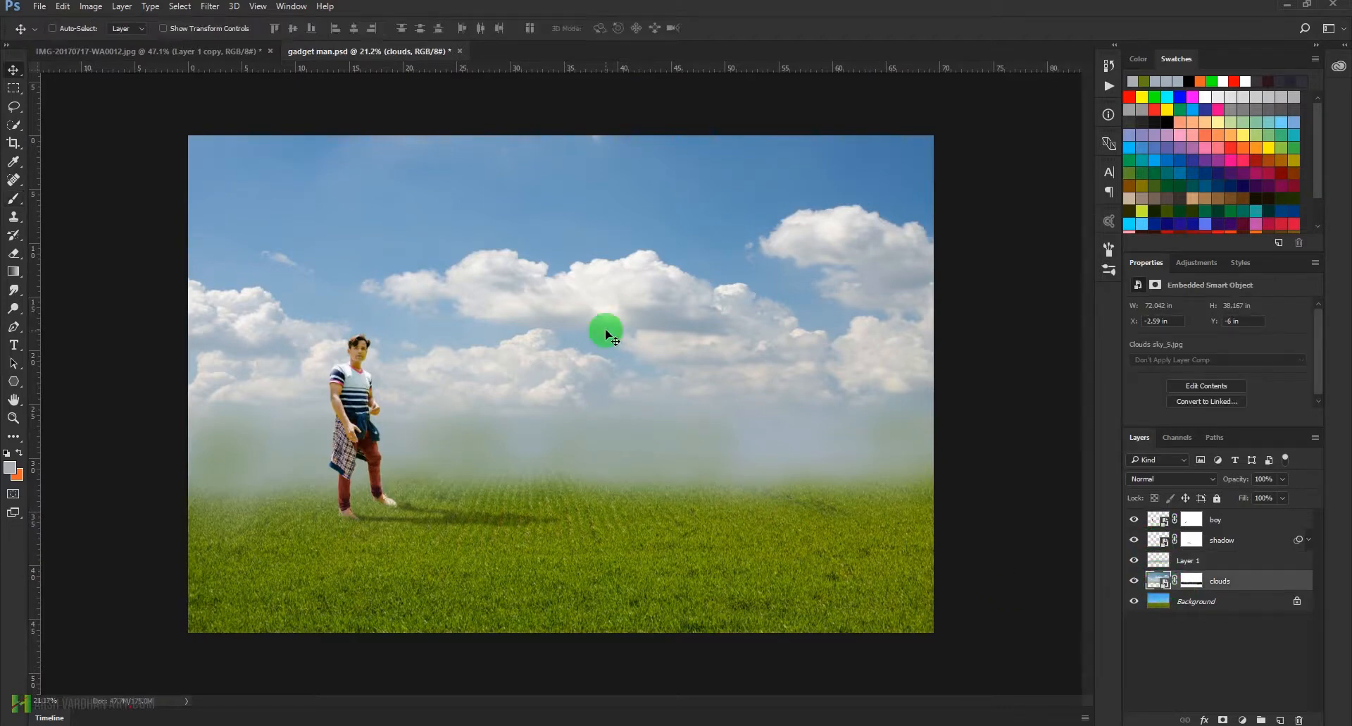
{"action": "left_click_drag", "start_coordinate": [606, 327], "coordinate": [611, 290]}
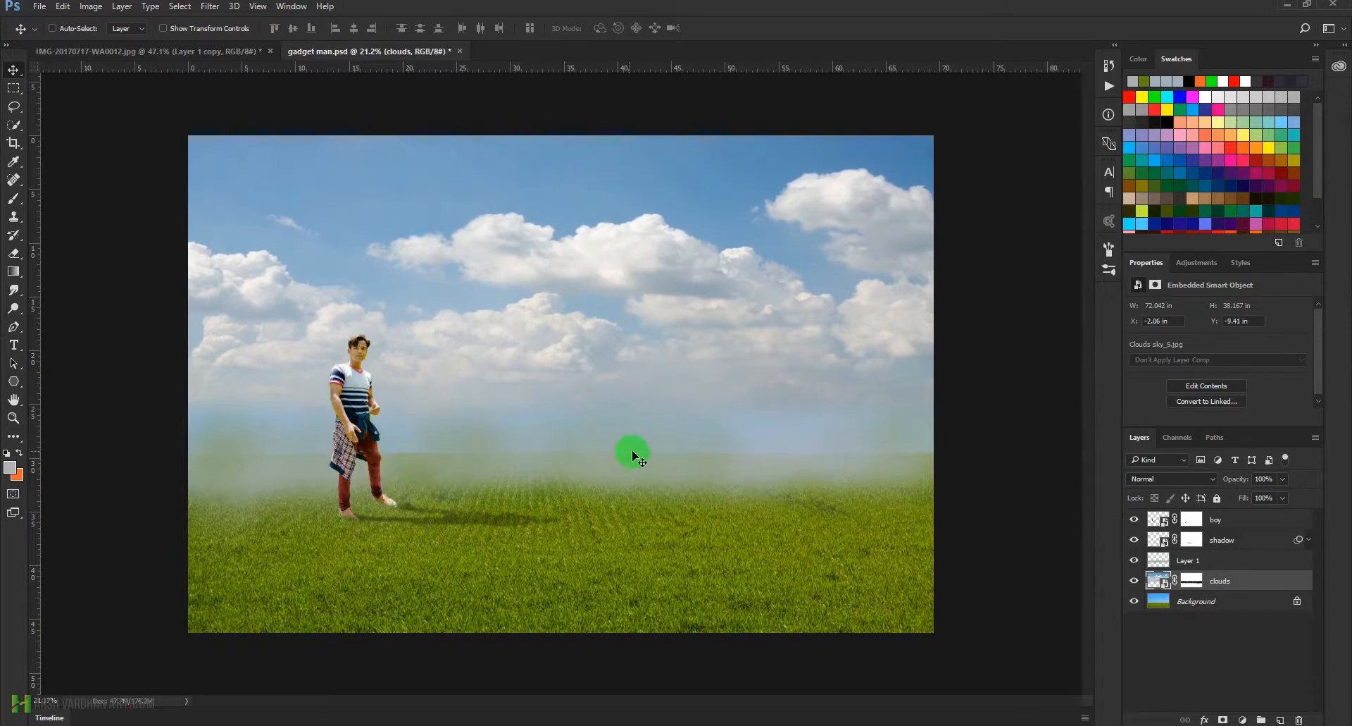
{"action": "mouse_move", "coordinate": [608, 343]}
{"action": "left_mouse_down"}
{"action": "mouse_move", "coordinate": [615, 358]}
{"action": "mouse_move", "coordinate": [614, 347]}
{"action": "left_mouse_up"}
{"action": "key", "text": "ctrl"}
{"action": "key", "text": "ctrl+s"}
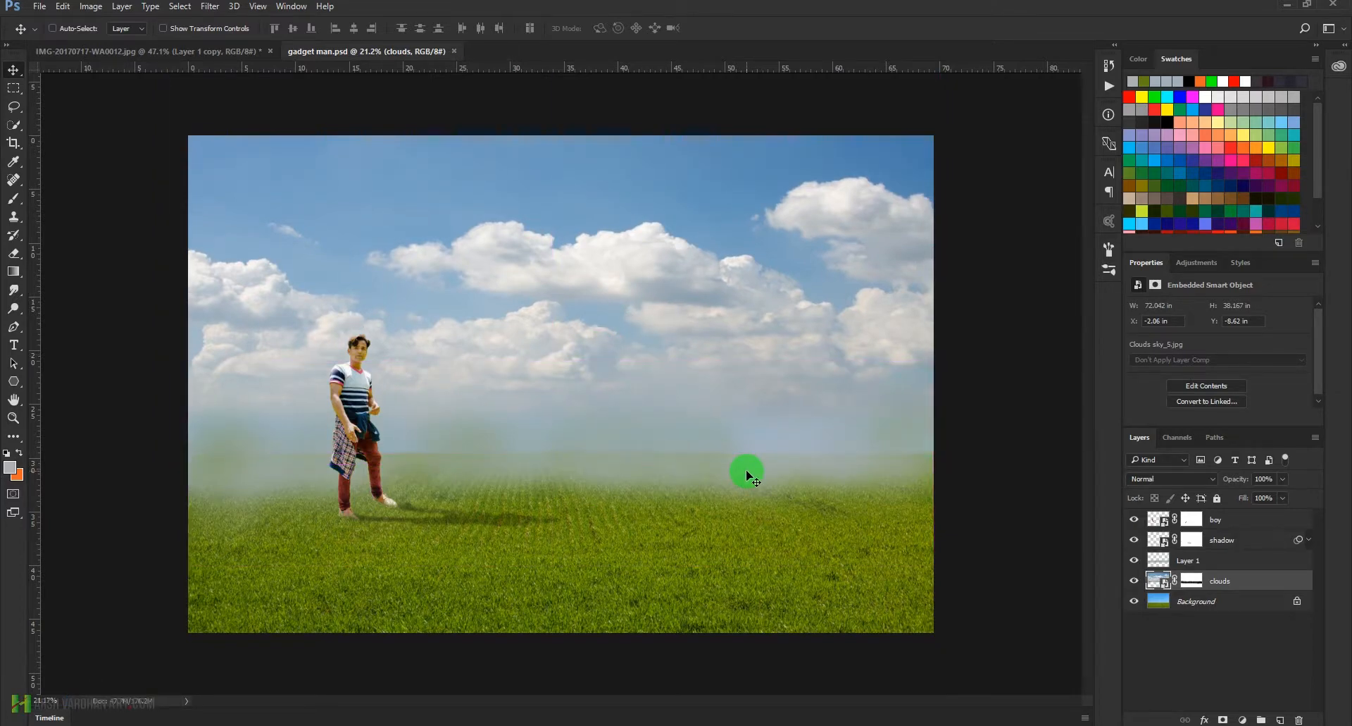
Step: Add a layer named smoke above the boy layer and choose the 809 px smoke brush preset
{"action": "left_click", "coordinate": [1219, 525]}
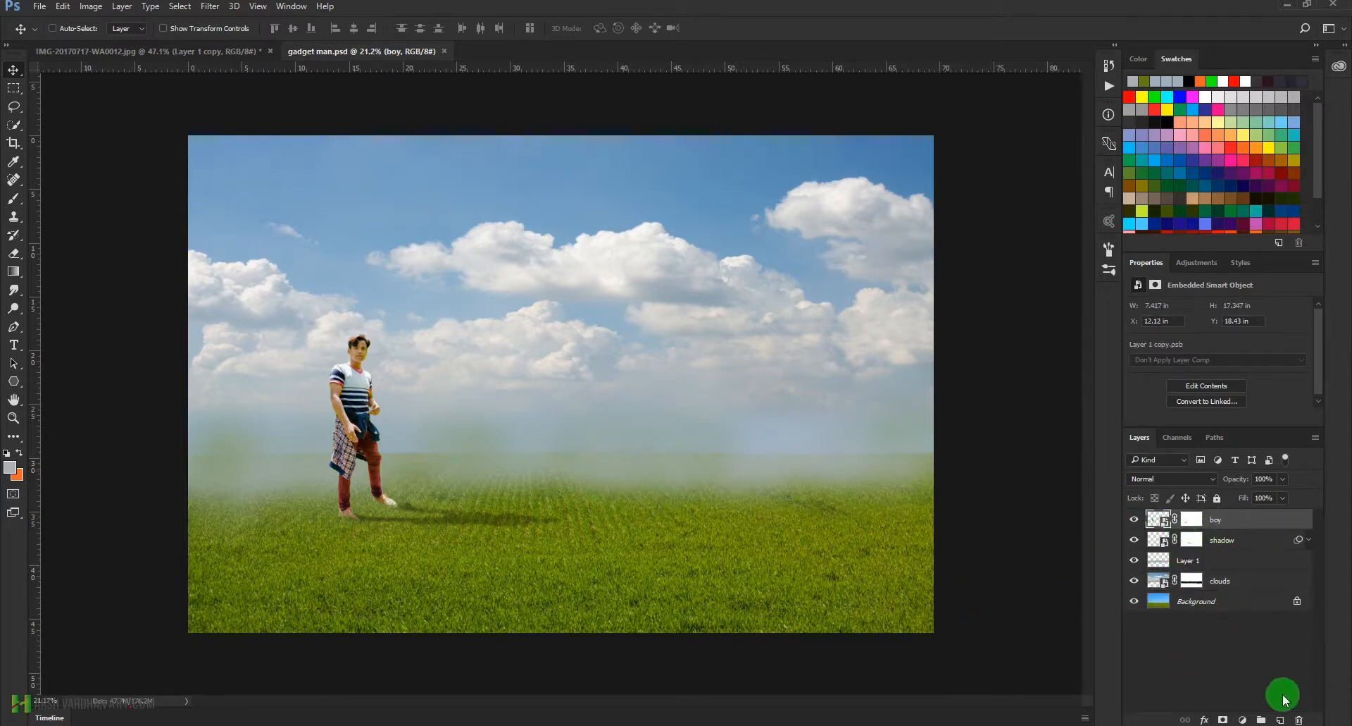
{"action": "left_click", "coordinate": [1280, 720]}
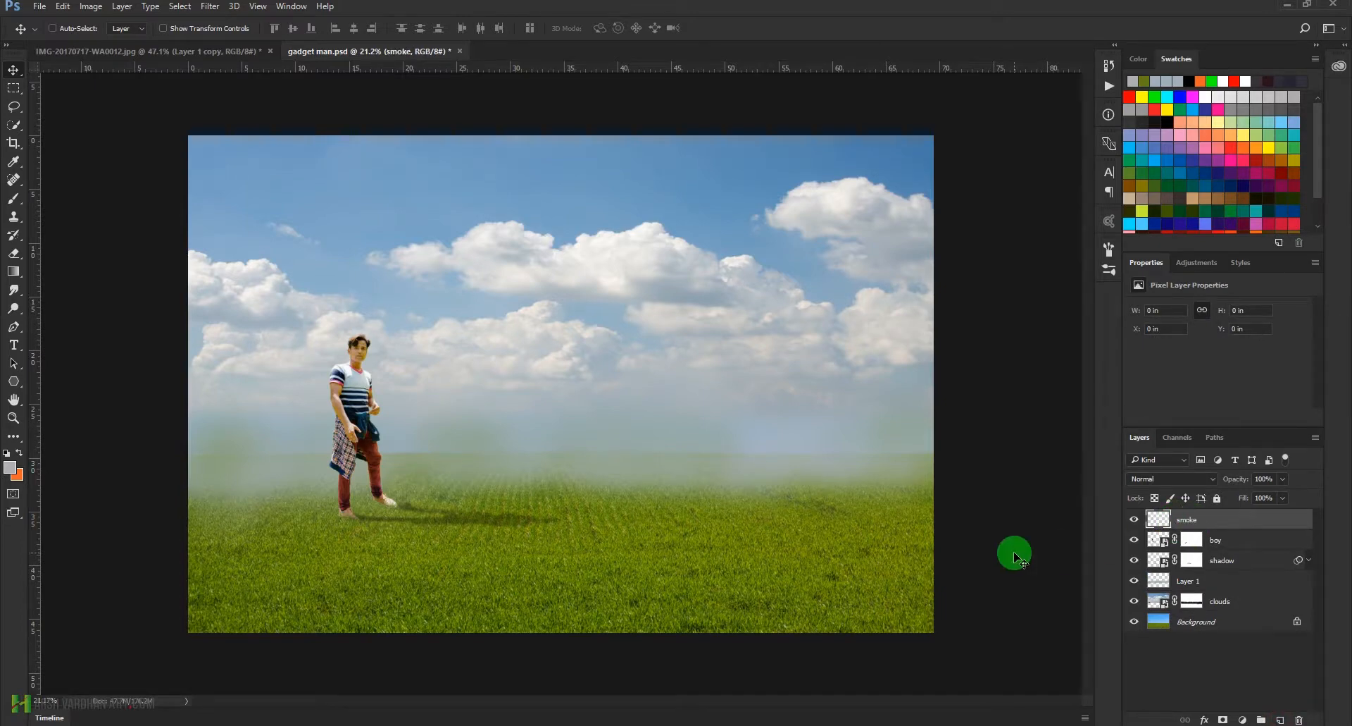
{"action": "key", "text": "b"}
{"action": "right_click", "coordinate": [710, 391]}
{"action": "mouse_move", "coordinate": [882, 483]}
{"action": "left_mouse_down"}
{"action": "mouse_move", "coordinate": [893, 622]}
{"action": "mouse_move", "coordinate": [894, 602]}
{"action": "left_mouse_up"}
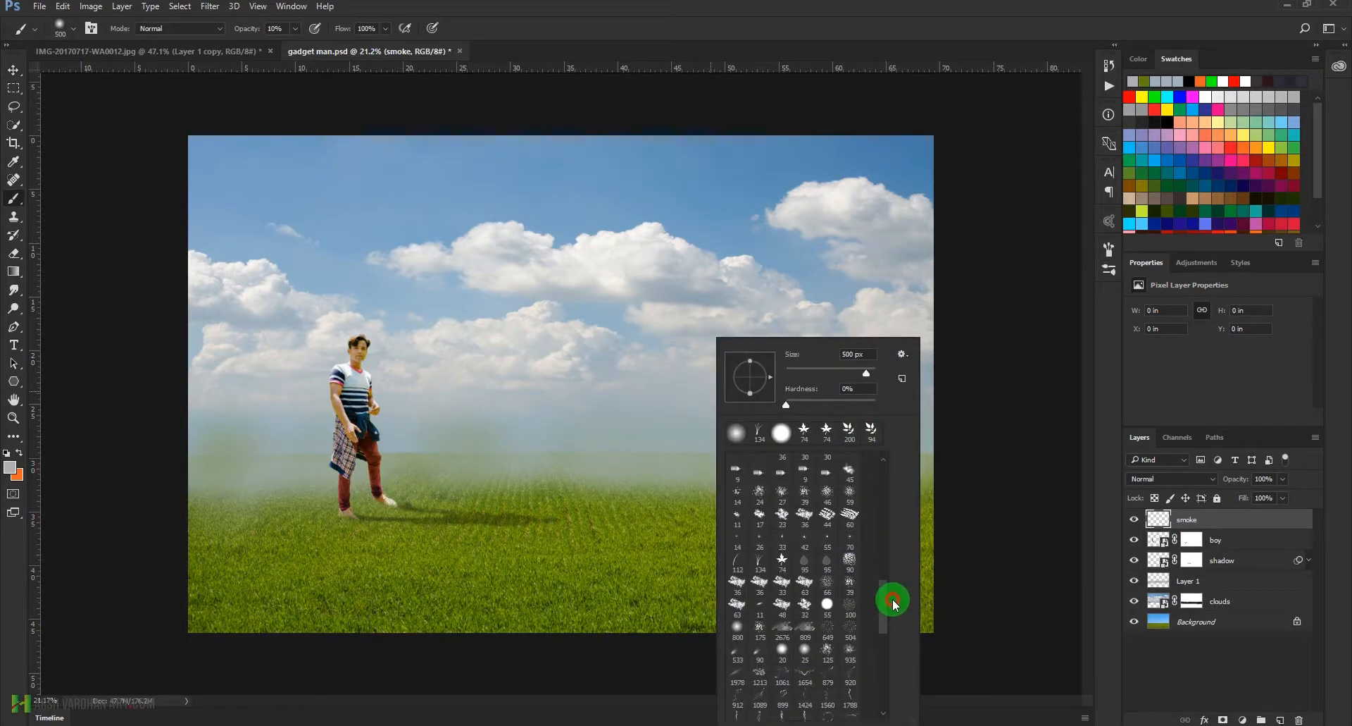
{"action": "left_click", "coordinate": [812, 626]}
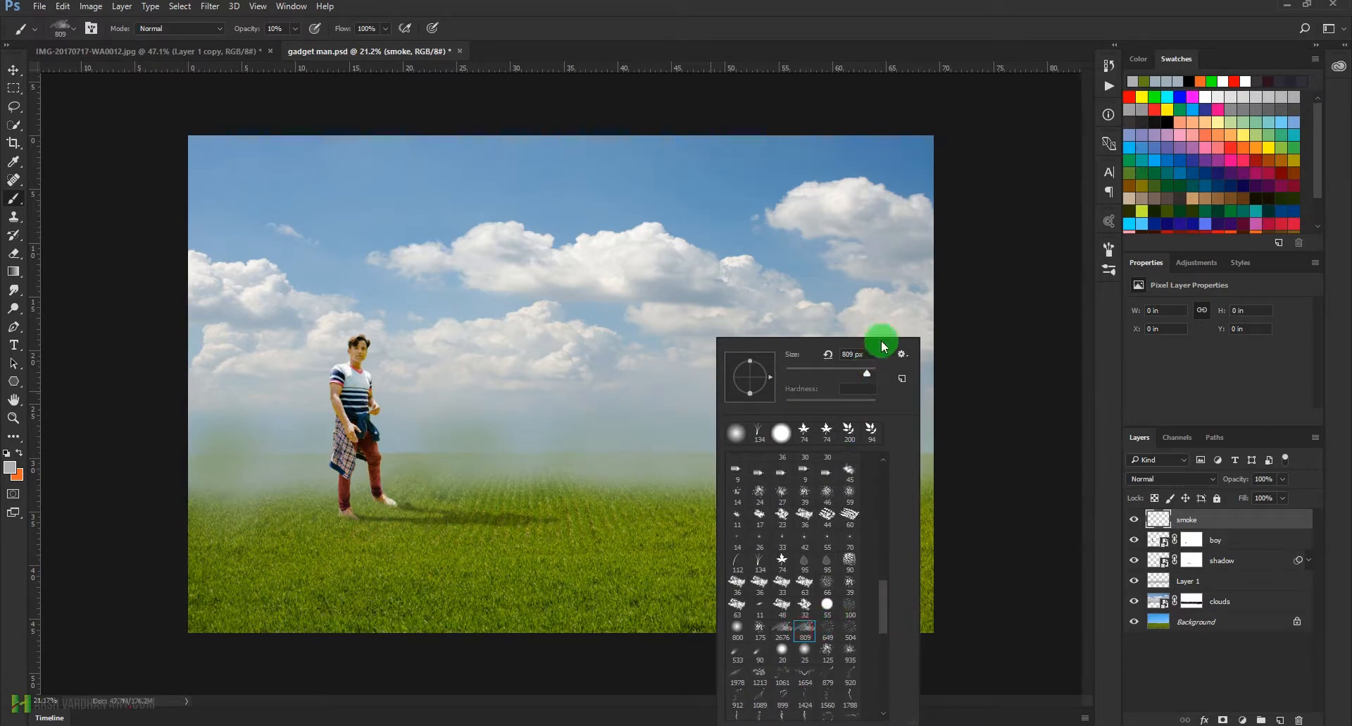
{"action": "left_click", "coordinate": [875, 3]}
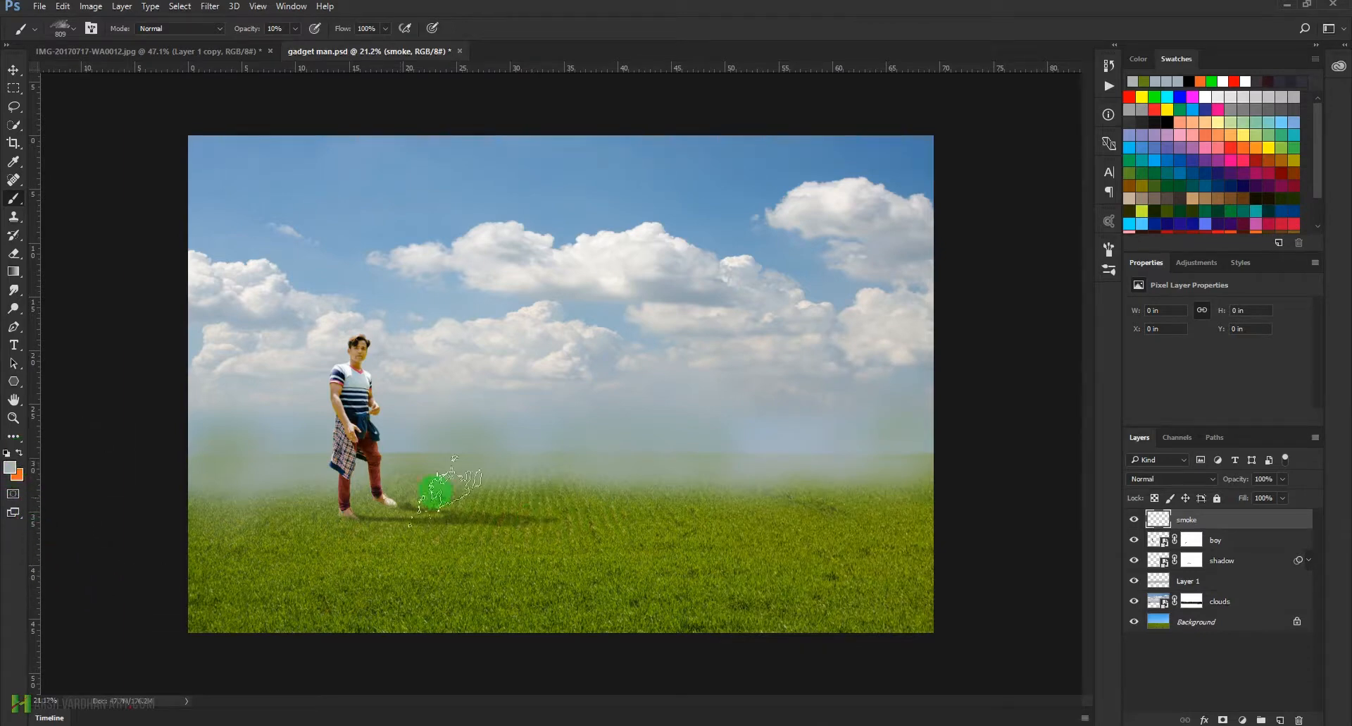
Step: Stamp faint white smoke across the grass and horizon at 10% opacity and 10% flow
{"action": "key", "text": "d"}
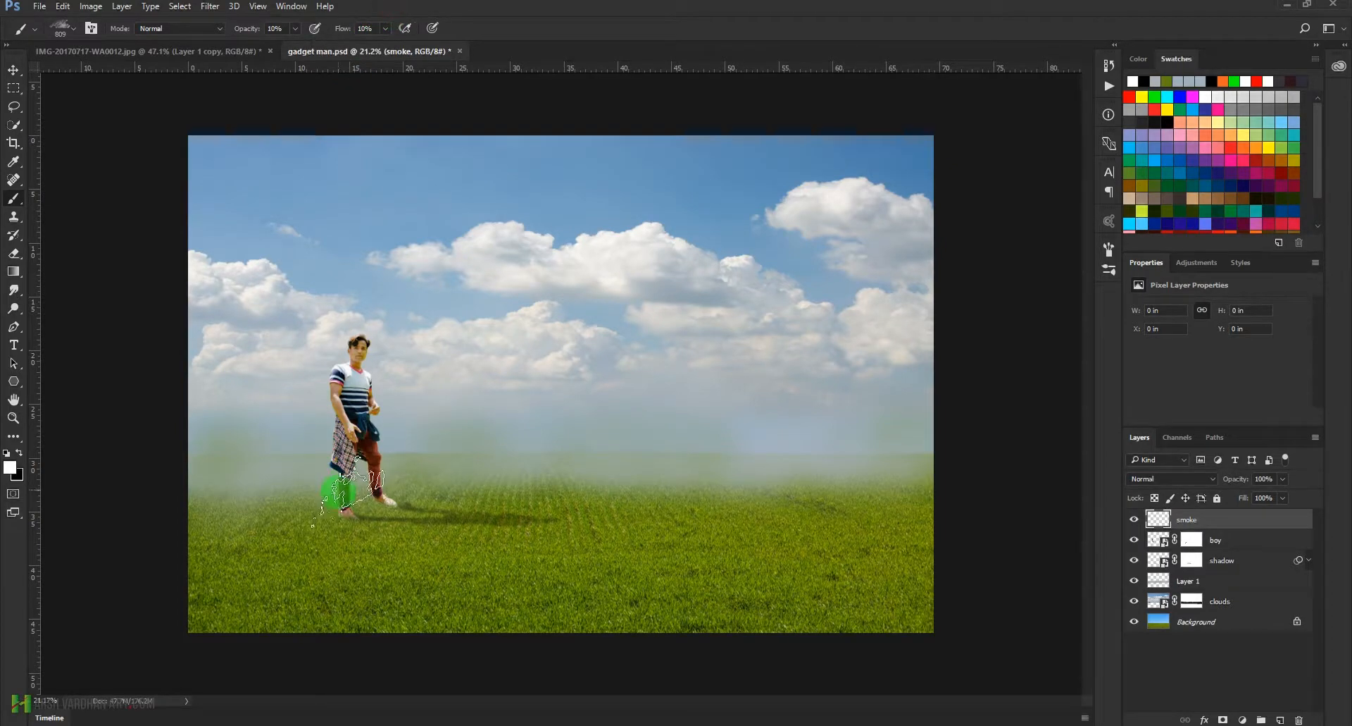
{"action": "left_click", "coordinate": [209, 544]}
{"action": "left_click", "coordinate": [266, 550]}
{"action": "left_click", "coordinate": [315, 552]}
{"action": "left_click", "coordinate": [206, 516]}
{"action": "left_click", "coordinate": [368, 560]}
{"action": "left_click", "coordinate": [574, 532]}
{"action": "left_click", "coordinate": [464, 496]}
{"action": "left_click", "coordinate": [558, 487]}
{"action": "left_click", "coordinate": [540, 488]}
{"action": "left_click", "coordinate": [586, 505]}
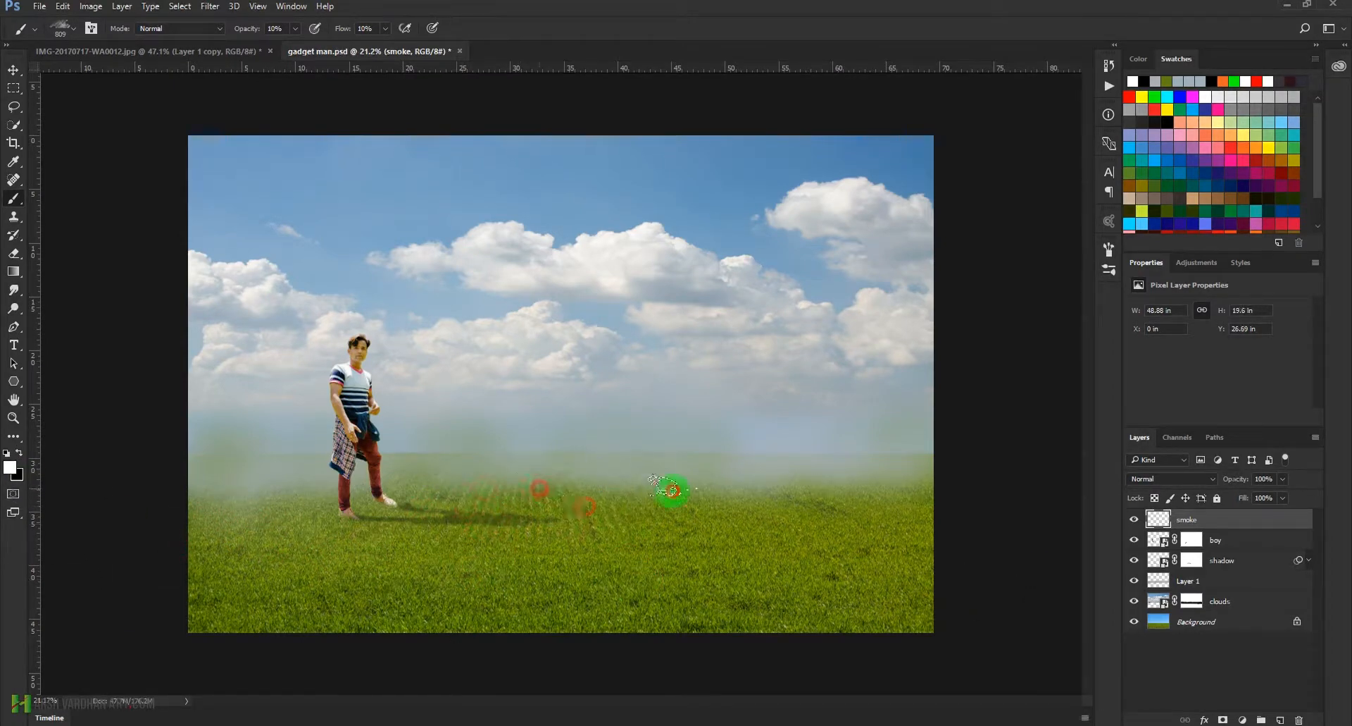
{"action": "left_click", "coordinate": [699, 451]}
{"action": "left_click", "coordinate": [781, 451]}
{"action": "left_click", "coordinate": [840, 466]}
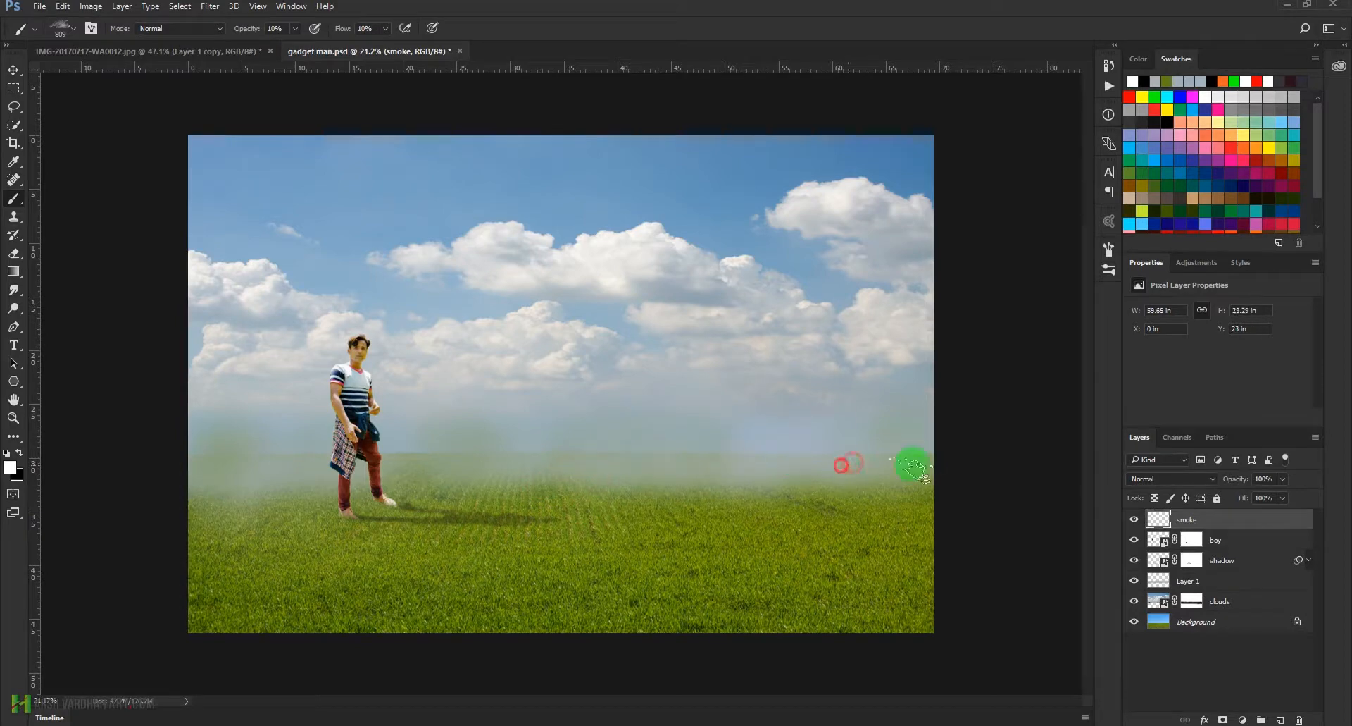
Step: Raise the brush opacity to 20% and stamp more smoke around the man's shadow and over the foreground grass
{"action": "key", "text": "2"}
{"action": "left_click", "coordinate": [505, 510]}
{"action": "left_click", "coordinate": [444, 500]}
{"action": "left_click", "coordinate": [483, 510]}
{"action": "left_click", "coordinate": [455, 519]}
{"action": "left_click", "coordinate": [477, 532]}
{"action": "left_click", "coordinate": [750, 569]}
{"action": "left_click", "coordinate": [801, 536]}
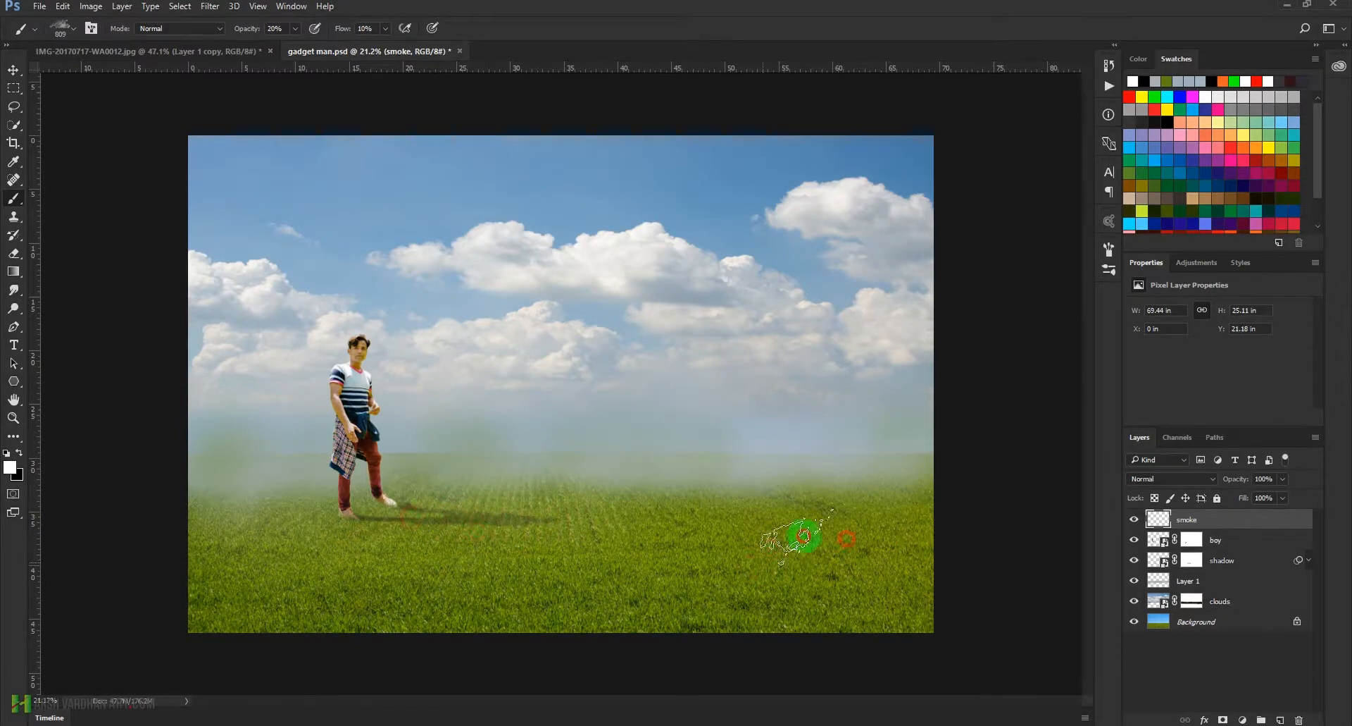
{"action": "left_click", "coordinate": [608, 545]}
{"action": "left_click", "coordinate": [735, 586]}
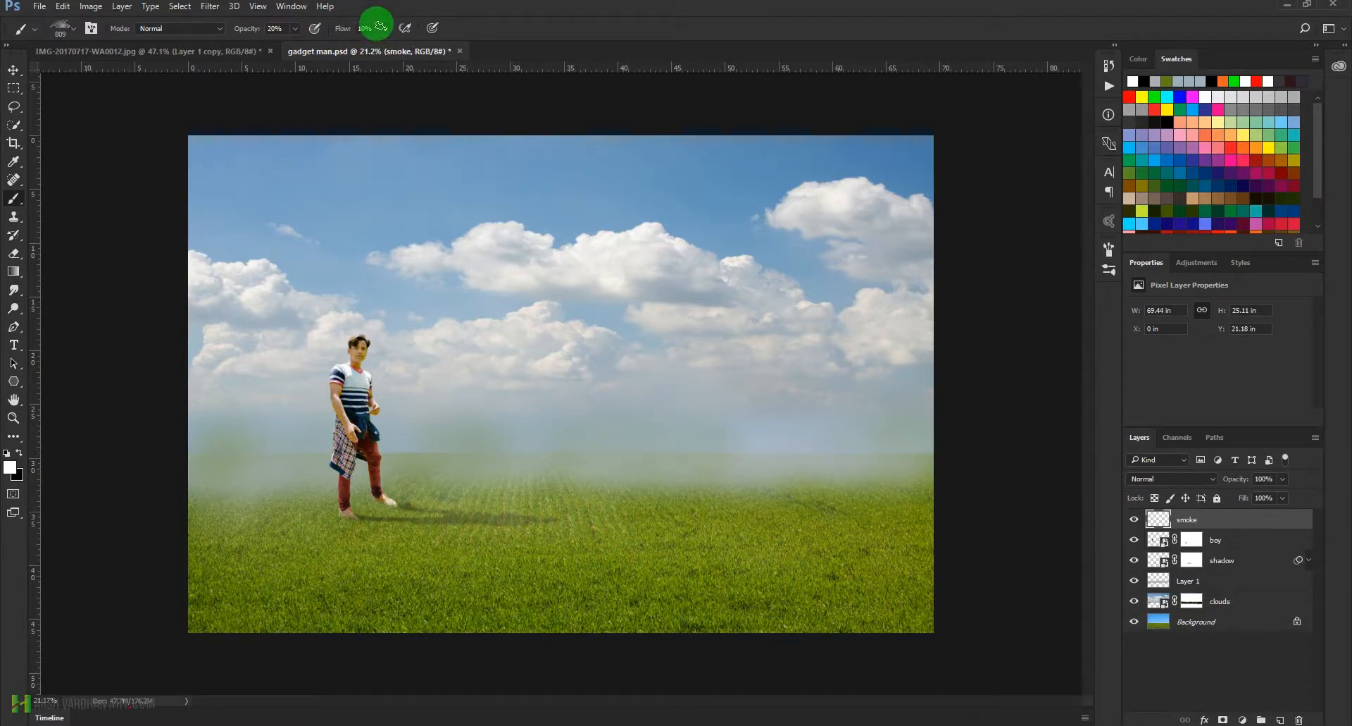
Step: Set the brush flow to 100% and build up denser white smoke along the horizon and over the whole grass field
{"action": "left_click_drag", "start_coordinate": [380, 39], "coordinate": [447, 43]}
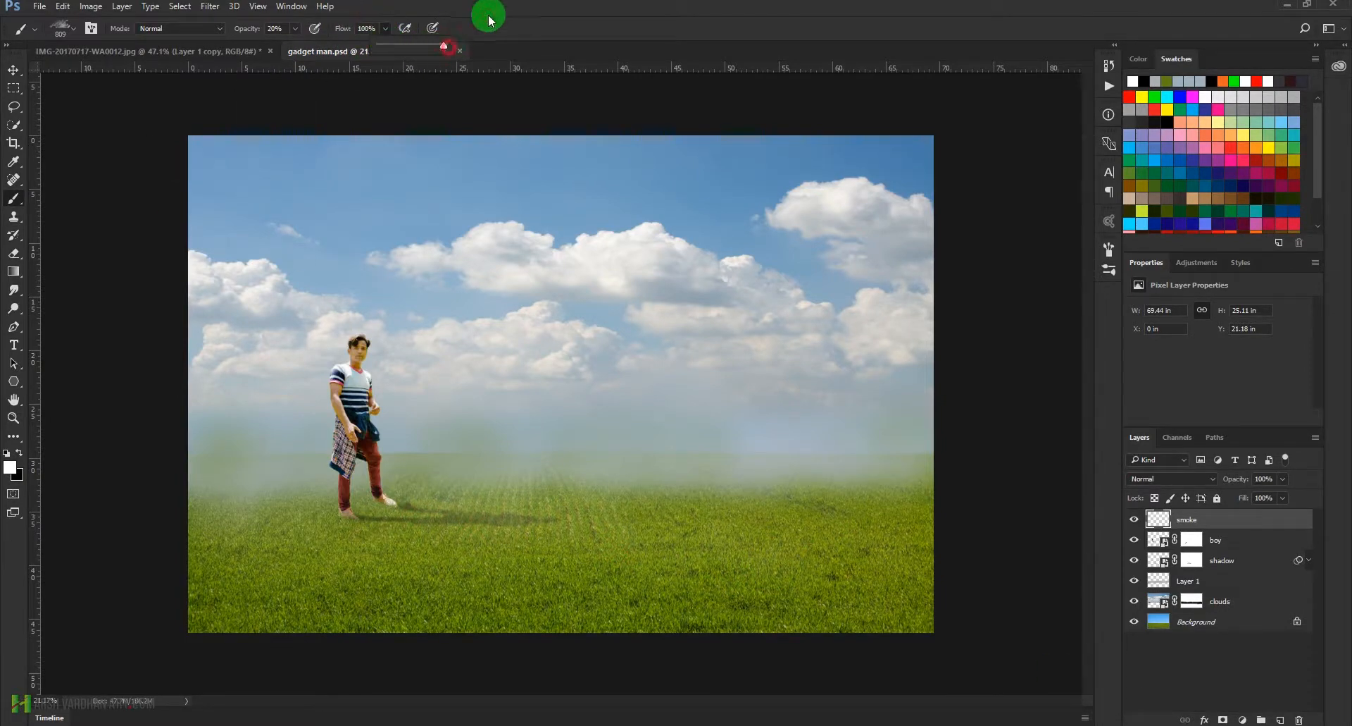
{"action": "left_click", "coordinate": [272, 520]}
{"action": "mouse_move", "coordinate": [305, 513]}
{"action": "left_mouse_down"}
{"action": "mouse_move", "coordinate": [395, 533]}
{"action": "mouse_move", "coordinate": [934, 514]}
{"action": "mouse_move", "coordinate": [835, 564]}
{"action": "mouse_move", "coordinate": [404, 573]}
{"action": "mouse_move", "coordinate": [321, 603]}
{"action": "mouse_move", "coordinate": [210, 565]}
{"action": "left_mouse_up"}
{"action": "left_click", "coordinate": [210, 518]}
{"action": "left_click", "coordinate": [275, 581]}
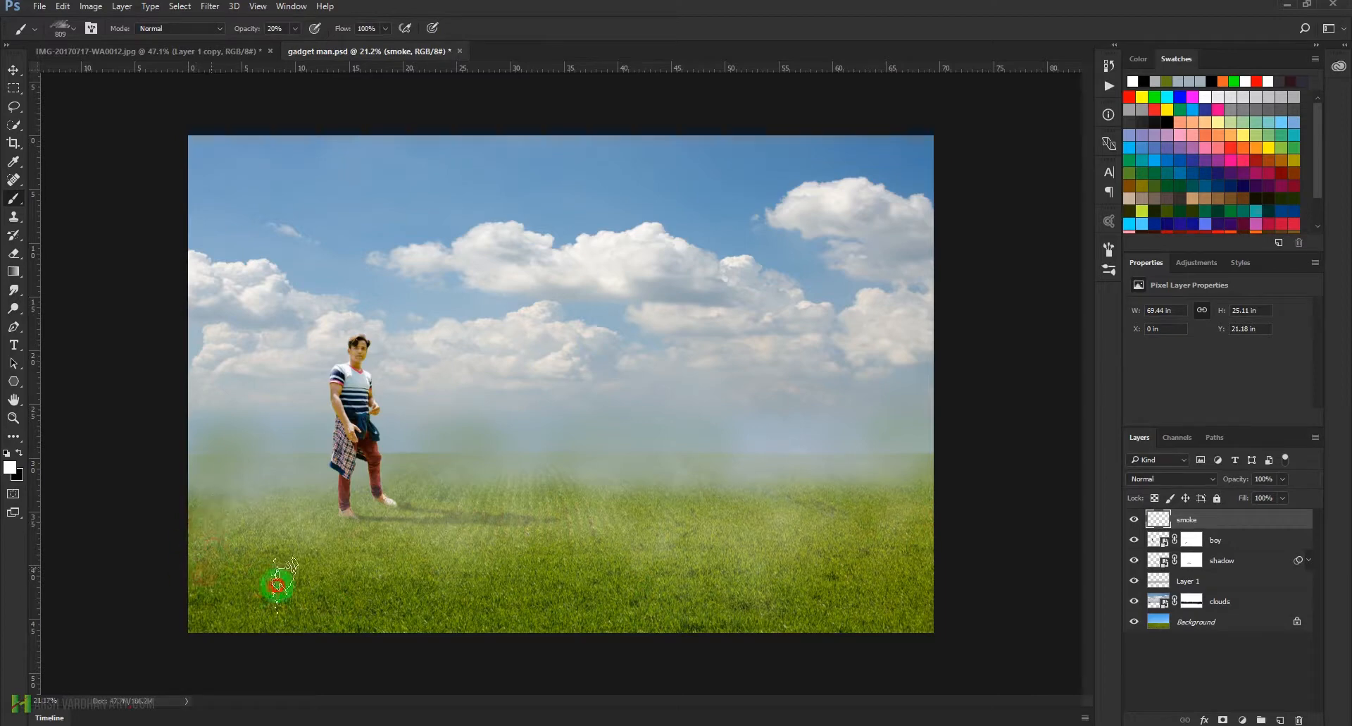
{"action": "left_click", "coordinate": [326, 541]}
{"action": "left_click", "coordinate": [416, 462]}
{"action": "left_click", "coordinate": [447, 455]}
{"action": "left_click", "coordinate": [596, 429]}
{"action": "left_click", "coordinate": [596, 438]}
{"action": "left_click", "coordinate": [837, 444]}
{"action": "left_click", "coordinate": [814, 445]}
{"action": "left_click", "coordinate": [839, 450]}
{"action": "left_click", "coordinate": [880, 455]}
{"action": "left_click", "coordinate": [921, 453]}
{"action": "left_click", "coordinate": [314, 454]}
{"action": "left_click", "coordinate": [701, 450]}
{"action": "left_click", "coordinate": [957, 445]}
{"action": "left_click", "coordinate": [699, 510]}
{"action": "left_click", "coordinate": [860, 529]}
{"action": "left_click", "coordinate": [907, 547]}
{"action": "left_click", "coordinate": [414, 572]}
{"action": "left_click", "coordinate": [322, 593]}
{"action": "mouse_move", "coordinate": [322, 593]}
{"action": "left_mouse_down"}
{"action": "mouse_move", "coordinate": [825, 613]}
{"action": "mouse_move", "coordinate": [852, 602]}
{"action": "mouse_move", "coordinate": [830, 596]}
{"action": "mouse_move", "coordinate": [974, 601]}
{"action": "mouse_move", "coordinate": [891, 602]}
{"action": "left_mouse_up"}
{"action": "left_click_drag", "start_coordinate": [898, 575], "coordinate": [940, 555]}
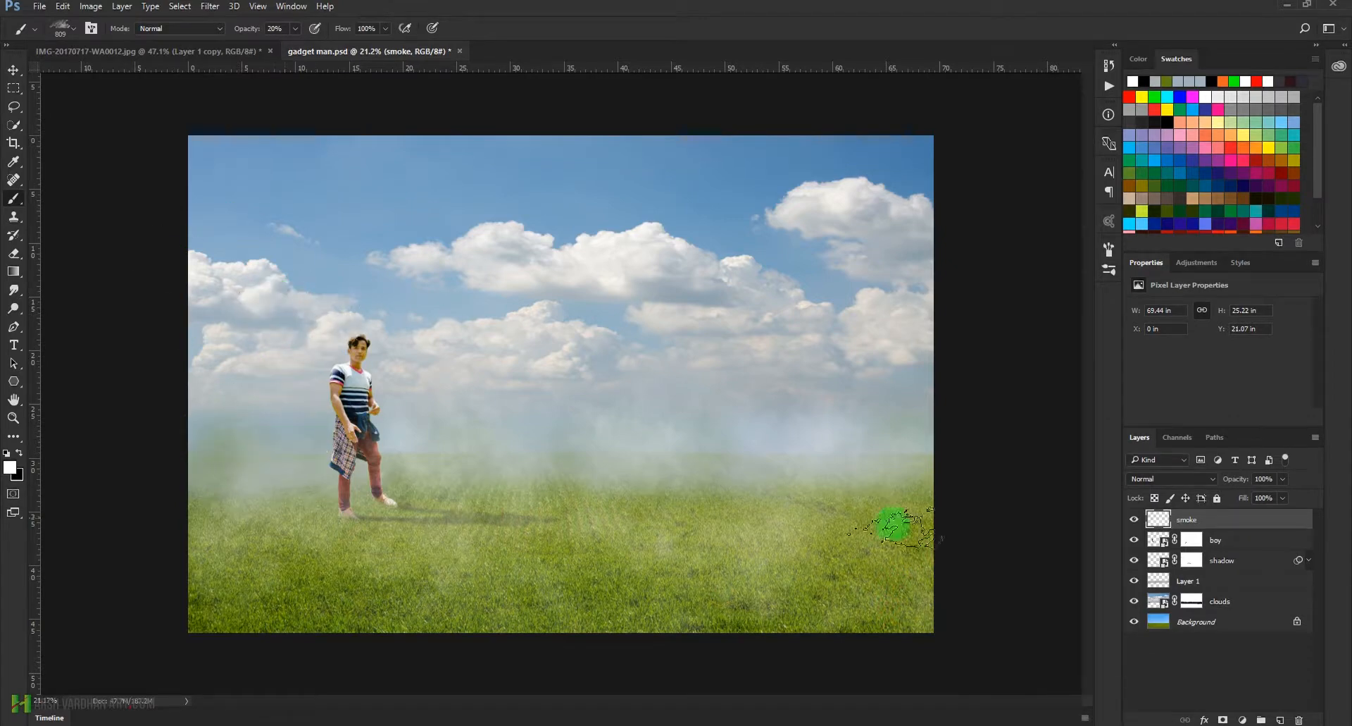
Step: Add a layer named light above smoke, and switch to a soft round brush at 100% opacity
{"action": "left_click", "coordinate": [1280, 719]}
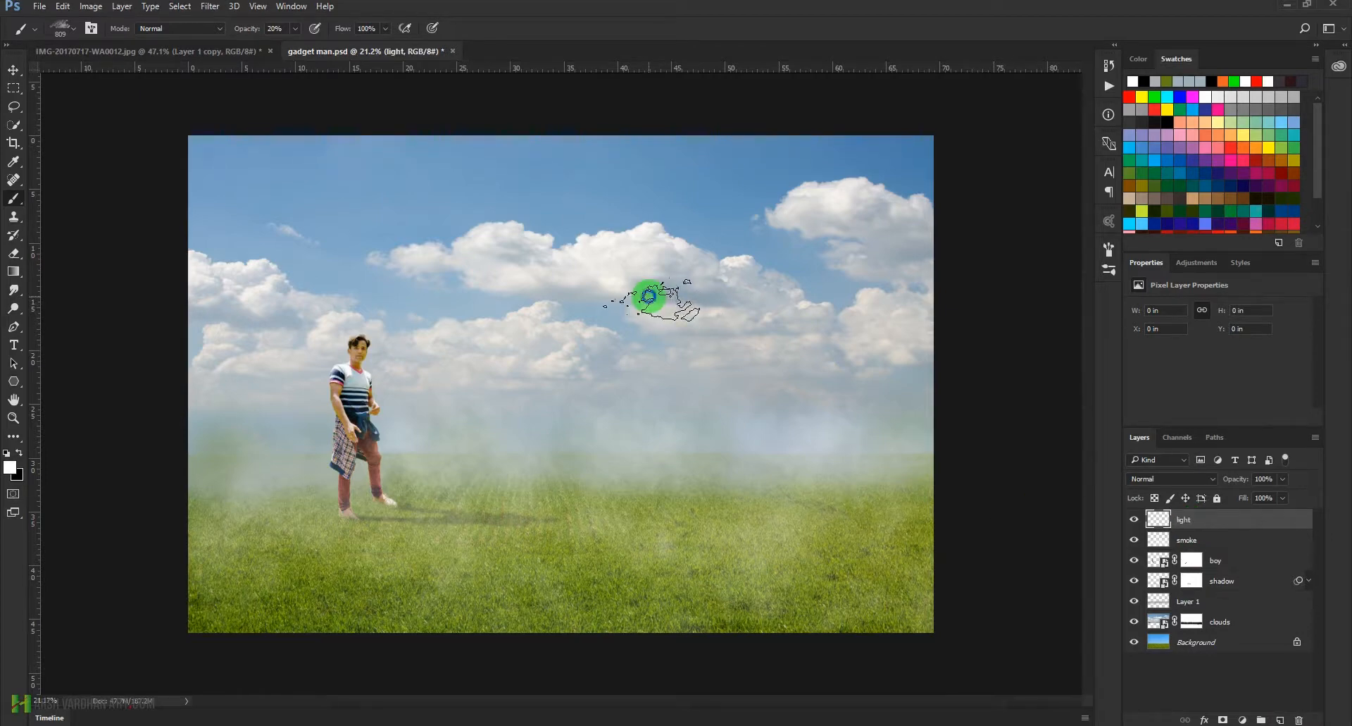
{"action": "right_click", "coordinate": [646, 293]}
{"action": "left_click", "coordinate": [697, 391]}
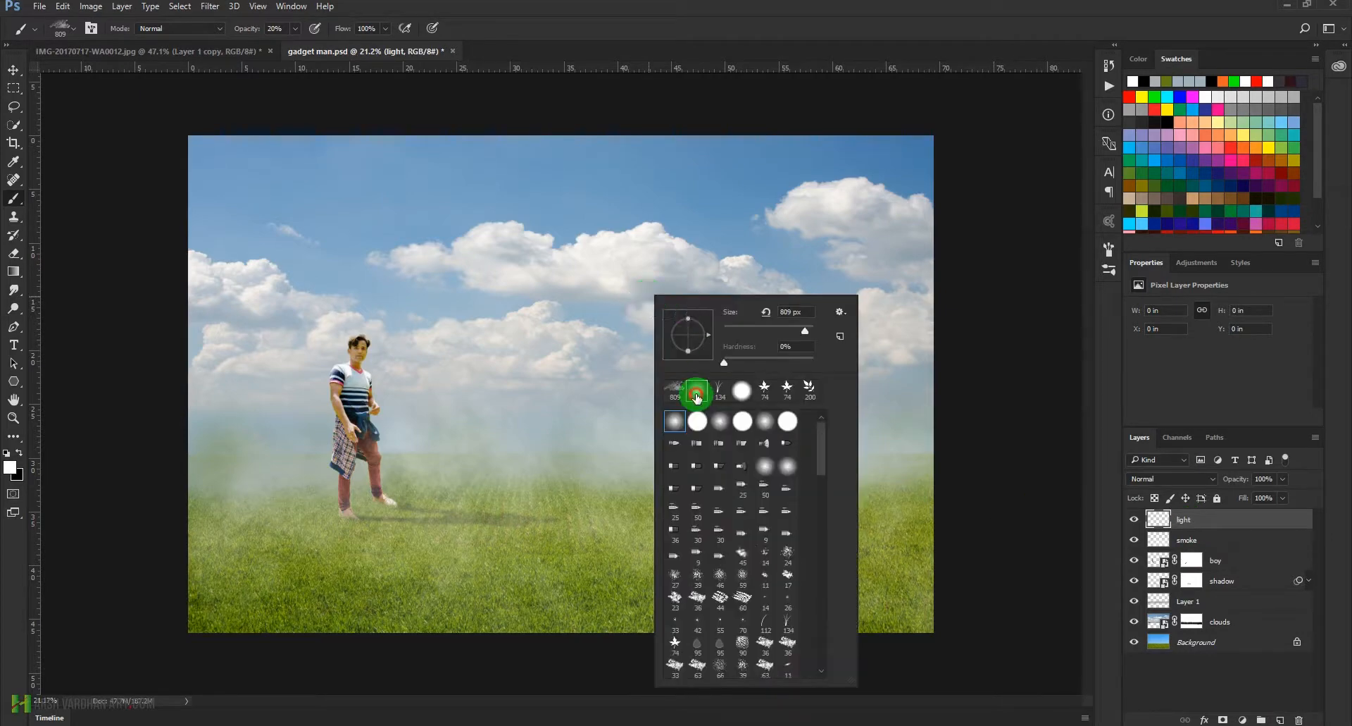
{"action": "left_click", "coordinate": [647, 4]}
{"action": "left_click", "coordinate": [296, 29]}
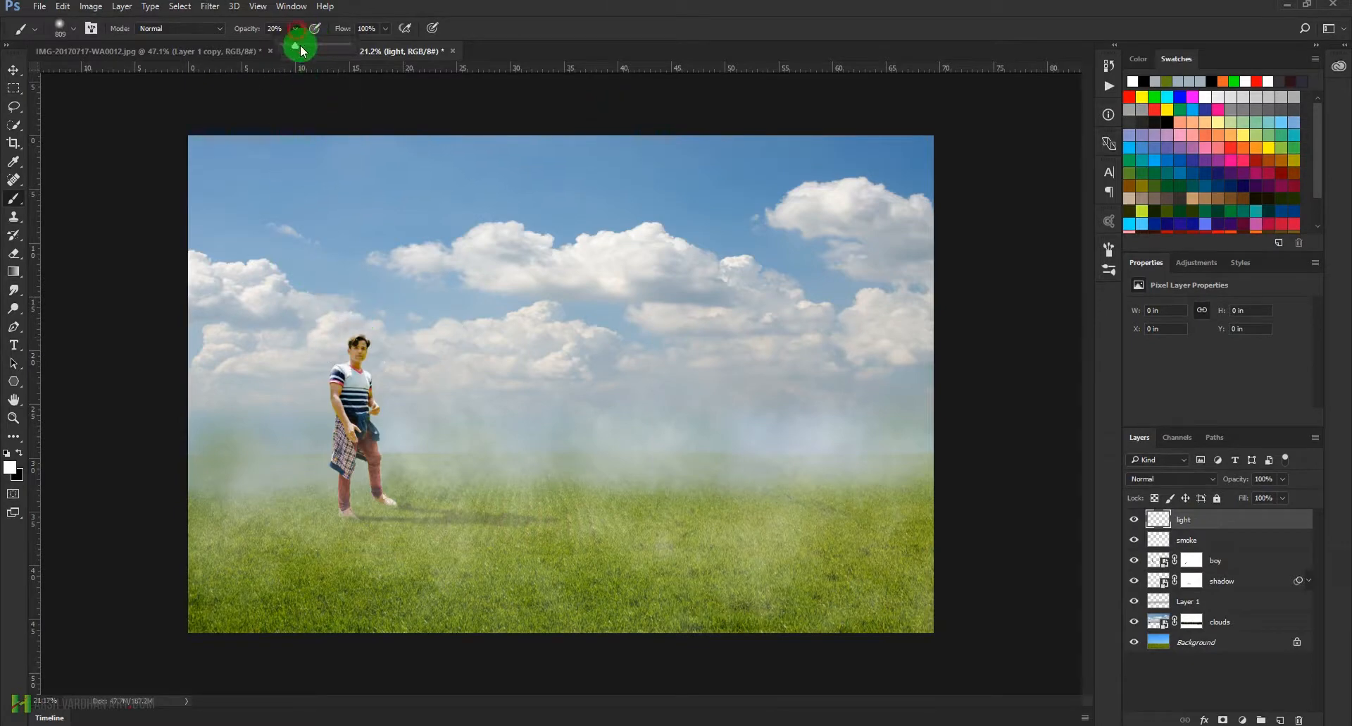
{"action": "left_click_drag", "start_coordinate": [303, 46], "coordinate": [498, 8]}
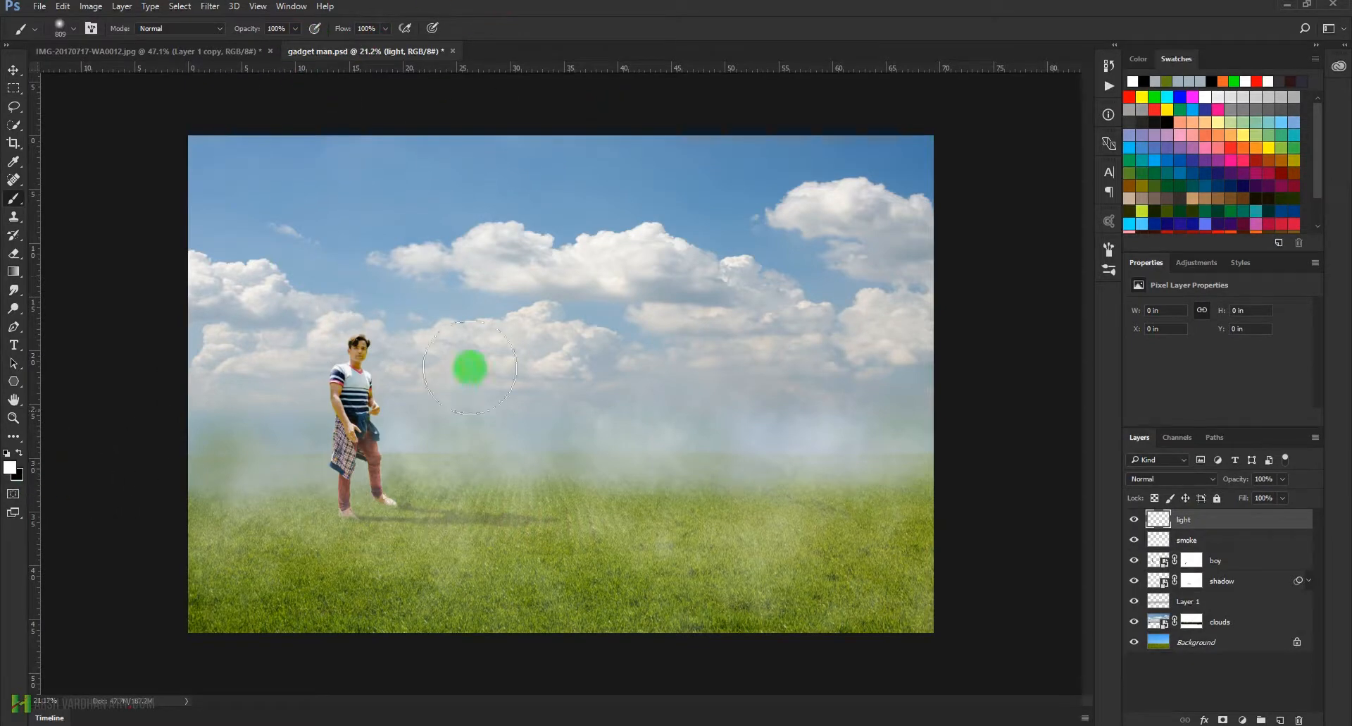
Step: Enlarge the brush to 1600 px and stamp a soft white glow in the sky above and behind the man
{"action": "key", "text": "bracketright"}
{"action": "key", "text": "bracketright"}
{"action": "key", "text": "bracketright"}
{"action": "key", "text": "bracketright"}
{"action": "key", "text": "bracketright"}
{"action": "key", "text": "bracketright"}
{"action": "key", "text": "bracketright"}
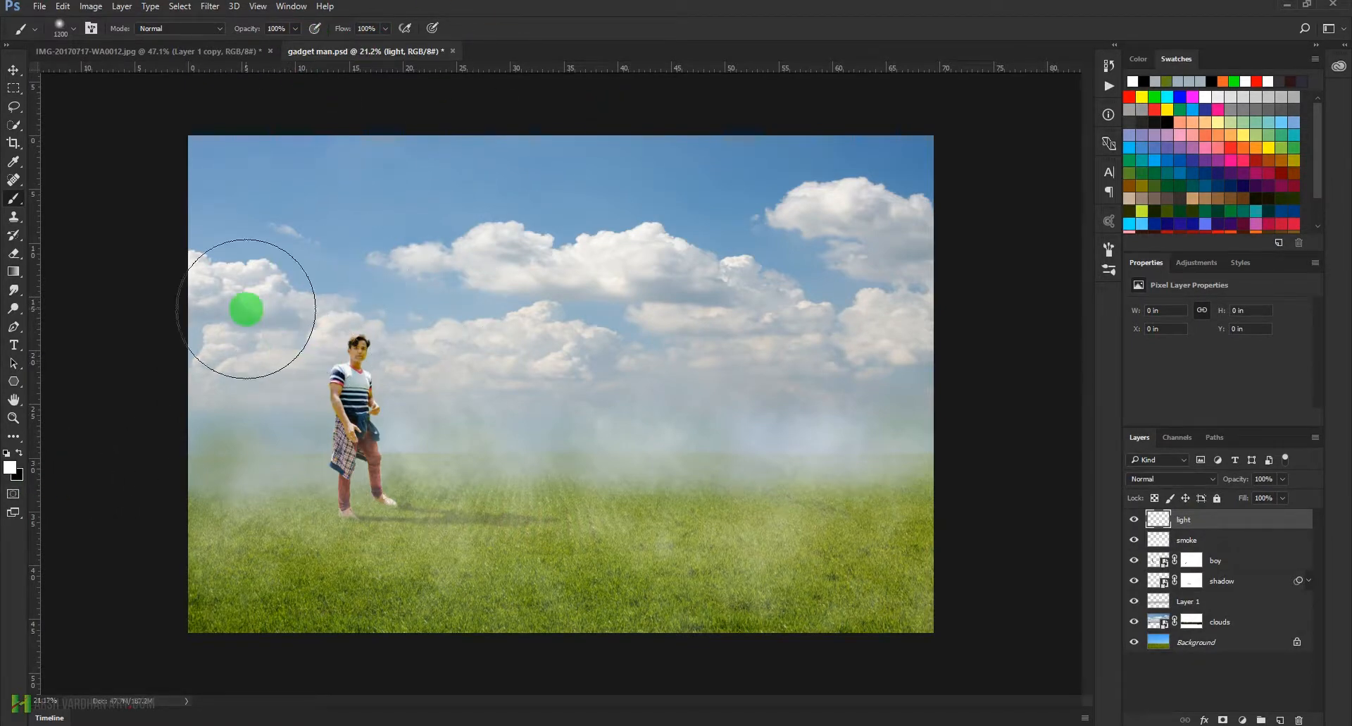
{"action": "left_click", "coordinate": [265, 310]}
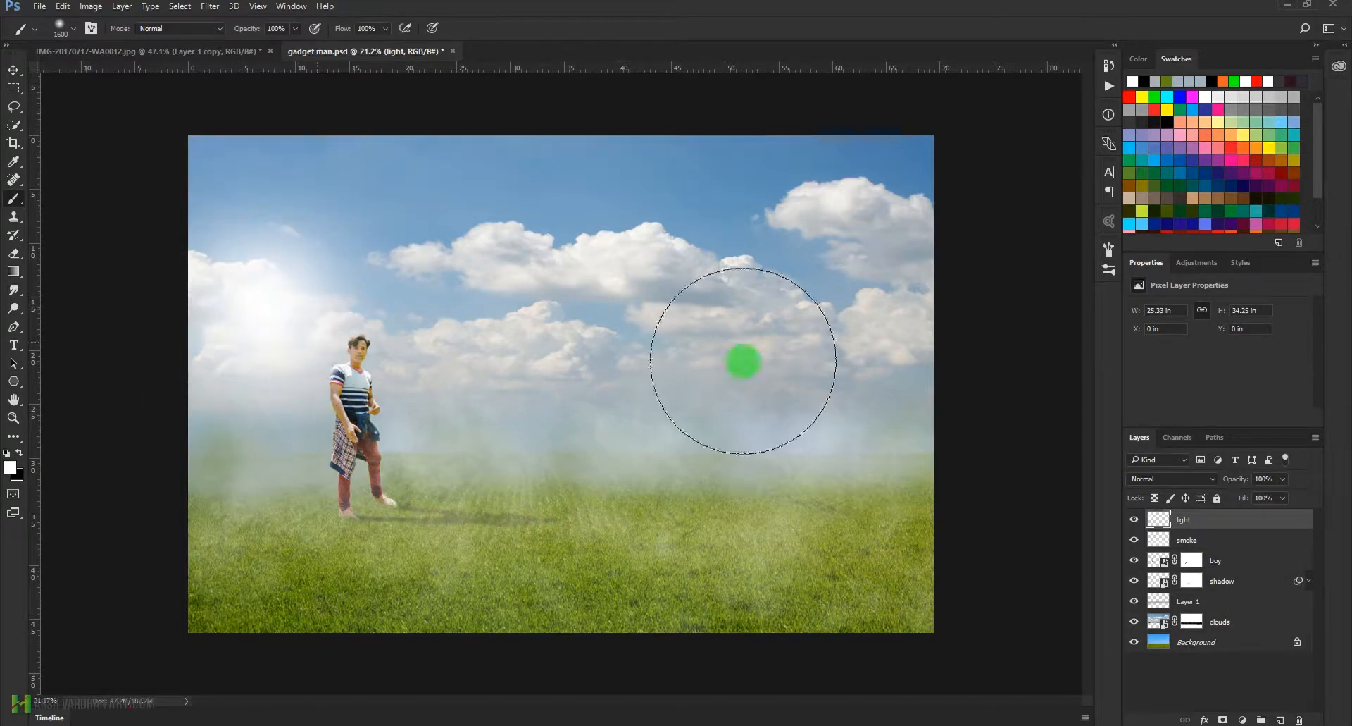
Step: Stretch the glow on the light layer to about 55 × 35 in, extending beyond the canvas's left edge, and save the document
{"action": "key", "text": "ctrl+t"}
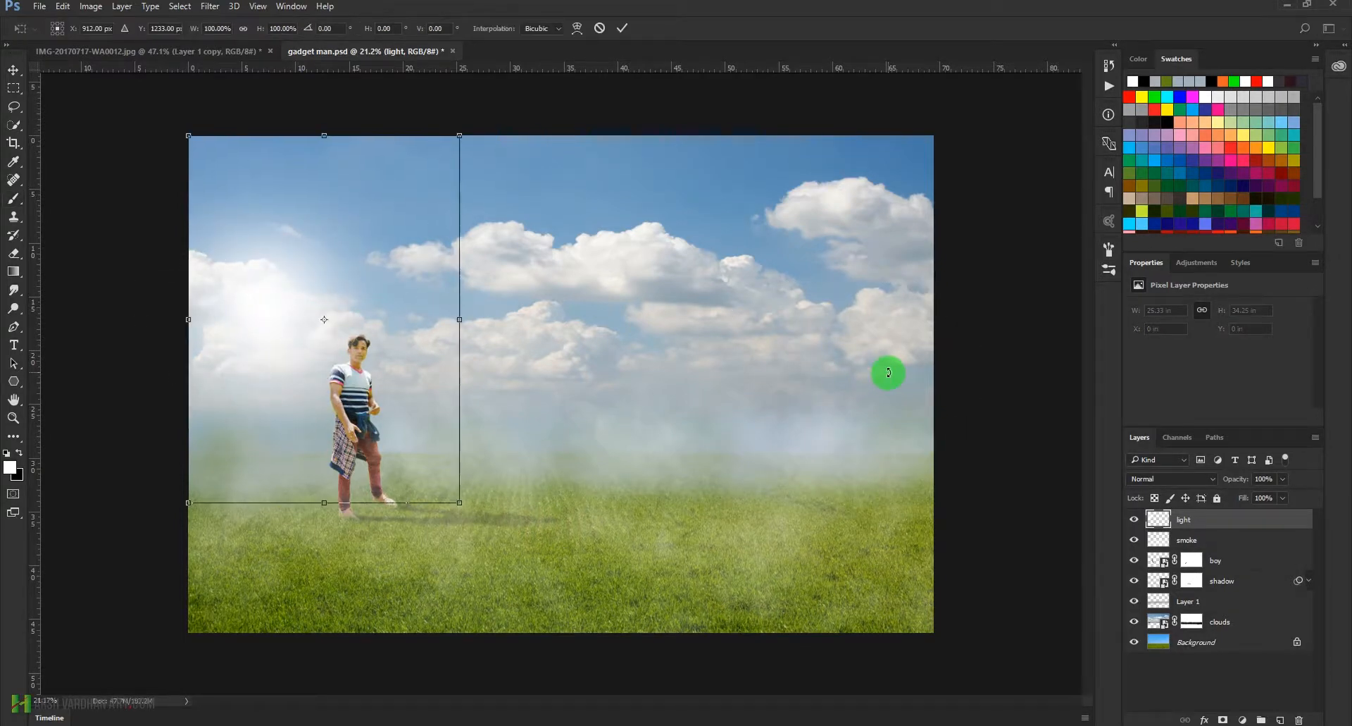
{"action": "left_click_drag", "start_coordinate": [464, 322], "coordinate": [704, 319]}
{"action": "left_click_drag", "start_coordinate": [191, 321], "coordinate": [127, 320]}
{"action": "left_click_drag", "start_coordinate": [441, 417], "coordinate": [470, 370]}
{"action": "left_click_drag", "start_coordinate": [646, 480], "coordinate": [651, 484]}
{"action": "key", "text": "Return"}
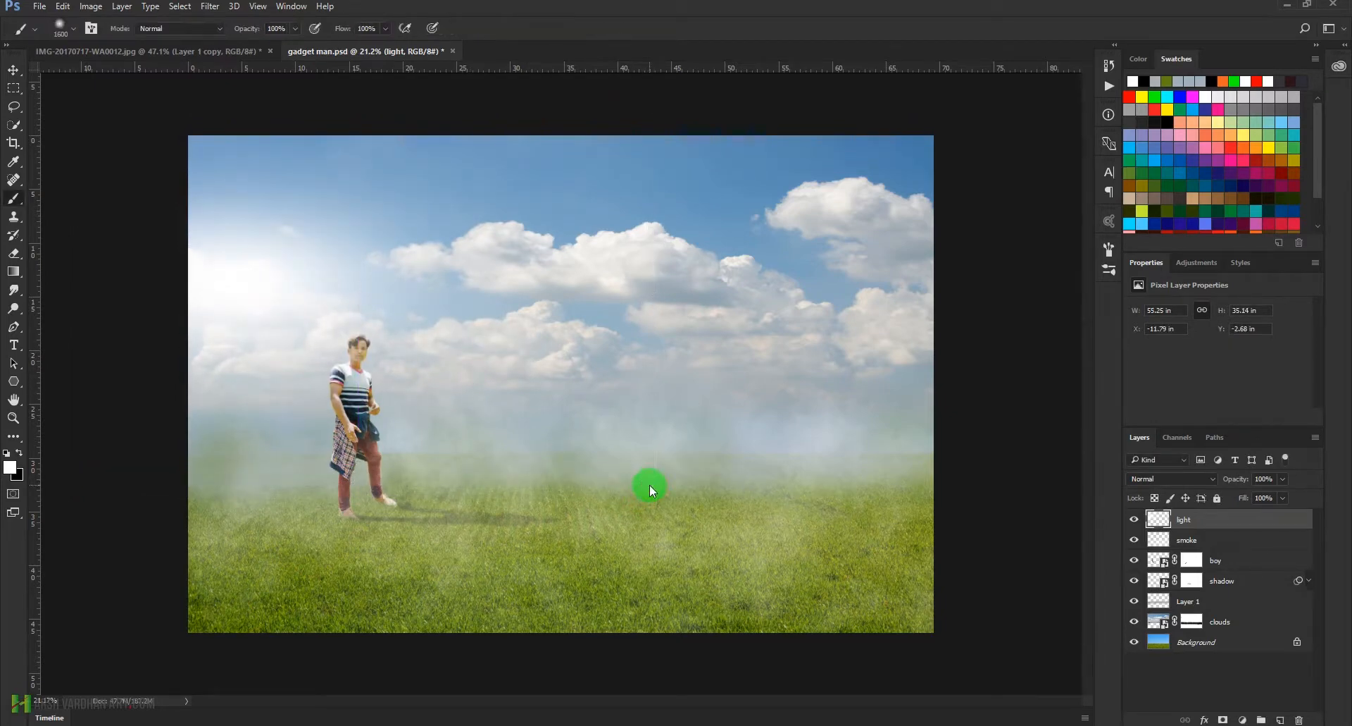
{"action": "key", "text": "ctrl+s"}
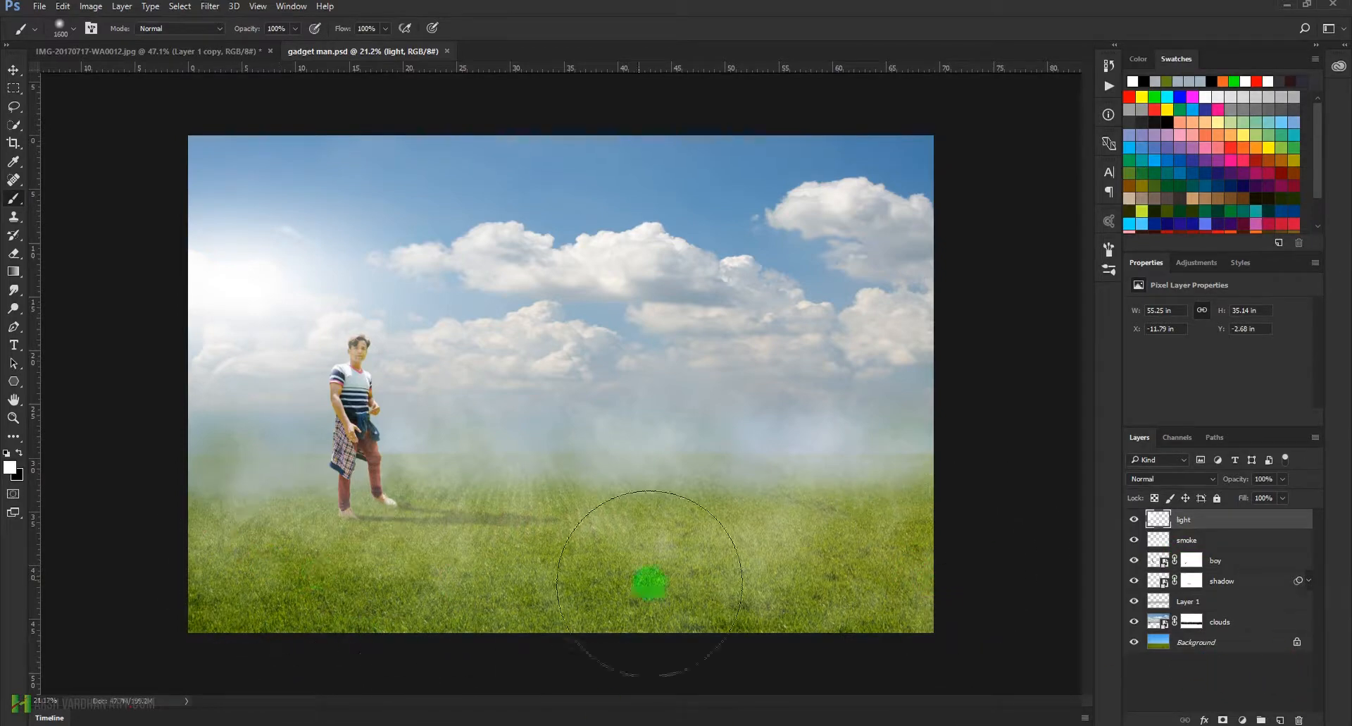
Step: Add a Gradient Fill layer above light using the Black To Transparent preset
{"action": "left_click_drag", "start_coordinate": [804, 541], "coordinate": [1114, 646]}
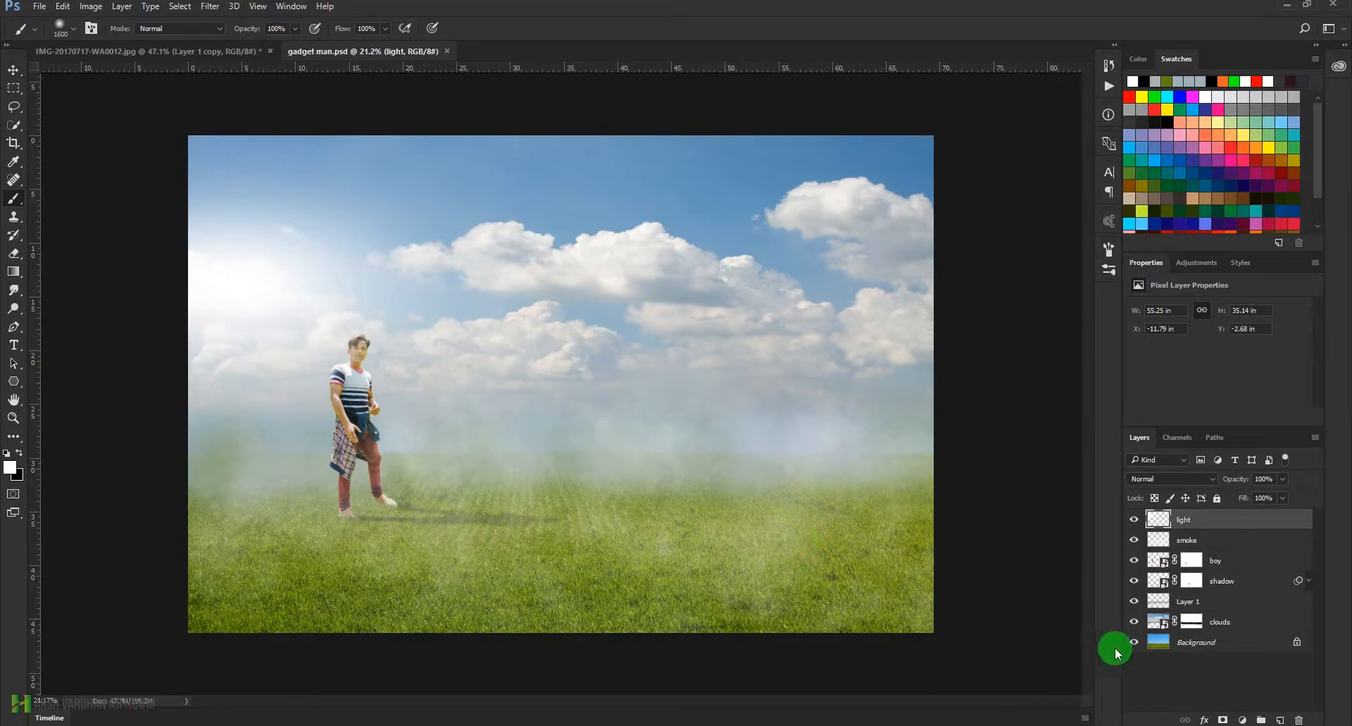
{"action": "left_click", "coordinate": [1245, 720]}
{"action": "left_click", "coordinate": [1239, 441]}
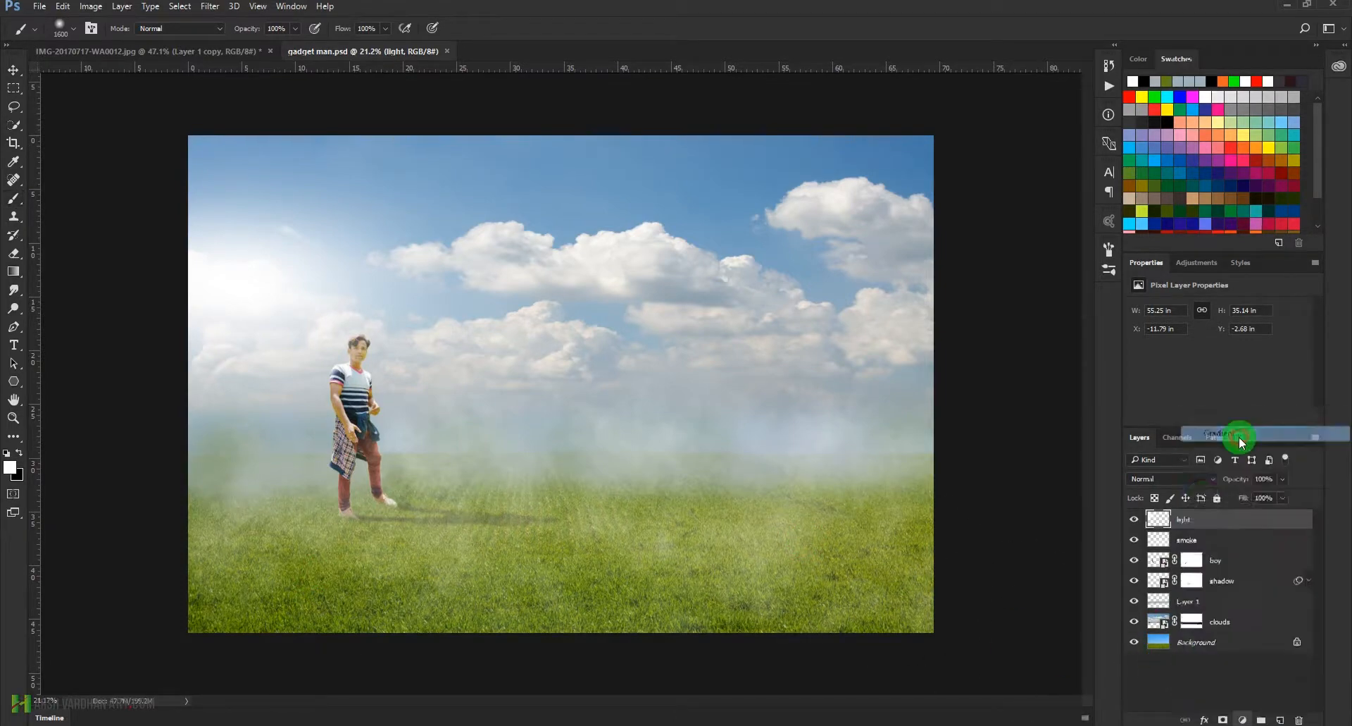
{"action": "left_click", "coordinate": [1043, 243]}
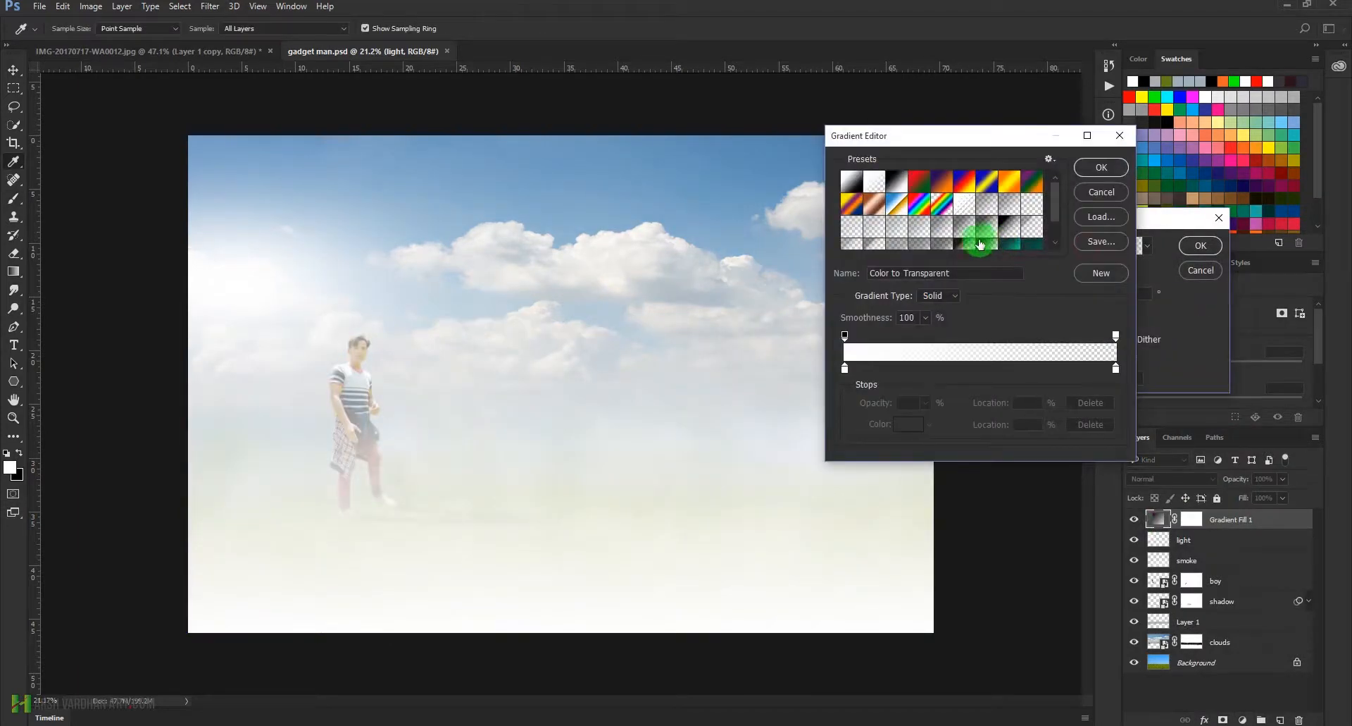
{"action": "left_click", "coordinate": [965, 244]}
{"action": "scroll", "coordinate": [984, 248], "scroll_direction": "down", "scroll_amount": 1}
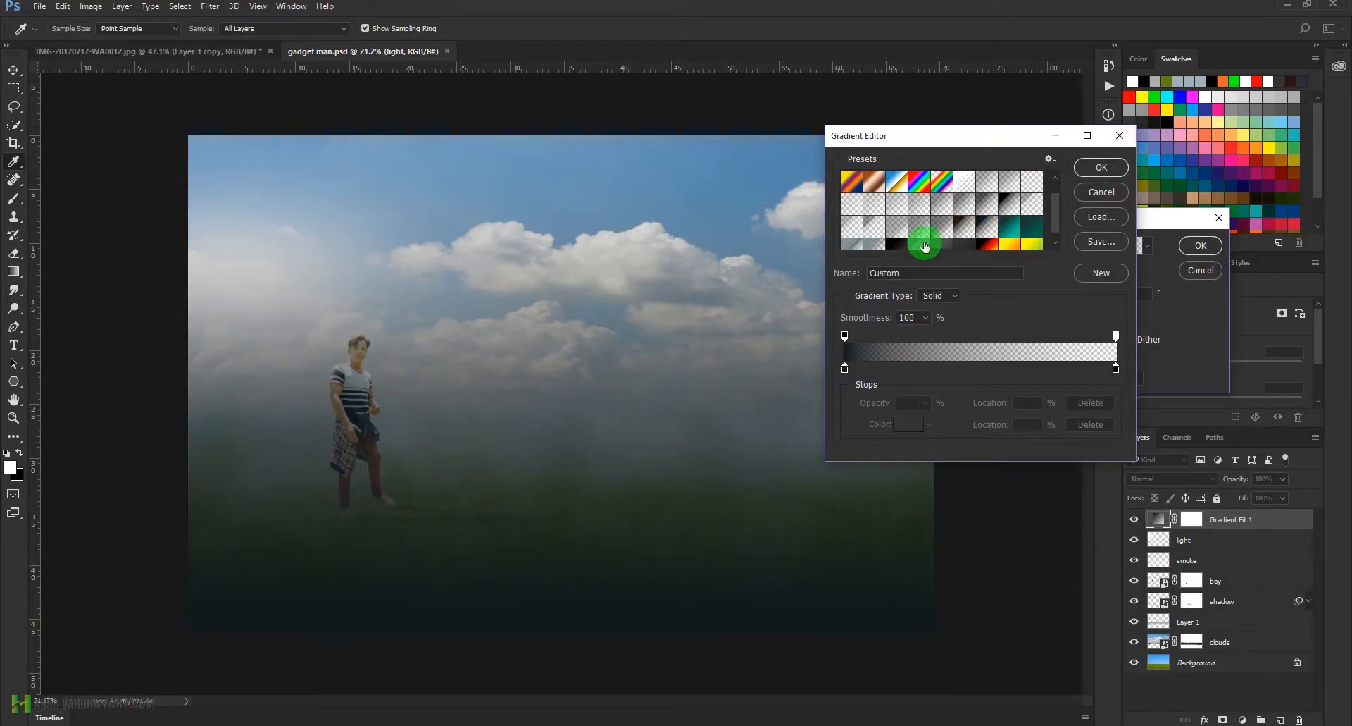
{"action": "scroll", "coordinate": [930, 236], "scroll_direction": "down", "scroll_amount": 1}
{"action": "left_click", "coordinate": [1009, 192]}
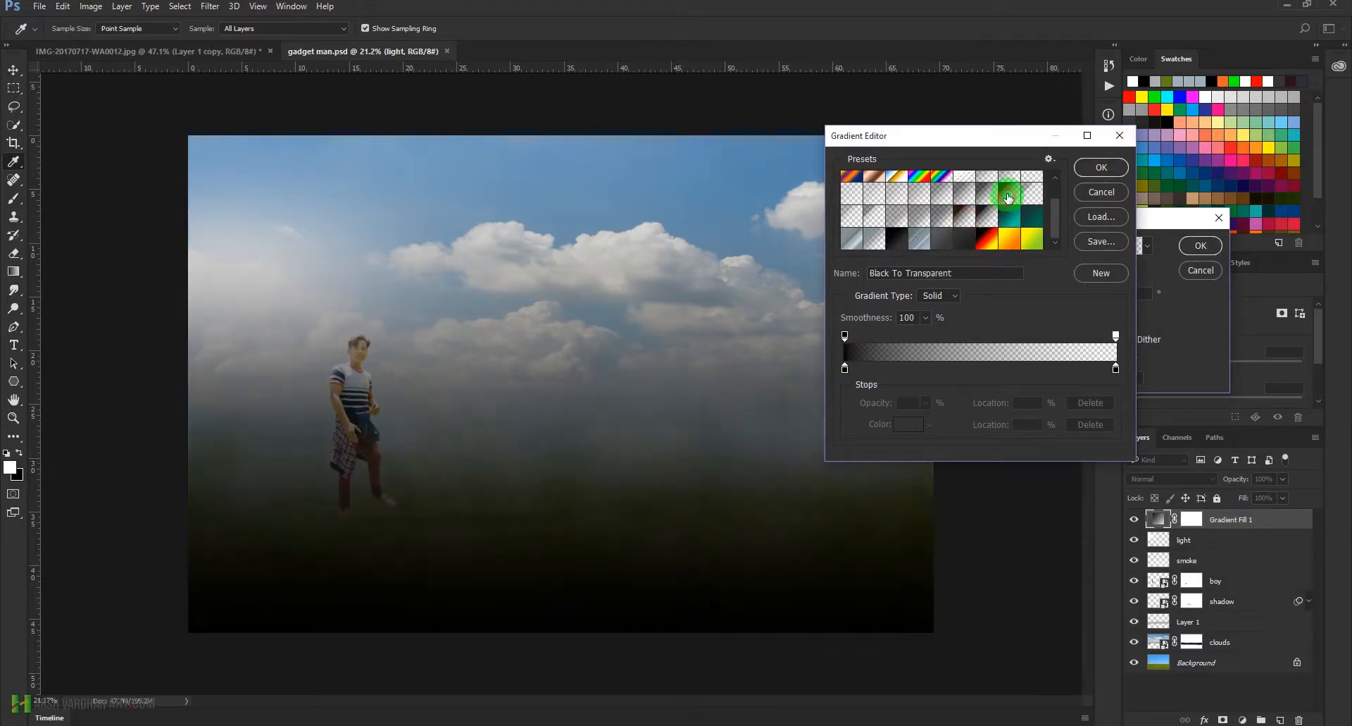
{"action": "left_click", "coordinate": [1098, 167]}
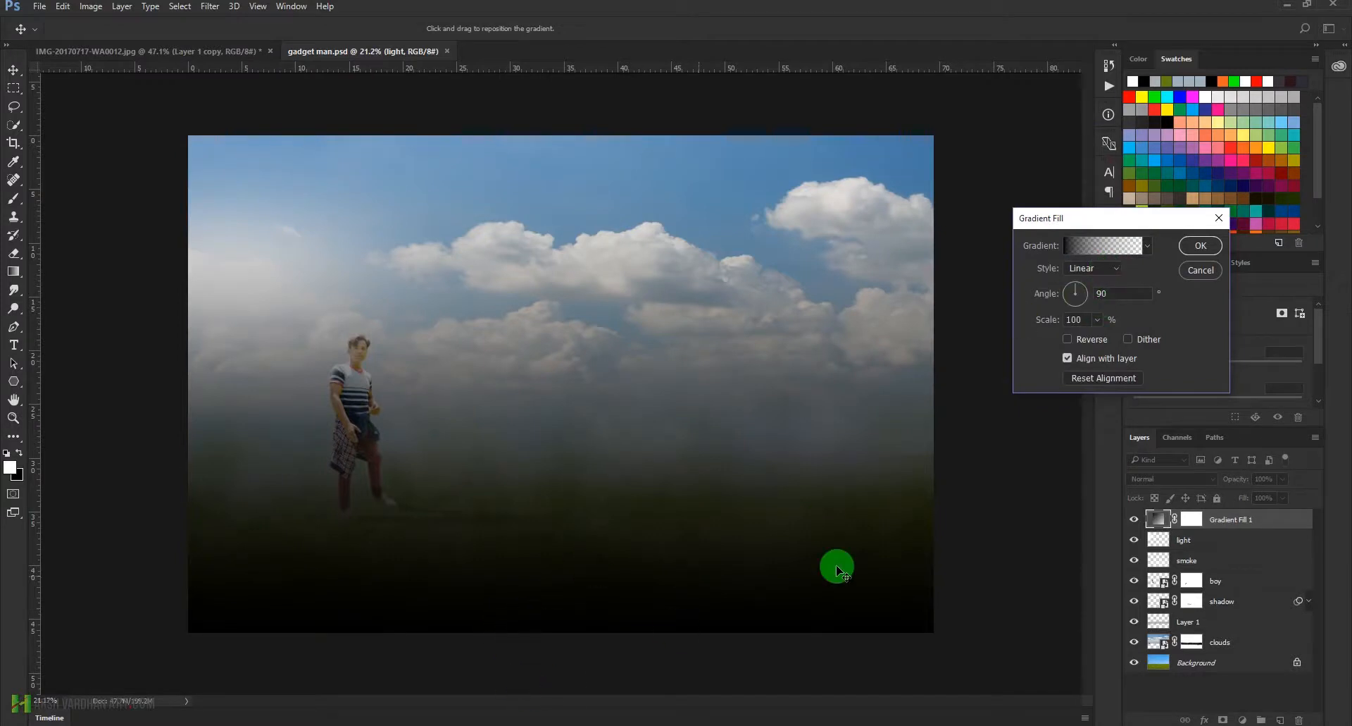
Step: Set the gradient's scale to 133%, shift it lower over the grass, and target the fill layer's mask
{"action": "left_click", "coordinate": [1097, 320]}
{"action": "mouse_move", "coordinate": [1098, 338]}
{"action": "left_mouse_down"}
{"action": "mouse_move", "coordinate": [1113, 340]}
{"action": "mouse_move", "coordinate": [1102, 342]}
{"action": "left_mouse_up"}
{"action": "left_click_drag", "start_coordinate": [392, 369], "coordinate": [392, 405]}
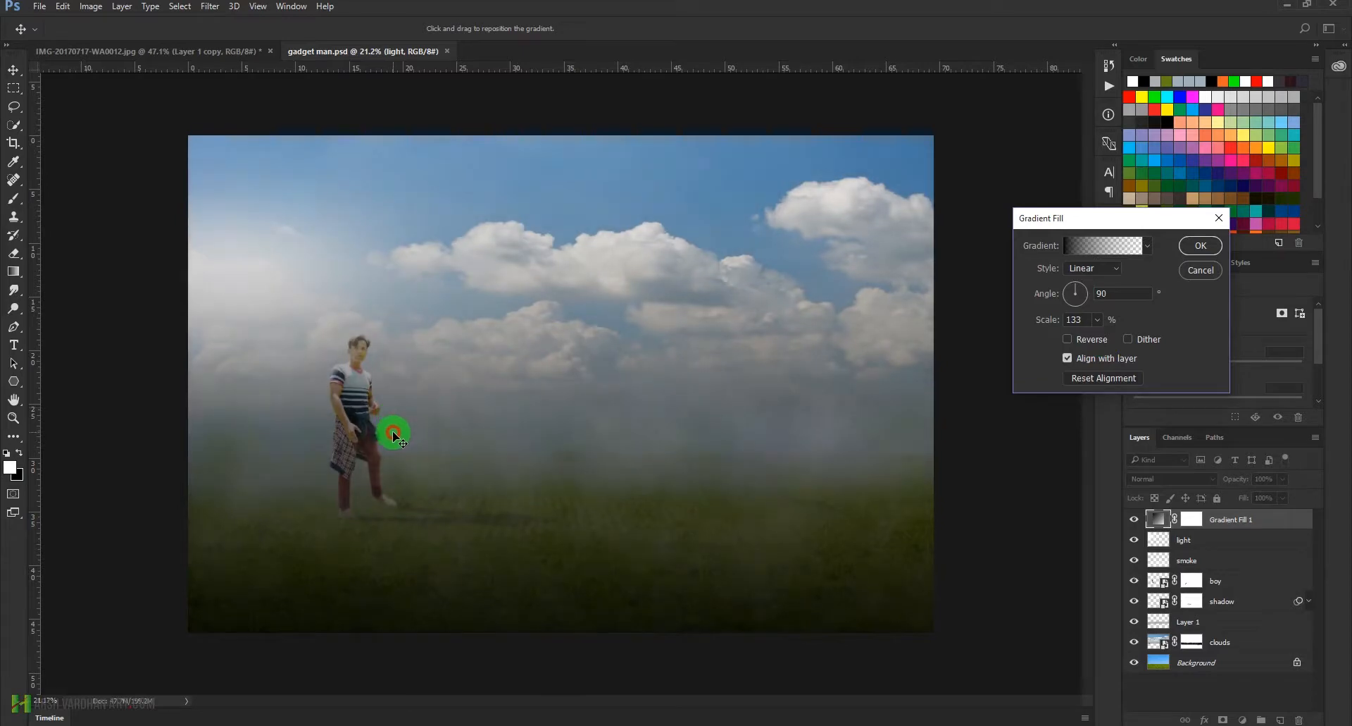
{"action": "left_click", "coordinate": [1201, 245]}
{"action": "left_click", "coordinate": [1195, 521]}
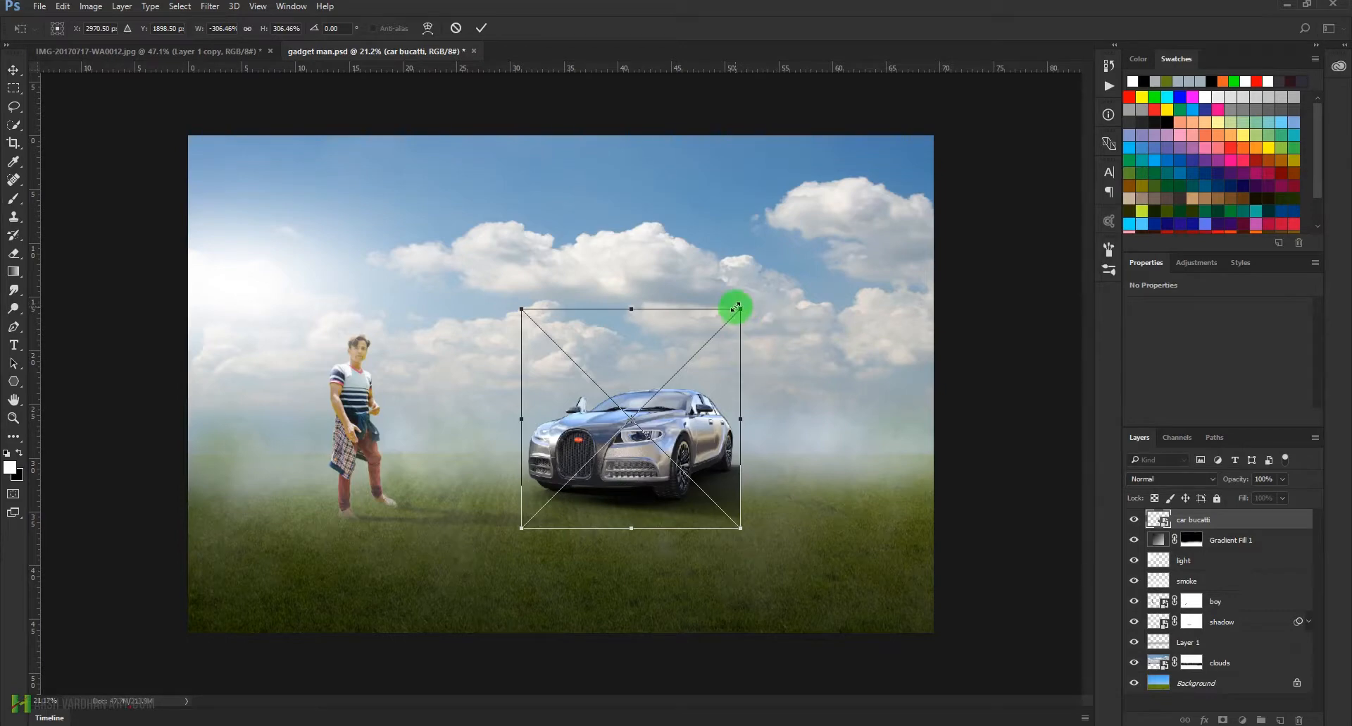
Step: Enlarge the placed car bucatti image to about 325% and move it slightly farther from the man
{"action": "mouse_move", "coordinate": [740, 305]}
{"action": "left_mouse_down"}
{"action": "mouse_move", "coordinate": [775, 290]}
{"action": "mouse_move", "coordinate": [729, 302]}
{"action": "left_mouse_up"}
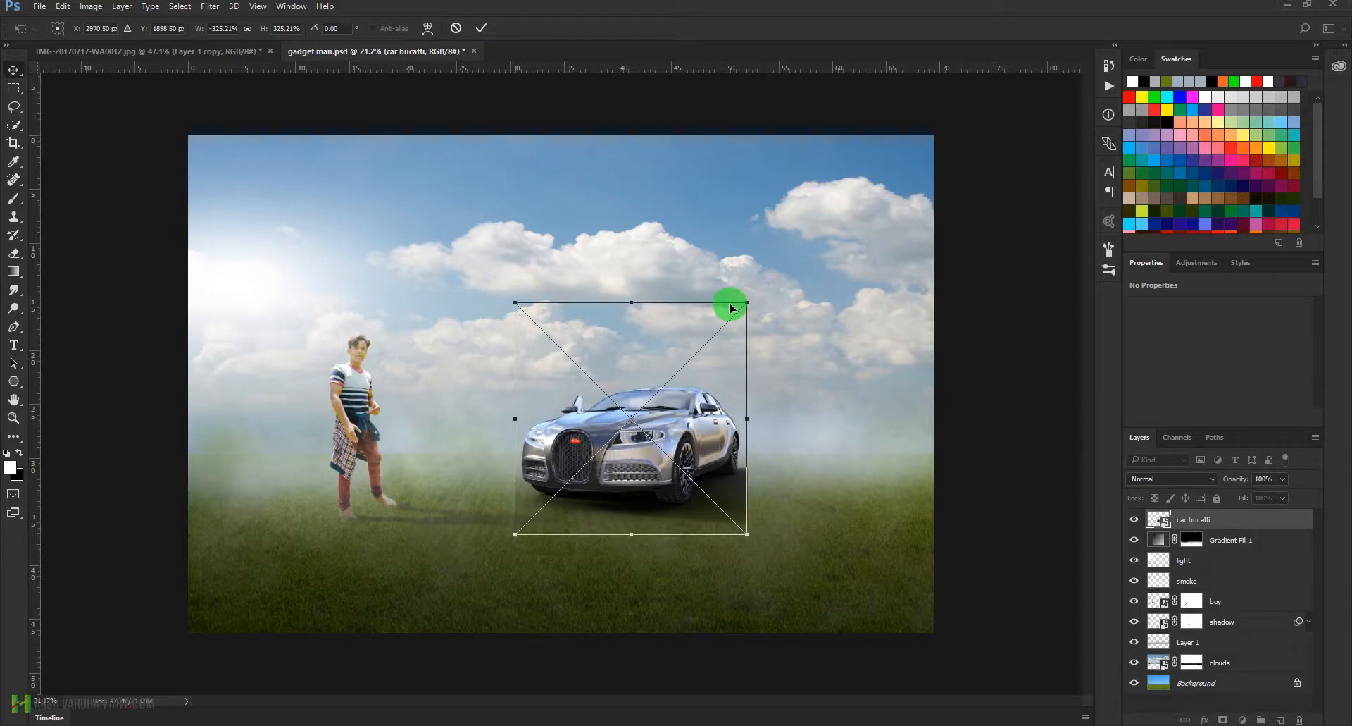
{"action": "key", "text": "Return"}
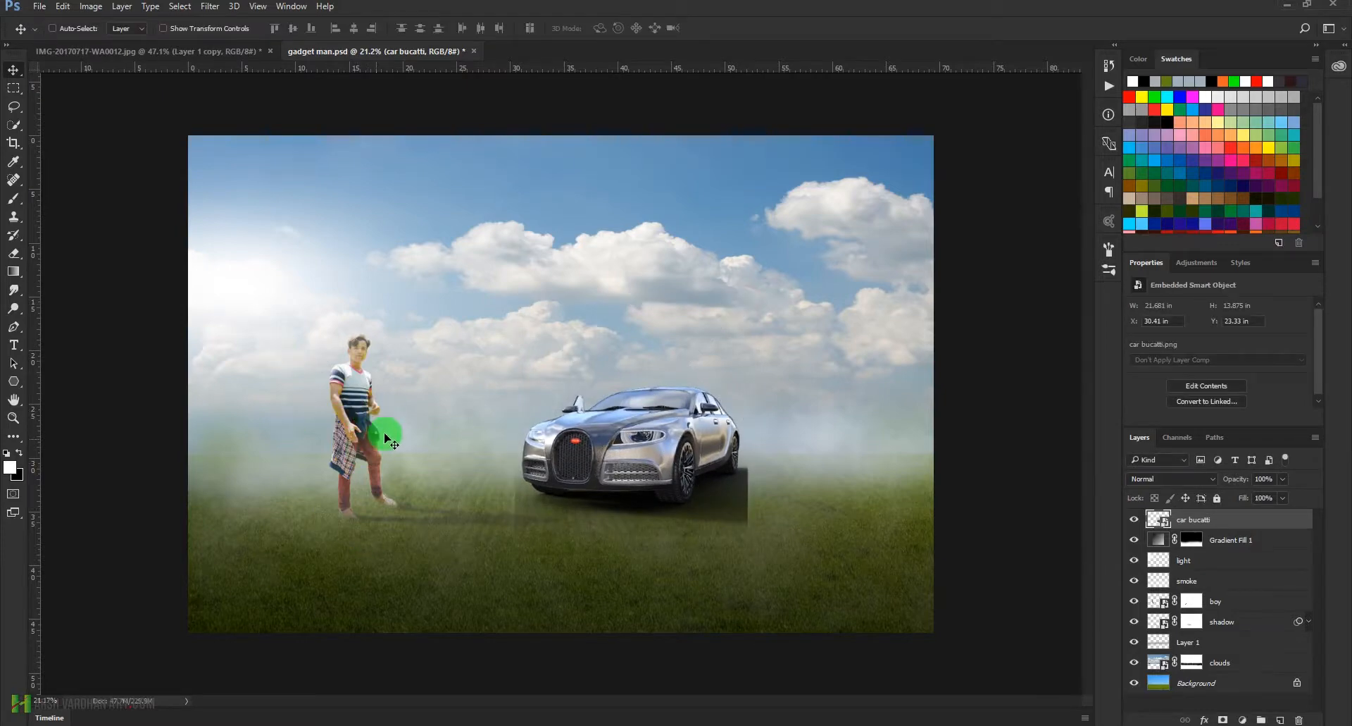
{"action": "mouse_move", "coordinate": [669, 467]}
{"action": "left_mouse_down"}
{"action": "mouse_move", "coordinate": [719, 462]}
{"action": "mouse_move", "coordinate": [661, 446]}
{"action": "left_mouse_up"}
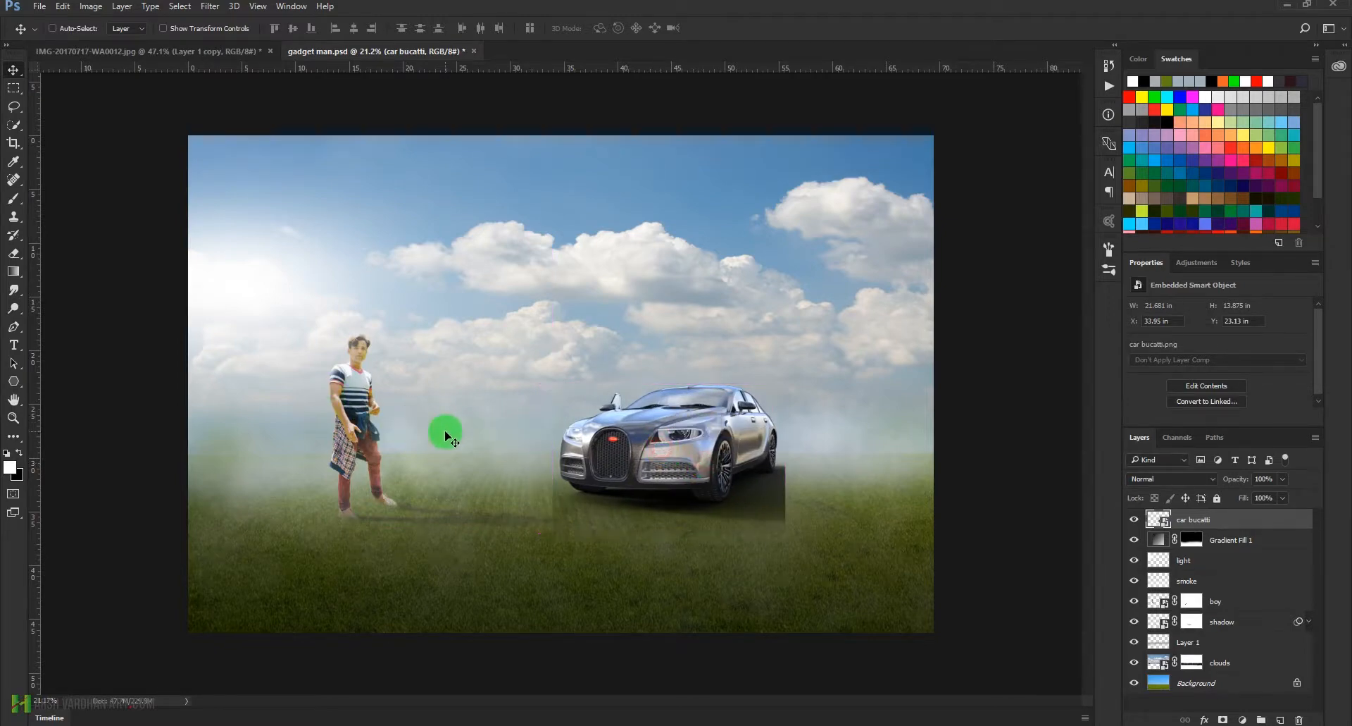
Step: Select the boy and shadow layers together and move the man with his shadow closer to the car
{"action": "left_click", "coordinate": [1208, 560]}
{"action": "left_click", "coordinate": [1209, 590]}
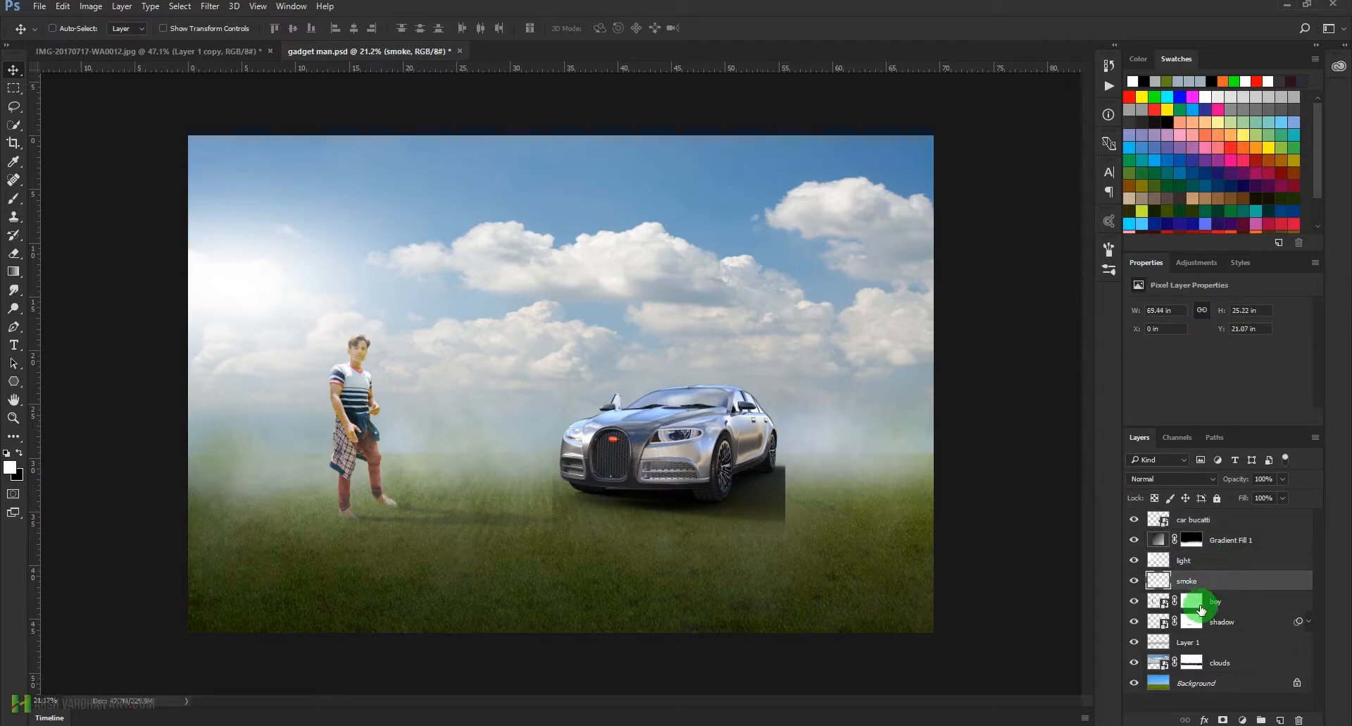
{"action": "left_click", "coordinate": [1235, 629], "text": "shift"}
{"action": "left_click_drag", "start_coordinate": [400, 444], "coordinate": [445, 447]}
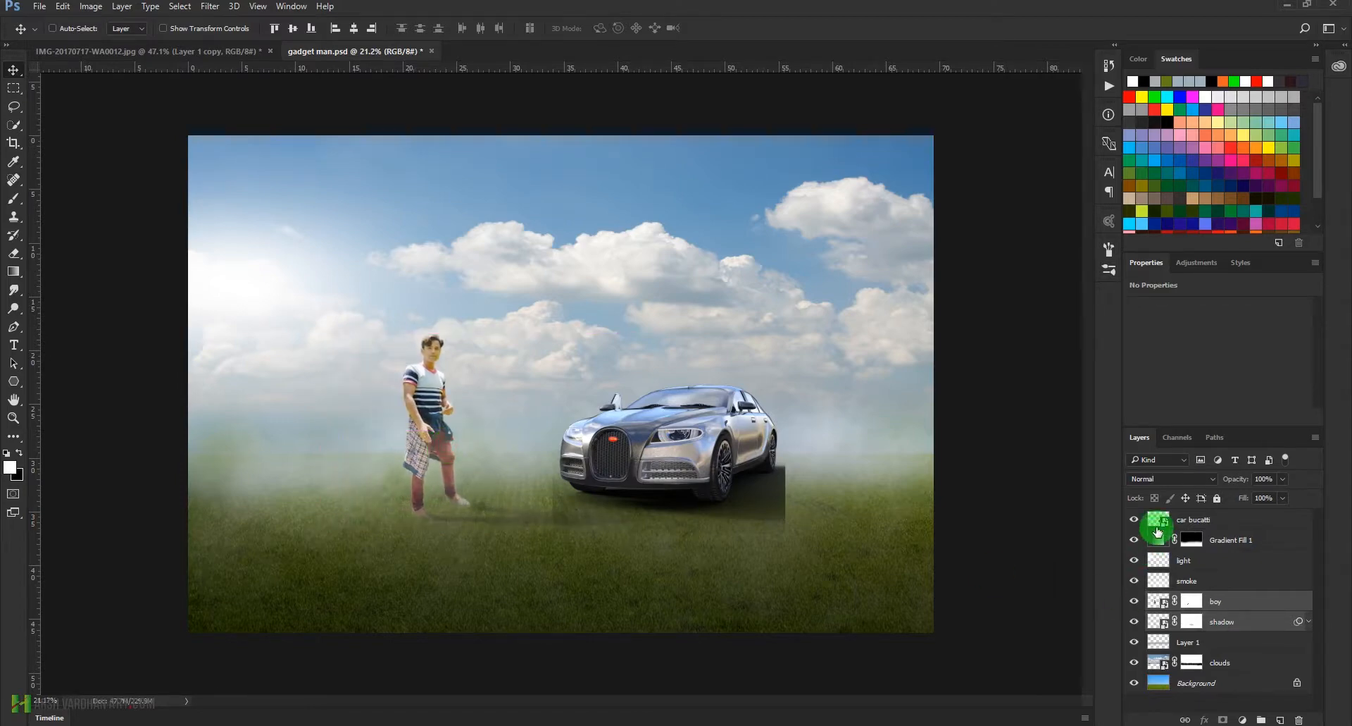
Step: Quick-select the car's lower front and the dark ground beneath it, and add a layer mask to the car bucatti layer
{"action": "left_click", "coordinate": [1159, 521]}
{"action": "left_click_drag", "start_coordinate": [626, 518], "coordinate": [636, 532]}
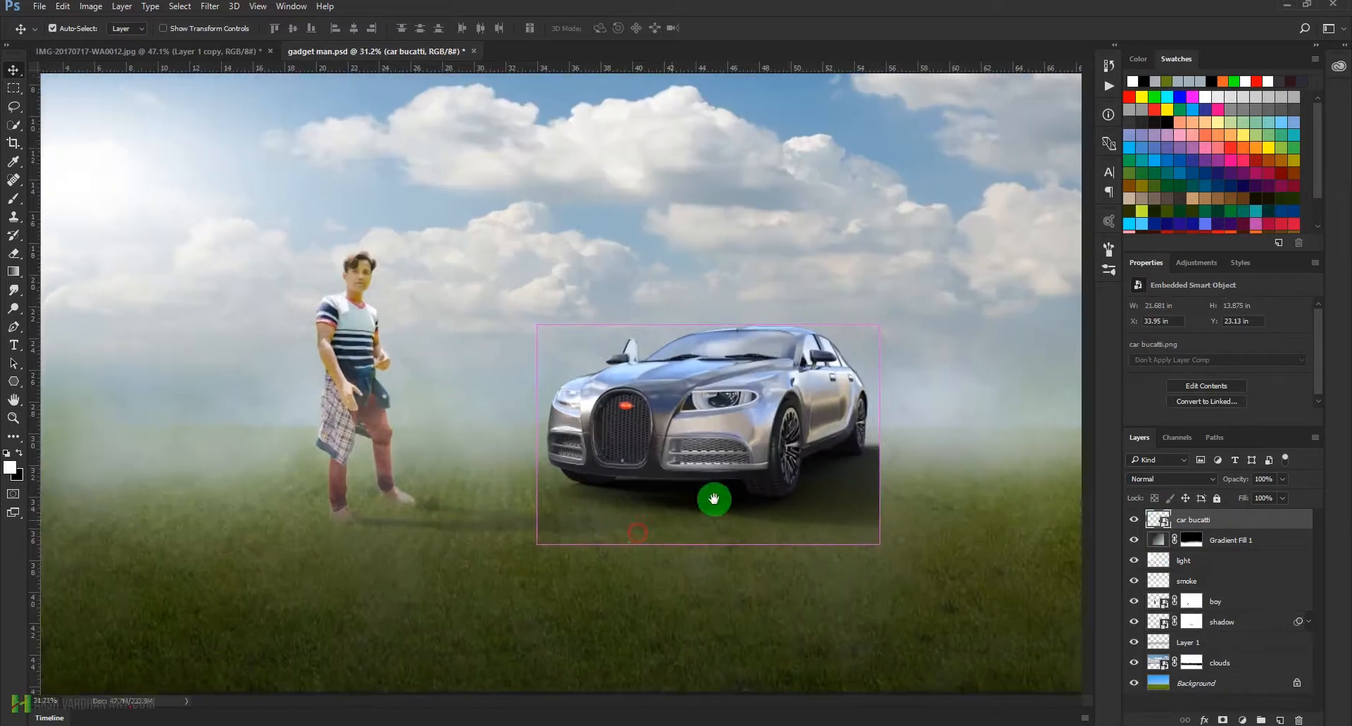
{"action": "left_click_drag", "start_coordinate": [824, 496], "coordinate": [639, 474]}
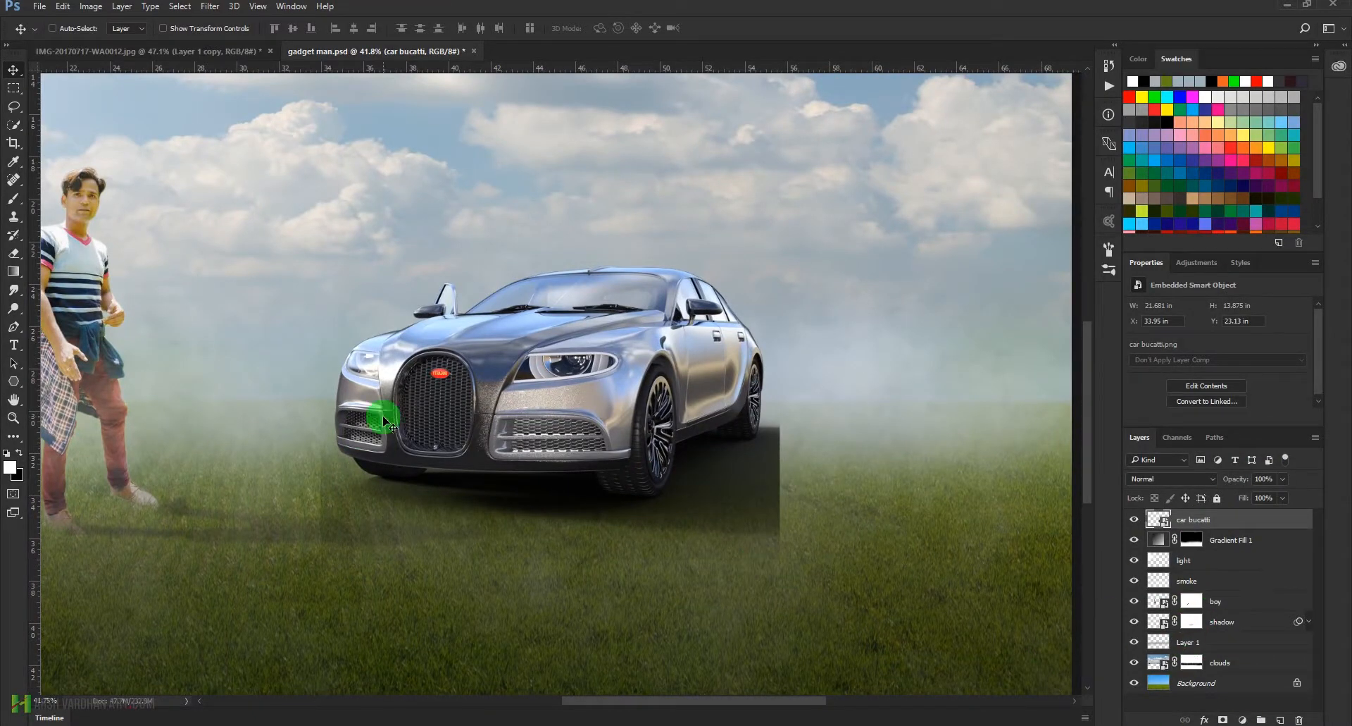
{"action": "key", "text": "w"}
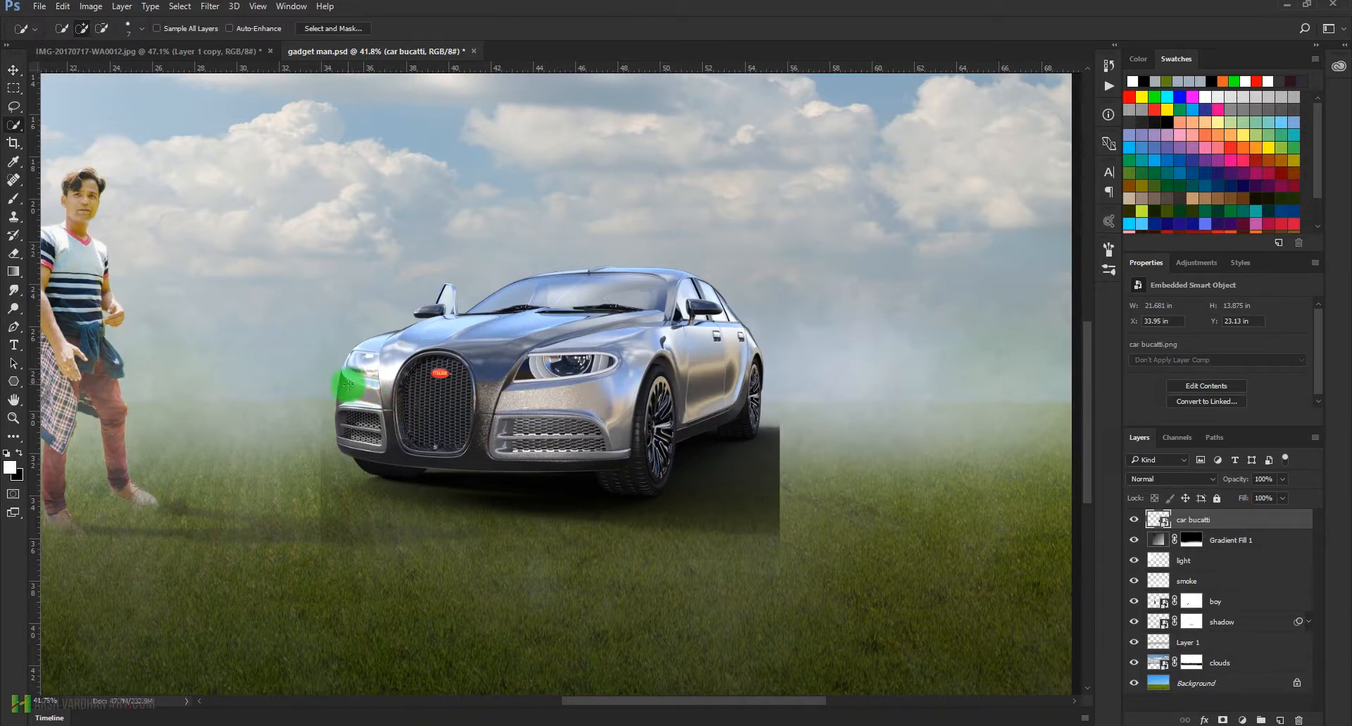
{"action": "mouse_move", "coordinate": [346, 424]}
{"action": "left_mouse_down"}
{"action": "mouse_move", "coordinate": [383, 441]}
{"action": "mouse_move", "coordinate": [330, 451]}
{"action": "mouse_move", "coordinate": [423, 453]}
{"action": "mouse_move", "coordinate": [365, 462]}
{"action": "mouse_move", "coordinate": [459, 479]}
{"action": "mouse_move", "coordinate": [562, 486]}
{"action": "mouse_move", "coordinate": [658, 468]}
{"action": "mouse_move", "coordinate": [415, 534]}
{"action": "left_mouse_up"}
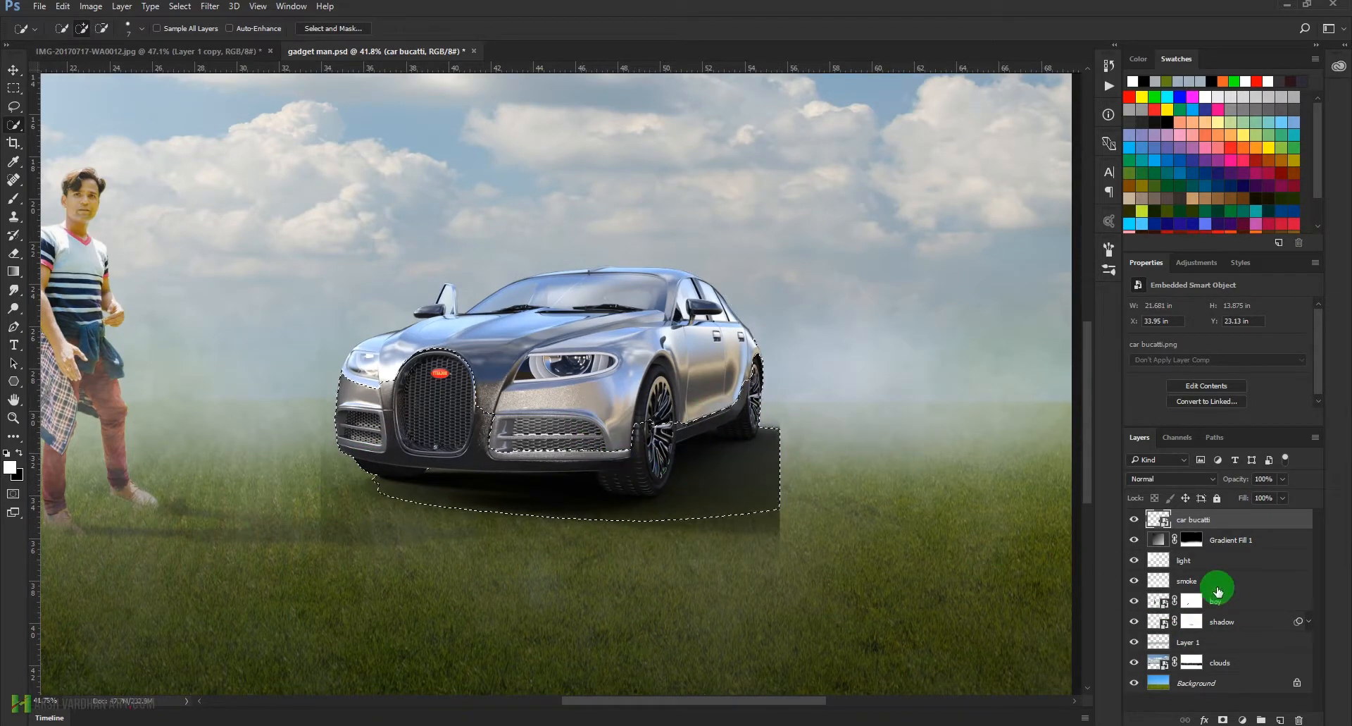
{"action": "left_click", "coordinate": [1225, 719]}
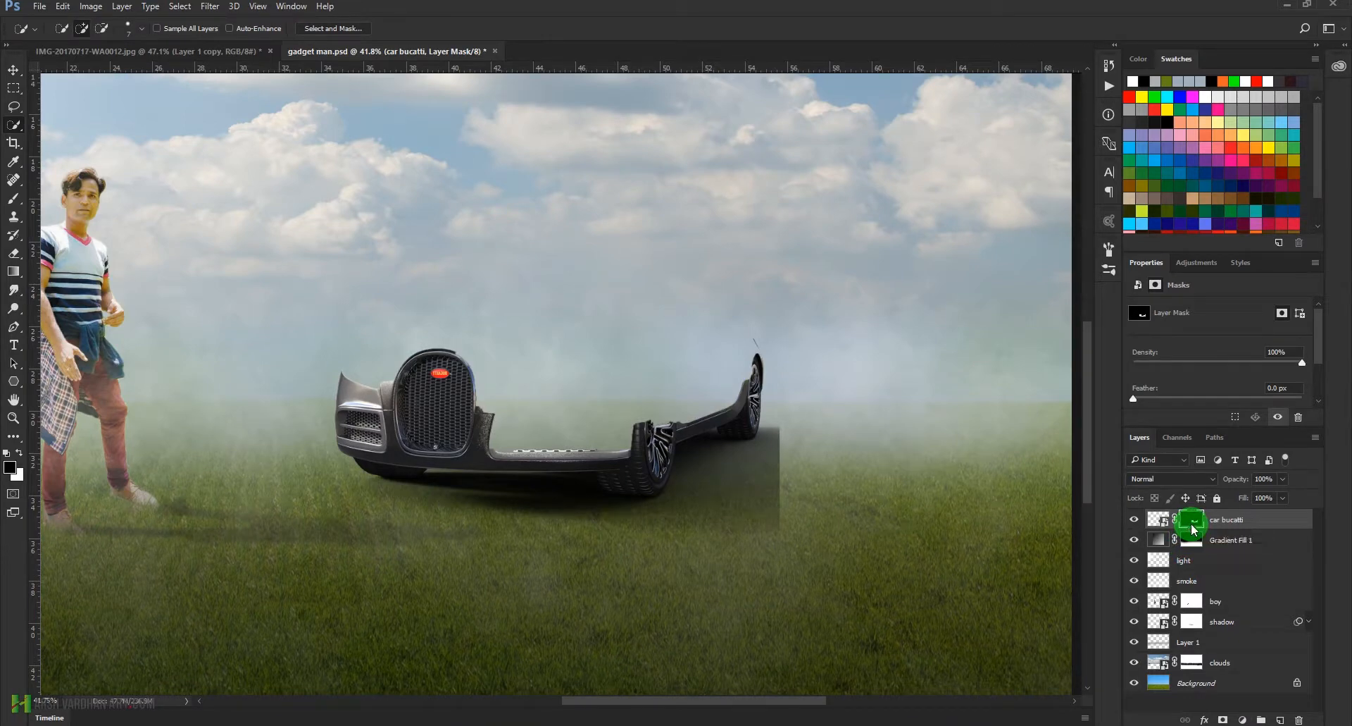
{"action": "key", "text": "ctrl+i"}
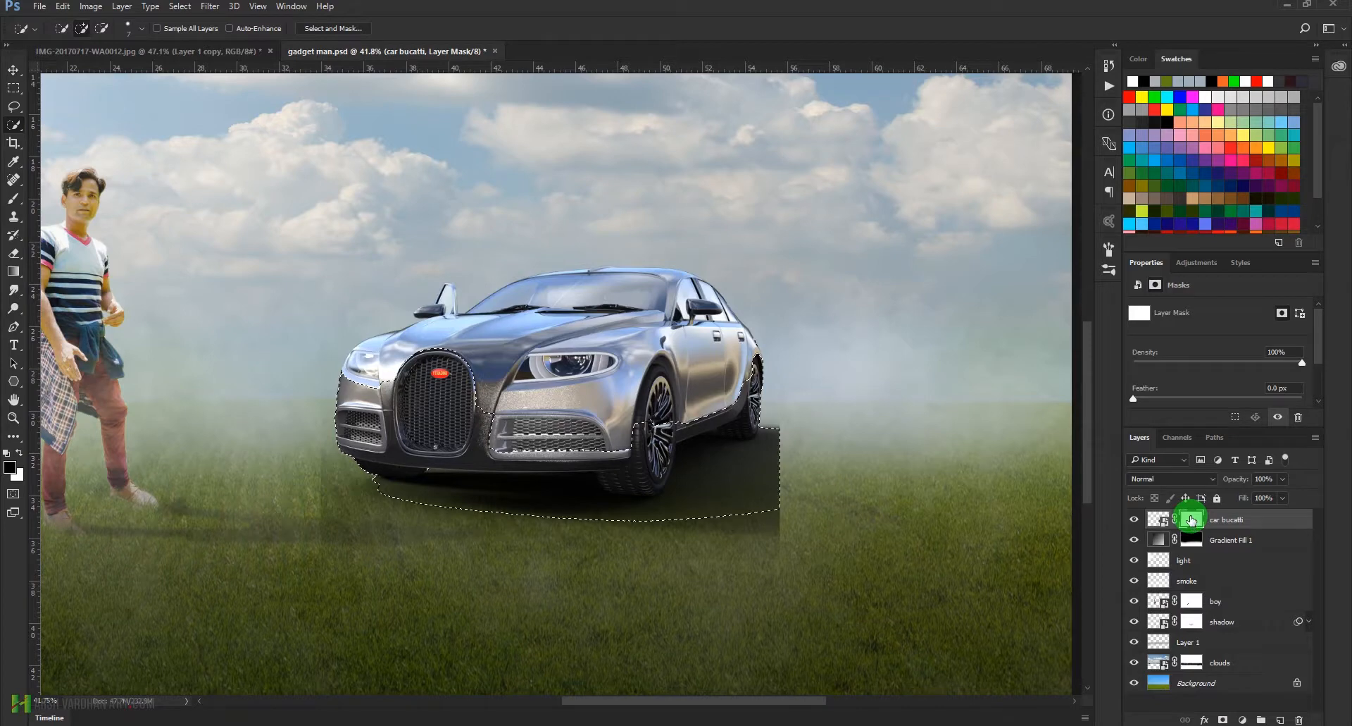
Step: Invert the selection, paint black on the car's mask around the ground shadow with a 1000 px soft brush, and deselect
{"action": "key", "text": "b"}
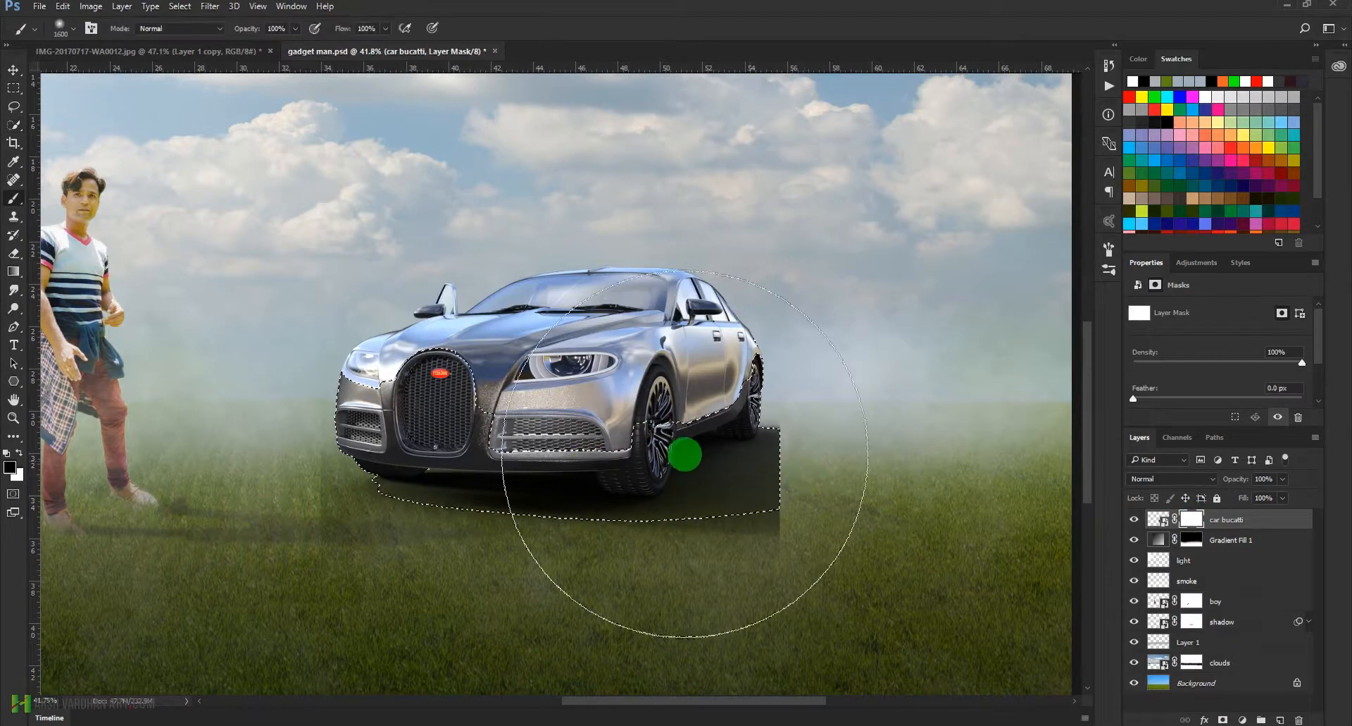
{"action": "key", "text": "bracketleft"}
{"action": "key", "text": "bracketleft"}
{"action": "key", "text": "bracketleft"}
{"action": "key", "text": "bracketleft"}
{"action": "key", "text": "bracketleft"}
{"action": "key", "text": "bracketleft"}
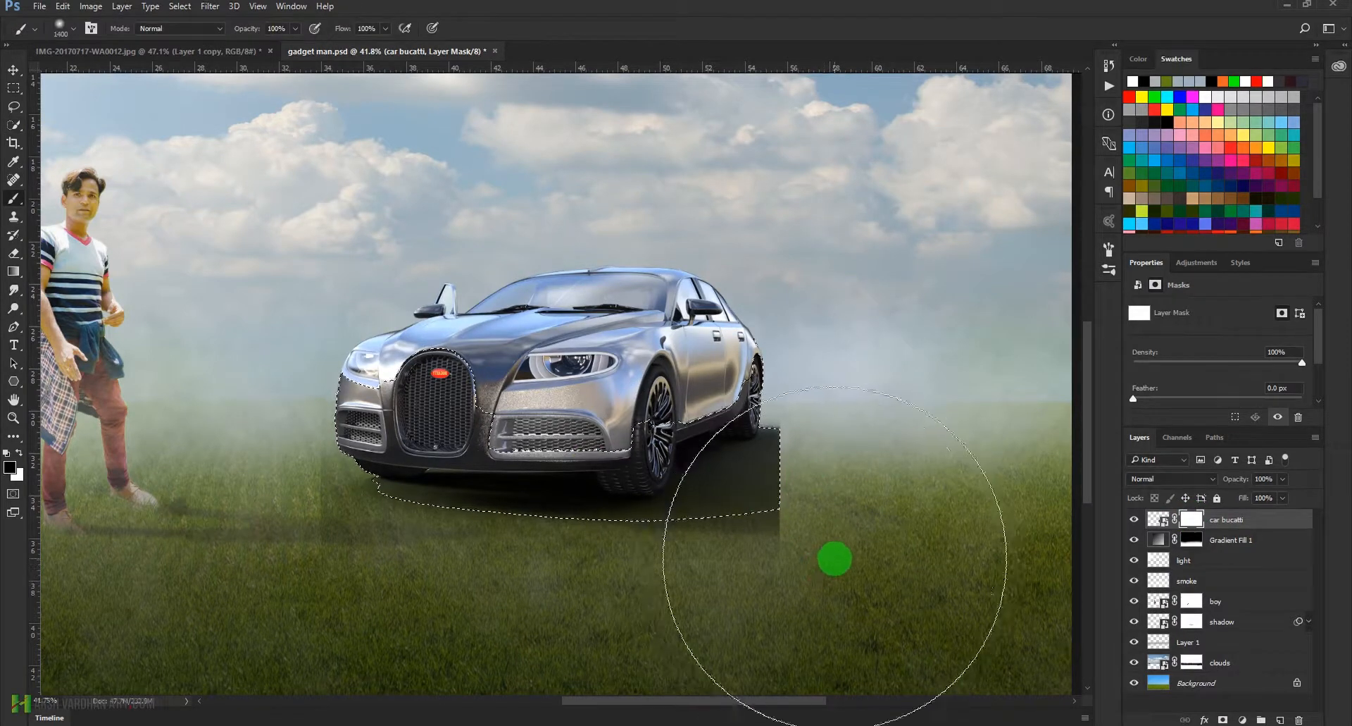
{"action": "key", "text": "ctrl+shift+i"}
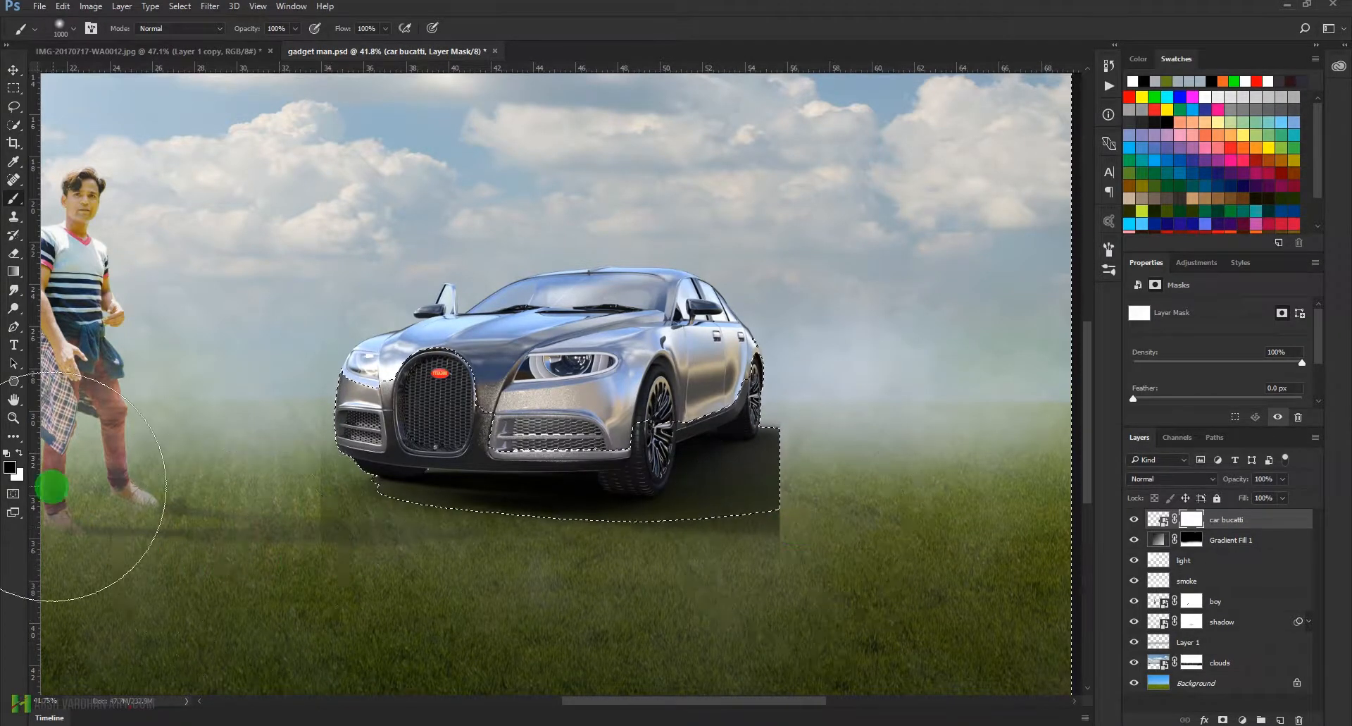
{"action": "mouse_move", "coordinate": [577, 552]}
{"action": "left_mouse_down"}
{"action": "mouse_move", "coordinate": [757, 550]}
{"action": "mouse_move", "coordinate": [423, 581]}
{"action": "mouse_move", "coordinate": [266, 556]}
{"action": "left_mouse_up"}
{"action": "left_click", "coordinate": [284, 541]}
{"action": "left_click", "coordinate": [297, 556]}
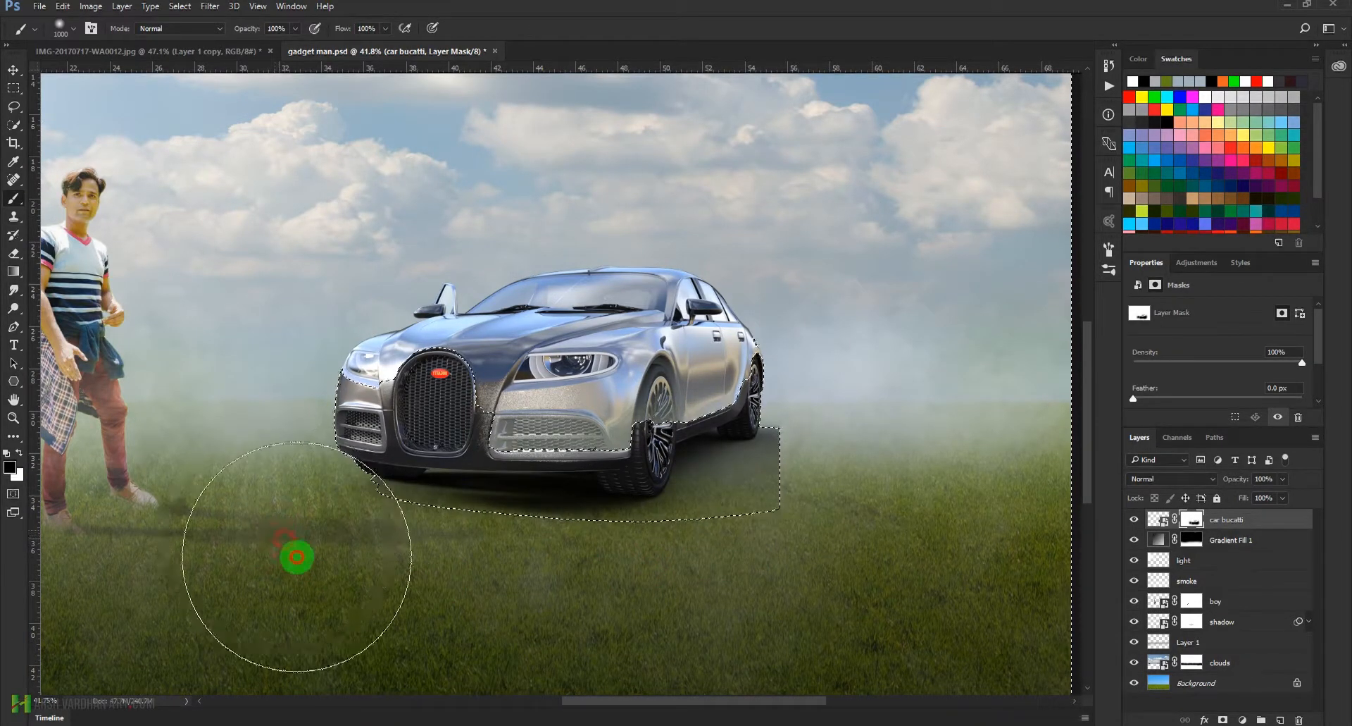
{"action": "left_click", "coordinate": [319, 561]}
{"action": "left_click", "coordinate": [345, 576]}
{"action": "key", "text": "ctrl+d"}
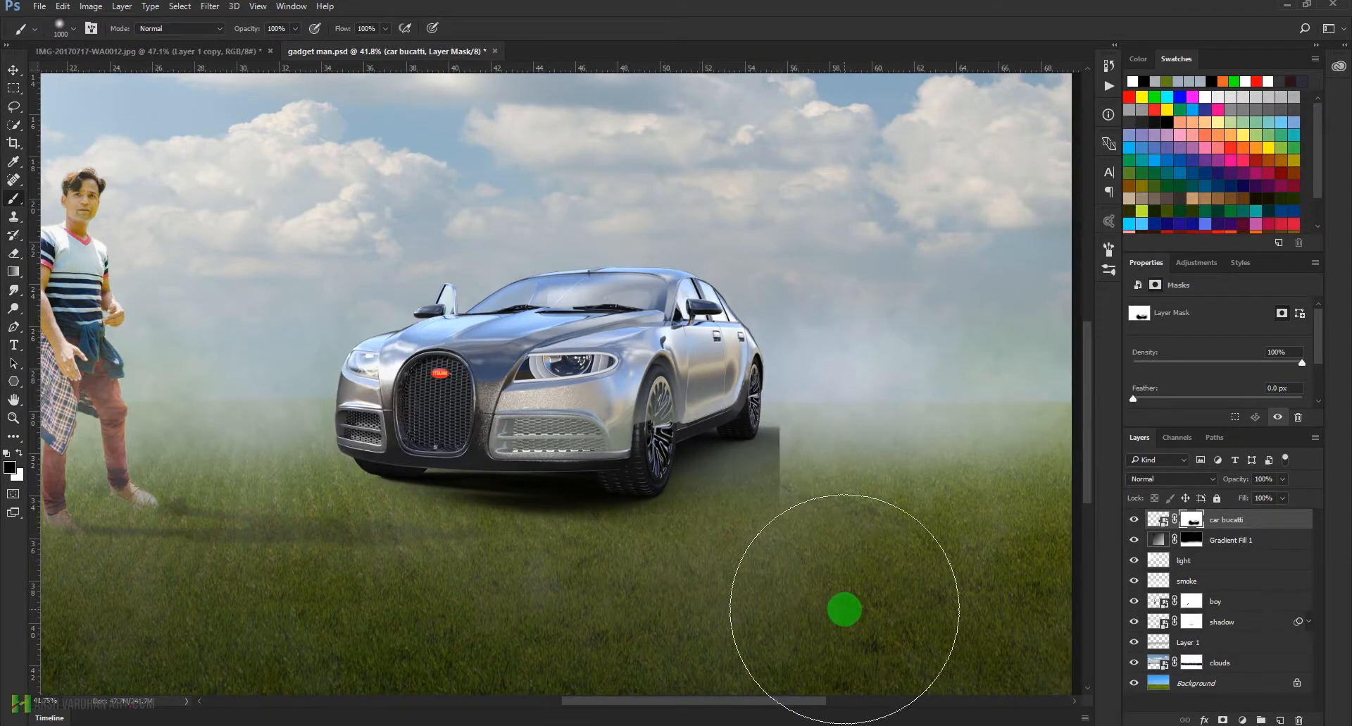
Step: Shrink the brush to 125 px and mask out the hard shadow corner behind the car's rear wheel
{"action": "key", "text": "bracketleft"}
{"action": "key", "text": "bracketleft"}
{"action": "key", "text": "bracketleft"}
{"action": "key", "text": "bracketleft"}
{"action": "key", "text": "bracketleft"}
{"action": "key", "text": "bracketleft"}
{"action": "key", "text": "bracketleft"}
{"action": "key", "text": "bracketleft"}
{"action": "key", "text": "bracketleft"}
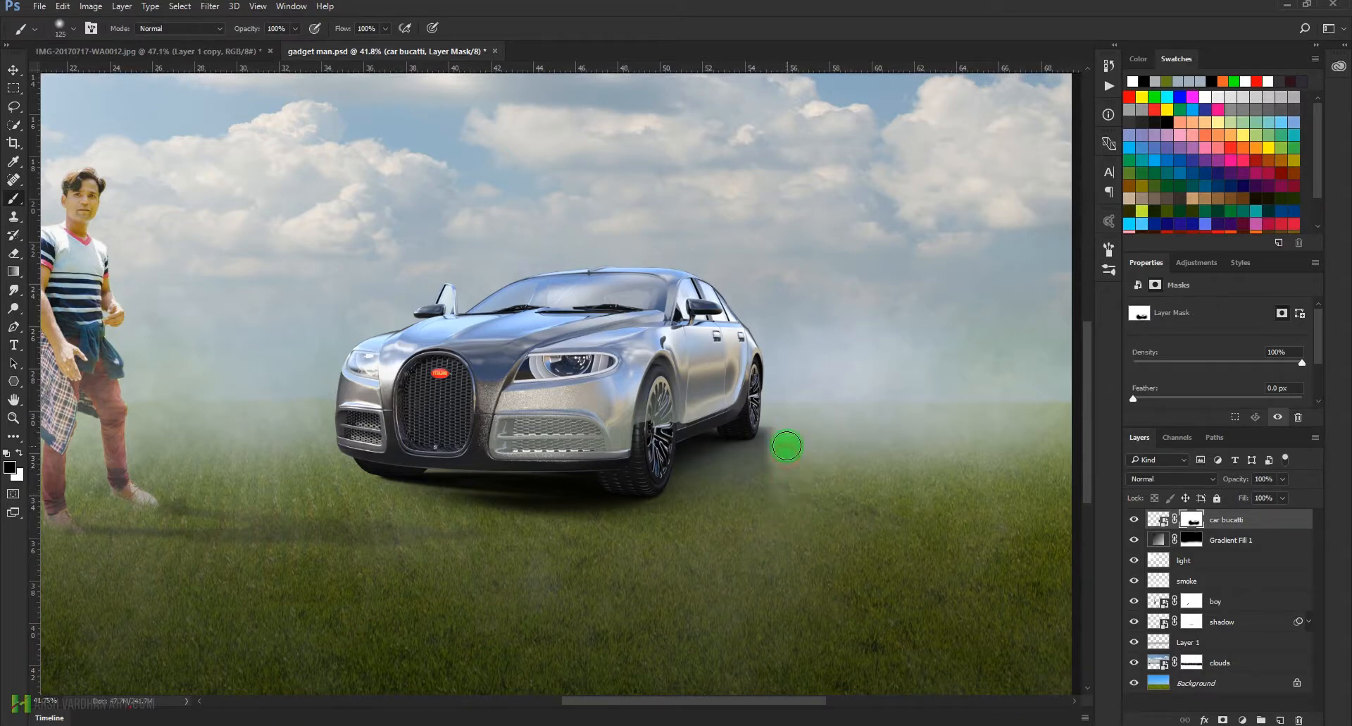
{"action": "left_click_drag", "start_coordinate": [794, 466], "coordinate": [774, 463]}
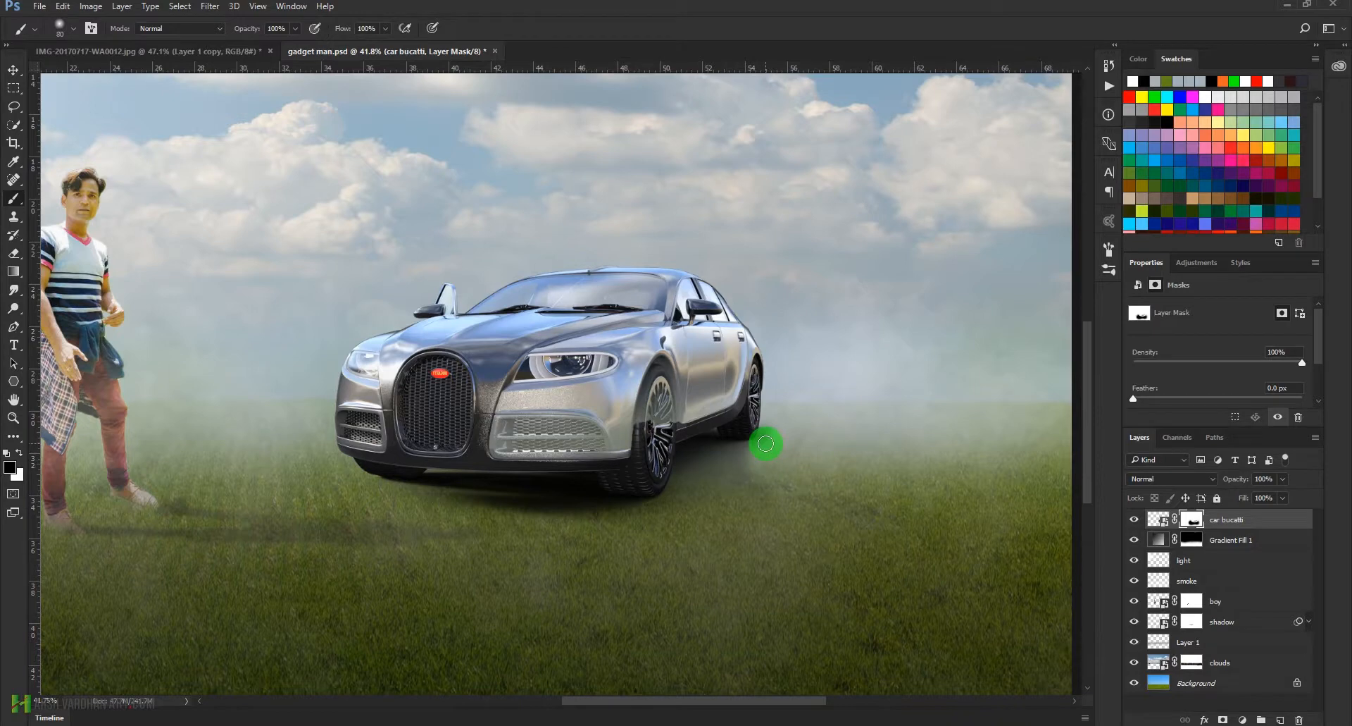
Step: Lower the brush opacity to 20% and fade the remaining shadow edge beside the rear wheel at 175 px
{"action": "key", "text": "2"}
{"action": "left_click", "coordinate": [781, 441]}
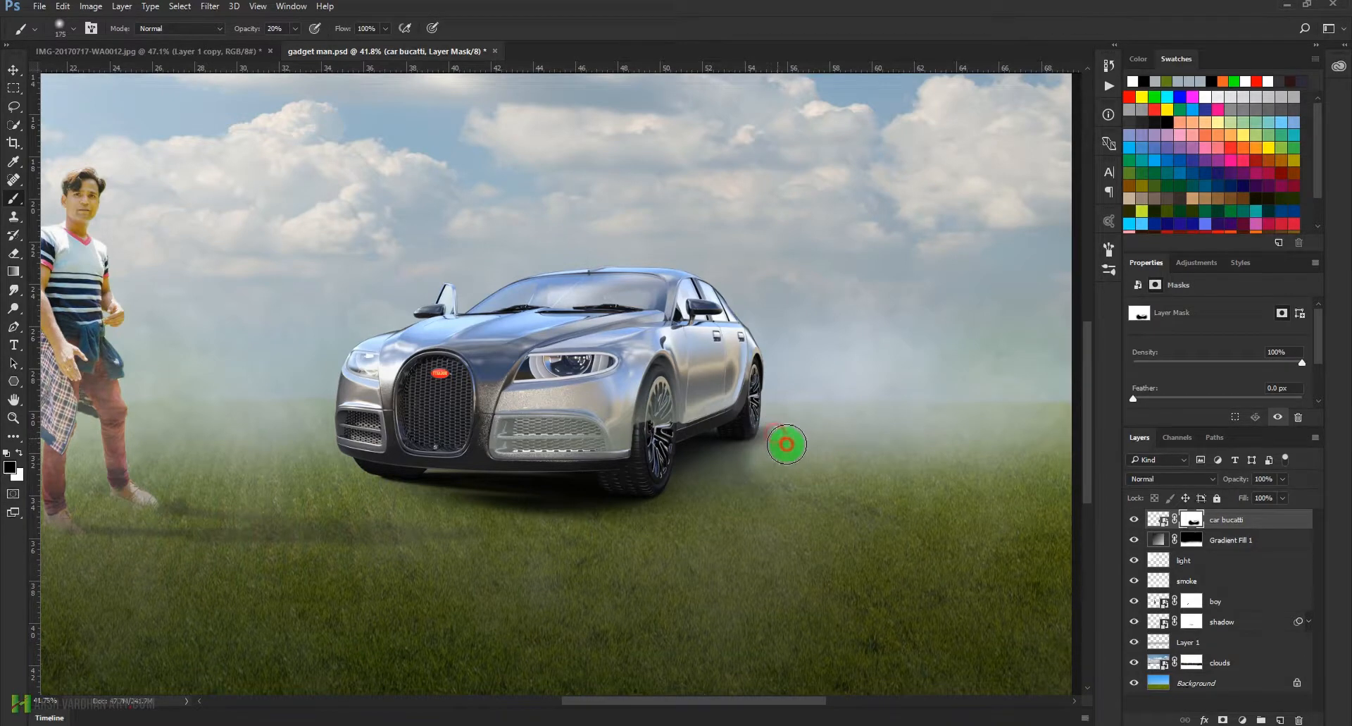
{"action": "left_click_drag", "start_coordinate": [780, 425], "coordinate": [806, 425]}
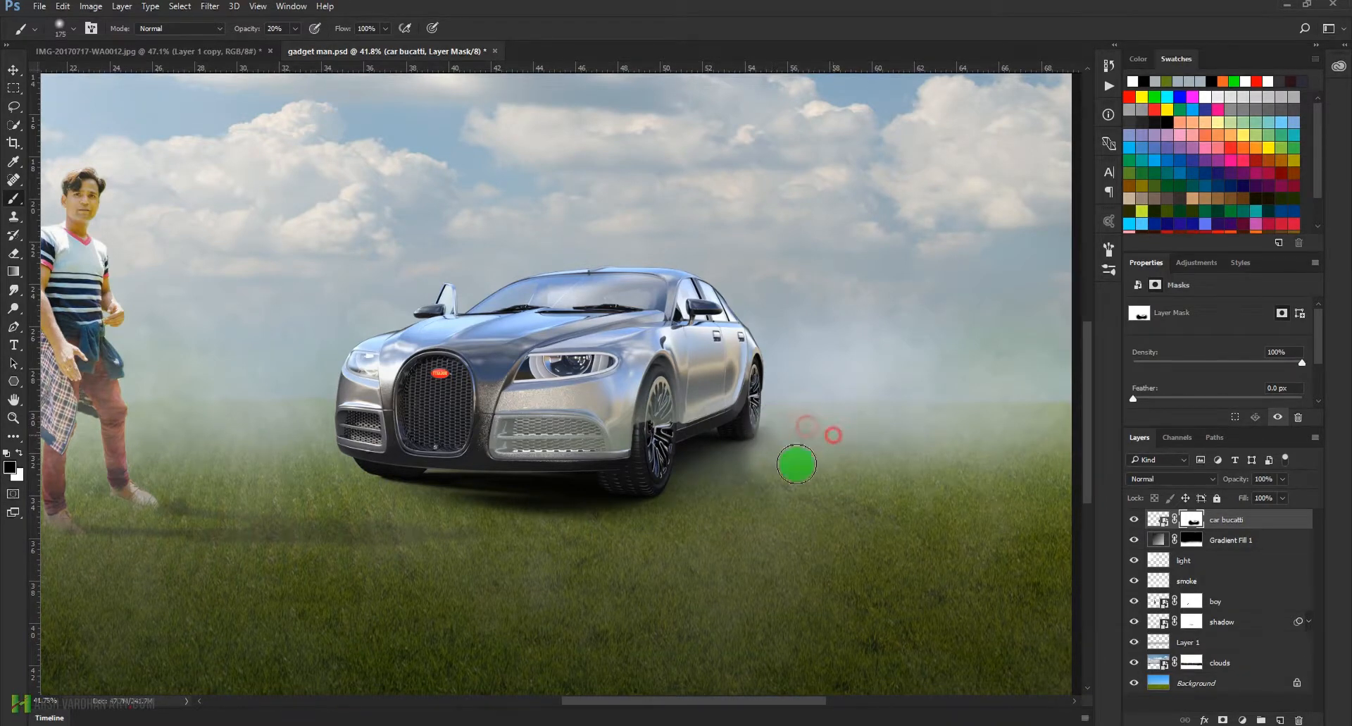
{"action": "left_click_drag", "start_coordinate": [829, 537], "coordinate": [770, 544]}
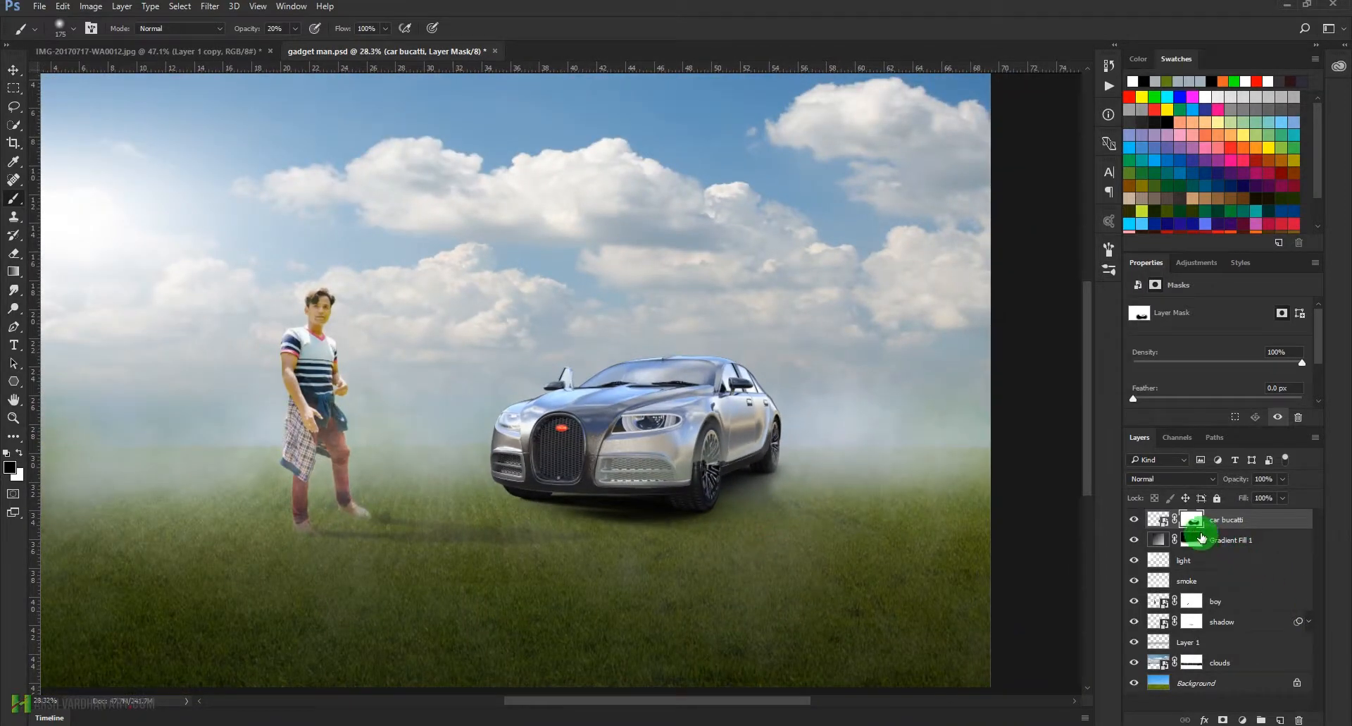
Step: Brush the car's layer mask at 20% opacity to soften the shadow on the grass below the front bumper and wheel
{"action": "left_click", "coordinate": [1161, 523]}
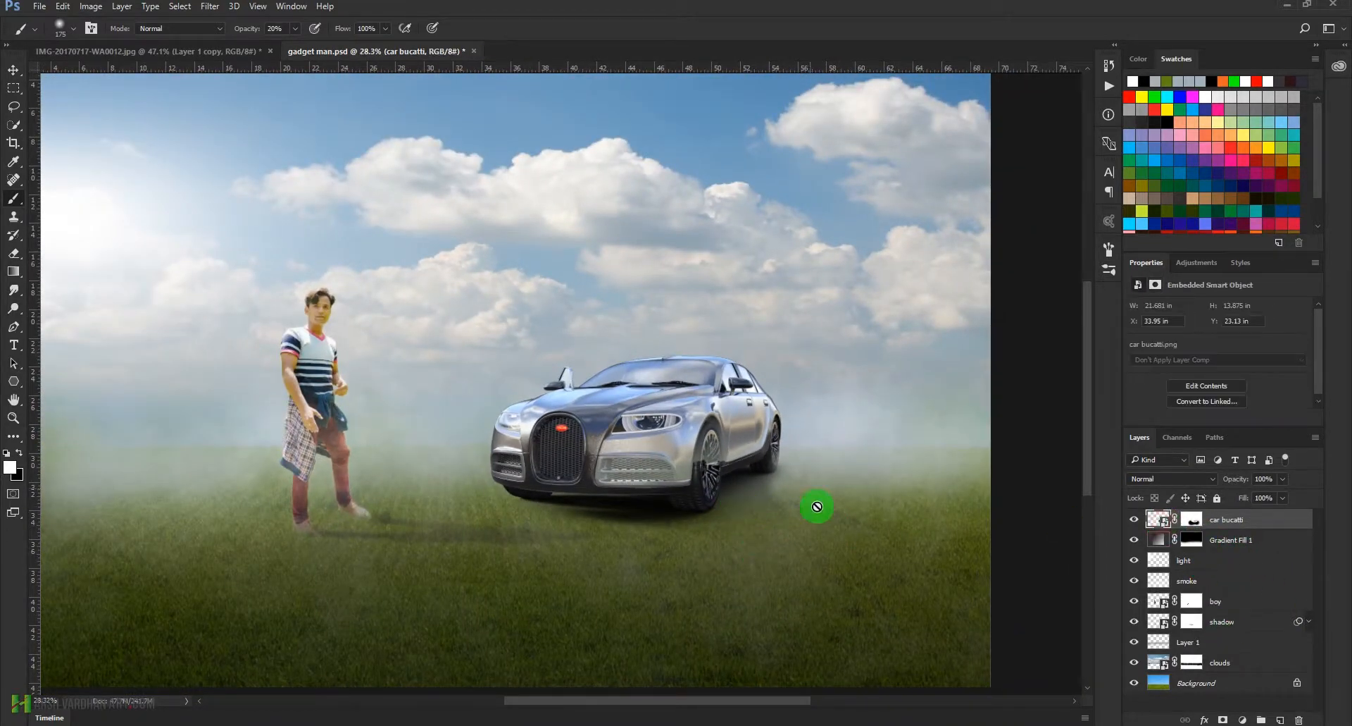
{"action": "left_click_drag", "start_coordinate": [667, 489], "coordinate": [431, 481]}
{"action": "left_click", "coordinate": [1192, 520]}
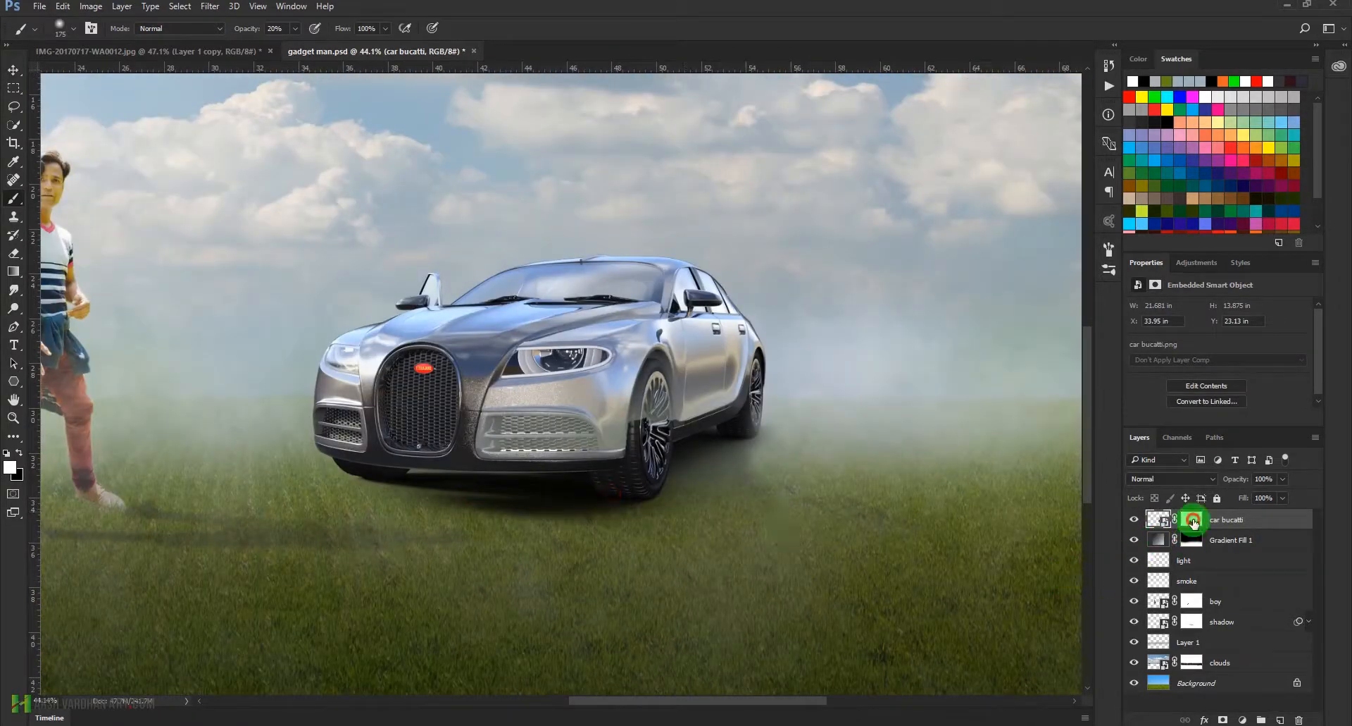
{"action": "left_click_drag", "start_coordinate": [596, 535], "coordinate": [444, 510]}
{"action": "mouse_move", "coordinate": [637, 545]}
{"action": "left_mouse_down"}
{"action": "mouse_move", "coordinate": [457, 516]}
{"action": "mouse_move", "coordinate": [611, 533]}
{"action": "left_mouse_up"}
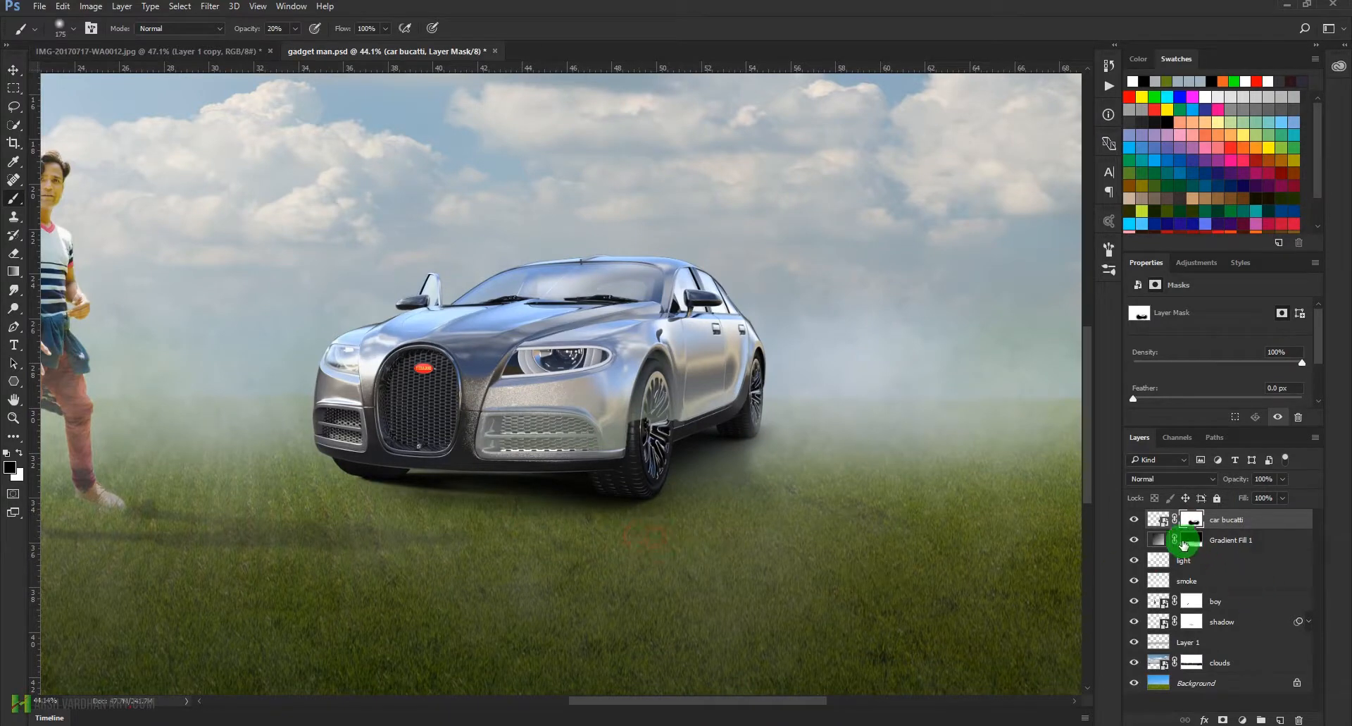
Step: Create a new layer directly beneath the car layer and ready an enlarged soft brush with black as the foreground colour
{"action": "left_click", "coordinate": [1280, 719], "text": "ctrl"}
{"action": "key", "text": "x"}
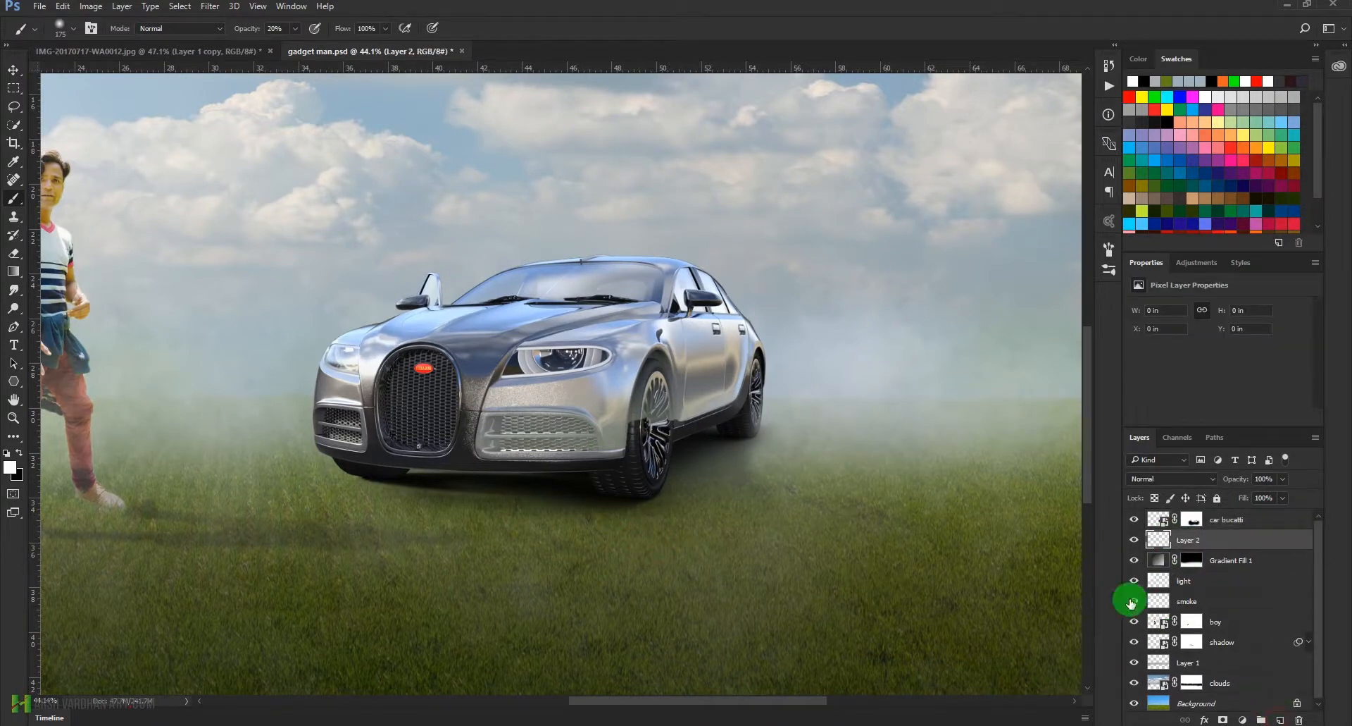
{"action": "left_click_drag", "start_coordinate": [812, 509], "coordinate": [752, 510]}
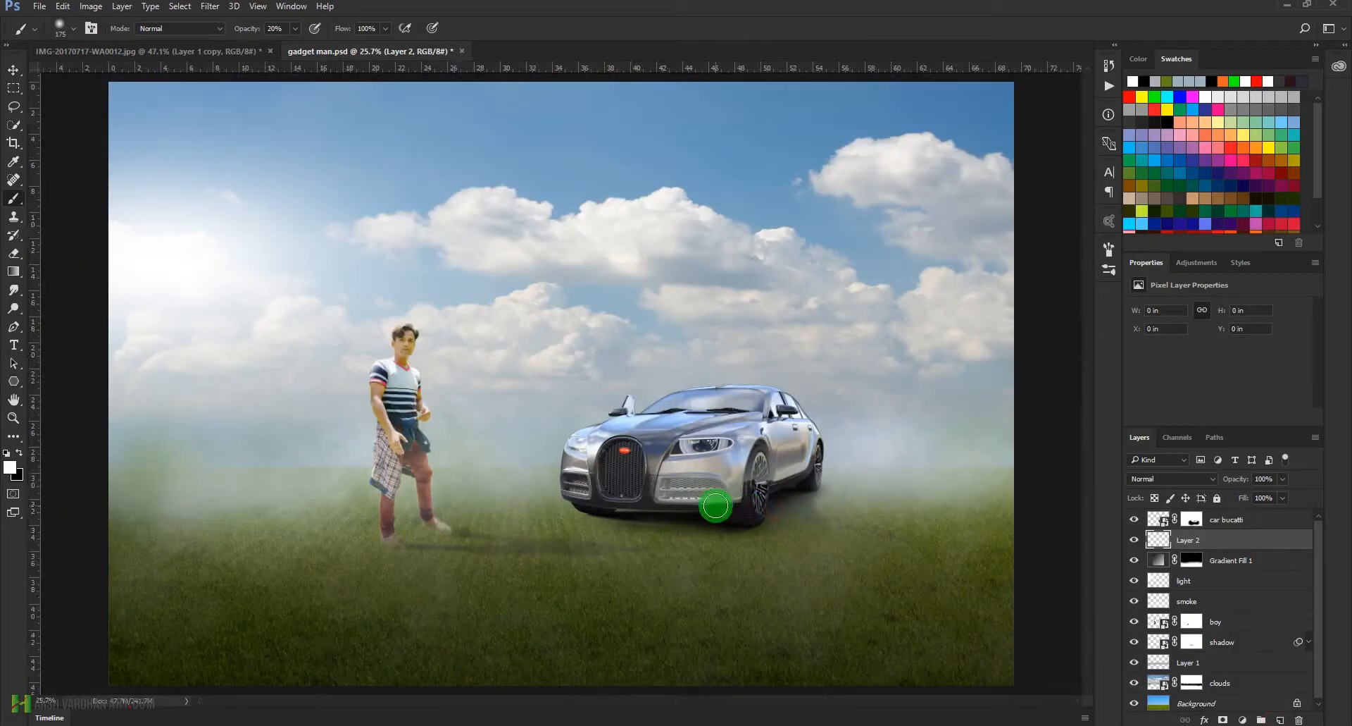
{"action": "key", "text": "bracketright"}
{"action": "key", "text": "bracketright"}
{"action": "left_click", "coordinate": [19, 454]}
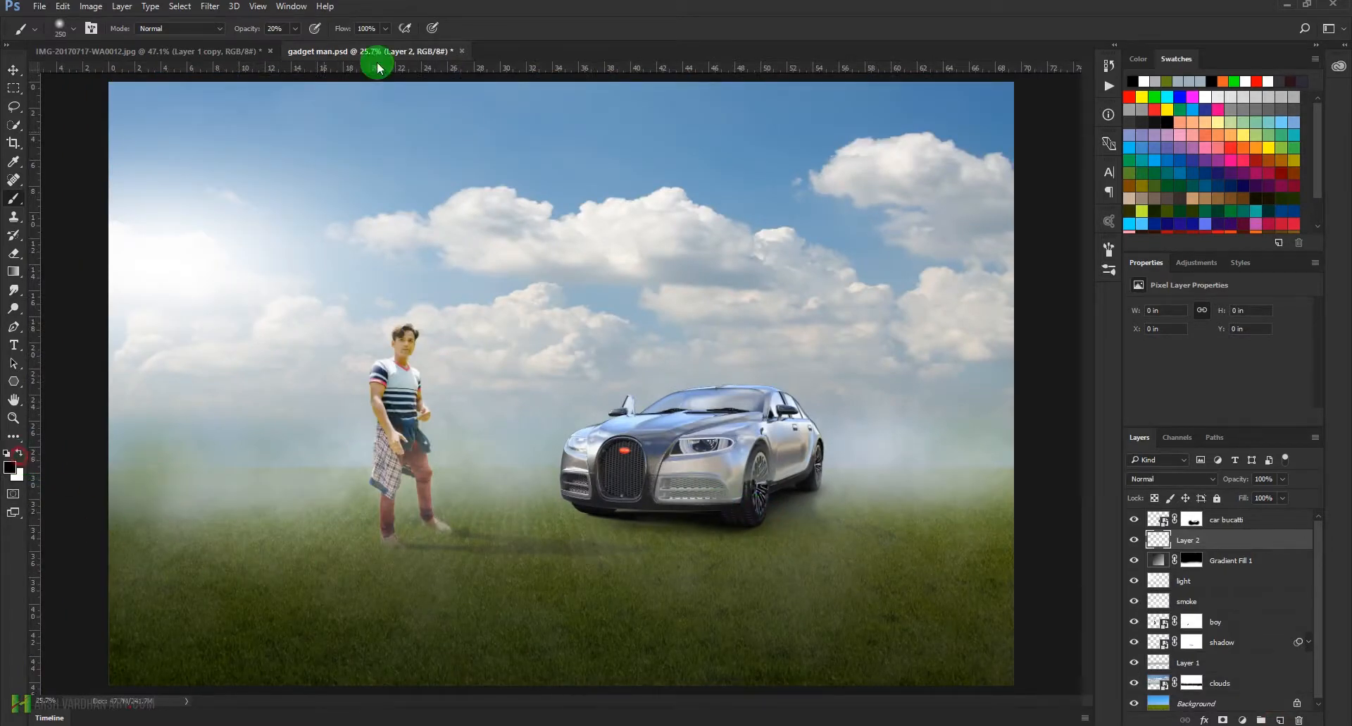
{"action": "key", "text": "bracketright"}
{"action": "key", "text": "bracketright"}
Step: Paint black at 20% opacity with a 300 px brush on the grass behind the car's rear wheel, undoing the last strokes
{"action": "left_click_drag", "start_coordinate": [817, 512], "coordinate": [977, 523]}
{"action": "key", "text": "bracketleft"}
{"action": "key", "text": "bracketleft"}
{"action": "key", "text": "bracketleft"}
{"action": "left_click_drag", "start_coordinate": [816, 503], "coordinate": [894, 517]}
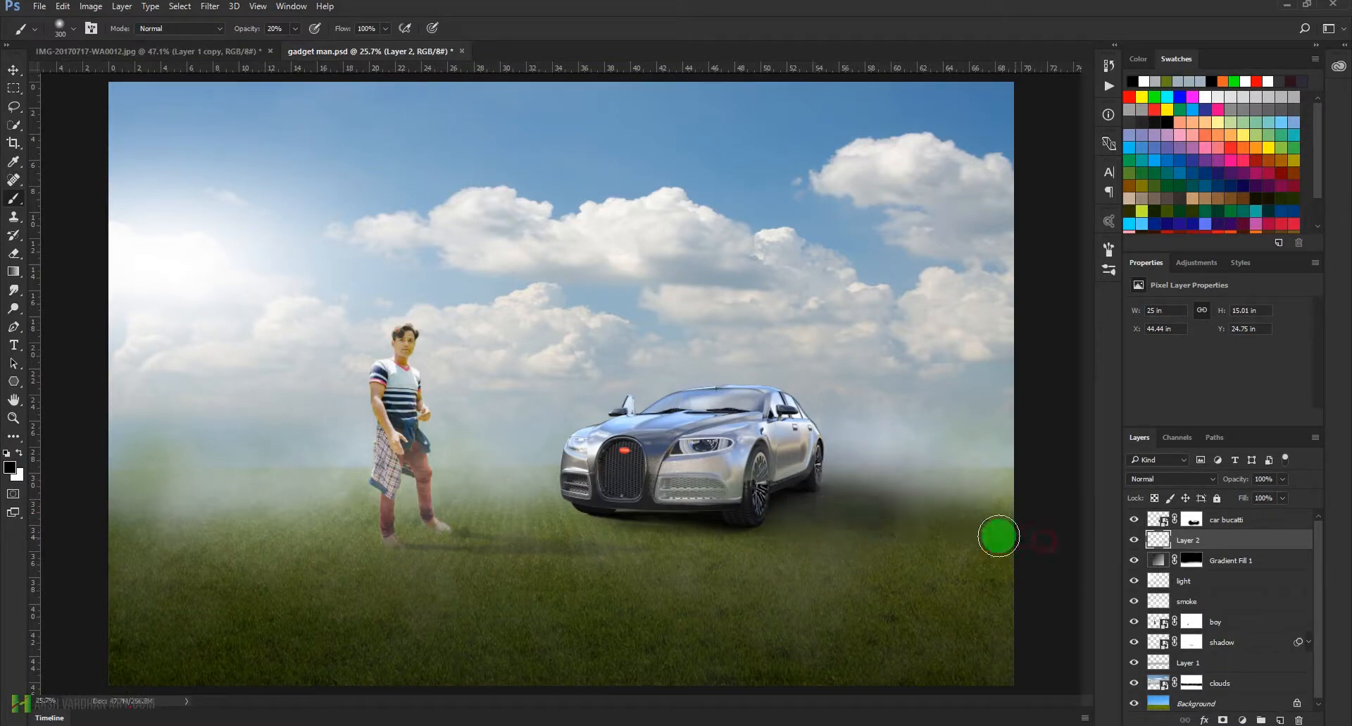
{"action": "key", "text": "ctrl+z"}
{"action": "left_click_drag", "start_coordinate": [806, 498], "coordinate": [884, 501]}
{"action": "key", "text": "ctrl+z"}
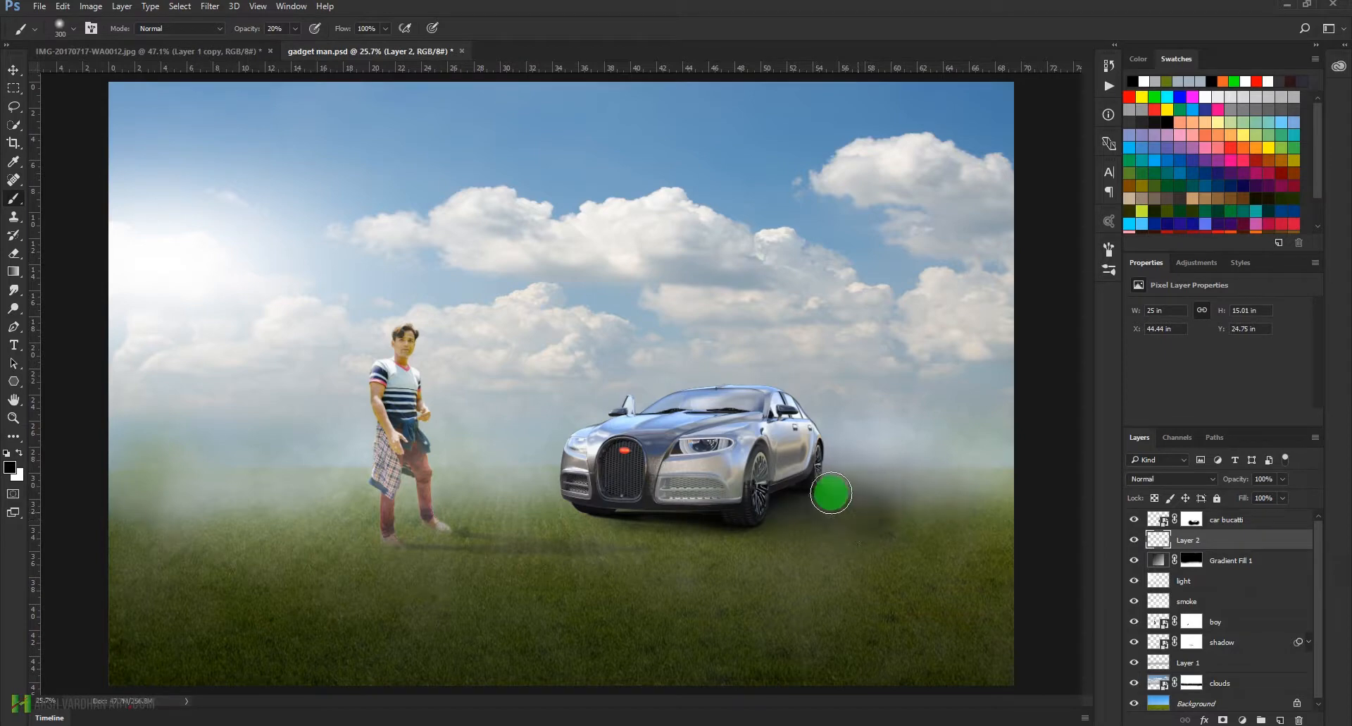
Step: Darken the grass beside the car with the brush at 10% opacity and reduce the new shadow layer's opacity to 65%
{"action": "key", "text": "1"}
{"action": "mouse_move", "coordinate": [818, 486]}
{"action": "left_mouse_down"}
{"action": "mouse_move", "coordinate": [875, 525]}
{"action": "mouse_move", "coordinate": [1010, 545]}
{"action": "left_mouse_up"}
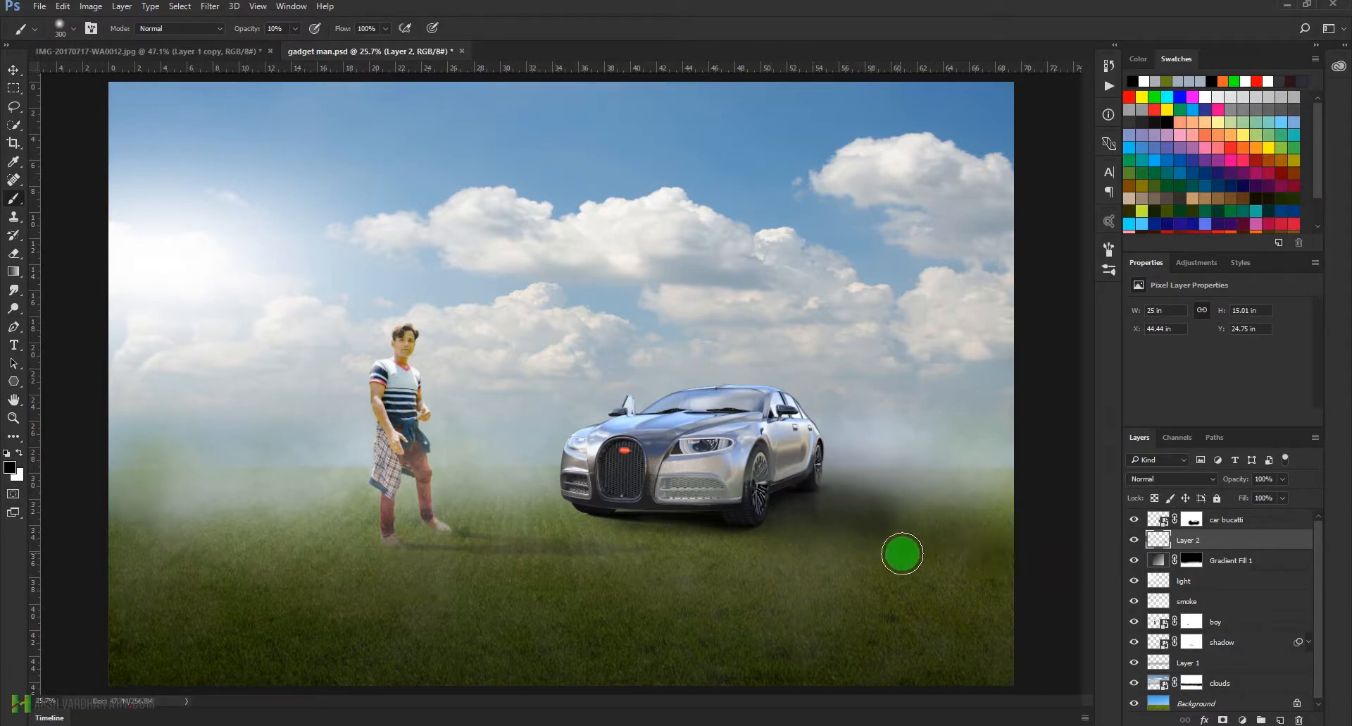
{"action": "left_click_drag", "start_coordinate": [805, 431], "coordinate": [773, 477]}
{"action": "left_click_drag", "start_coordinate": [1283, 479], "coordinate": [1261, 500]}
{"action": "left_click_drag", "start_coordinate": [691, 512], "coordinate": [647, 516]}
{"action": "left_click_drag", "start_coordinate": [690, 565], "coordinate": [778, 516]}
{"action": "left_click_drag", "start_coordinate": [634, 499], "coordinate": [662, 497]}
{"action": "left_click_drag", "start_coordinate": [675, 442], "coordinate": [665, 439]}
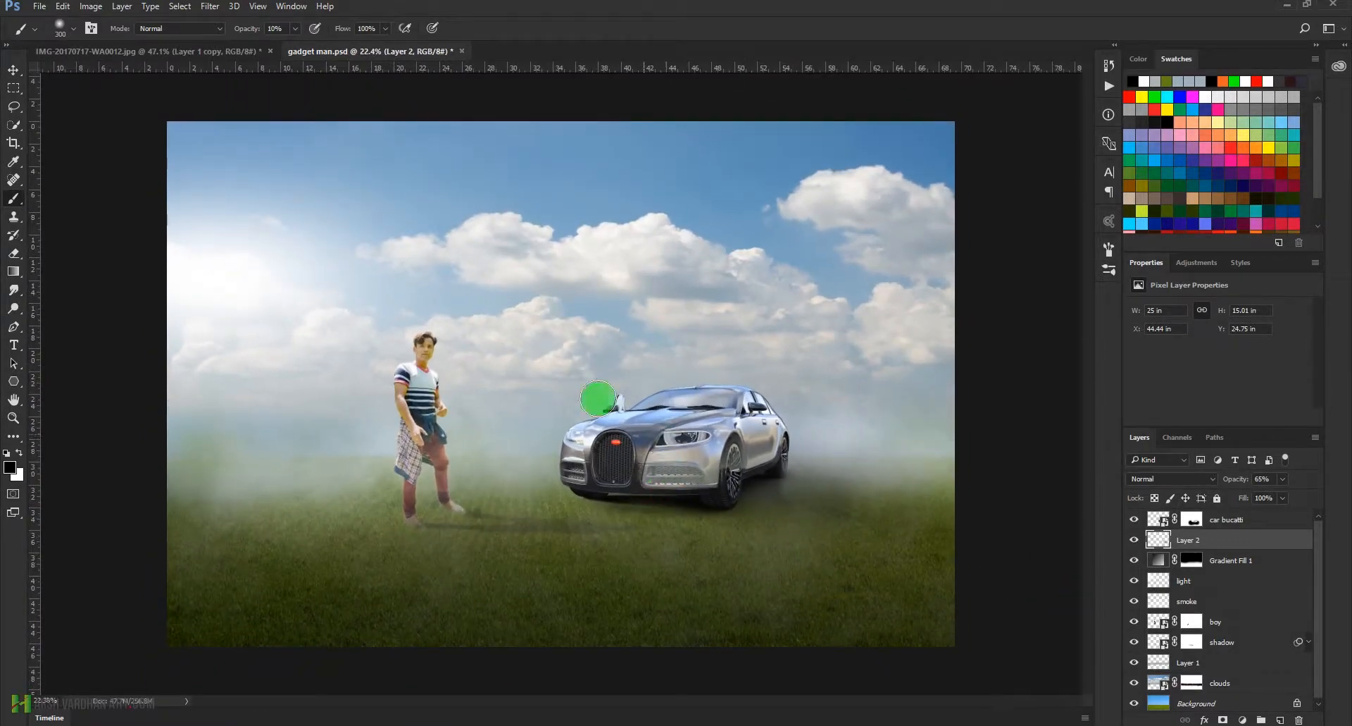
Step: Add a Color Balance adjustment layer above the car layer and adjust its midtones
{"action": "left_click", "coordinate": [1153, 517]}
{"action": "left_click", "coordinate": [1196, 266]}
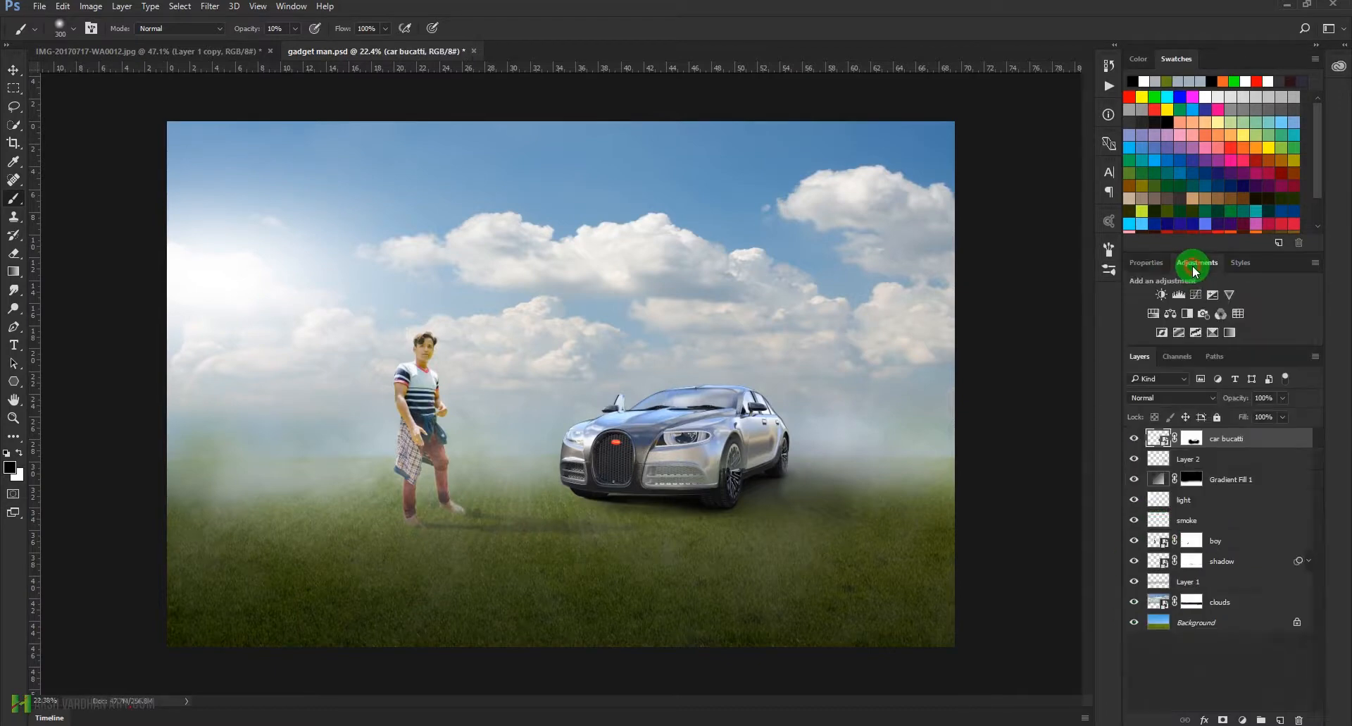
{"action": "left_click", "coordinate": [1171, 314]}
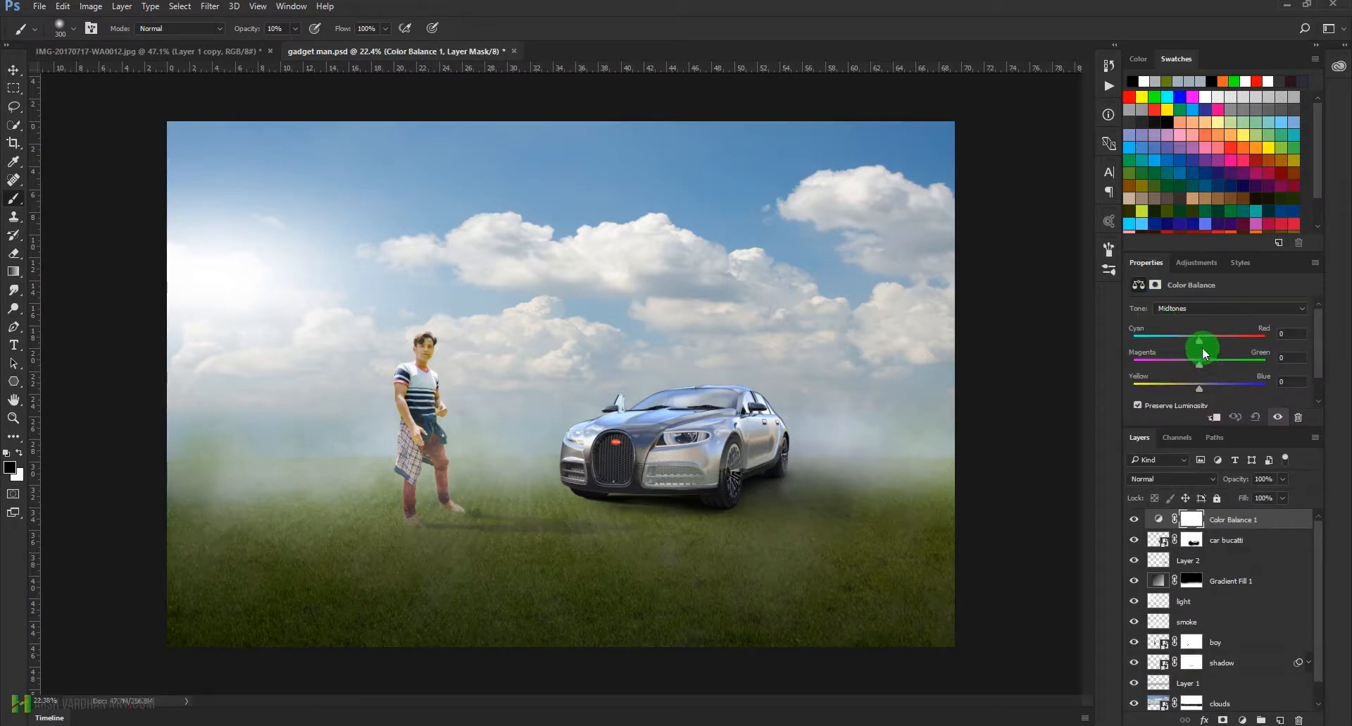
{"action": "mouse_move", "coordinate": [1198, 342]}
{"action": "left_mouse_down"}
{"action": "mouse_move", "coordinate": [1206, 393]}
{"action": "mouse_move", "coordinate": [1193, 392]}
{"action": "mouse_move", "coordinate": [1199, 327]}
{"action": "left_mouse_up"}
Step: Set the Color Balance shadows to Cyan-Red -1, Magenta-Green +13 and Yellow-Blue -11
{"action": "left_click", "coordinate": [1207, 310]}
{"action": "left_click", "coordinate": [1194, 321]}
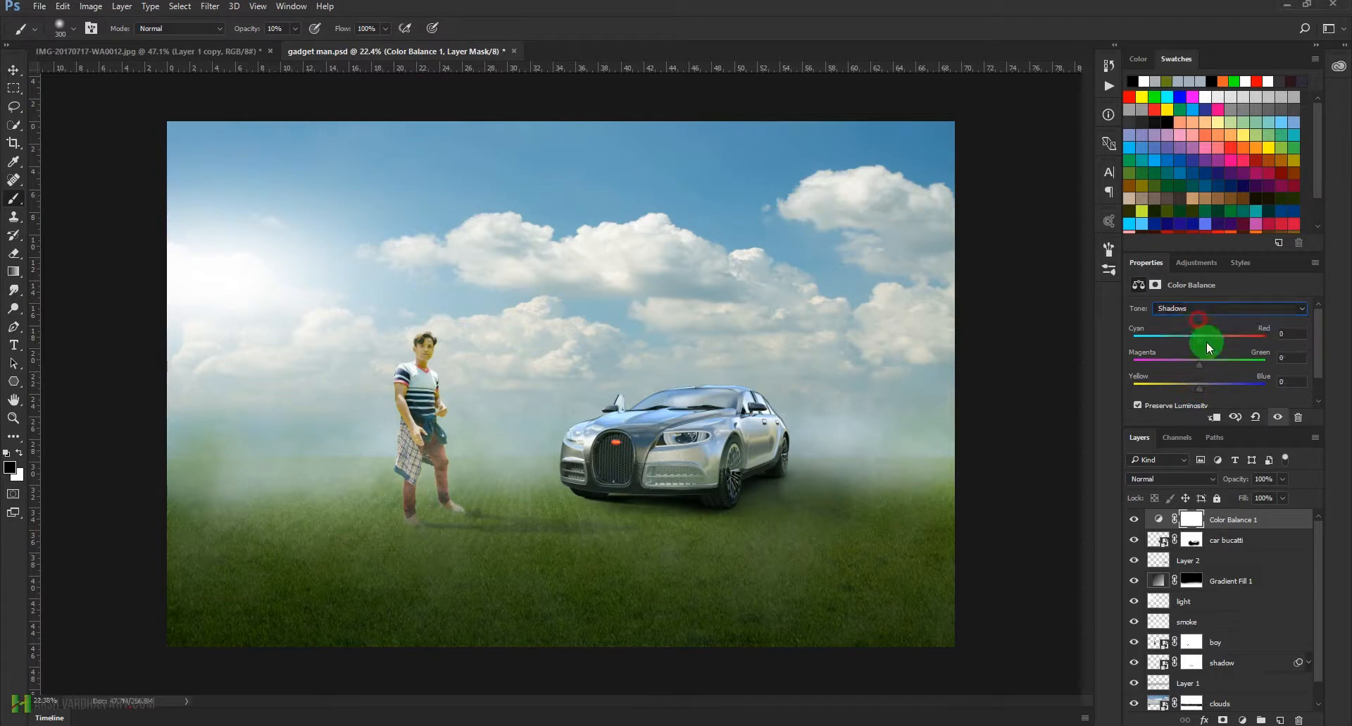
{"action": "left_click_drag", "start_coordinate": [1202, 337], "coordinate": [1192, 387]}
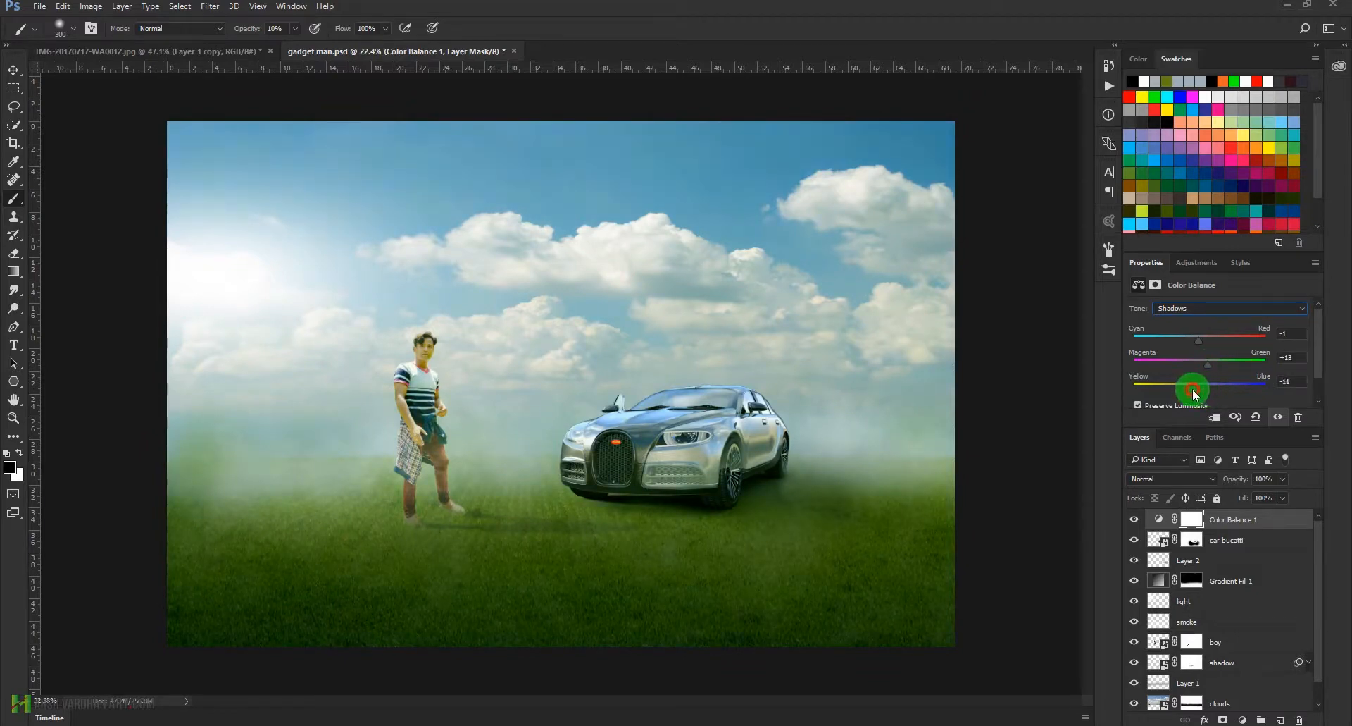
Step: Set the Color Balance highlights to Cyan-Red -1, Magenta-Green -2 and Yellow-Blue -5
{"action": "left_click", "coordinate": [1192, 310]}
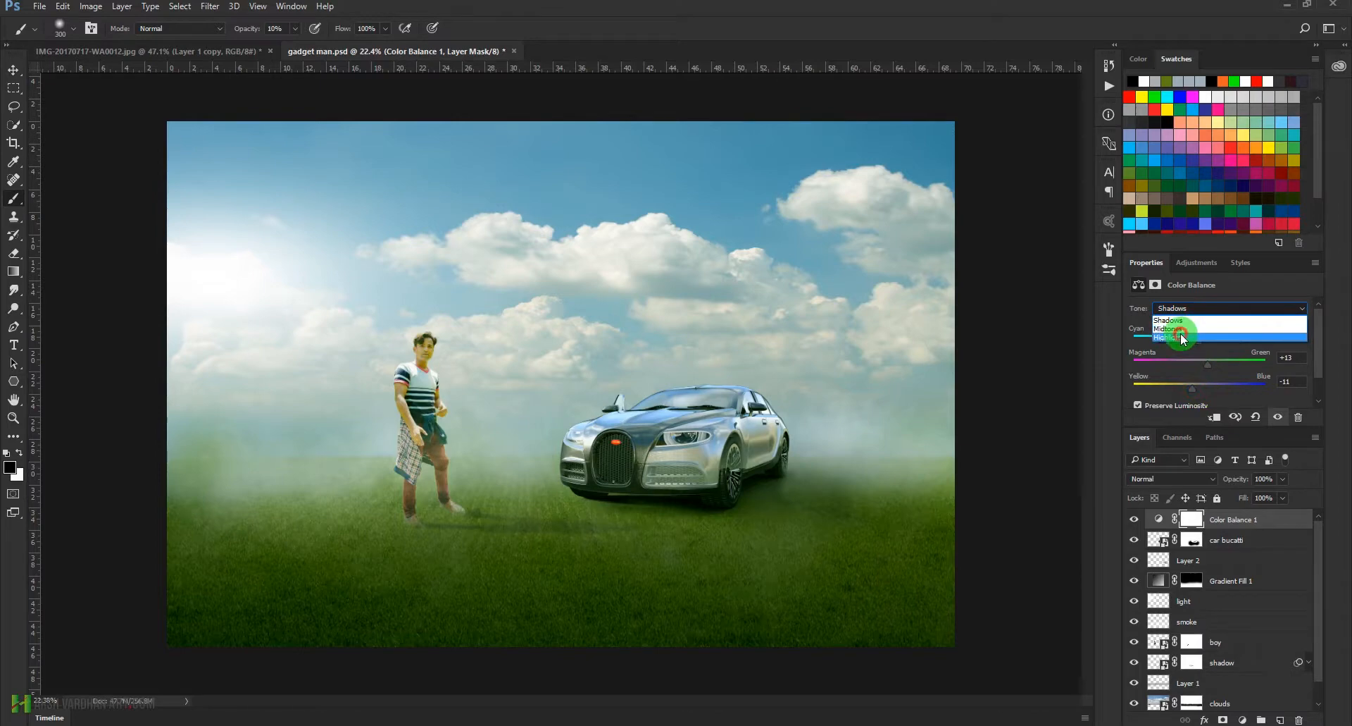
{"action": "left_click", "coordinate": [1196, 337]}
{"action": "left_click_drag", "start_coordinate": [1201, 340], "coordinate": [1200, 345]}
{"action": "left_click_drag", "start_coordinate": [1200, 365], "coordinate": [1199, 387]}
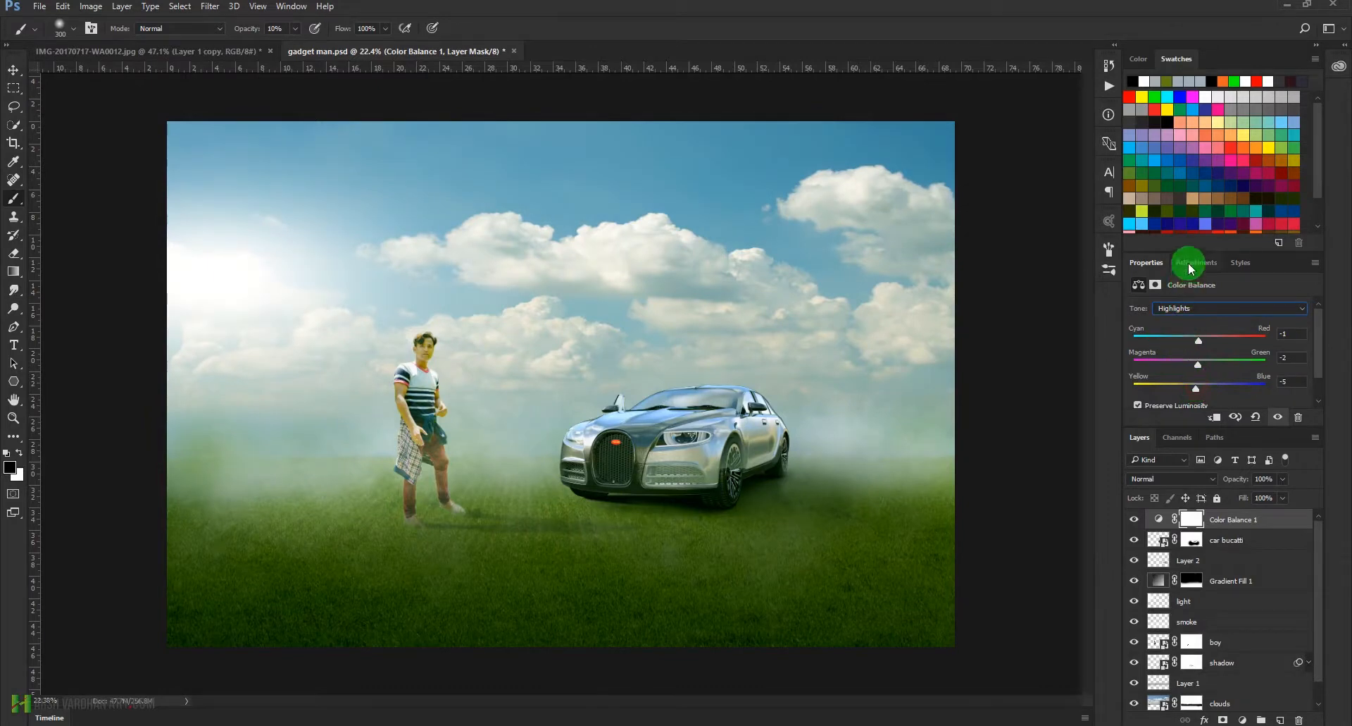
Step: Add a Photo Filter adjustment layer on top, try several warming and cooling presets, and choose Deep Emerald
{"action": "left_click", "coordinate": [1191, 267]}
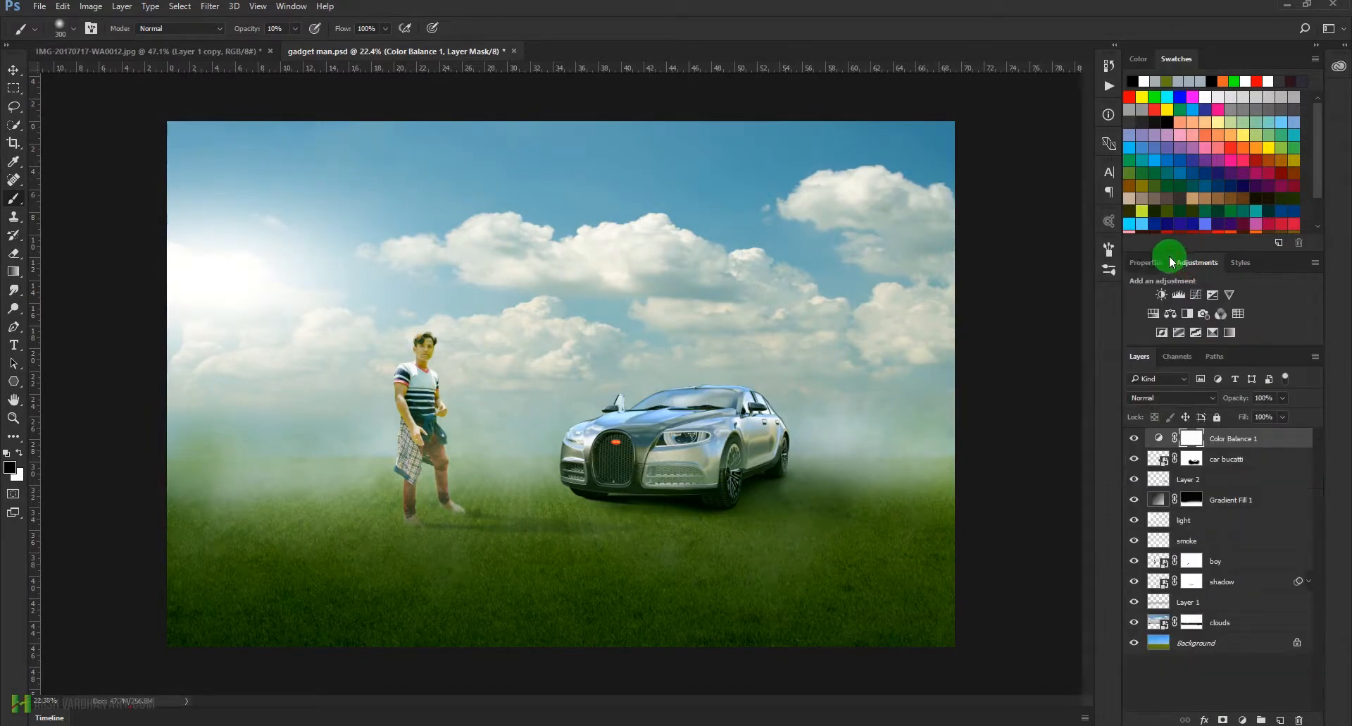
{"action": "left_click", "coordinate": [1203, 317]}
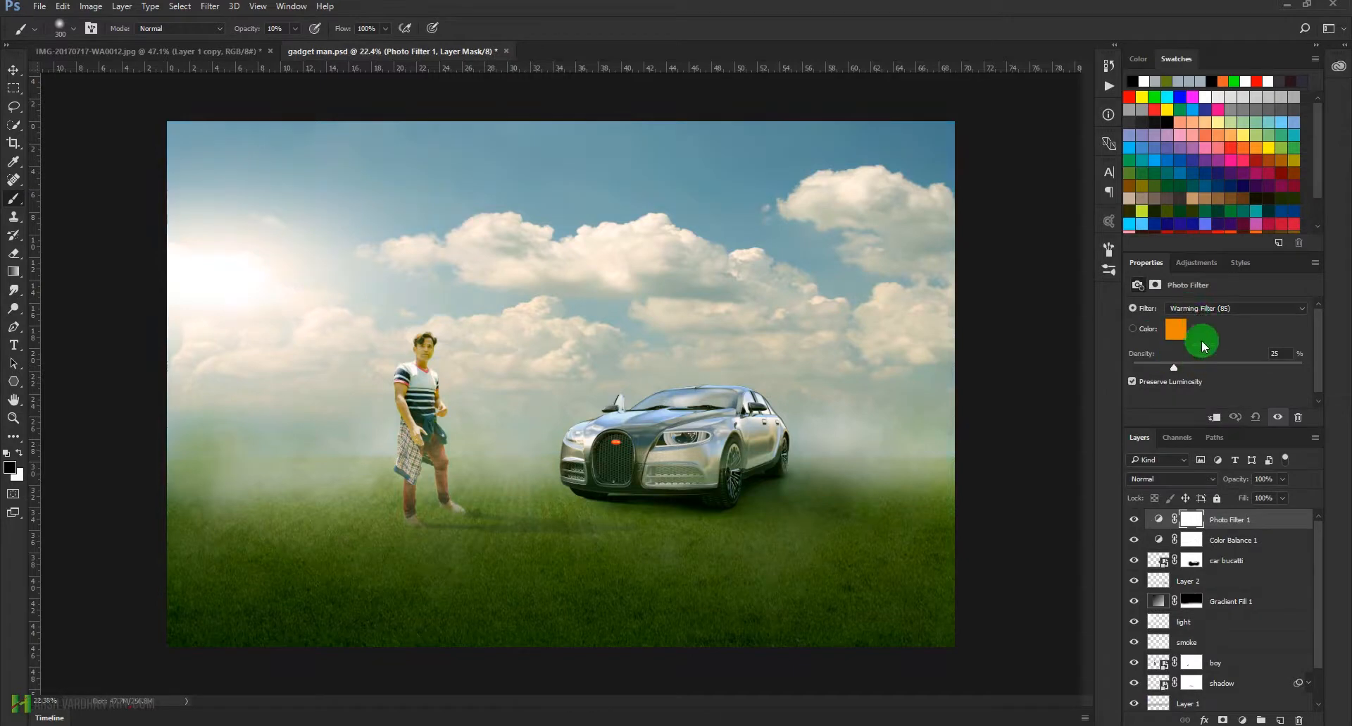
{"action": "left_click", "coordinate": [1201, 310]}
{"action": "left_click_drag", "start_coordinate": [1201, 313], "coordinate": [1201, 340]}
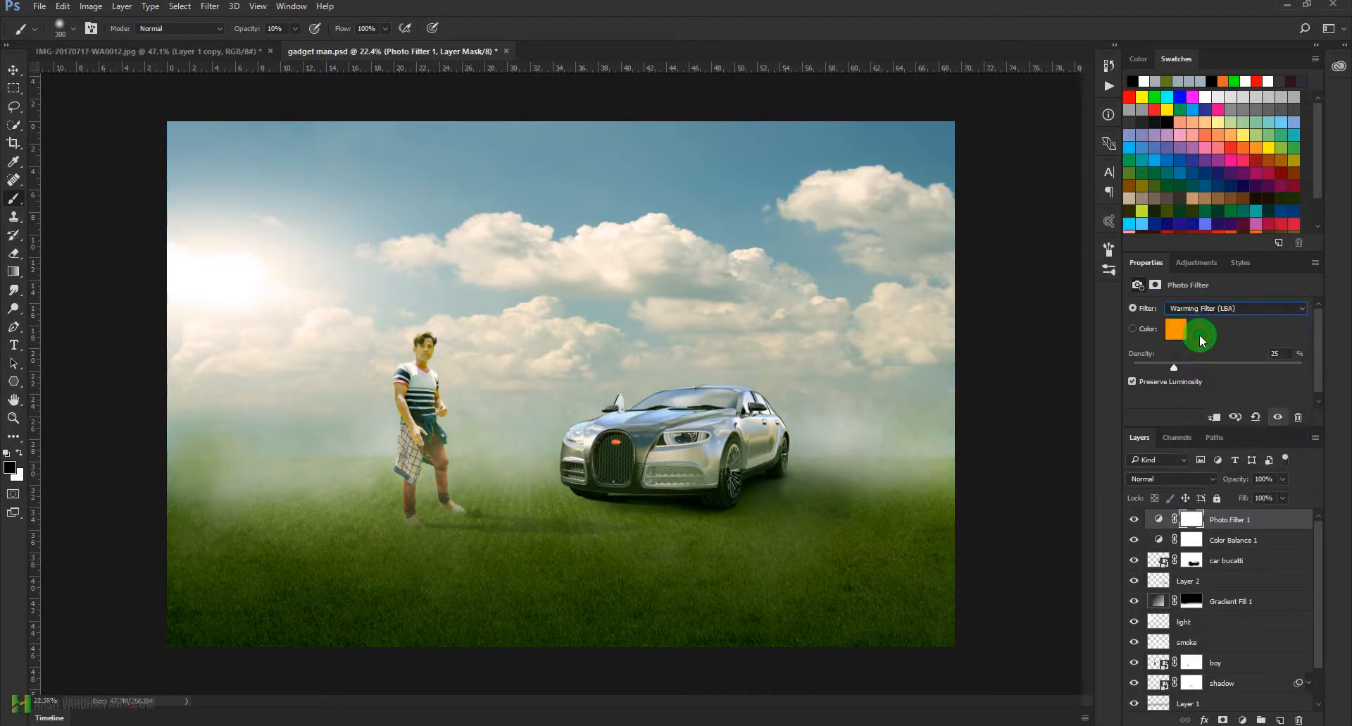
{"action": "key", "text": "Down"}
{"action": "key", "text": "Down"}
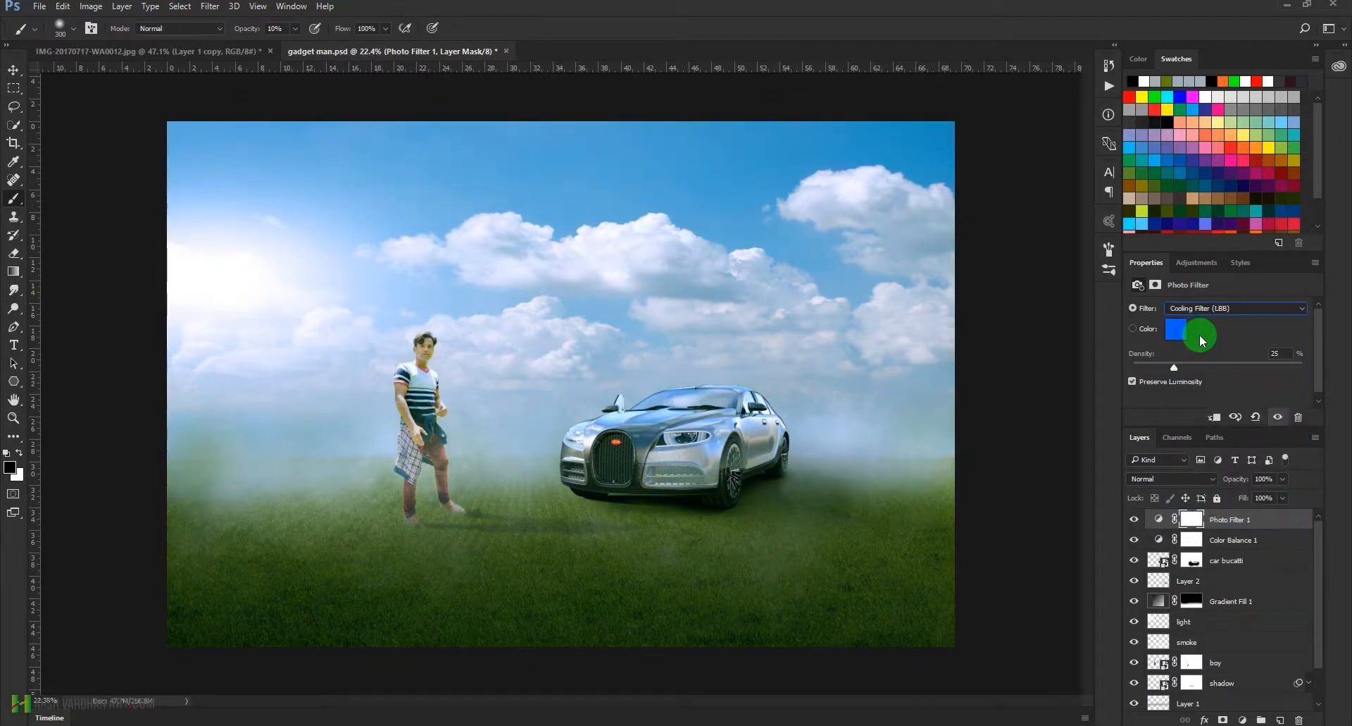
{"action": "key", "text": "Down"}
{"action": "key", "text": "Up"}
{"action": "key", "text": "Down"}
{"action": "key", "text": "Down"}
{"action": "key", "text": "Down"}
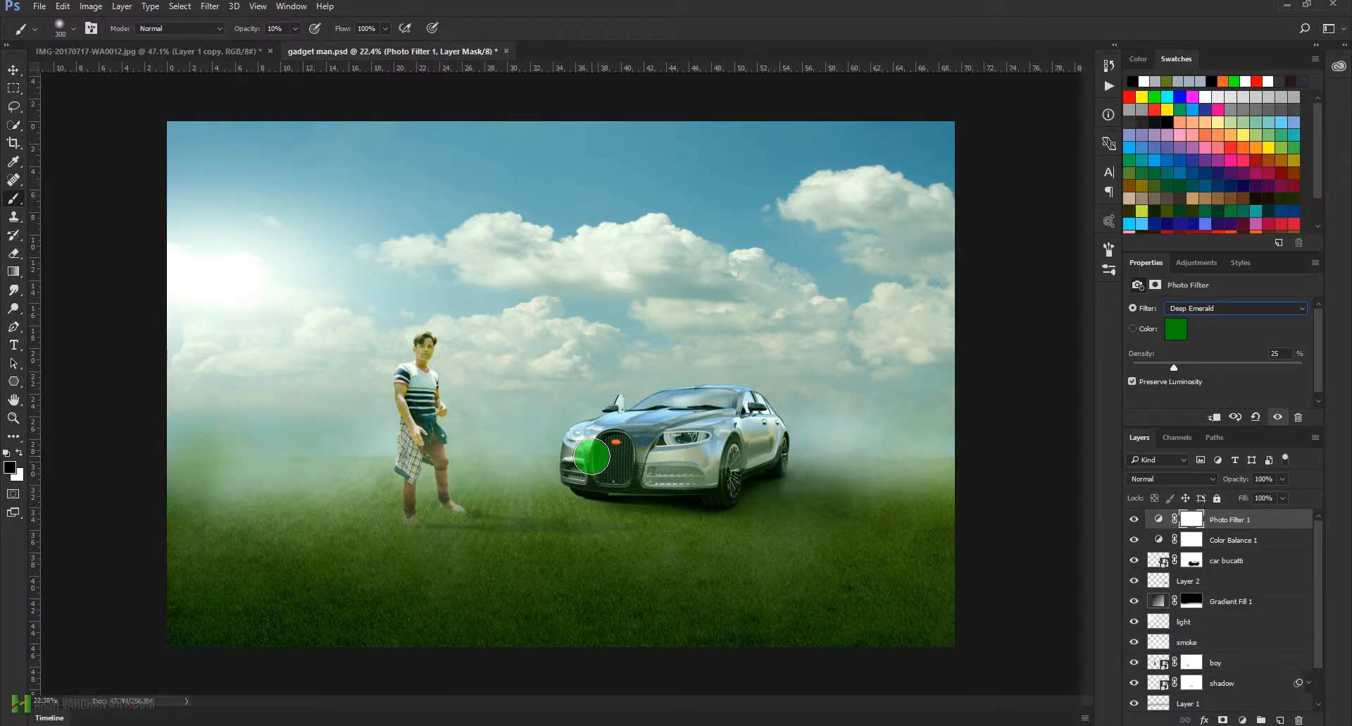
{"action": "left_click", "coordinate": [1159, 523]}
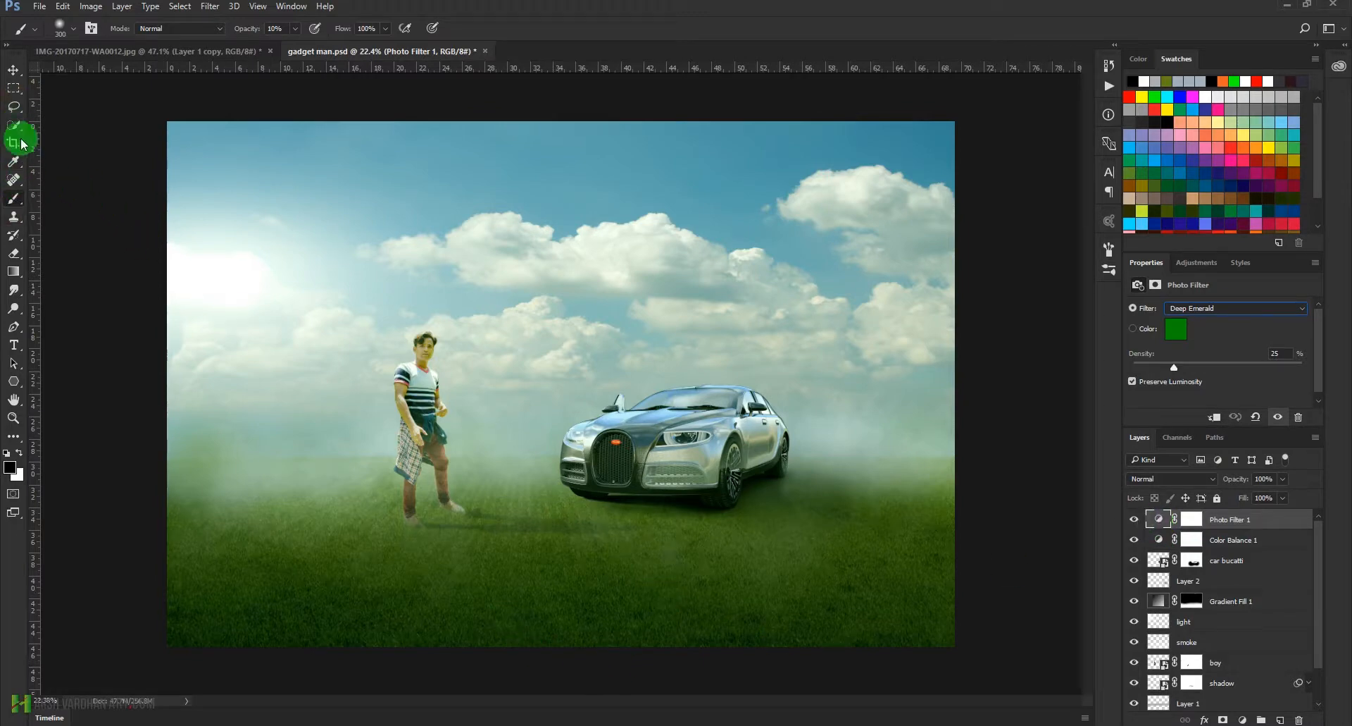
{"action": "left_click", "coordinate": [150, 408]}
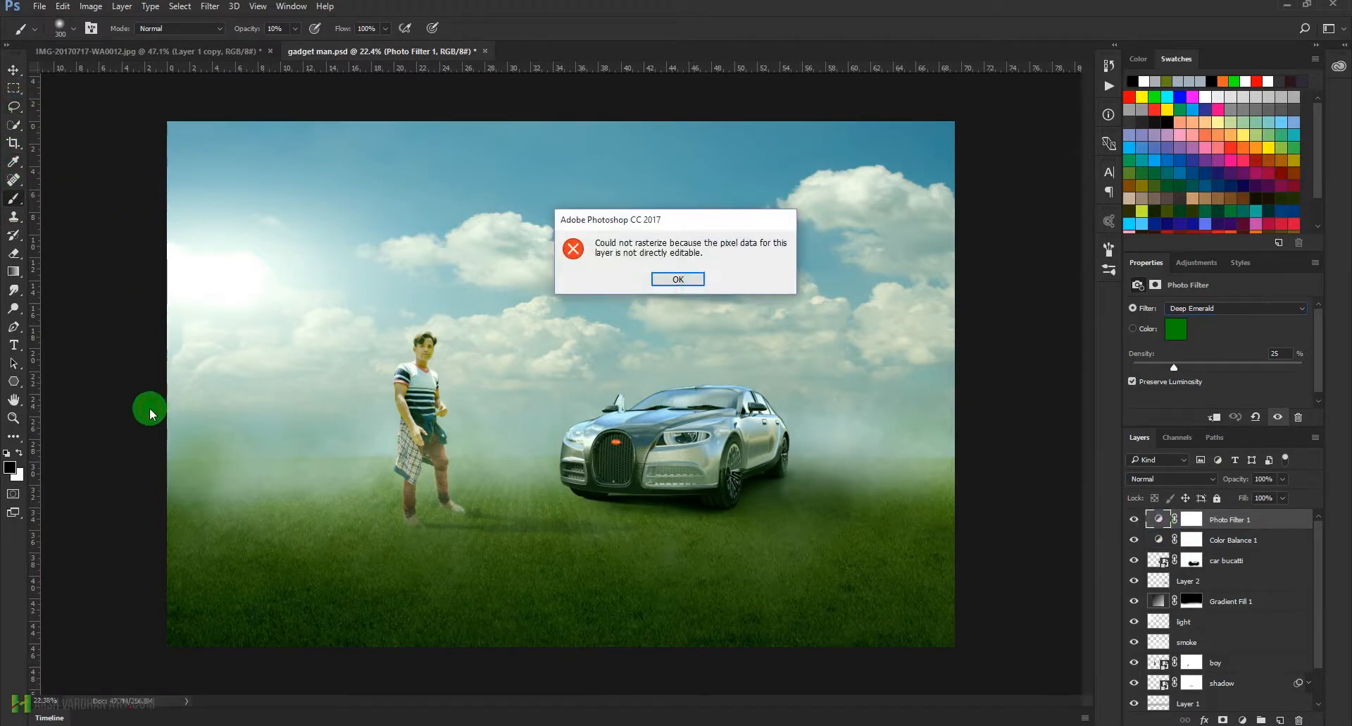
{"action": "left_click", "coordinate": [684, 276]}
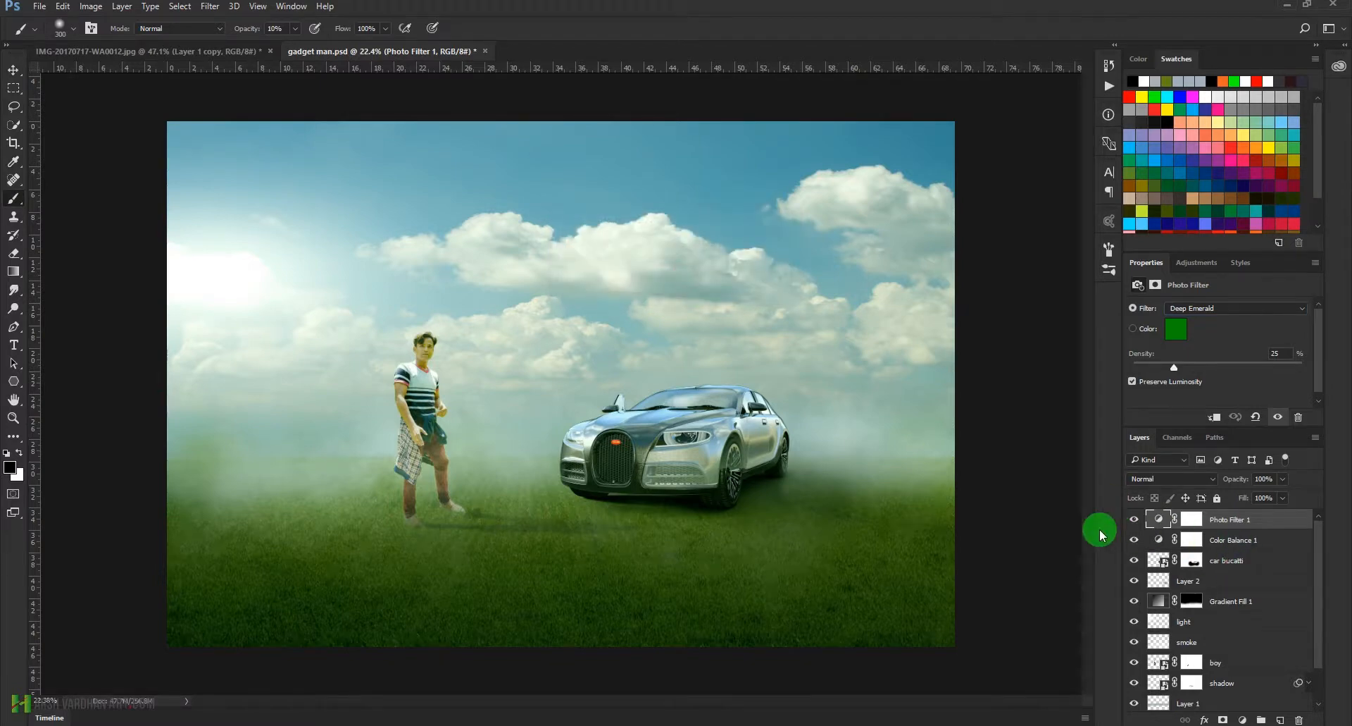
Step: Crop off the lower strip of grass, leaving the canvas about 41.6 in high
{"action": "key", "text": "c"}
{"action": "left_click_drag", "start_coordinate": [558, 643], "coordinate": [563, 619]}
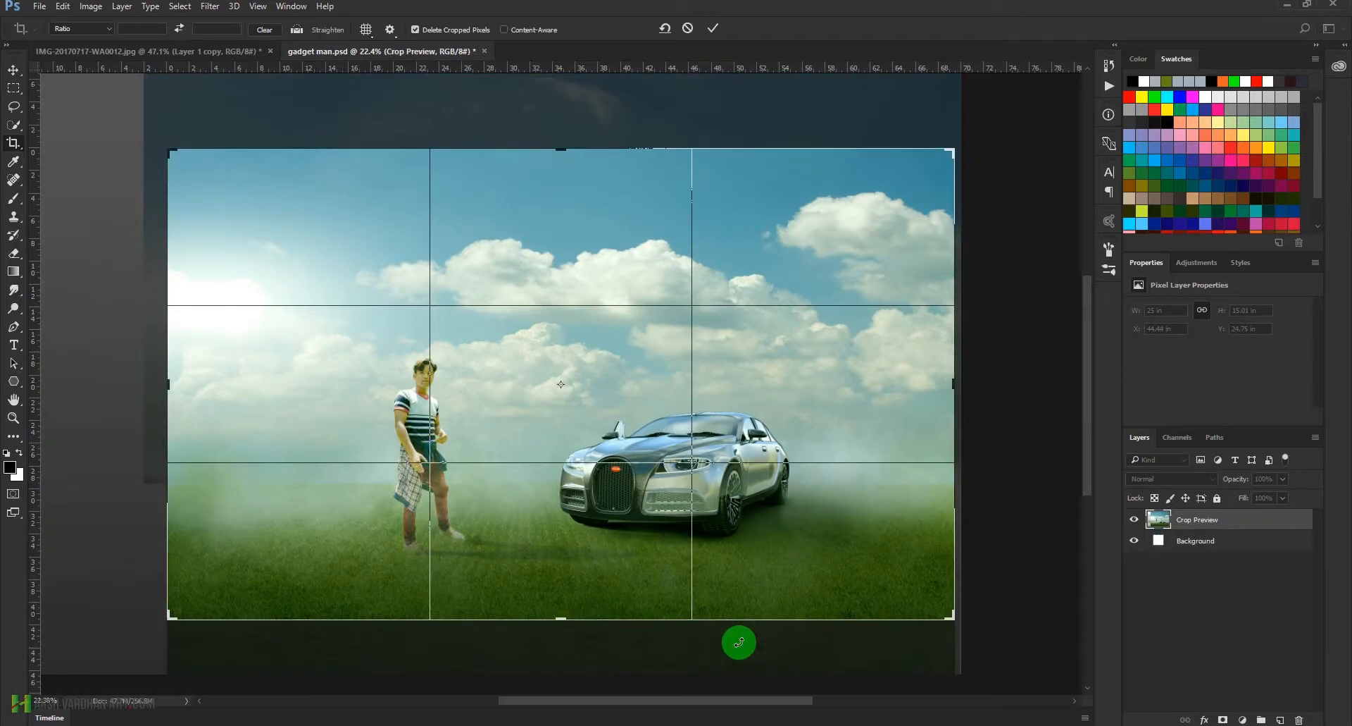
{"action": "key", "text": "Return"}
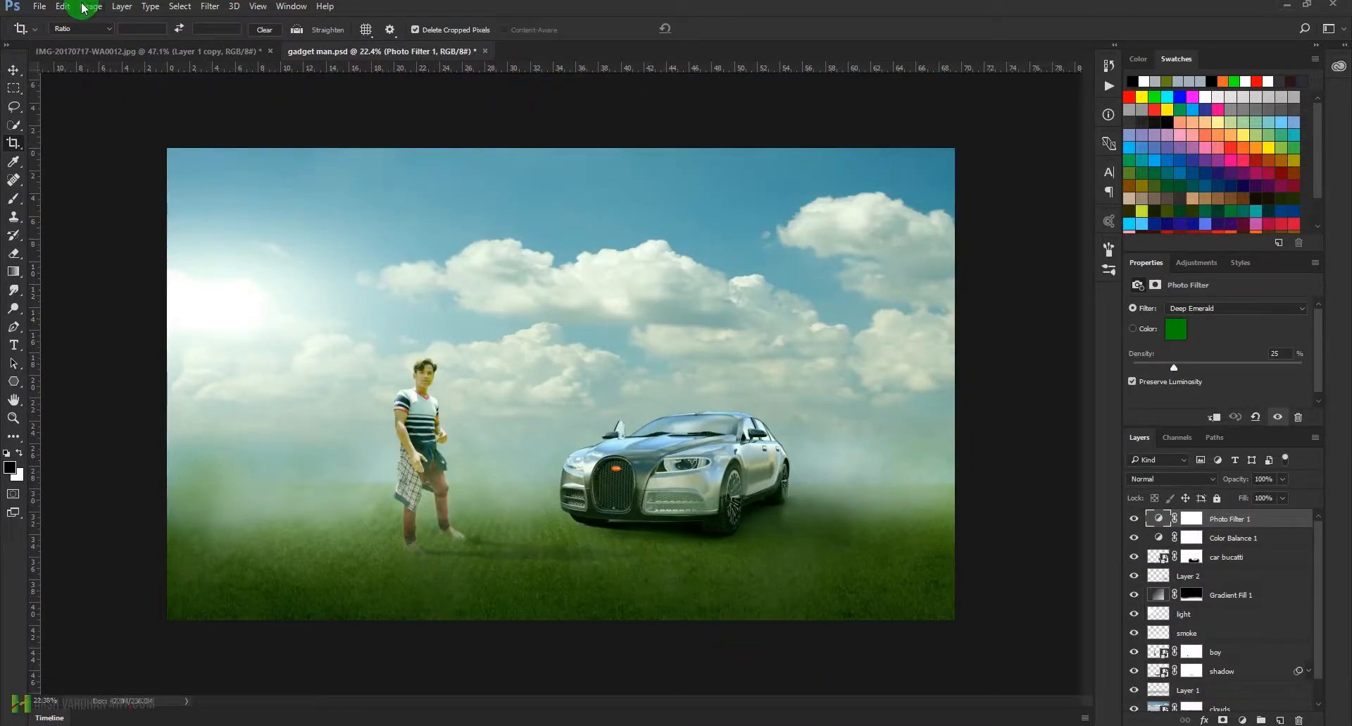
Step: Purge all undo, history and clipboard data, and stamp the visible layers into a new merged layer on top
{"action": "left_click", "coordinate": [62, 5]}
{"action": "mouse_move", "coordinate": [151, 399]}
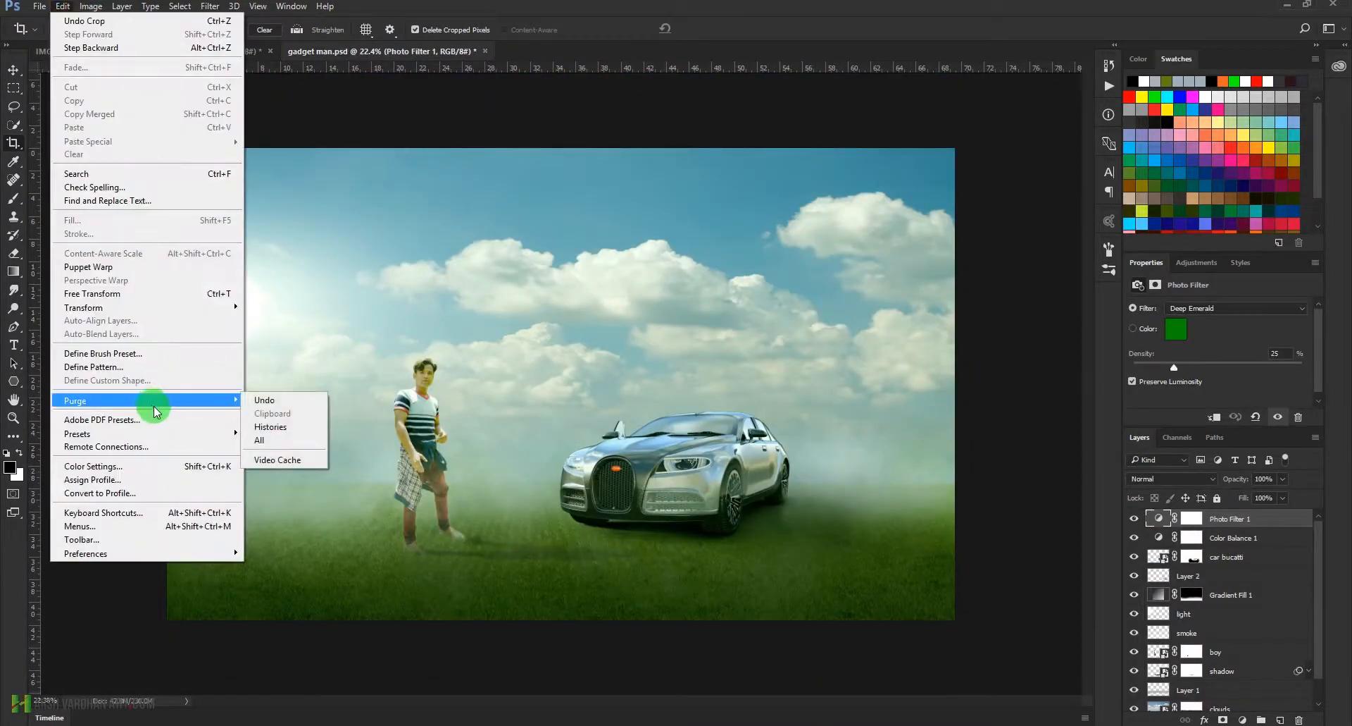
{"action": "left_click", "coordinate": [254, 440]}
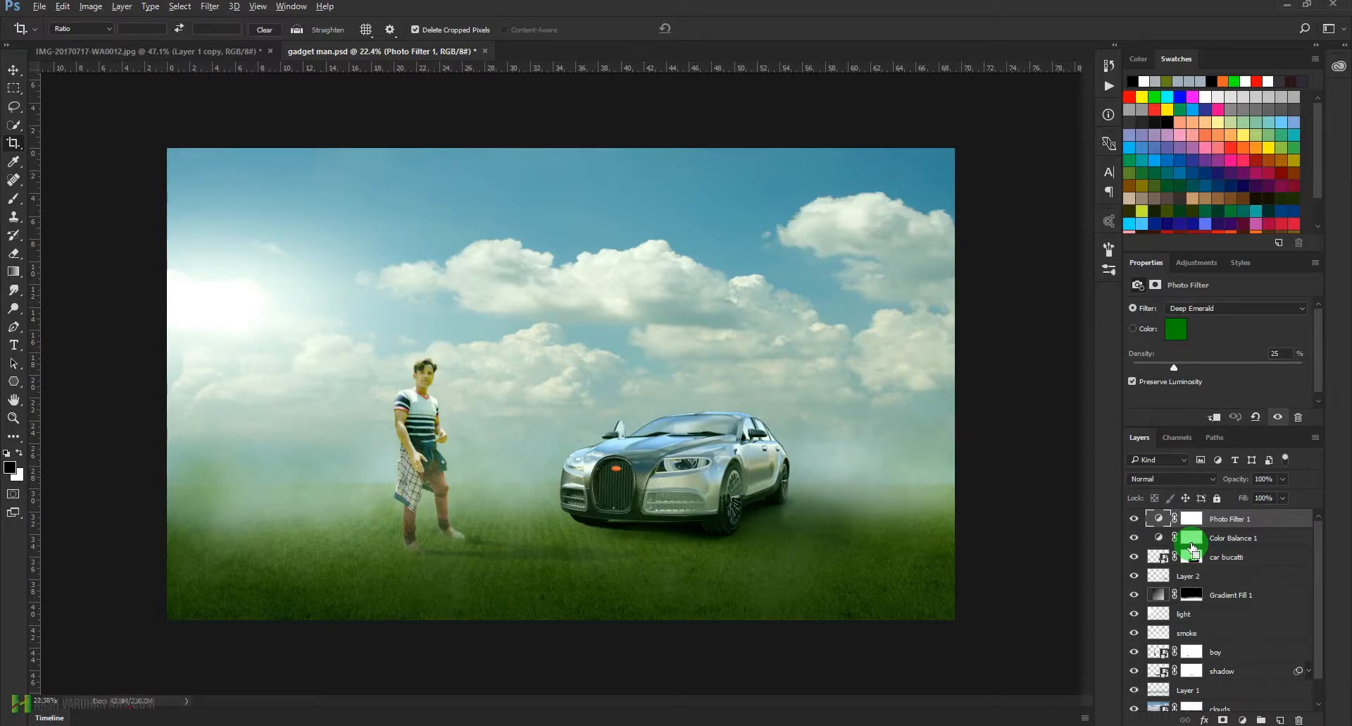
{"action": "key", "text": "ctrl+shift+alt+e"}
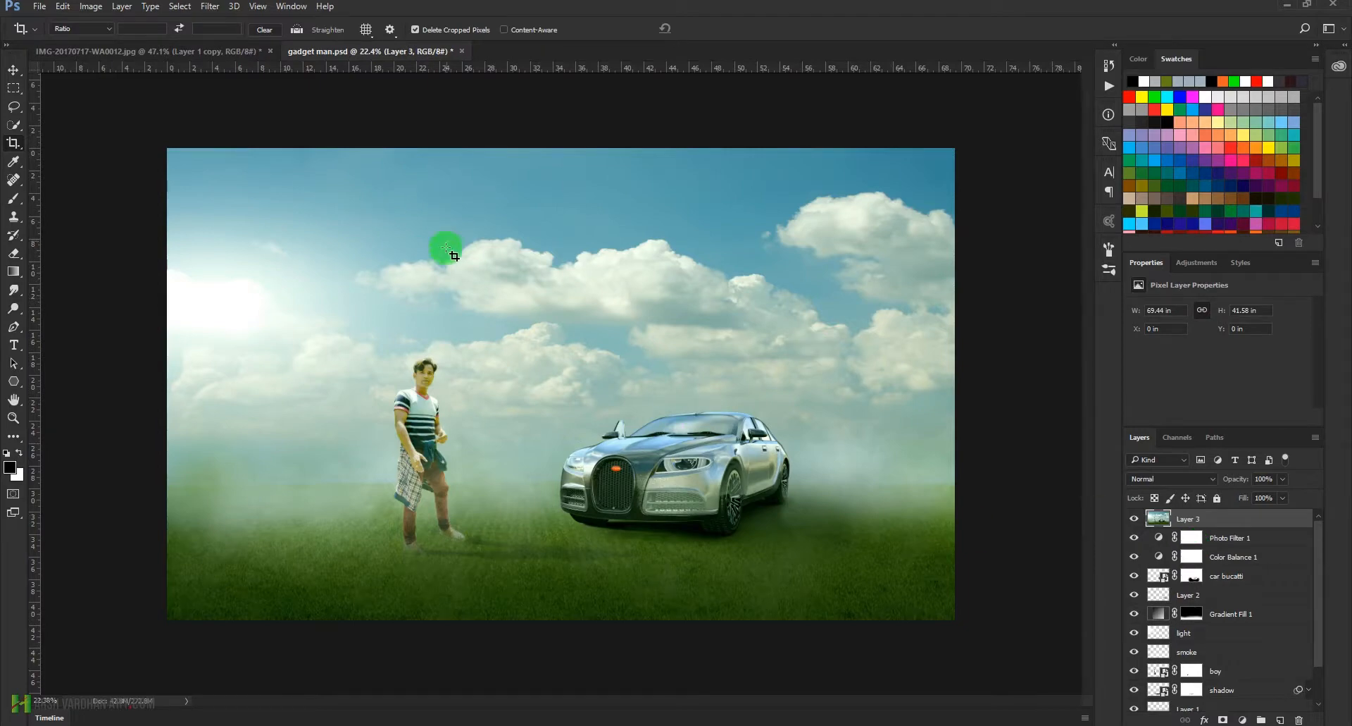
Step: Open the merged layer in Nik Collection's Color Efex Pro 4 and choose the Cross Processing filter
{"action": "key", "text": "v"}
{"action": "left_click", "coordinate": [210, 5]}
{"action": "mouse_move", "coordinate": [245, 323]}
{"action": "mouse_move", "coordinate": [266, 300]}
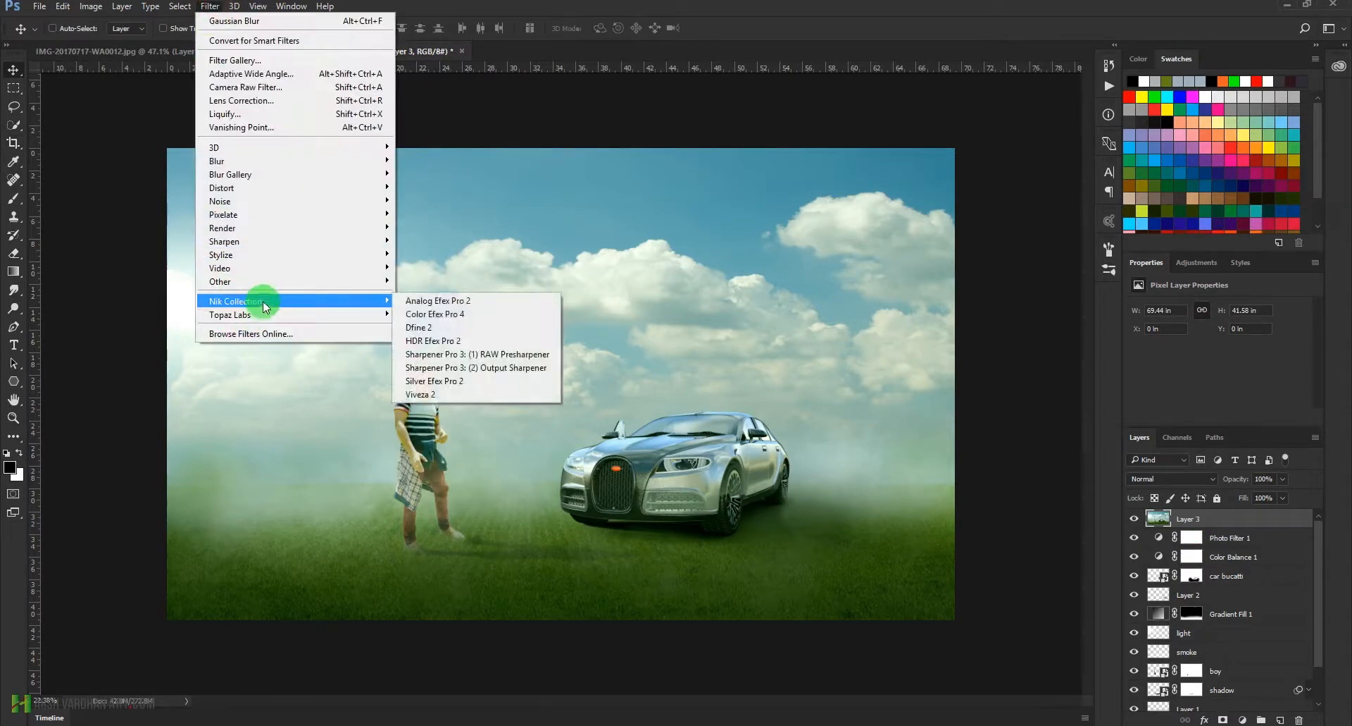
{"action": "left_click", "coordinate": [452, 318]}
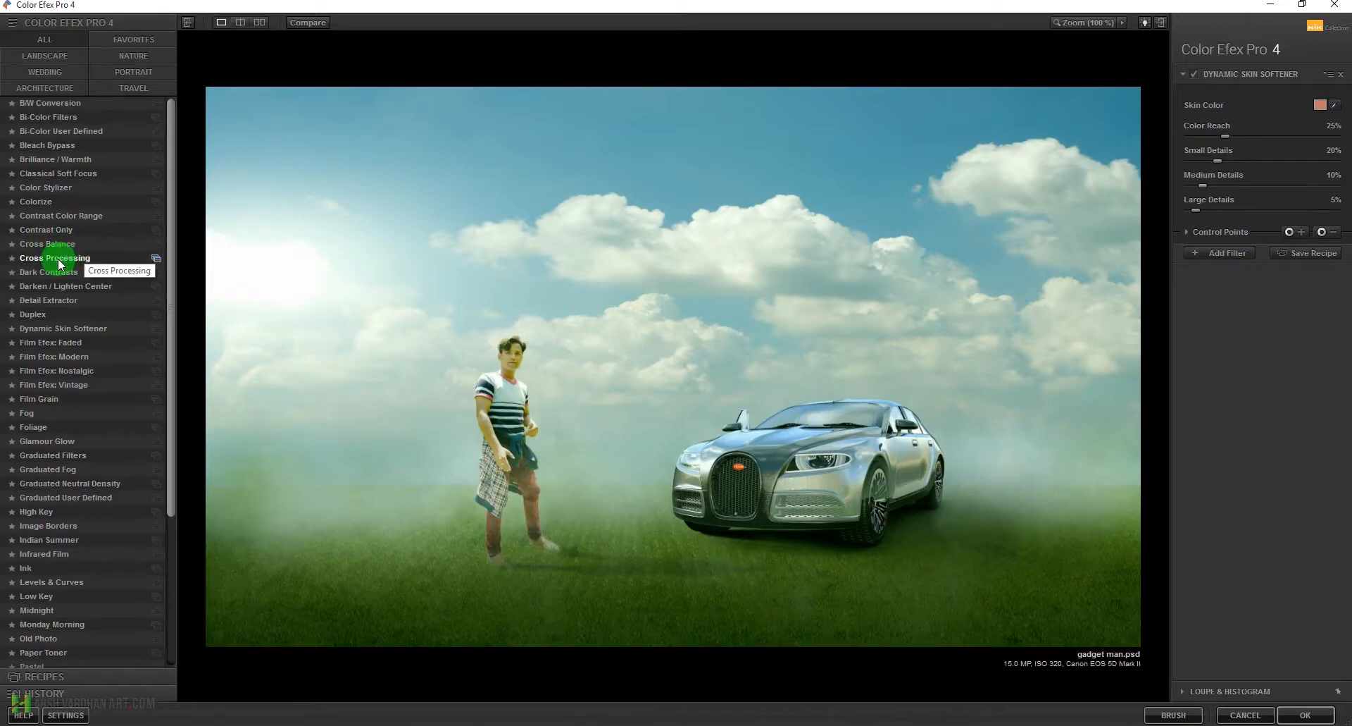
{"action": "left_click", "coordinate": [28, 261]}
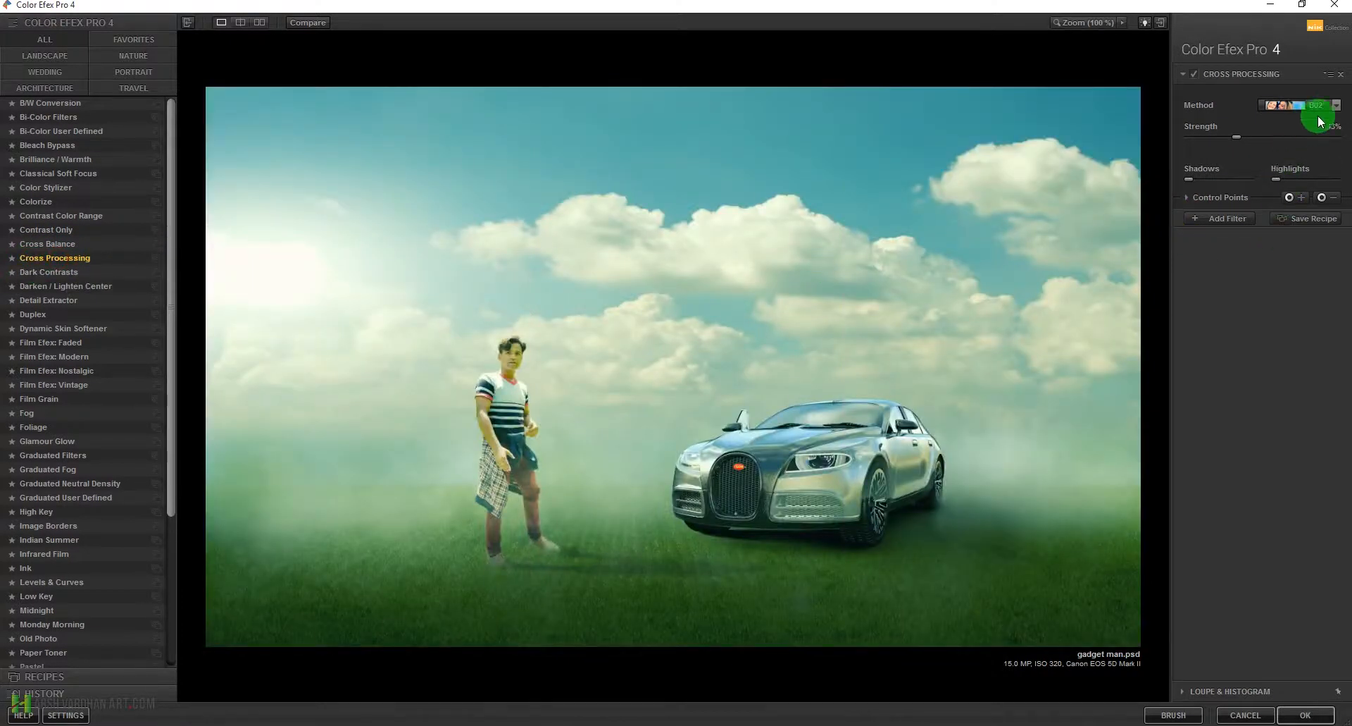
Step: Set the Cross Processing method to T04 and preview the other methods without changing it
{"action": "left_click", "coordinate": [1334, 106]}
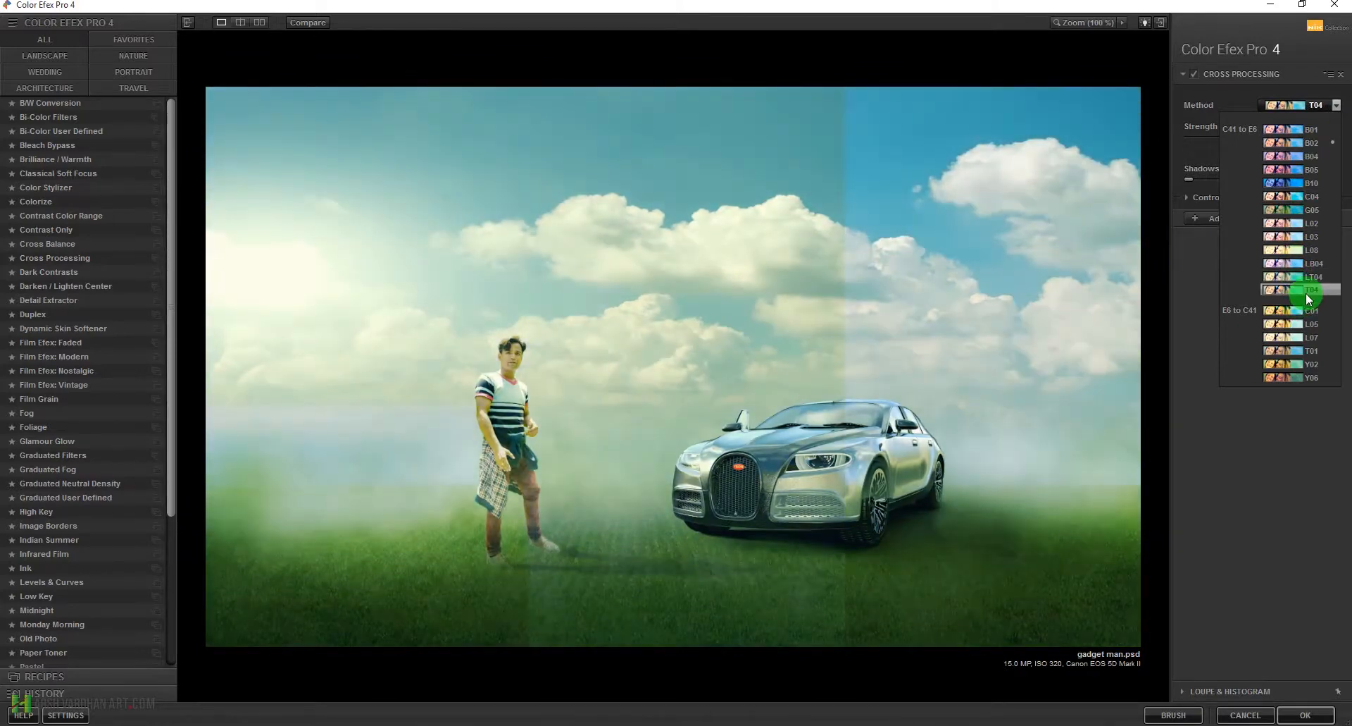
{"action": "left_click", "coordinate": [1308, 292]}
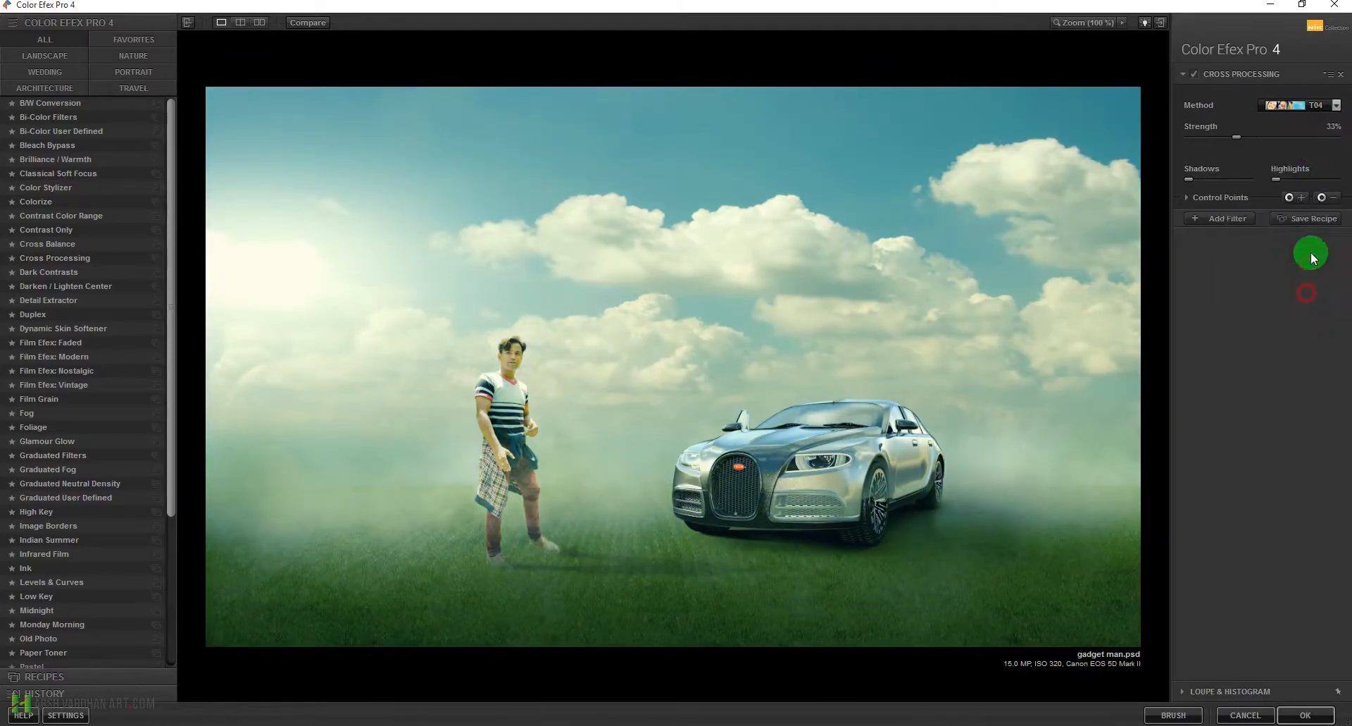
{"action": "left_click", "coordinate": [1336, 105]}
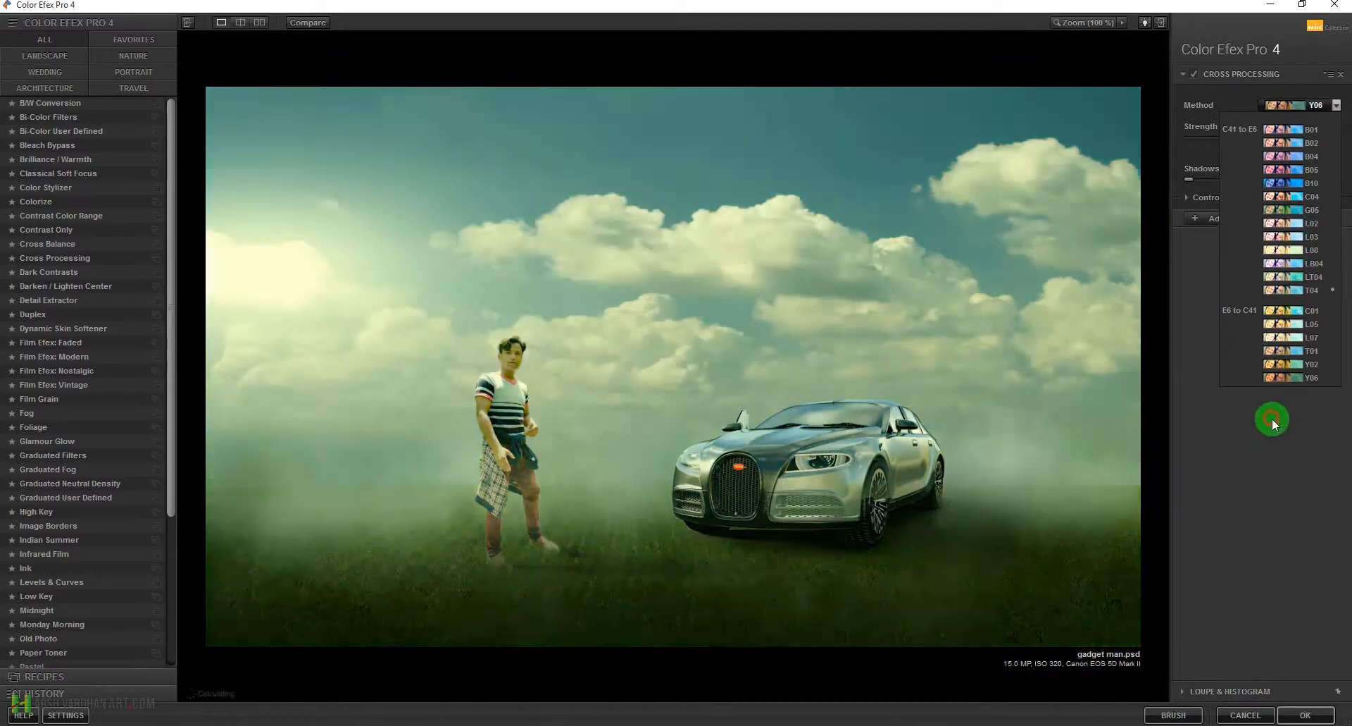
{"action": "left_click", "coordinate": [1272, 417]}
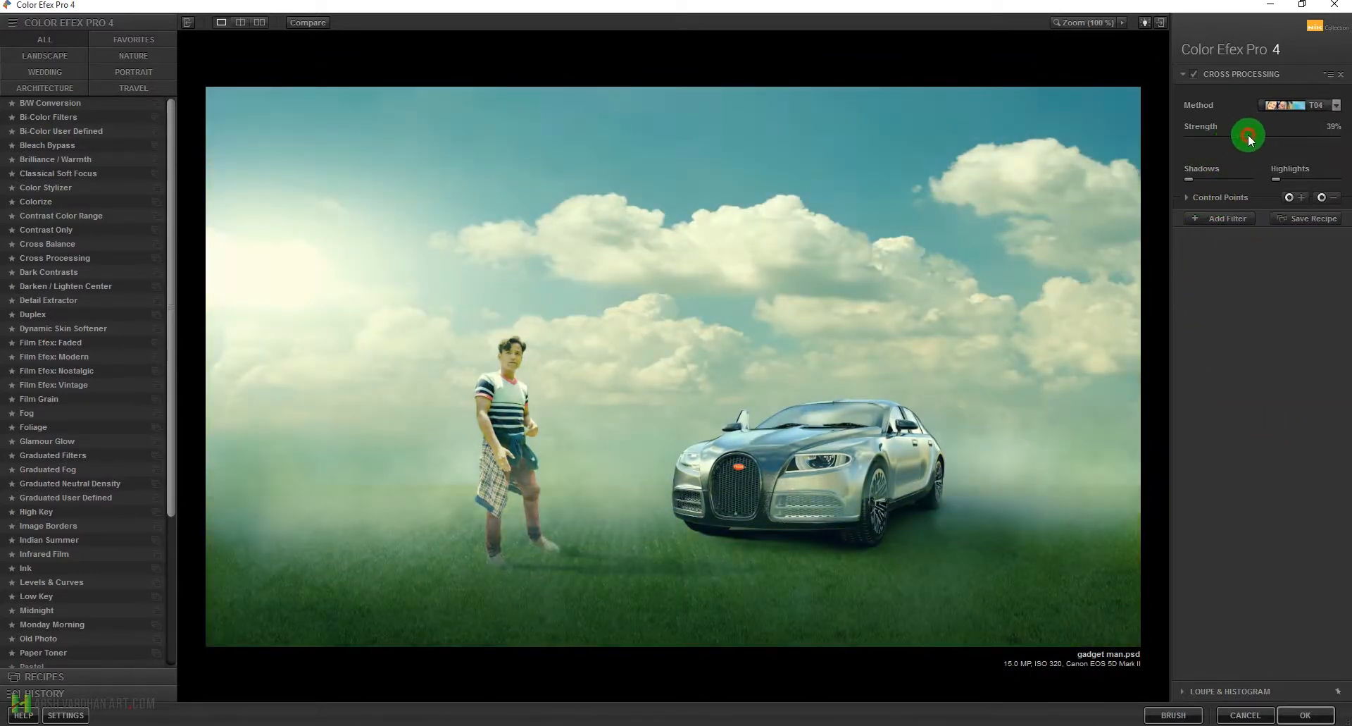
Step: Set the Cross Processing strength to 34%, raise the highlights slightly, and compare the result with the original image
{"action": "left_click", "coordinate": [1294, 181]}
{"action": "left_click_drag", "start_coordinate": [1278, 181], "coordinate": [1289, 183]}
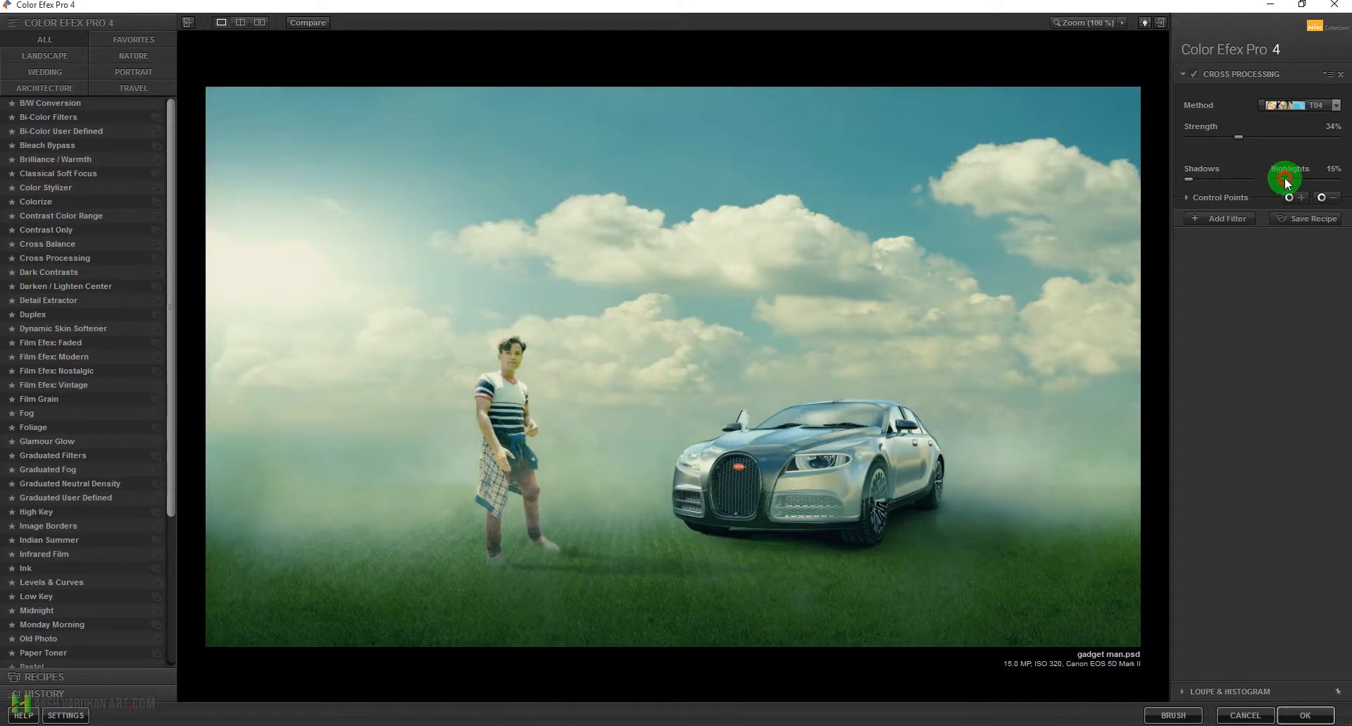
{"action": "left_click", "coordinate": [323, 22]}
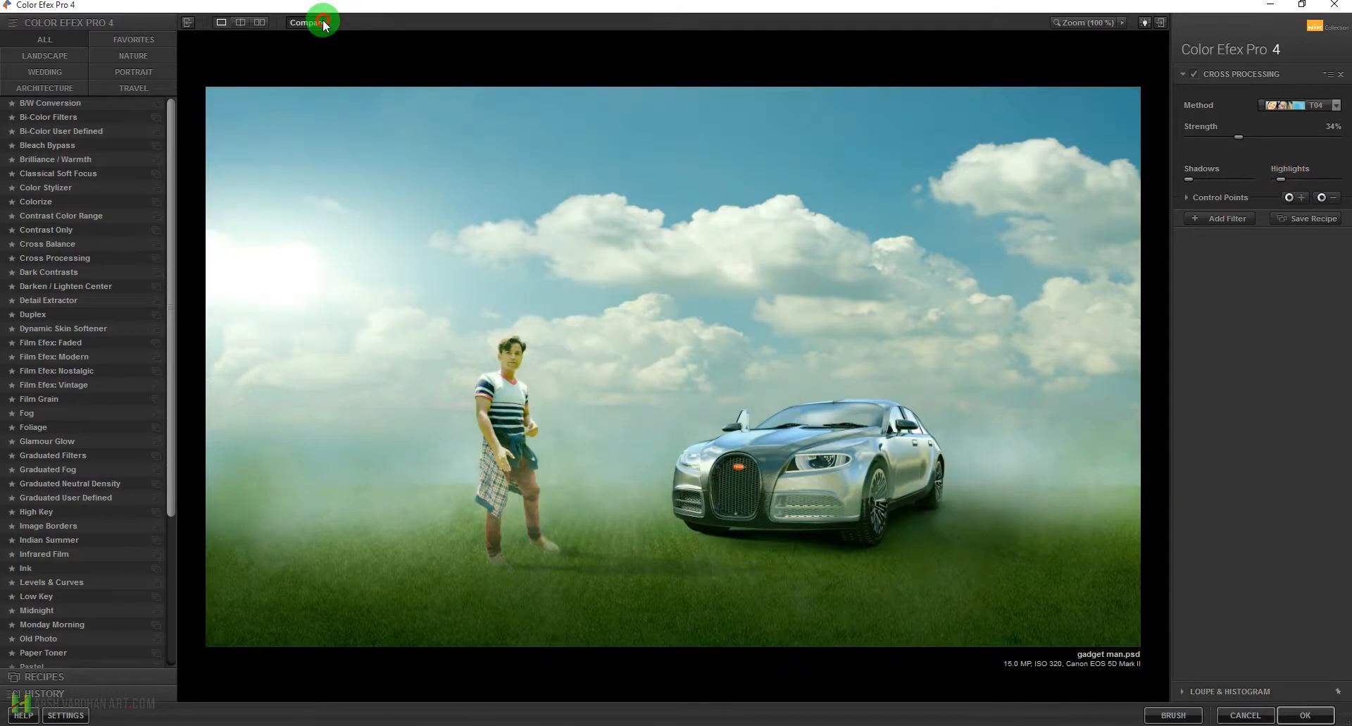
Step: End the before/after comparison and add a second filter, Vignette: Lens, on top of Cross Processing
{"action": "left_click", "coordinate": [324, 22]}
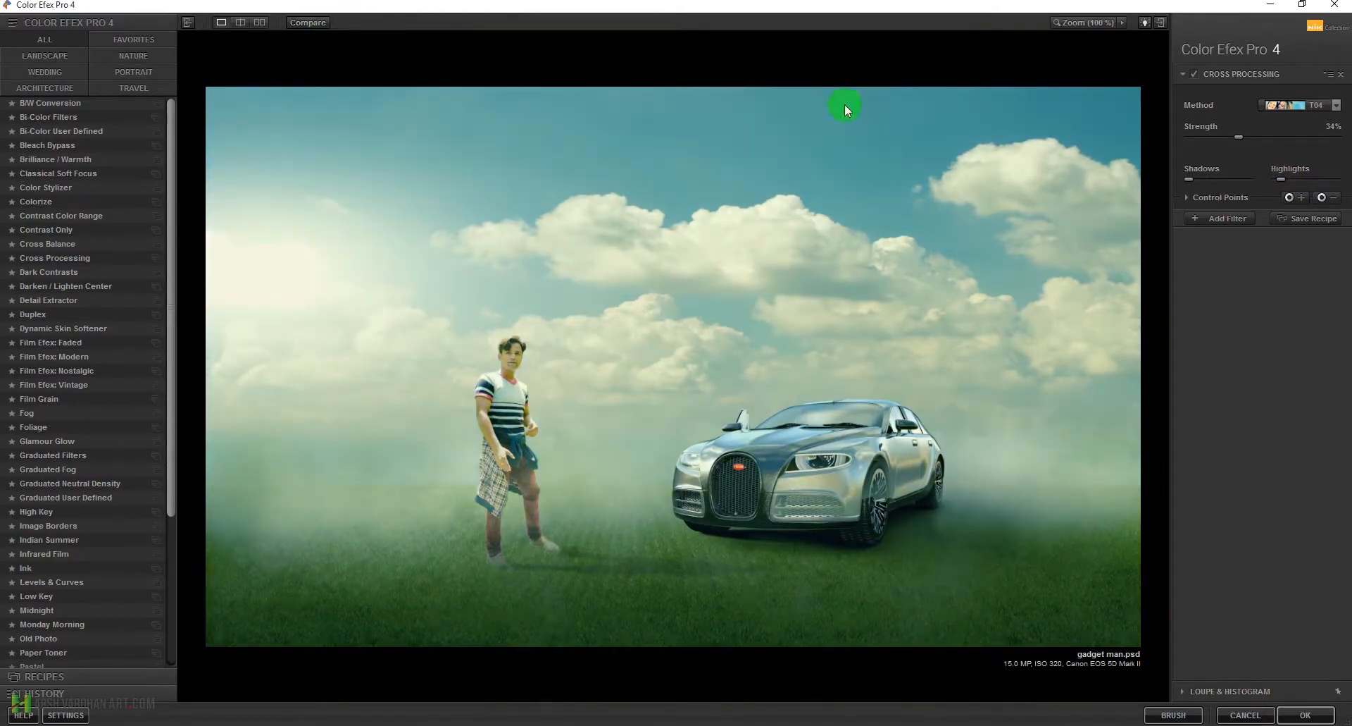
{"action": "left_click", "coordinate": [1226, 218]}
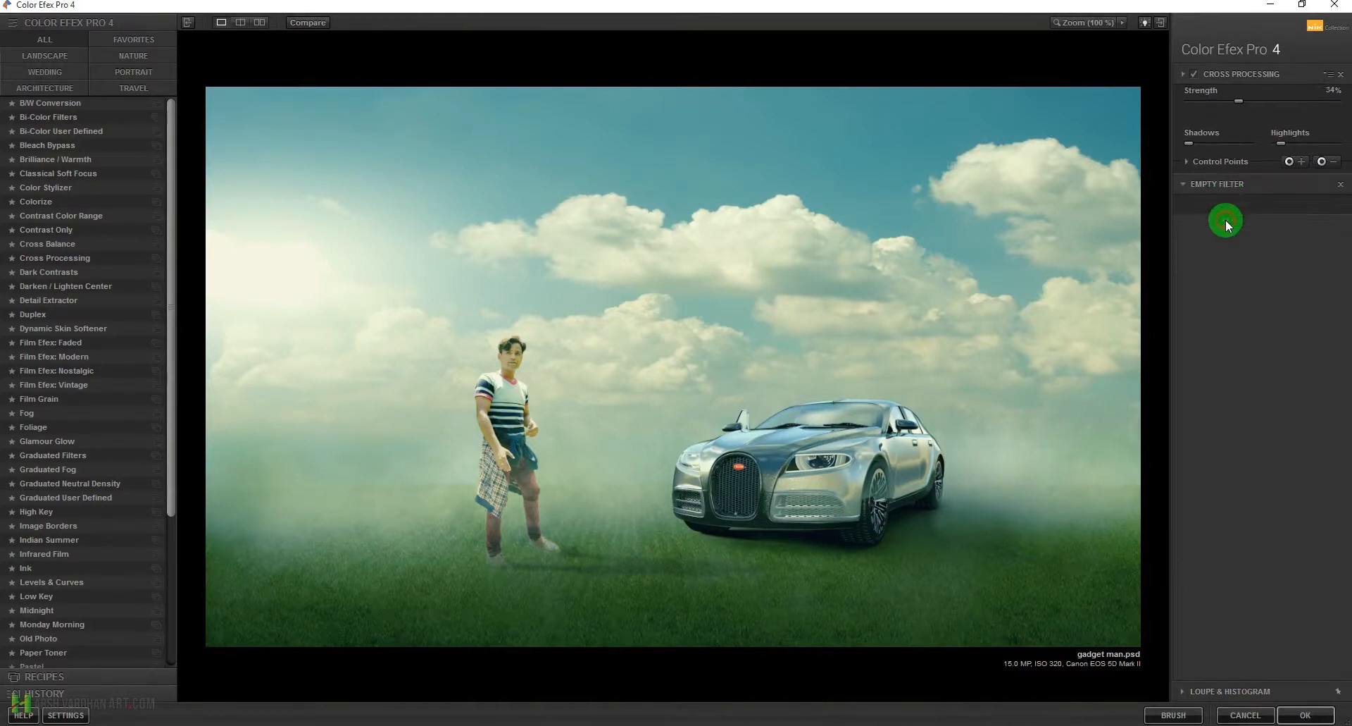
{"action": "left_click_drag", "start_coordinate": [174, 433], "coordinate": [167, 581]}
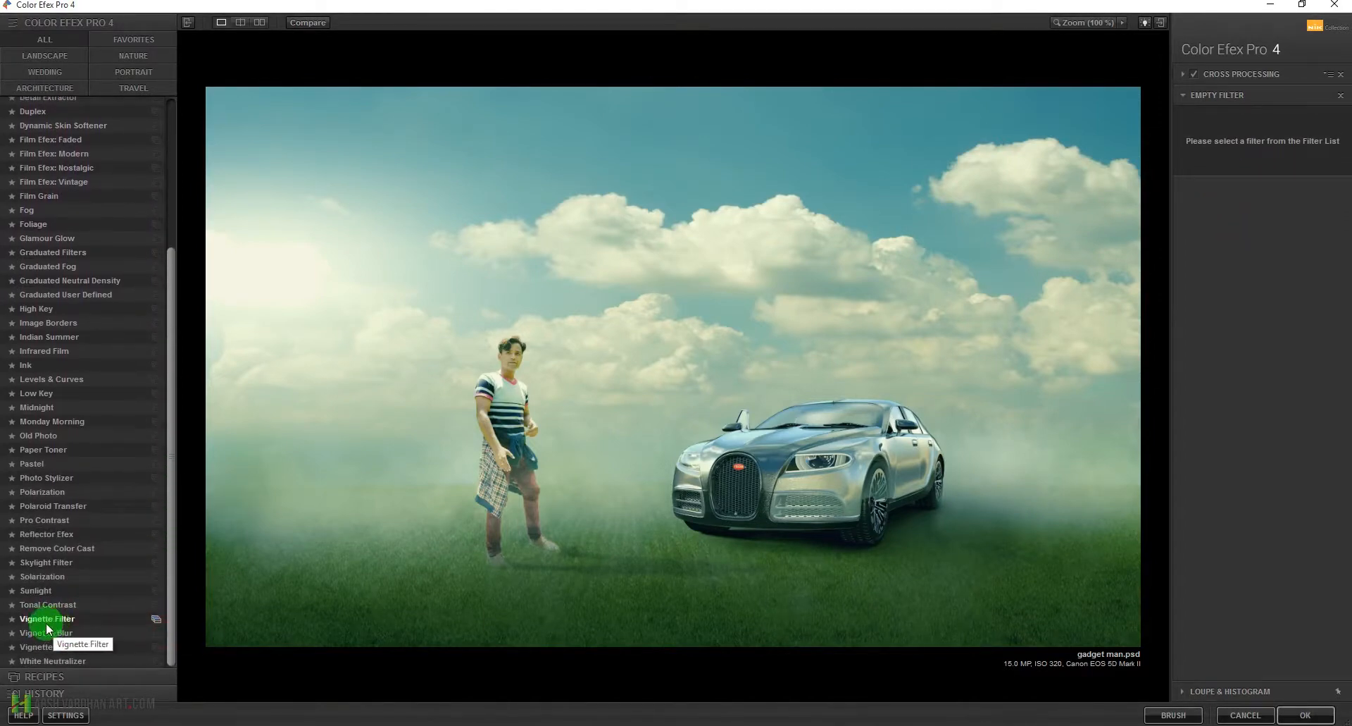
{"action": "left_click", "coordinate": [30, 652]}
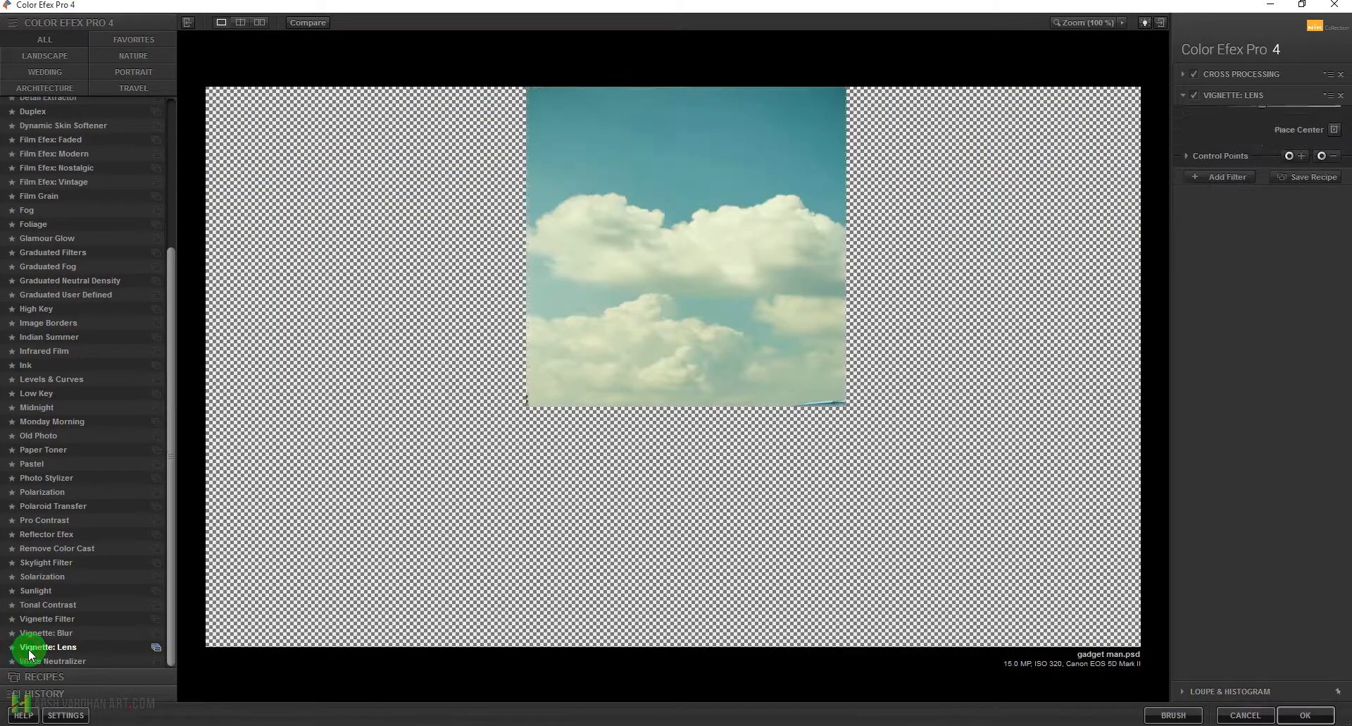
Step: Set the lens vignette to amount -19%, a shape between circle and rectangle, size 63% and brightness 1%, and apply the filters
{"action": "left_click_drag", "start_coordinate": [1227, 132], "coordinate": [1251, 134]}
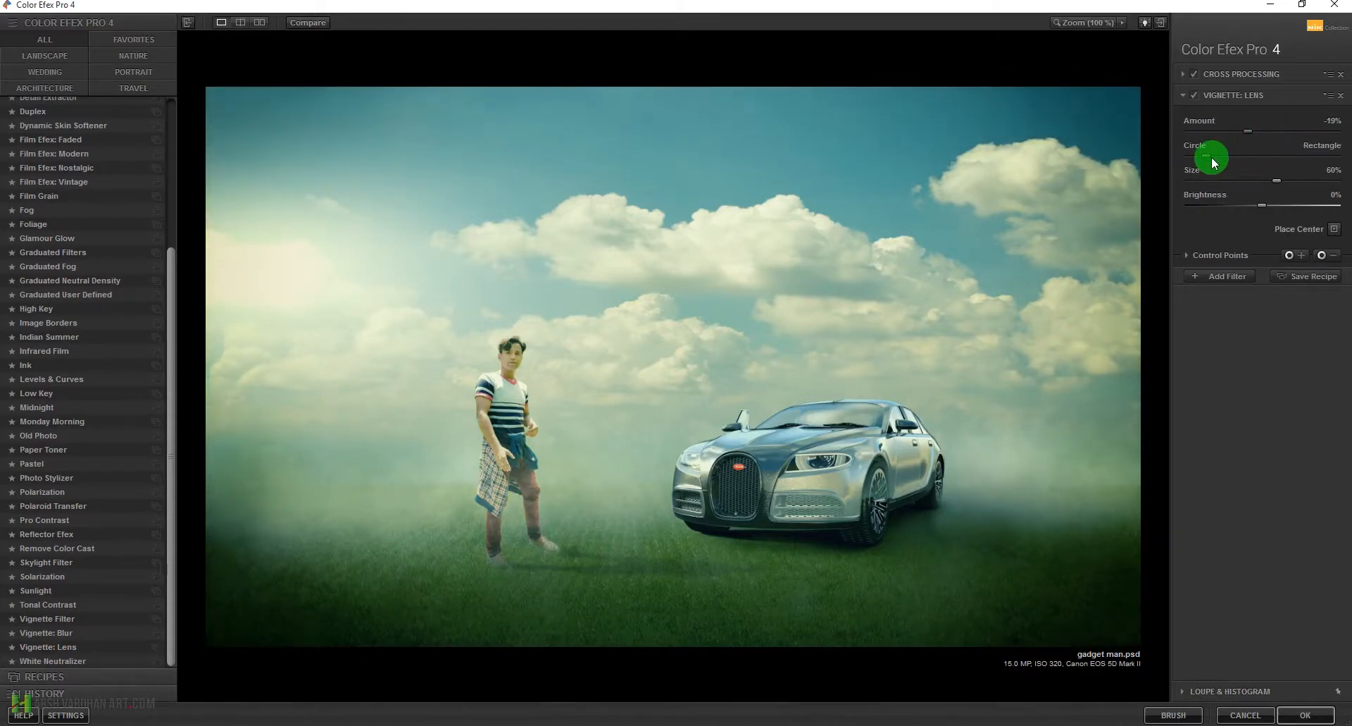
{"action": "left_click_drag", "start_coordinate": [1210, 162], "coordinate": [1253, 157]}
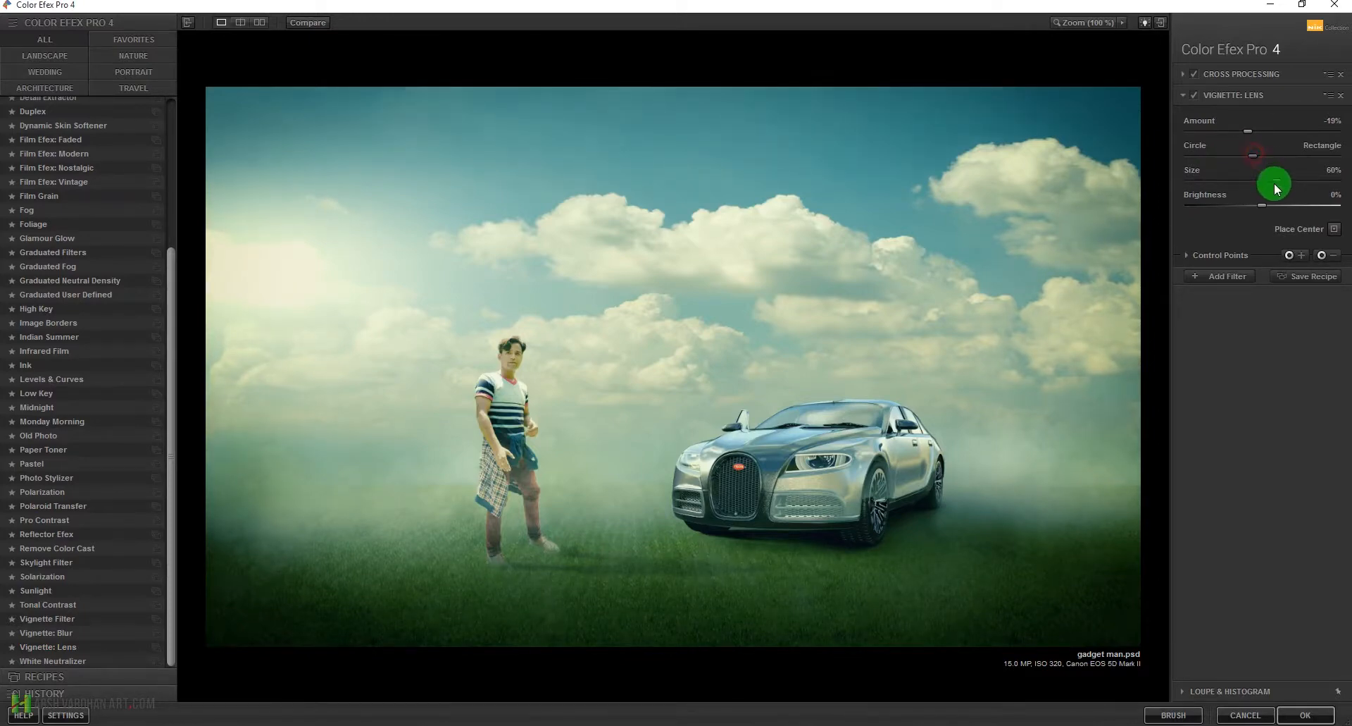
{"action": "left_click_drag", "start_coordinate": [1293, 181], "coordinate": [1269, 205]}
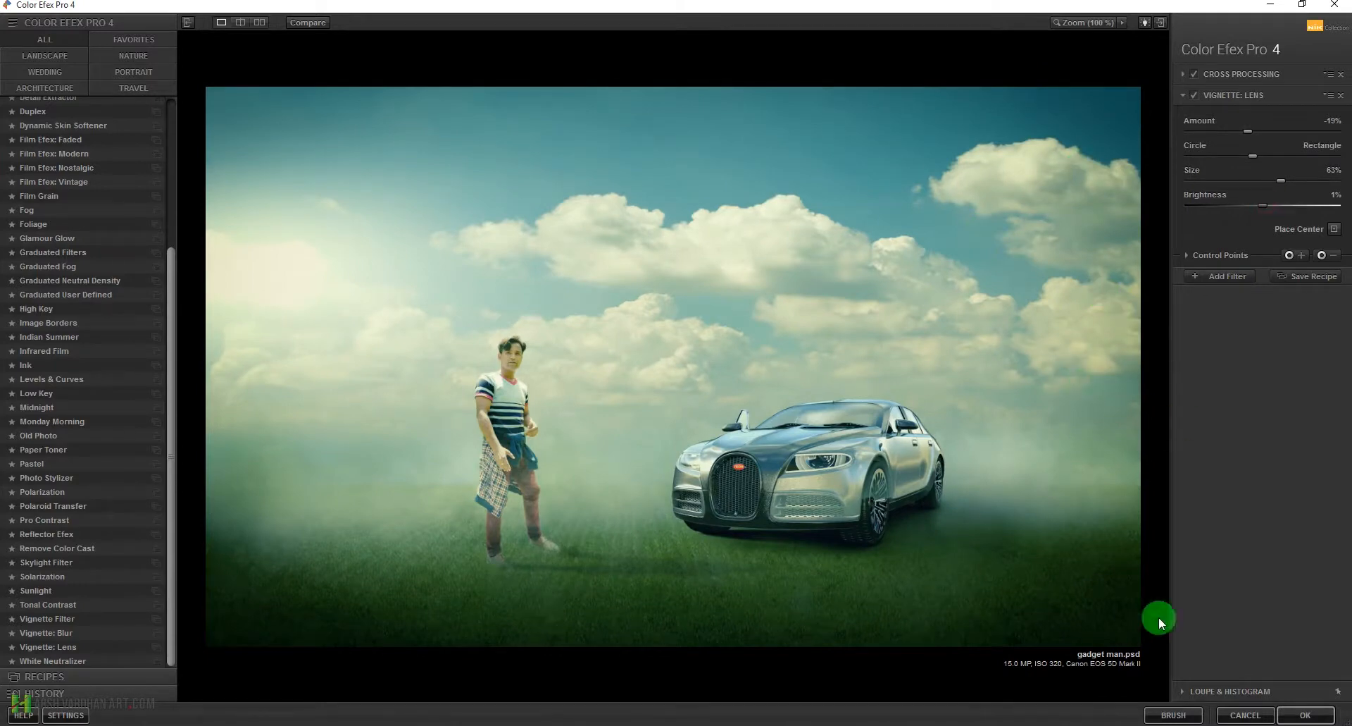
{"action": "left_click", "coordinate": [1306, 717]}
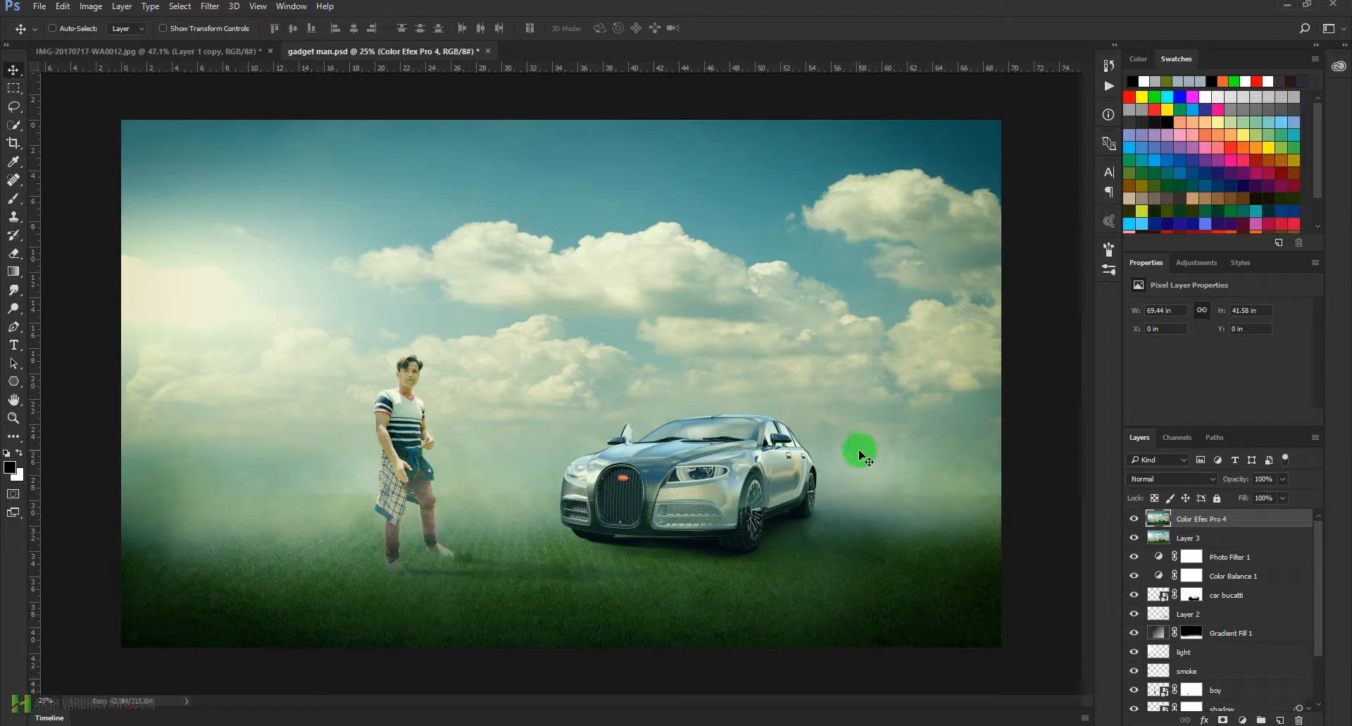
Step: Duplicate the Color Efex Pro 4 layer and apply a Lens Blur with a radius of 25 to the copy
{"action": "key", "text": "ctrl+j"}
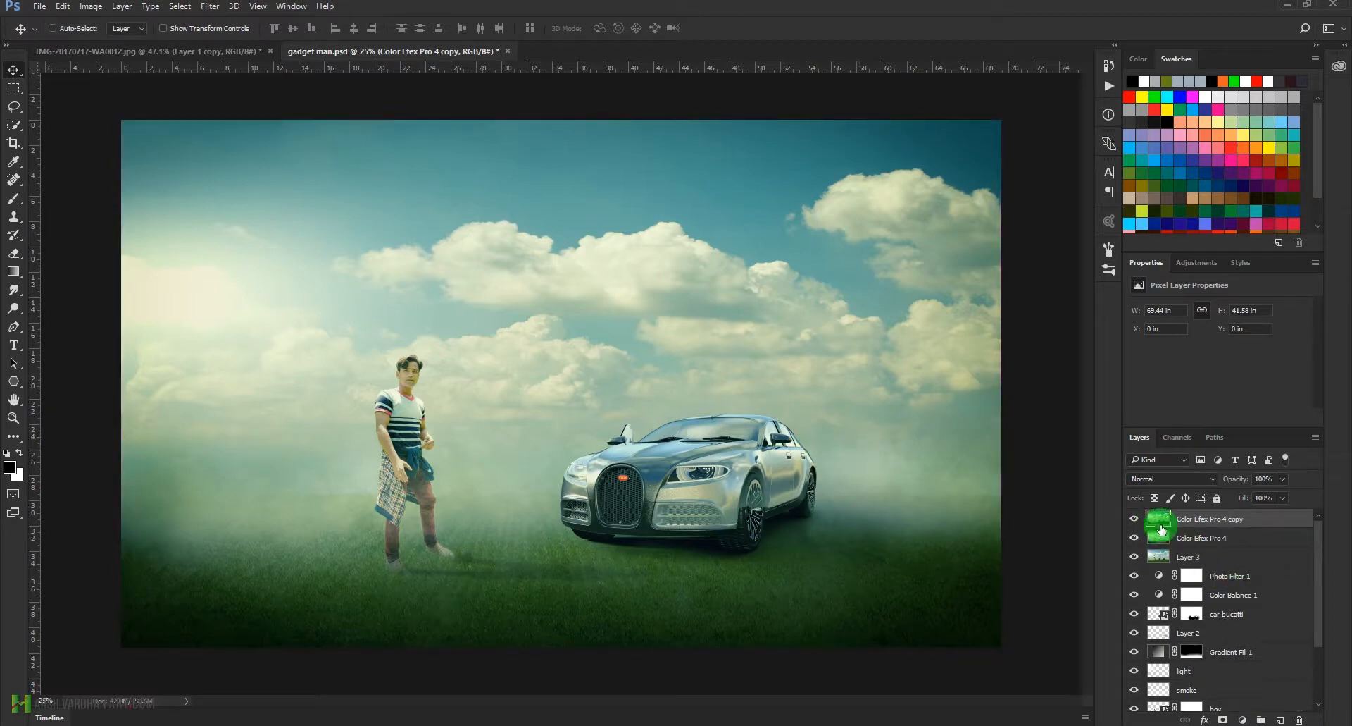
{"action": "left_click", "coordinate": [209, 7]}
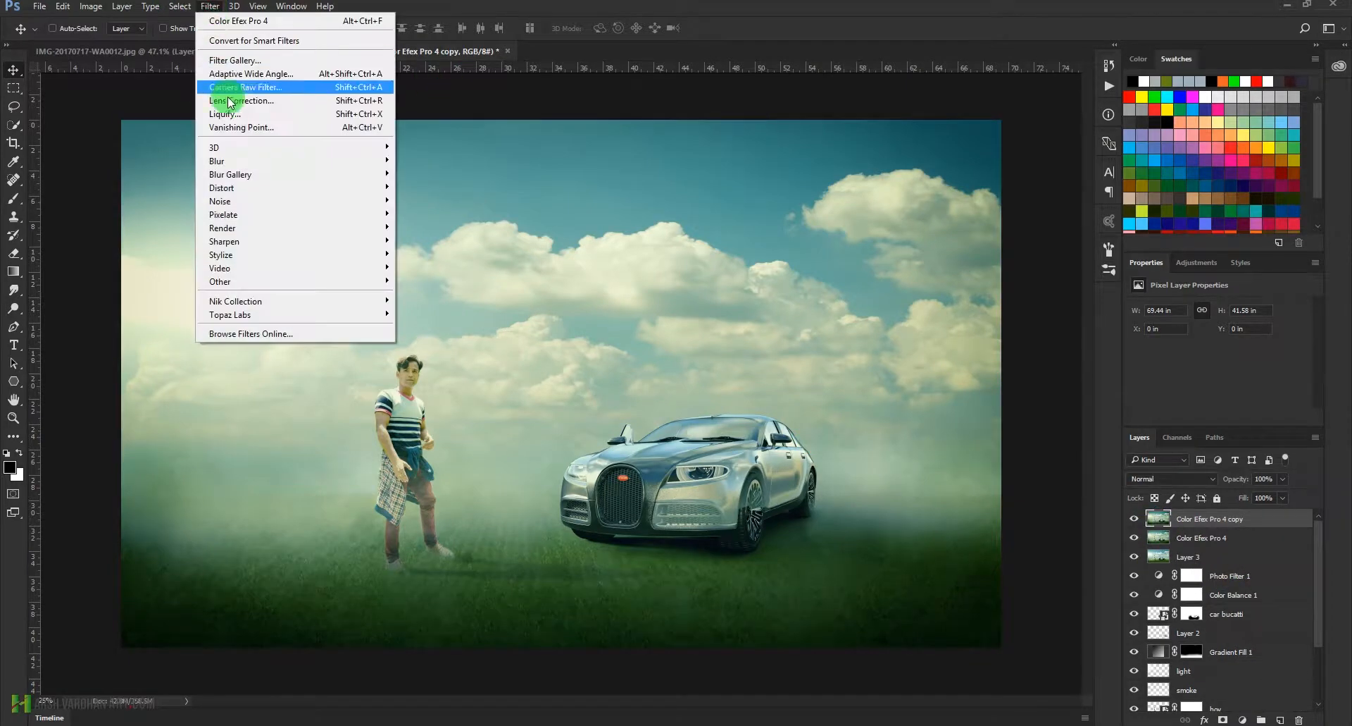
{"action": "mouse_move", "coordinate": [238, 162]}
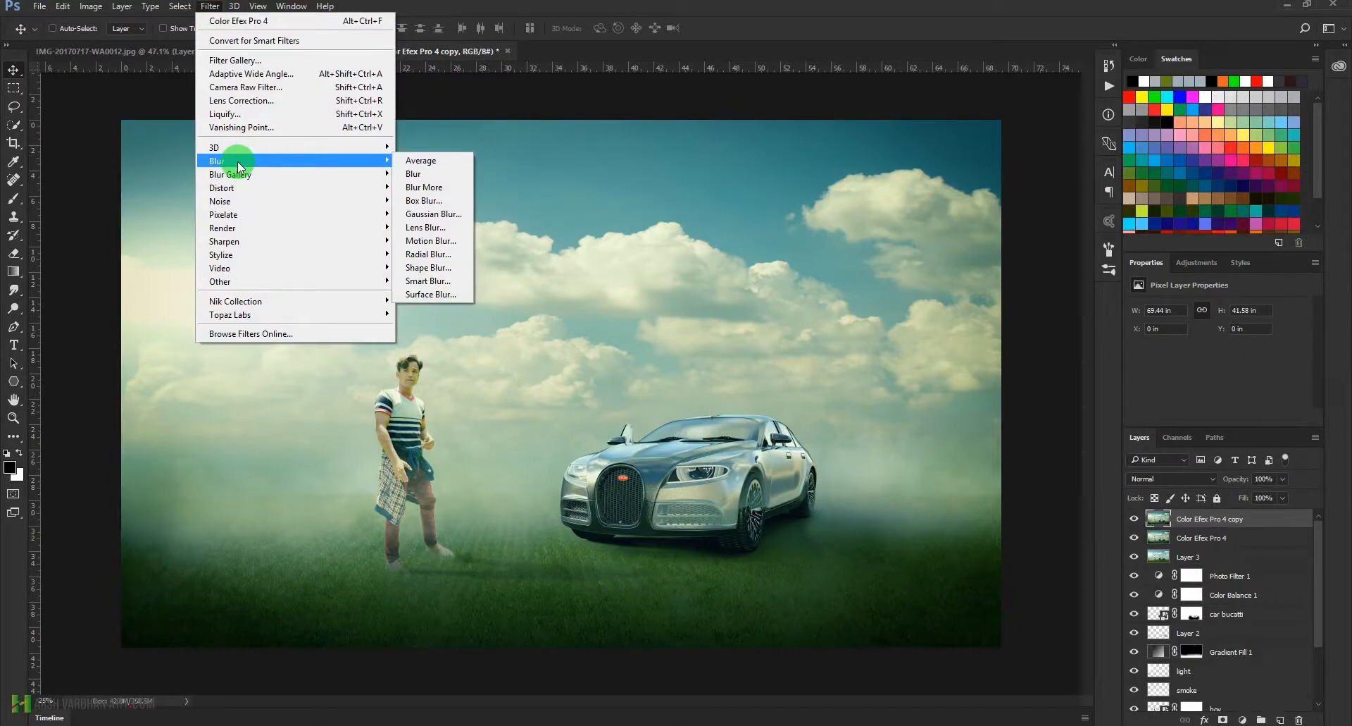
{"action": "left_click", "coordinate": [421, 229]}
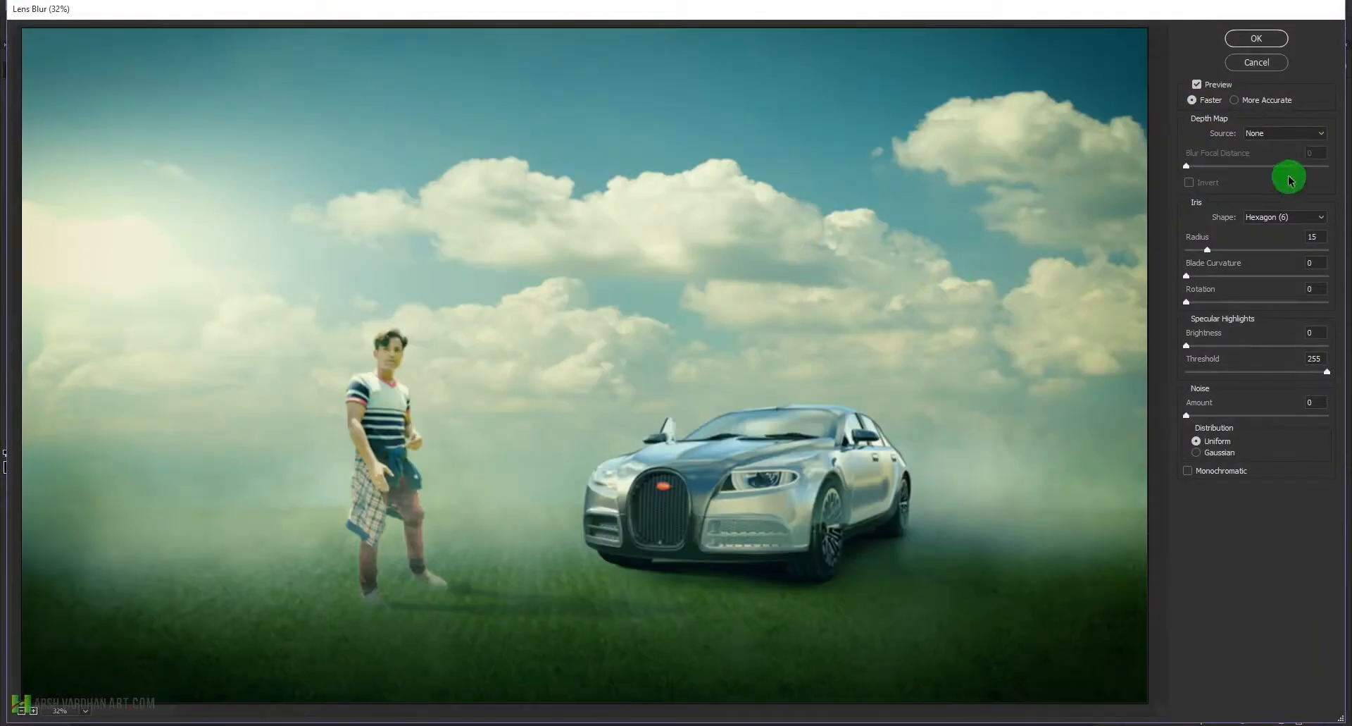
{"action": "left_click", "coordinate": [1211, 251]}
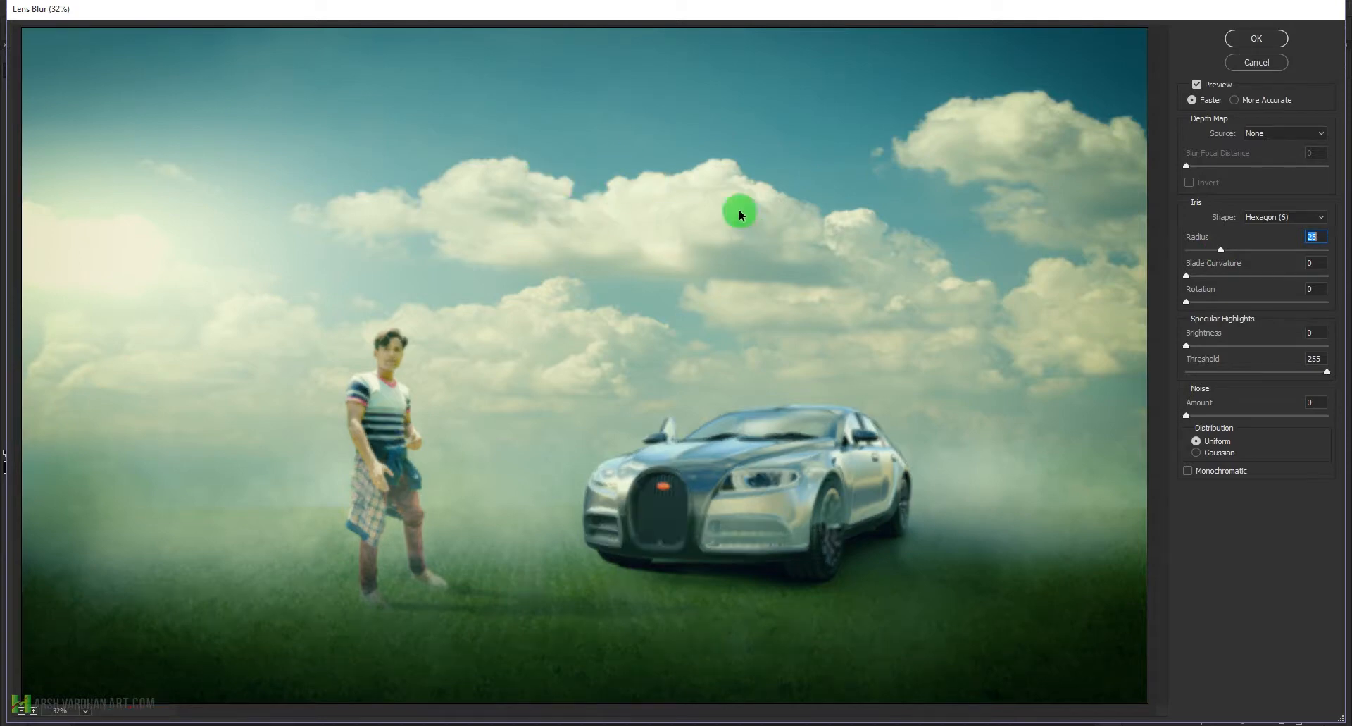
{"action": "left_click", "coordinate": [1273, 41]}
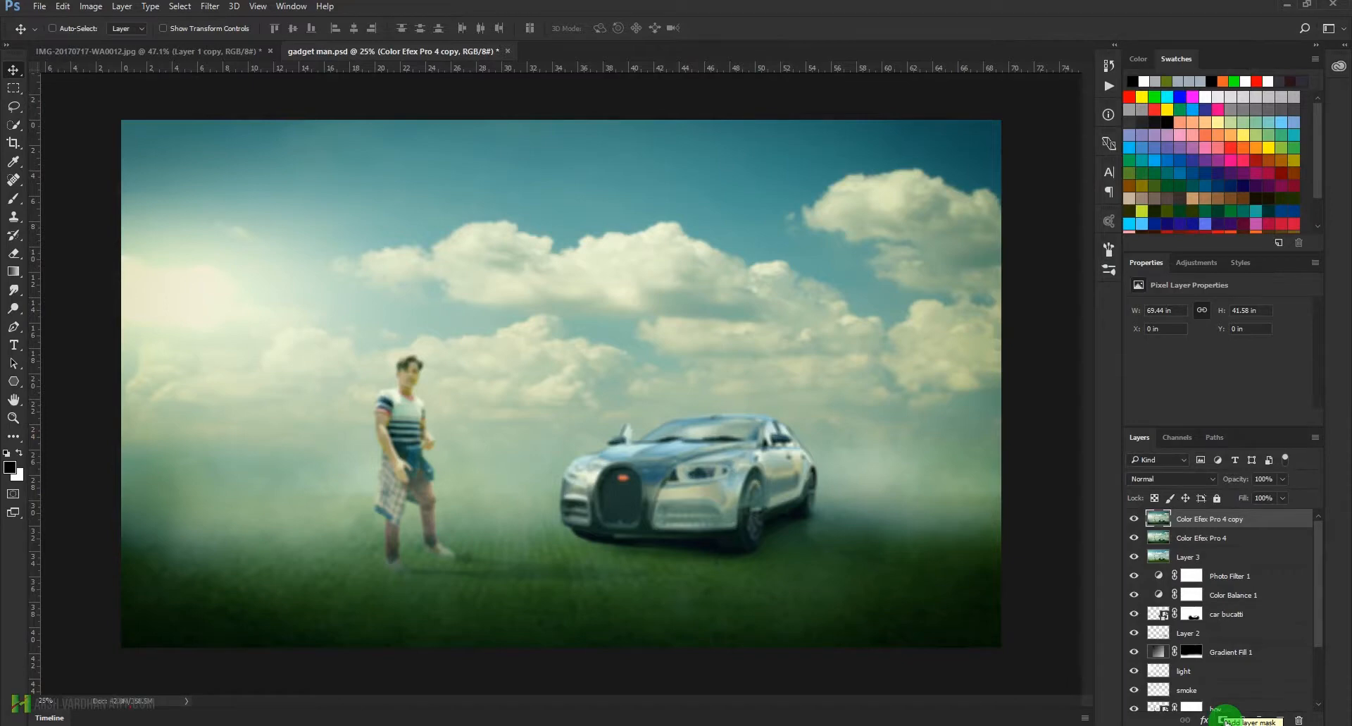
Step: Hide the blurred copy with a black layer mask and prepare a soft round white brush at 50% opacity
{"action": "left_click", "coordinate": [1224, 719], "text": "alt"}
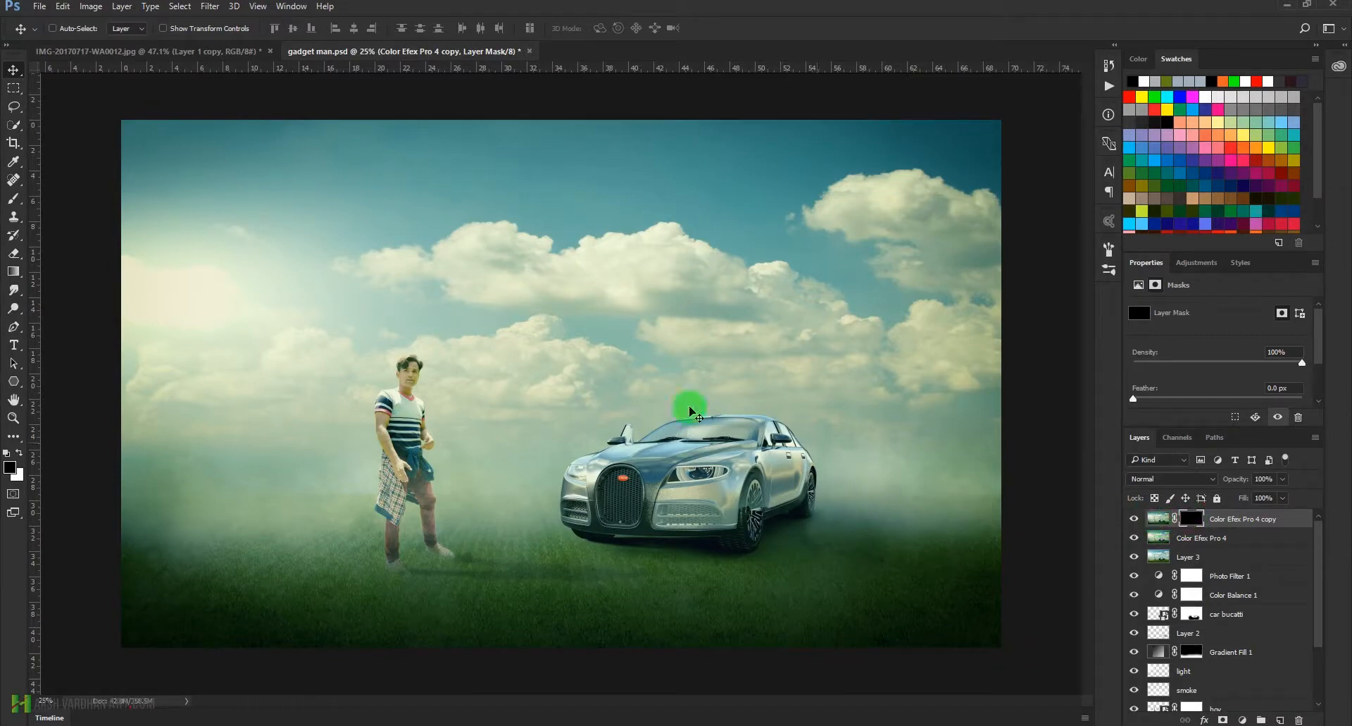
{"action": "key", "text": "b"}
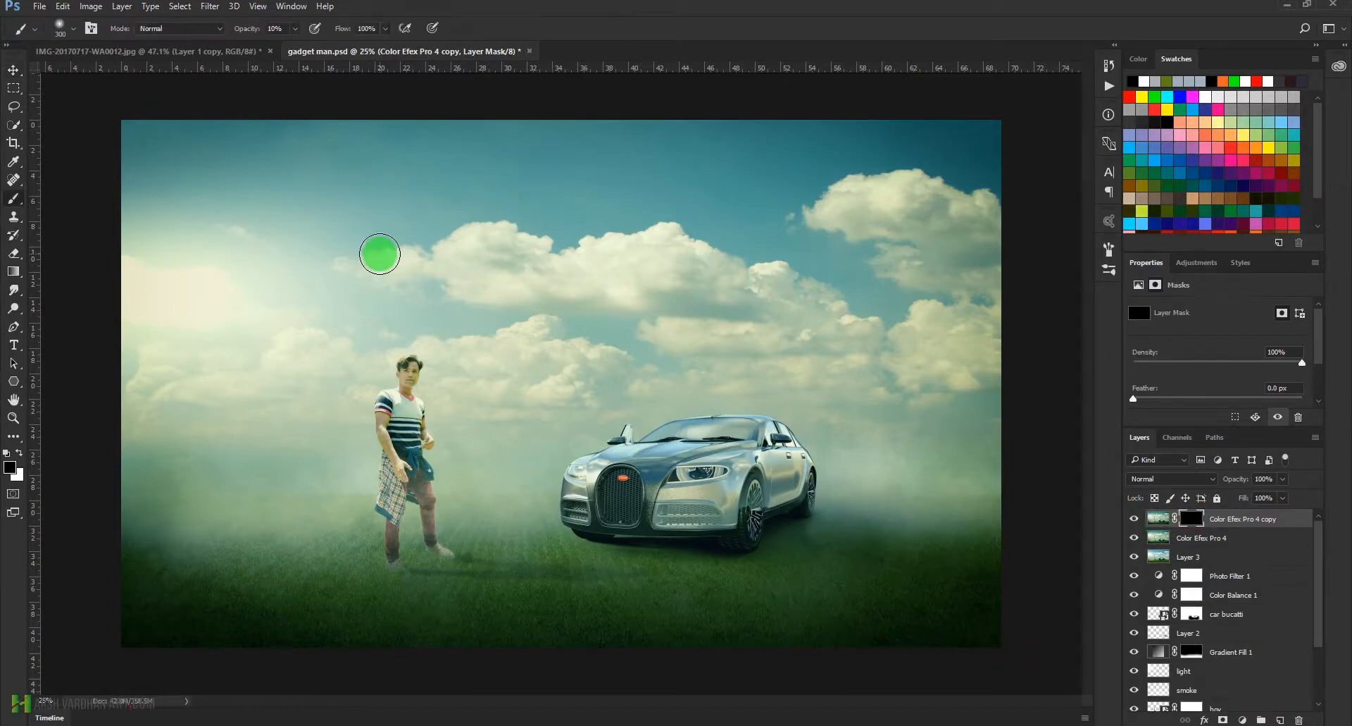
{"action": "key", "text": "d"}
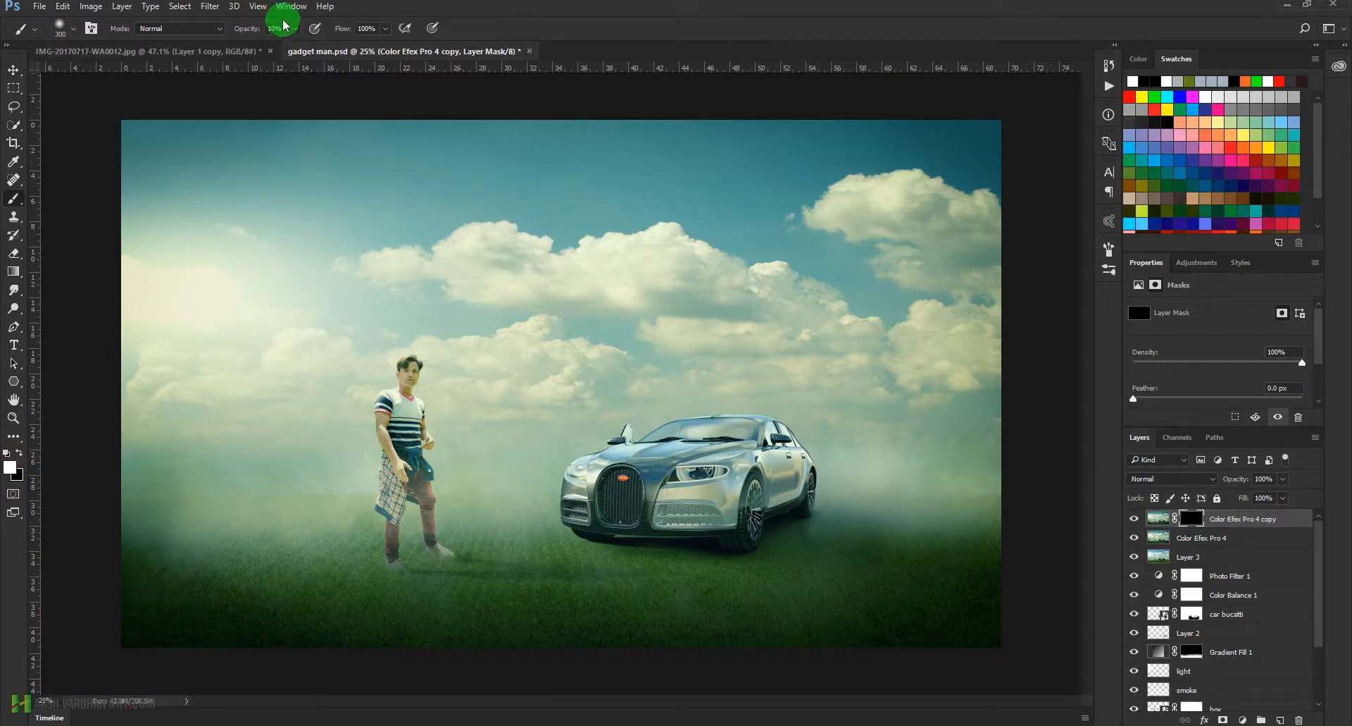
{"action": "key", "text": "5"}
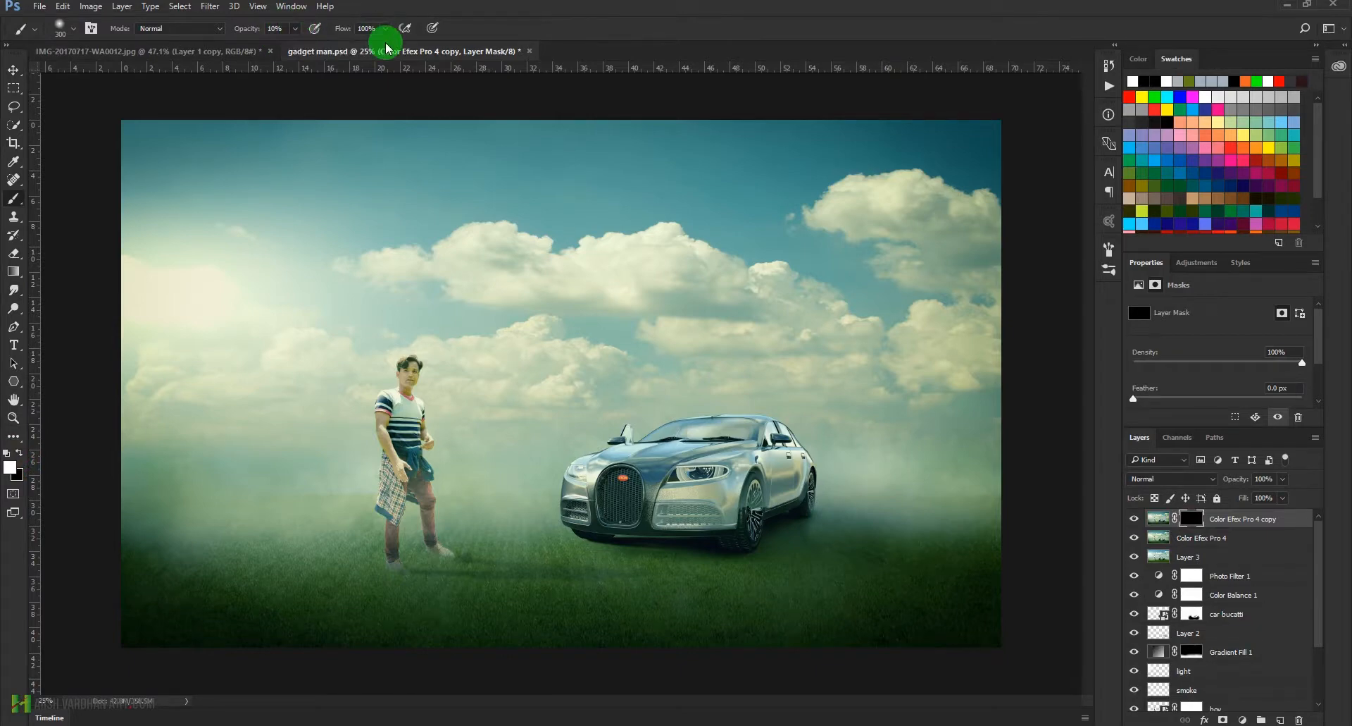
{"action": "right_click", "coordinate": [457, 263]}
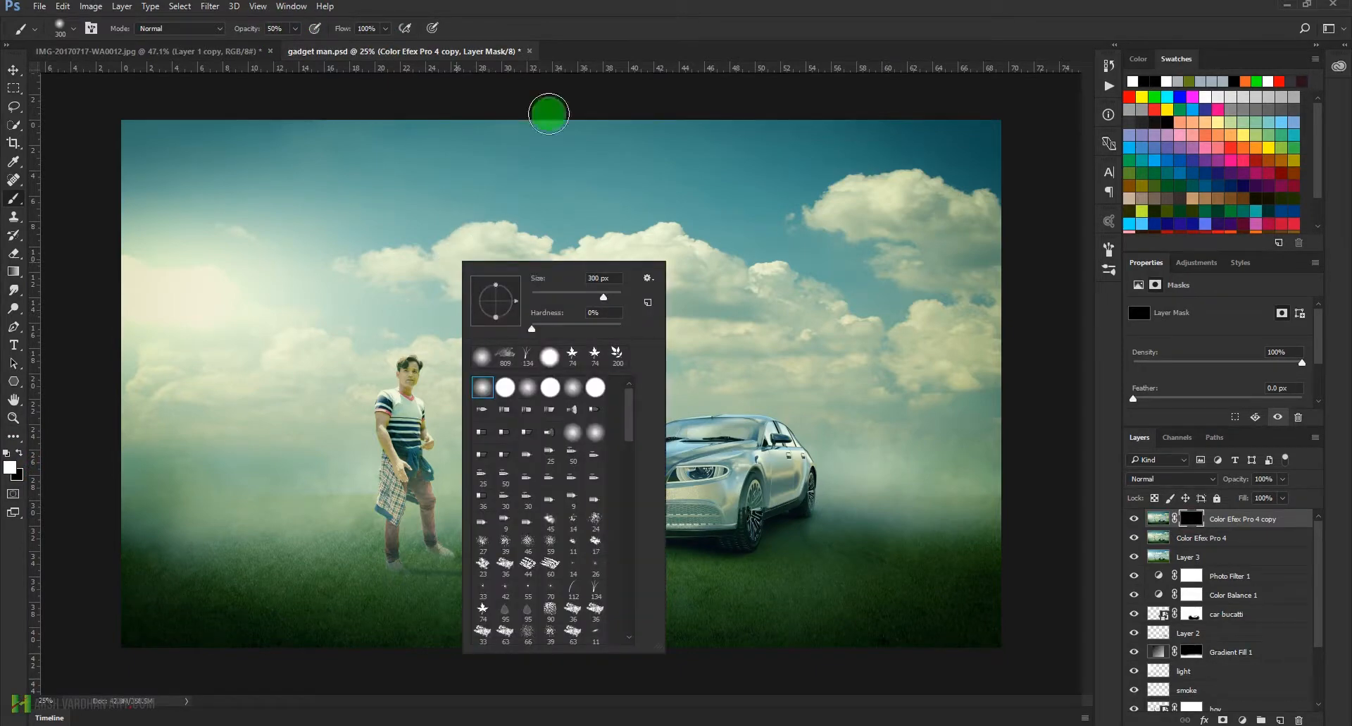
{"action": "left_click", "coordinate": [489, 356]}
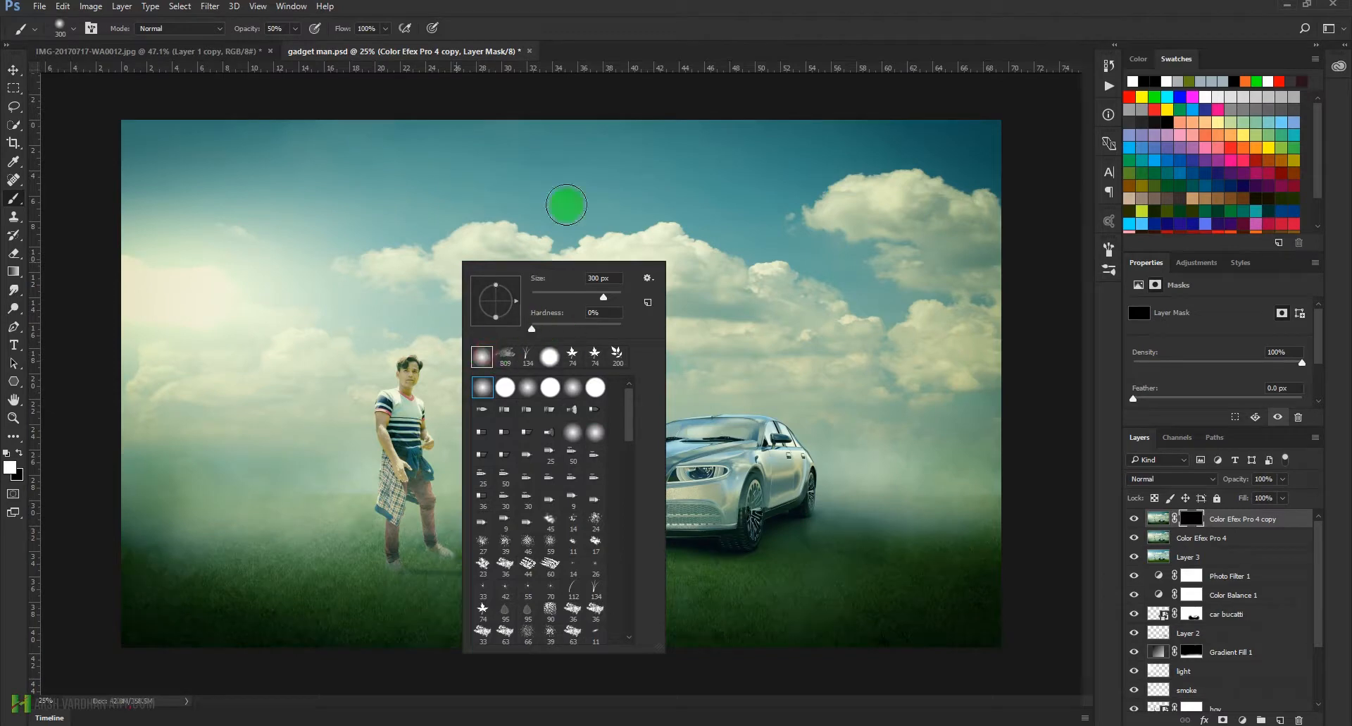
{"action": "left_click", "coordinate": [610, 6]}
Step: Paint white on the mask with a resized brush to reveal the blur in the cloudy background around the man and car
{"action": "key", "text": "bracketright"}
{"action": "key", "text": "bracketright"}
{"action": "key", "text": "bracketright"}
{"action": "key", "text": "bracketright"}
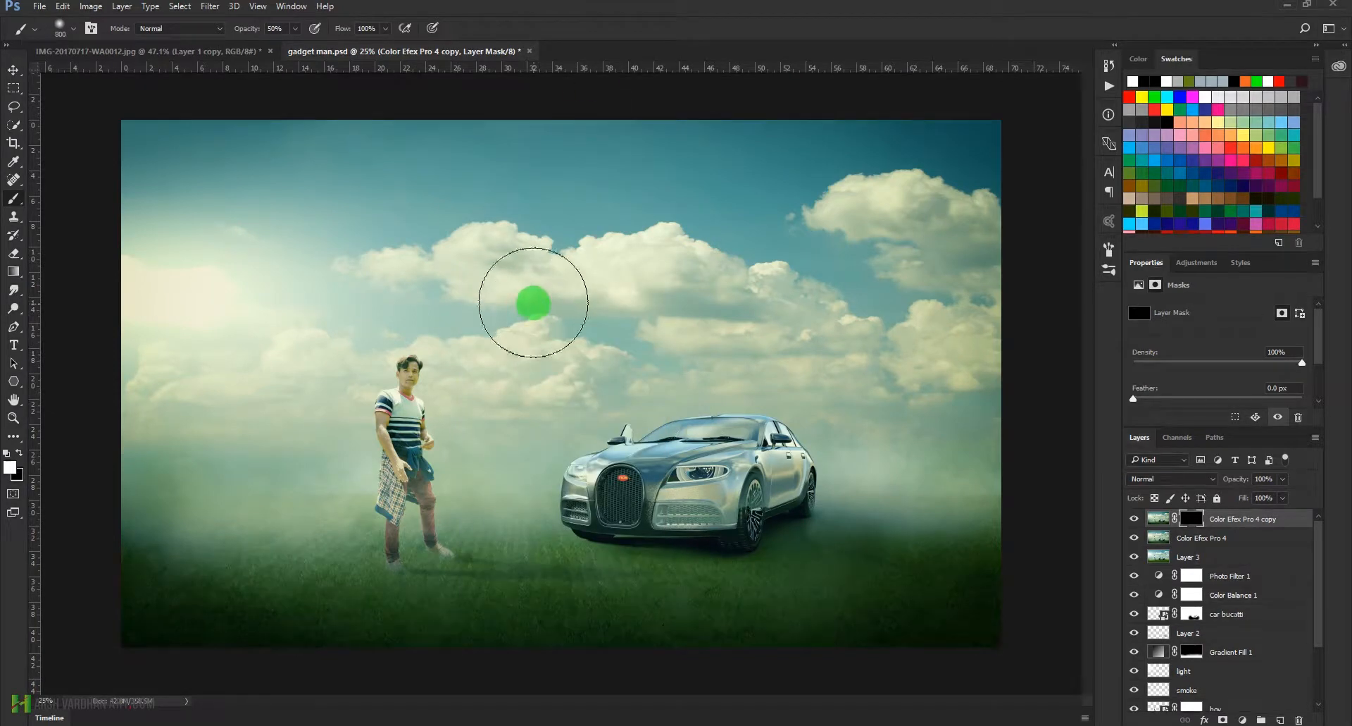
{"action": "mouse_move", "coordinate": [315, 241]}
{"action": "left_mouse_down"}
{"action": "mouse_move", "coordinate": [627, 238]}
{"action": "mouse_move", "coordinate": [384, 230]}
{"action": "mouse_move", "coordinate": [780, 269]}
{"action": "mouse_move", "coordinate": [687, 275]}
{"action": "mouse_move", "coordinate": [903, 259]}
{"action": "mouse_move", "coordinate": [920, 220]}
{"action": "mouse_move", "coordinate": [775, 184]}
{"action": "mouse_move", "coordinate": [877, 182]}
{"action": "mouse_move", "coordinate": [957, 199]}
{"action": "mouse_move", "coordinate": [931, 254]}
{"action": "mouse_move", "coordinate": [1012, 321]}
{"action": "mouse_move", "coordinate": [947, 332]}
{"action": "mouse_move", "coordinate": [893, 365]}
{"action": "mouse_move", "coordinate": [974, 384]}
{"action": "mouse_move", "coordinate": [864, 384]}
{"action": "mouse_move", "coordinate": [604, 332]}
{"action": "left_mouse_up"}
{"action": "key", "text": "bracketleft"}
{"action": "key", "text": "bracketleft"}
{"action": "key", "text": "bracketleft"}
{"action": "key", "text": "bracketleft"}
{"action": "key", "text": "bracketleft"}
{"action": "mouse_move", "coordinate": [398, 322]}
{"action": "left_mouse_down"}
{"action": "mouse_move", "coordinate": [303, 317]}
{"action": "mouse_move", "coordinate": [236, 353]}
{"action": "left_mouse_up"}
{"action": "key", "text": "bracketright"}
{"action": "key", "text": "bracketright"}
{"action": "key", "text": "bracketright"}
{"action": "left_click_drag", "start_coordinate": [163, 374], "coordinate": [104, 378]}
{"action": "mouse_move", "coordinate": [129, 396]}
{"action": "left_mouse_down"}
{"action": "mouse_move", "coordinate": [185, 400]}
{"action": "mouse_move", "coordinate": [260, 369]}
{"action": "mouse_move", "coordinate": [266, 339]}
{"action": "mouse_move", "coordinate": [383, 282]}
{"action": "mouse_move", "coordinate": [248, 285]}
{"action": "mouse_move", "coordinate": [472, 236]}
{"action": "mouse_move", "coordinate": [765, 245]}
{"action": "mouse_move", "coordinate": [932, 199]}
{"action": "mouse_move", "coordinate": [881, 177]}
{"action": "mouse_move", "coordinate": [908, 322]}
{"action": "mouse_move", "coordinate": [921, 316]}
{"action": "mouse_move", "coordinate": [893, 252]}
{"action": "mouse_move", "coordinate": [1029, 162]}
{"action": "mouse_move", "coordinate": [955, 296]}
{"action": "mouse_move", "coordinate": [868, 309]}
{"action": "mouse_move", "coordinate": [863, 327]}
{"action": "mouse_move", "coordinate": [738, 325]}
{"action": "mouse_move", "coordinate": [789, 356]}
{"action": "mouse_move", "coordinate": [894, 374]}
{"action": "mouse_move", "coordinate": [867, 355]}
{"action": "mouse_move", "coordinate": [904, 356]}
{"action": "mouse_move", "coordinate": [859, 331]}
{"action": "mouse_move", "coordinate": [898, 338]}
{"action": "mouse_move", "coordinate": [949, 400]}
{"action": "mouse_move", "coordinate": [999, 429]}
{"action": "mouse_move", "coordinate": [970, 365]}
{"action": "mouse_move", "coordinate": [970, 435]}
{"action": "mouse_move", "coordinate": [1026, 539]}
{"action": "mouse_move", "coordinate": [1019, 662]}
{"action": "mouse_move", "coordinate": [970, 683]}
{"action": "mouse_move", "coordinate": [1166, 682]}
{"action": "left_mouse_up"}
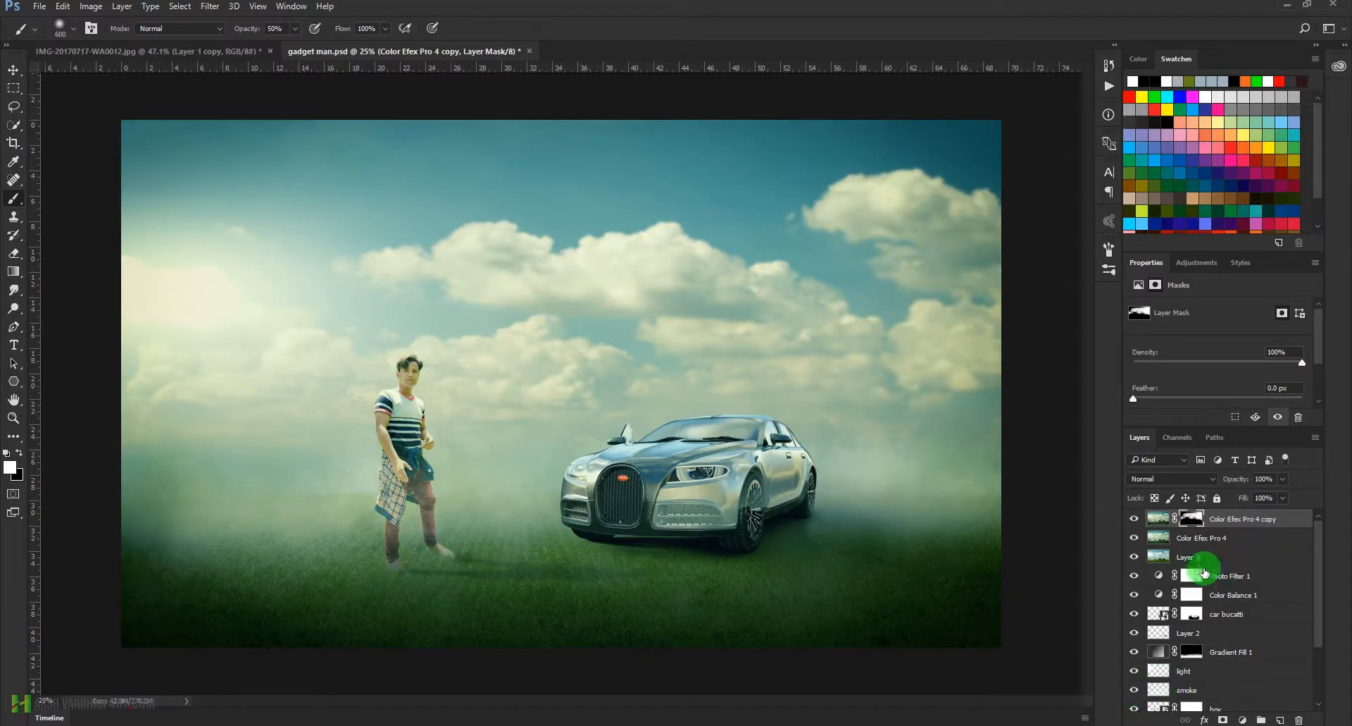
Step: Stamp all visible layers into a new merged layer on top and set its blend mode to Linear Light
{"action": "left_click", "coordinate": [1164, 521]}
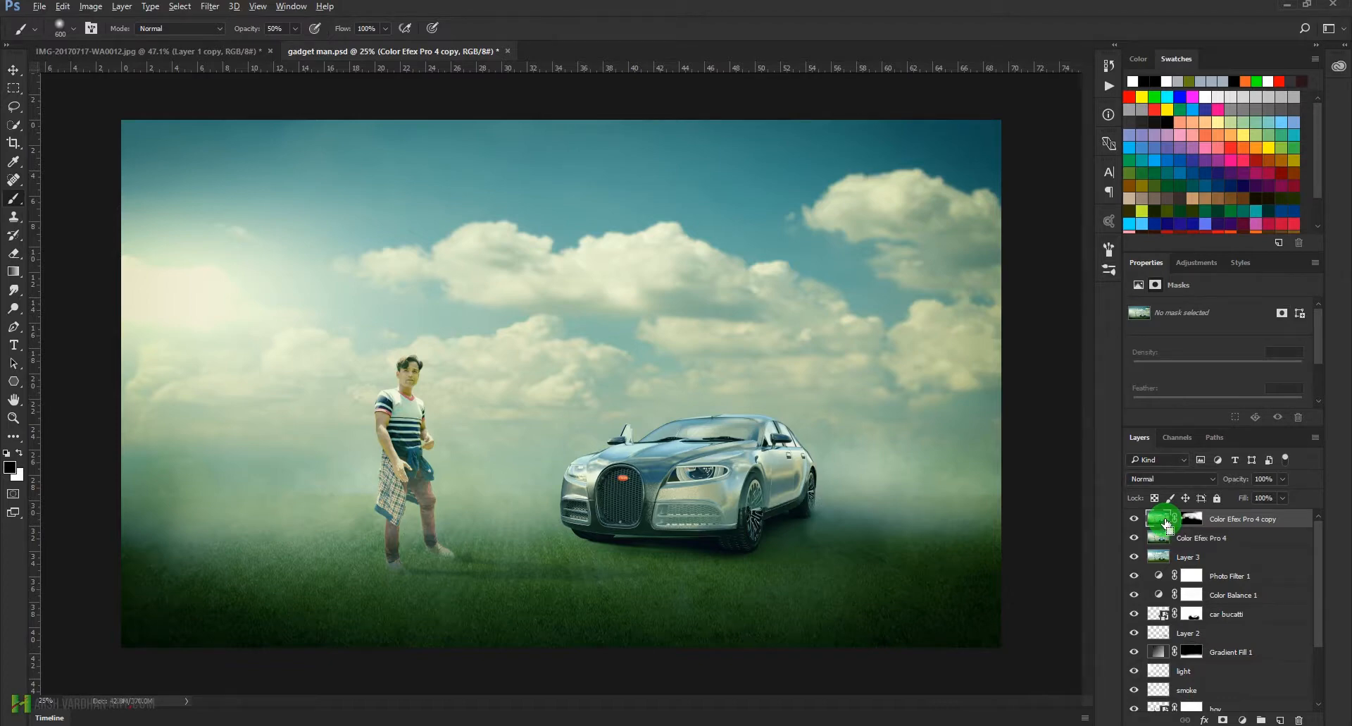
{"action": "key", "text": "ctrl+shift+alt+e"}
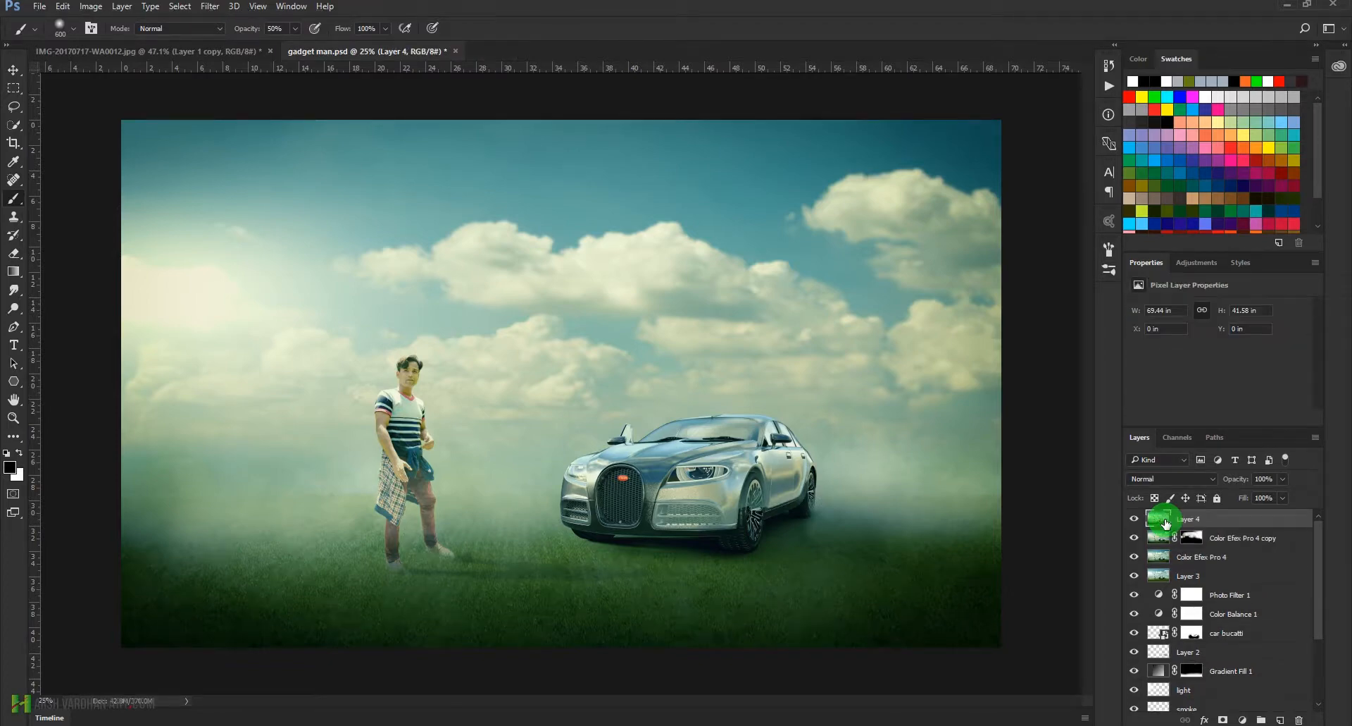
{"action": "left_click", "coordinate": [1176, 483]}
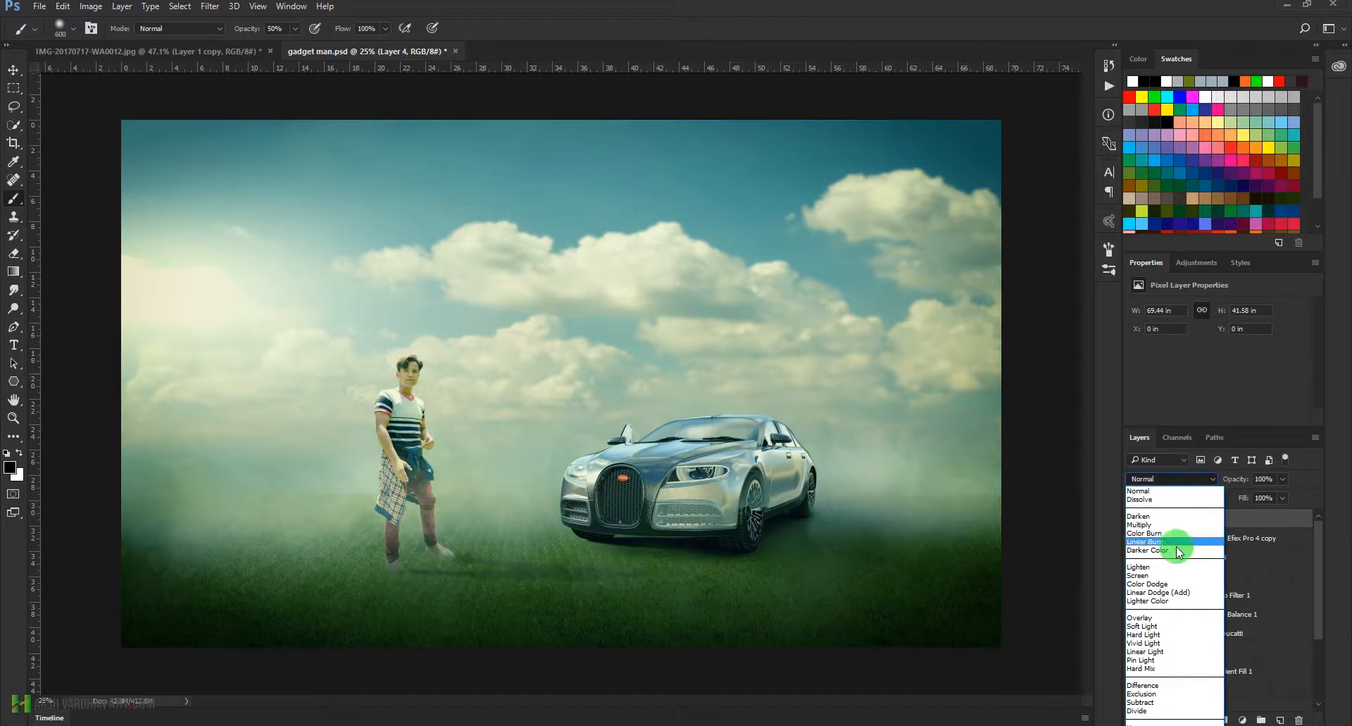
{"action": "left_click", "coordinate": [1160, 653]}
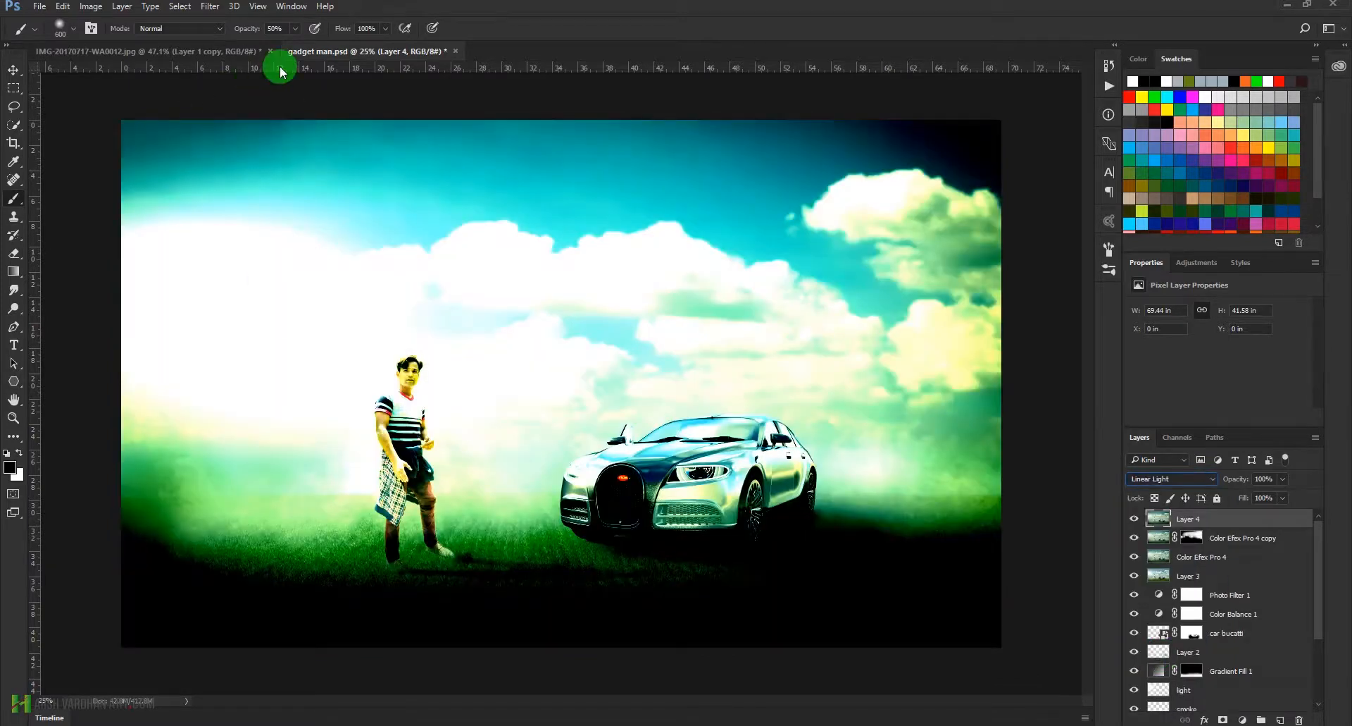
Step: Apply a High Pass filter with a radius of 1.3 pixels to the merged layer
{"action": "left_click", "coordinate": [210, 6]}
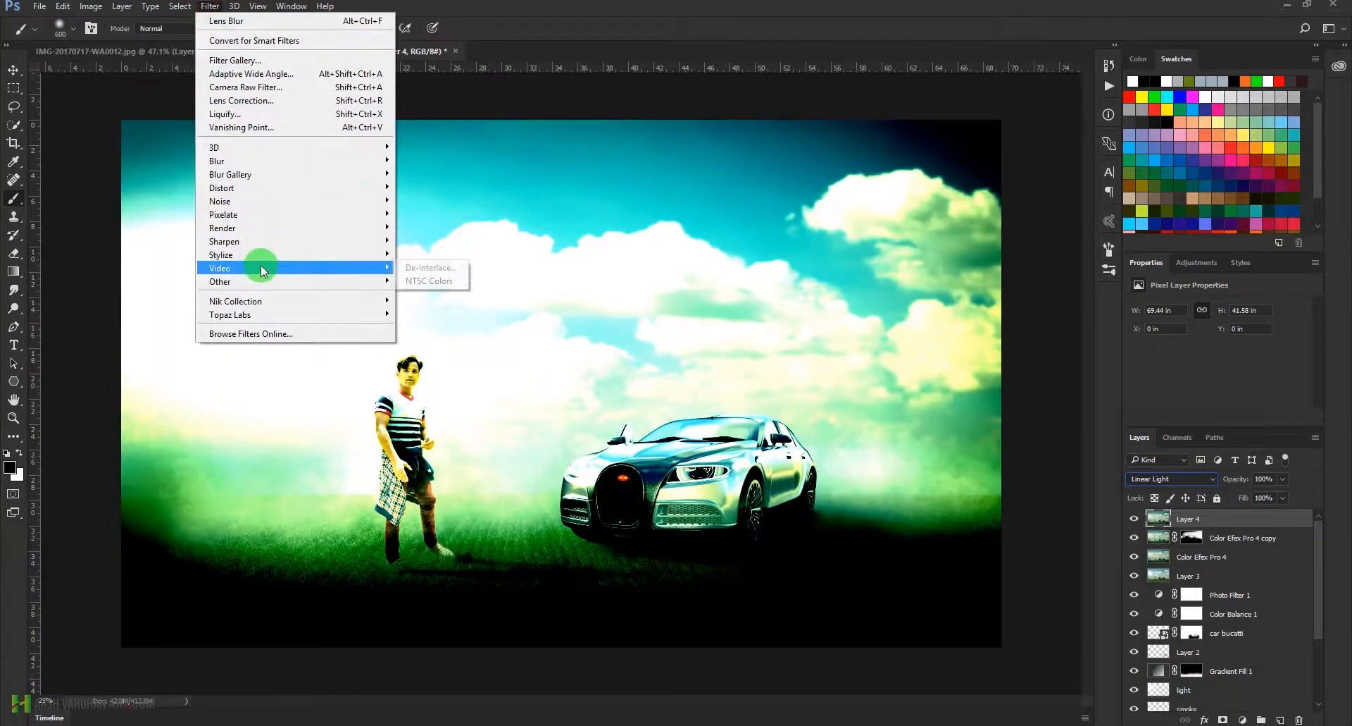
{"action": "mouse_move", "coordinate": [259, 281]}
{"action": "left_click", "coordinate": [419, 294]}
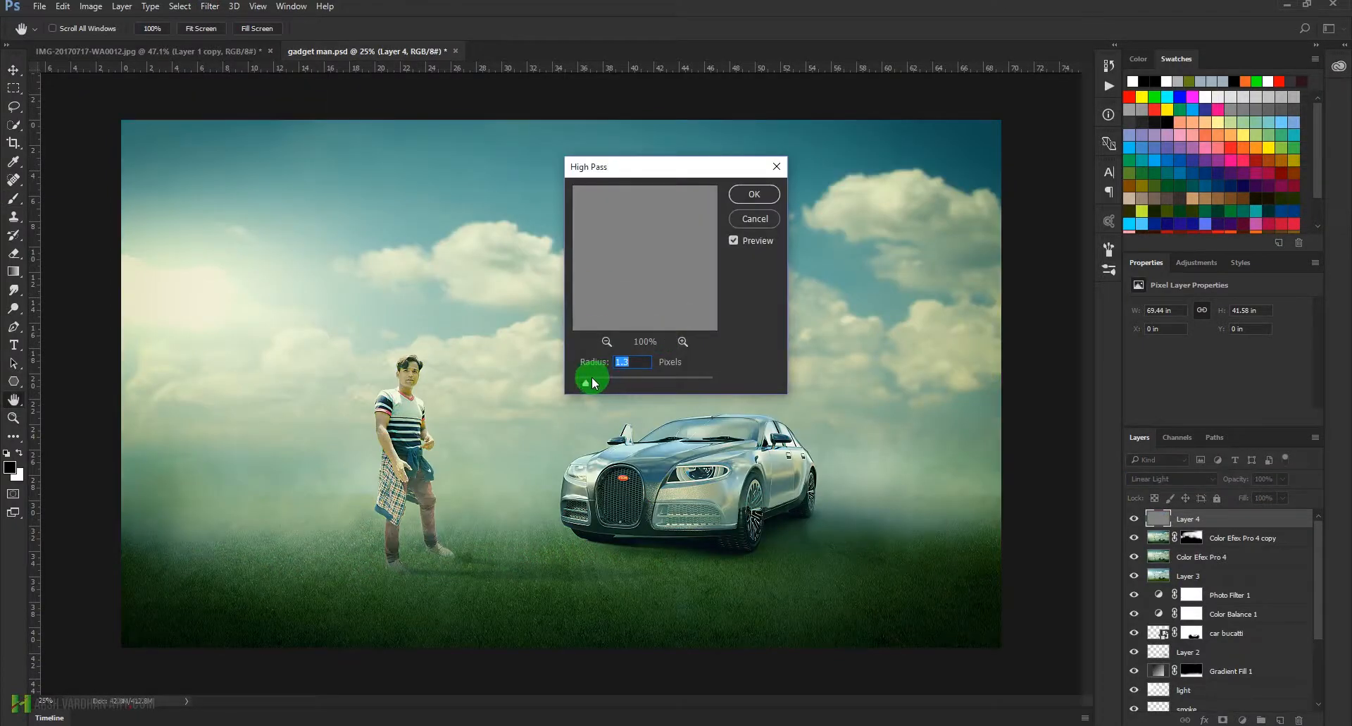
{"action": "left_click", "coordinate": [753, 195]}
Step: Hide the High Pass layer with a black layer mask and make white the brush colour
{"action": "key", "text": "b"}
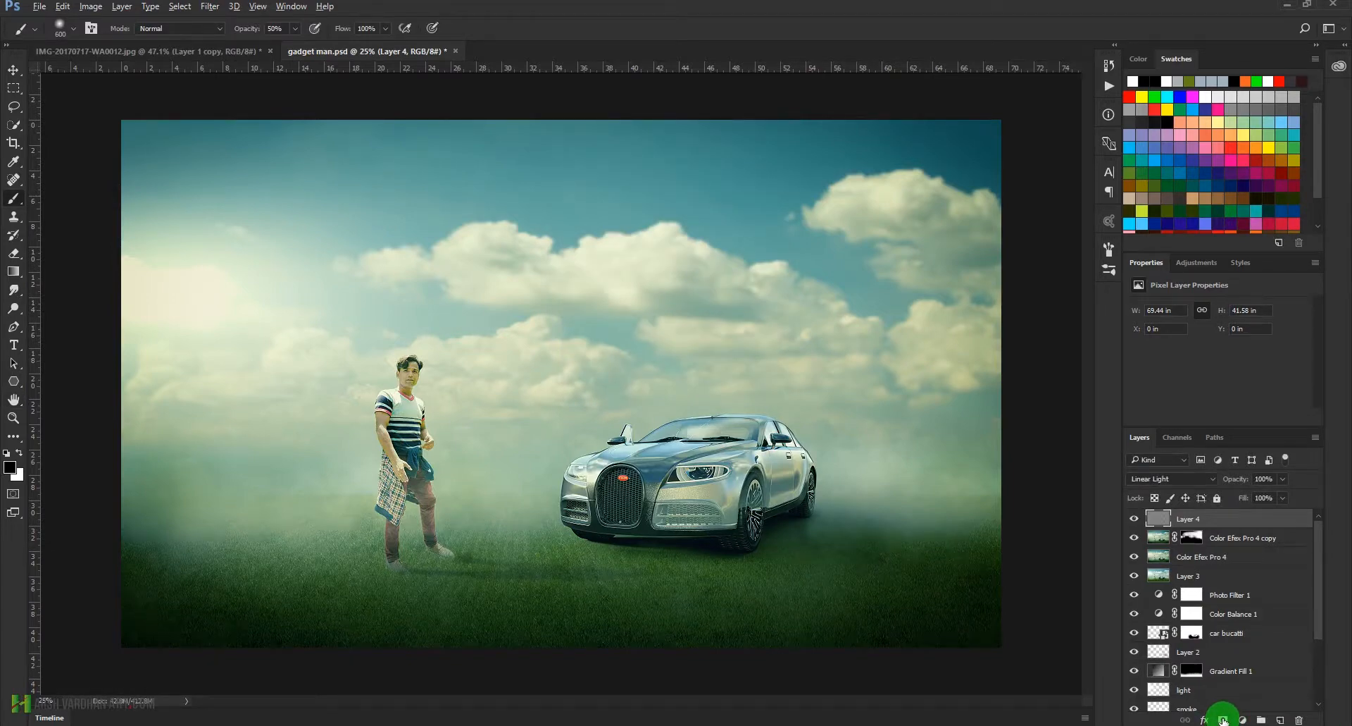
{"action": "left_click", "coordinate": [1224, 720], "text": "alt"}
{"action": "key", "text": "x"}
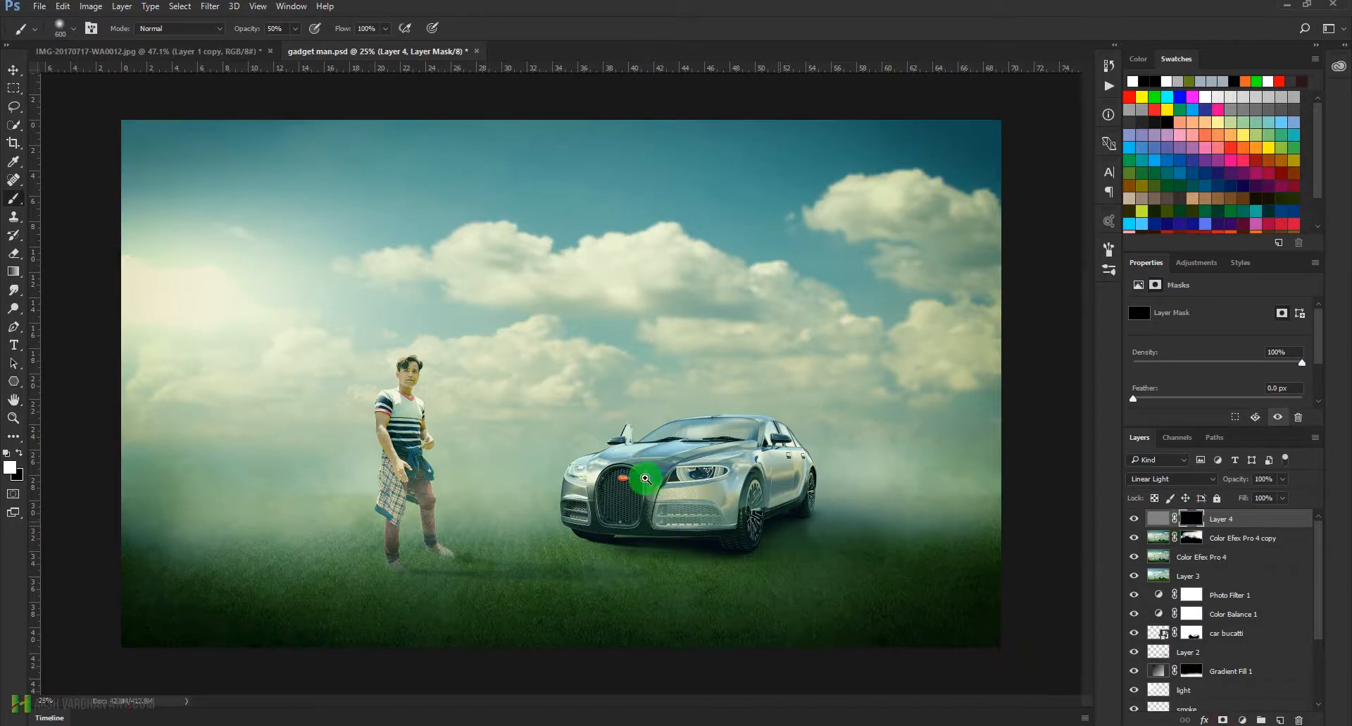
Step: Paint white on the mask with a much smaller brush to sharpen the man's face, hair, shirt and arm
{"action": "left_click_drag", "start_coordinate": [479, 419], "coordinate": [507, 438]}
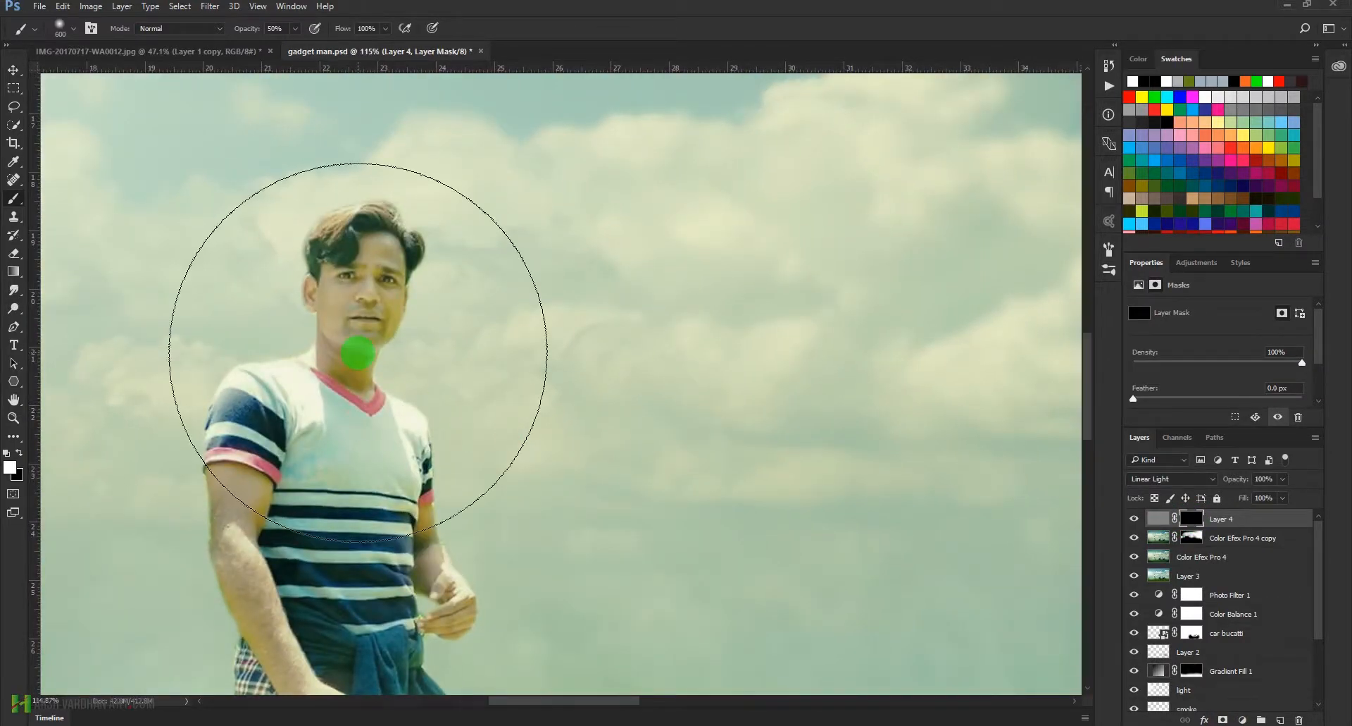
{"action": "key", "text": "bracketleft"}
{"action": "key", "text": "bracketleft"}
{"action": "key", "text": "bracketleft"}
{"action": "key", "text": "bracketleft"}
{"action": "key", "text": "bracketleft"}
{"action": "key", "text": "bracketleft"}
{"action": "key", "text": "bracketleft"}
{"action": "key", "text": "bracketleft"}
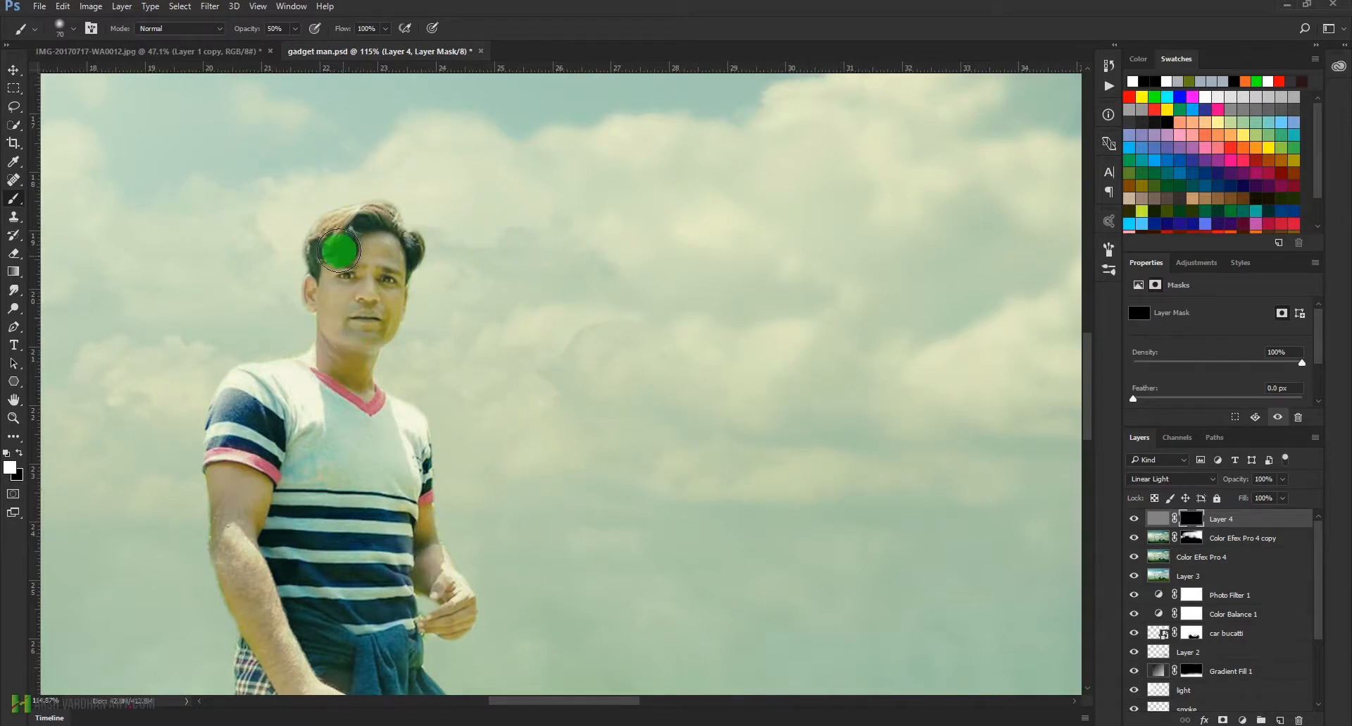
{"action": "mouse_move", "coordinate": [367, 279]}
{"action": "left_mouse_down"}
{"action": "mouse_move", "coordinate": [377, 252]}
{"action": "mouse_move", "coordinate": [341, 319]}
{"action": "mouse_move", "coordinate": [362, 367]}
{"action": "mouse_move", "coordinate": [336, 375]}
{"action": "mouse_move", "coordinate": [289, 445]}
{"action": "mouse_move", "coordinate": [273, 518]}
{"action": "mouse_move", "coordinate": [359, 568]}
{"action": "mouse_move", "coordinate": [372, 397]}
{"action": "left_mouse_up"}
{"action": "left_click_drag", "start_coordinate": [361, 628], "coordinate": [324, 515]}
{"action": "left_click_drag", "start_coordinate": [344, 233], "coordinate": [384, 211]}
{"action": "left_click_drag", "start_coordinate": [296, 317], "coordinate": [283, 389]}
Step: Paint white on the High Pass layer's mask over the car's headlights, grille, bonnet and windscreen to sharpen them
{"action": "left_click_drag", "start_coordinate": [923, 498], "coordinate": [512, 241]}
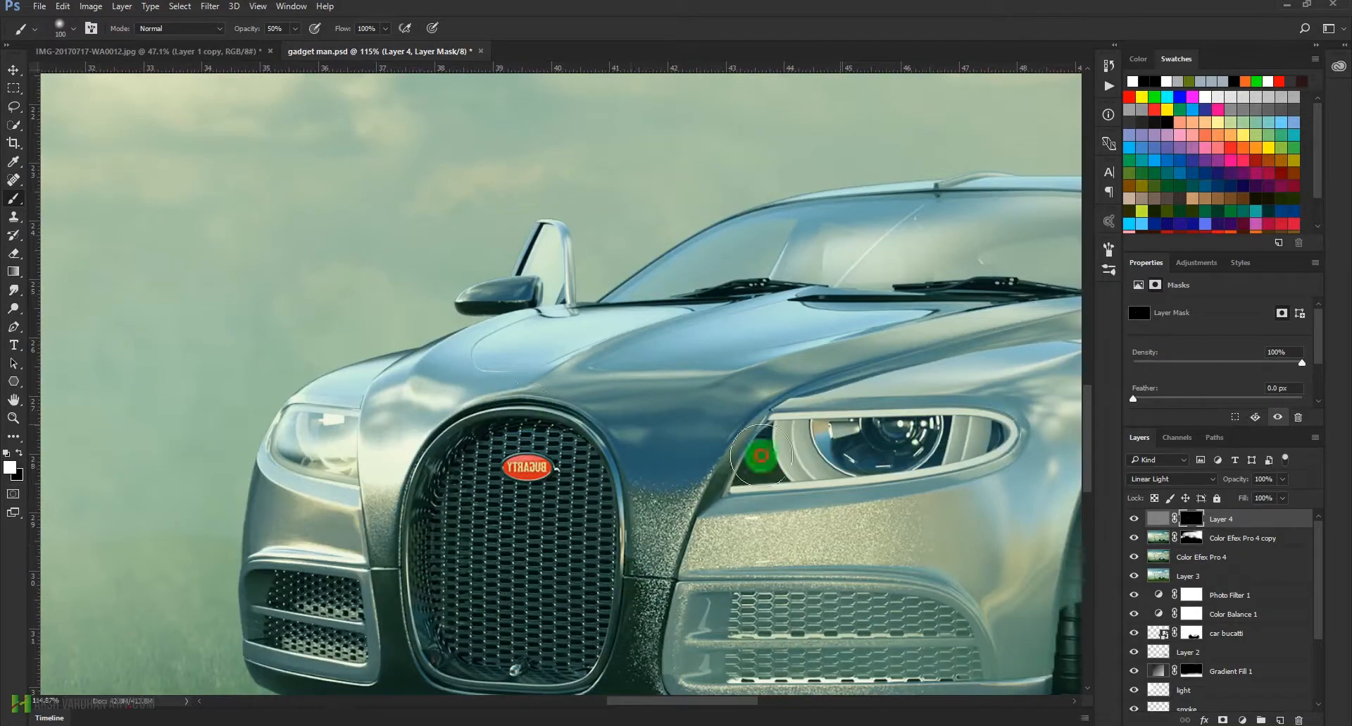
{"action": "left_click_drag", "start_coordinate": [907, 457], "coordinate": [734, 524]}
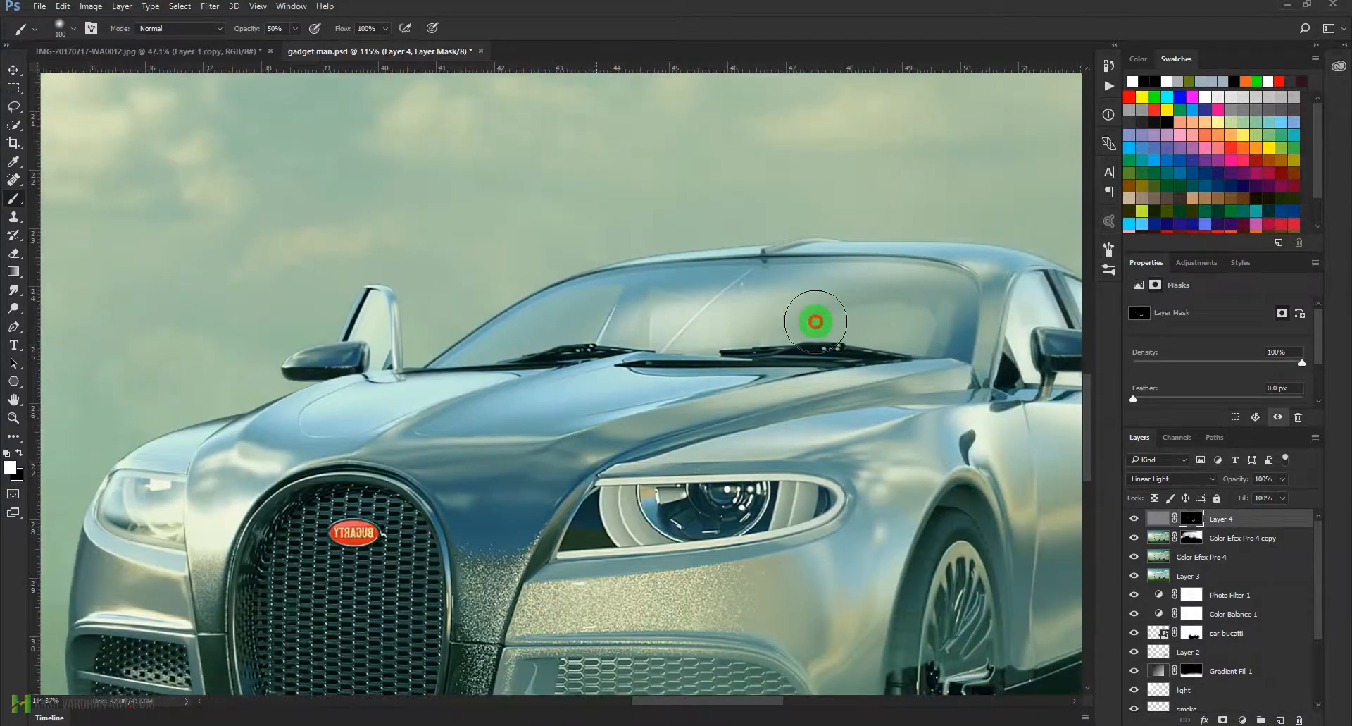
{"action": "left_click_drag", "start_coordinate": [510, 520], "coordinate": [644, 412]}
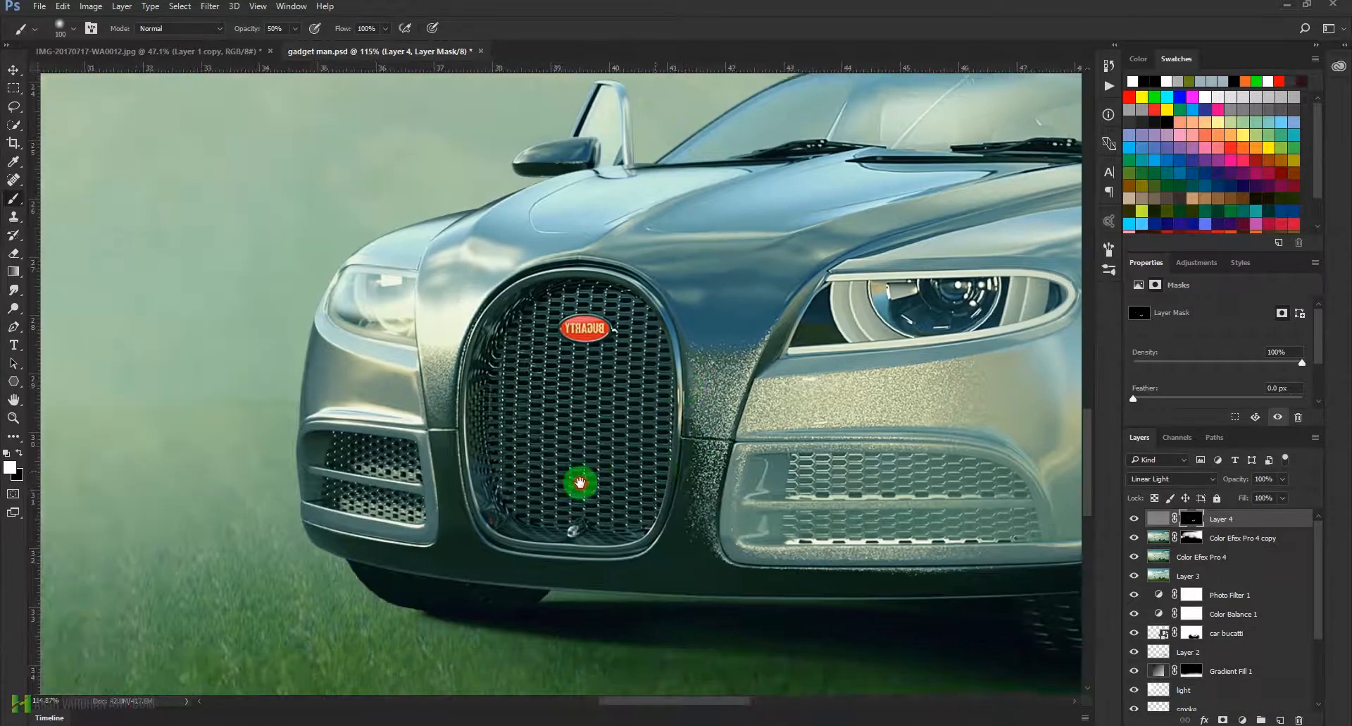
{"action": "left_click_drag", "start_coordinate": [580, 480], "coordinate": [451, 495]}
{"action": "scroll", "coordinate": [662, 507], "scroll_direction": "down", "scroll_amount": 6}
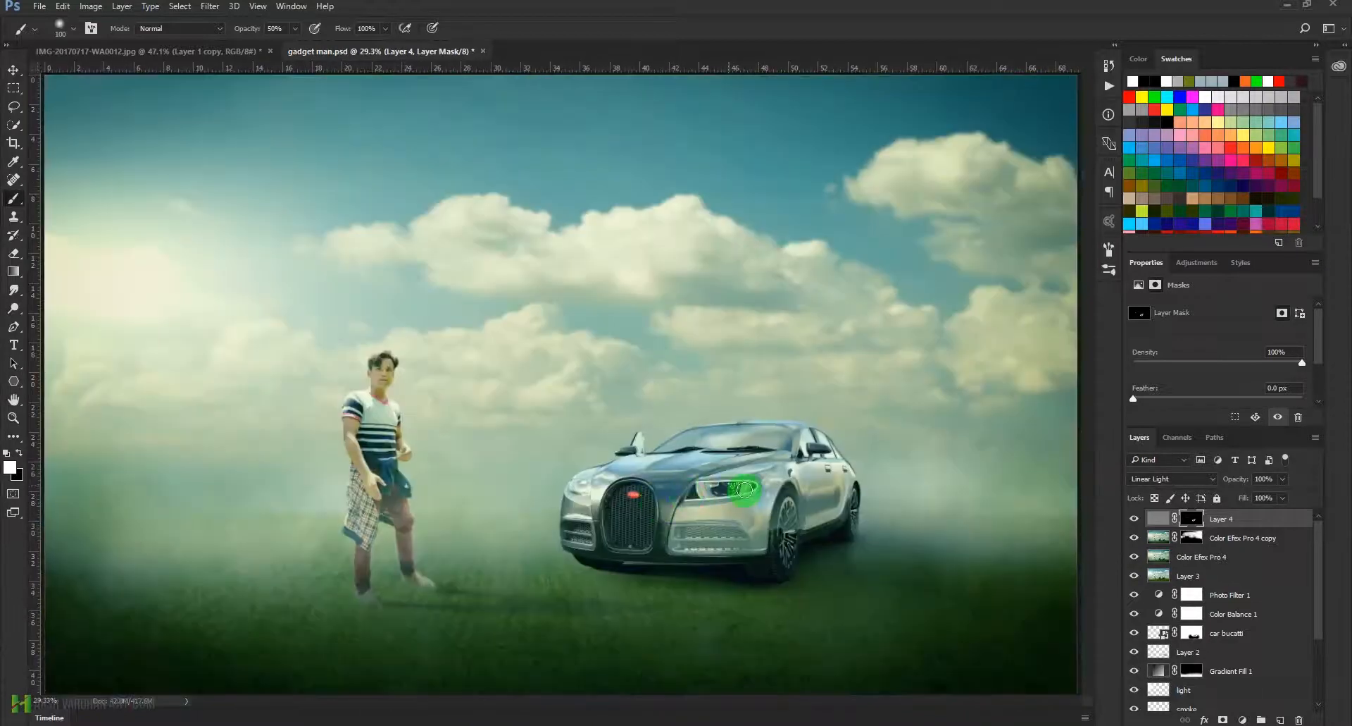
{"action": "scroll", "coordinate": [861, 367], "scroll_direction": "down", "scroll_amount": 1}
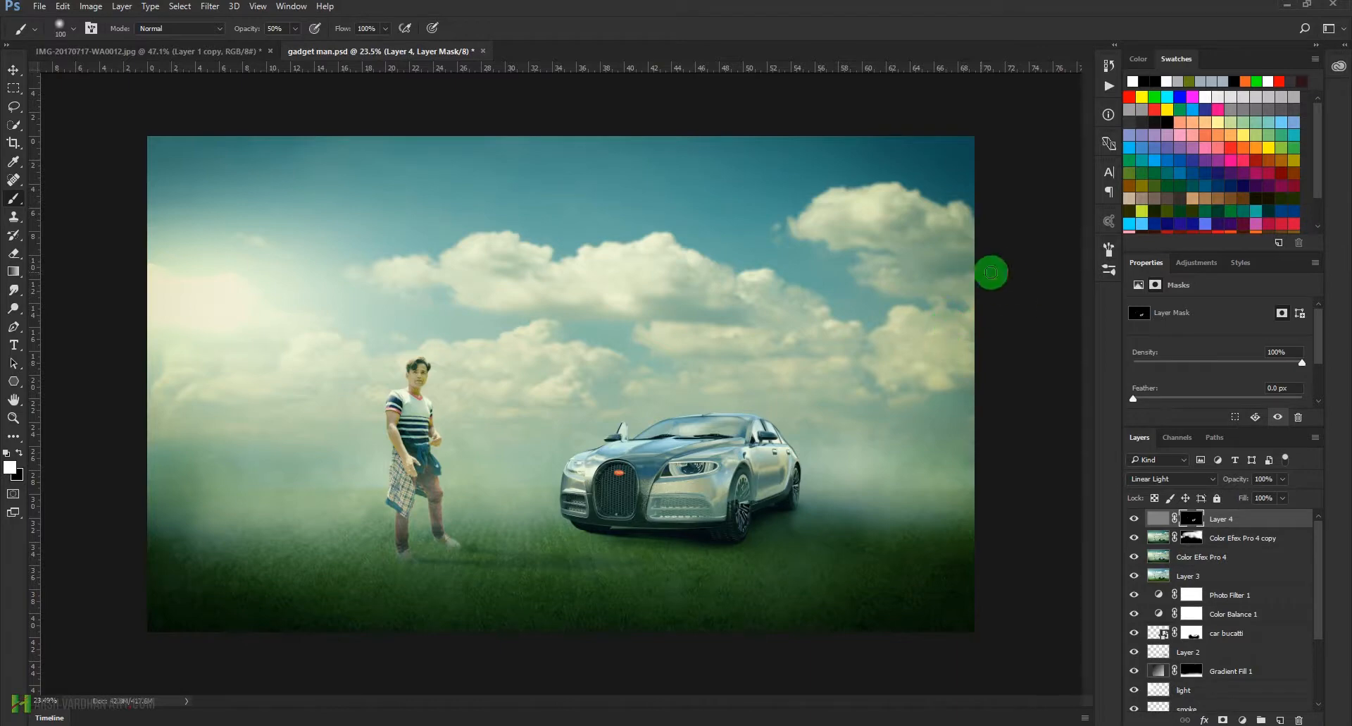
Step: Add a Curves adjustment layer on top with an S-shaped RGB curve through about 84/62 and 196/197, and compare the image with and without it
{"action": "left_click", "coordinate": [1189, 263]}
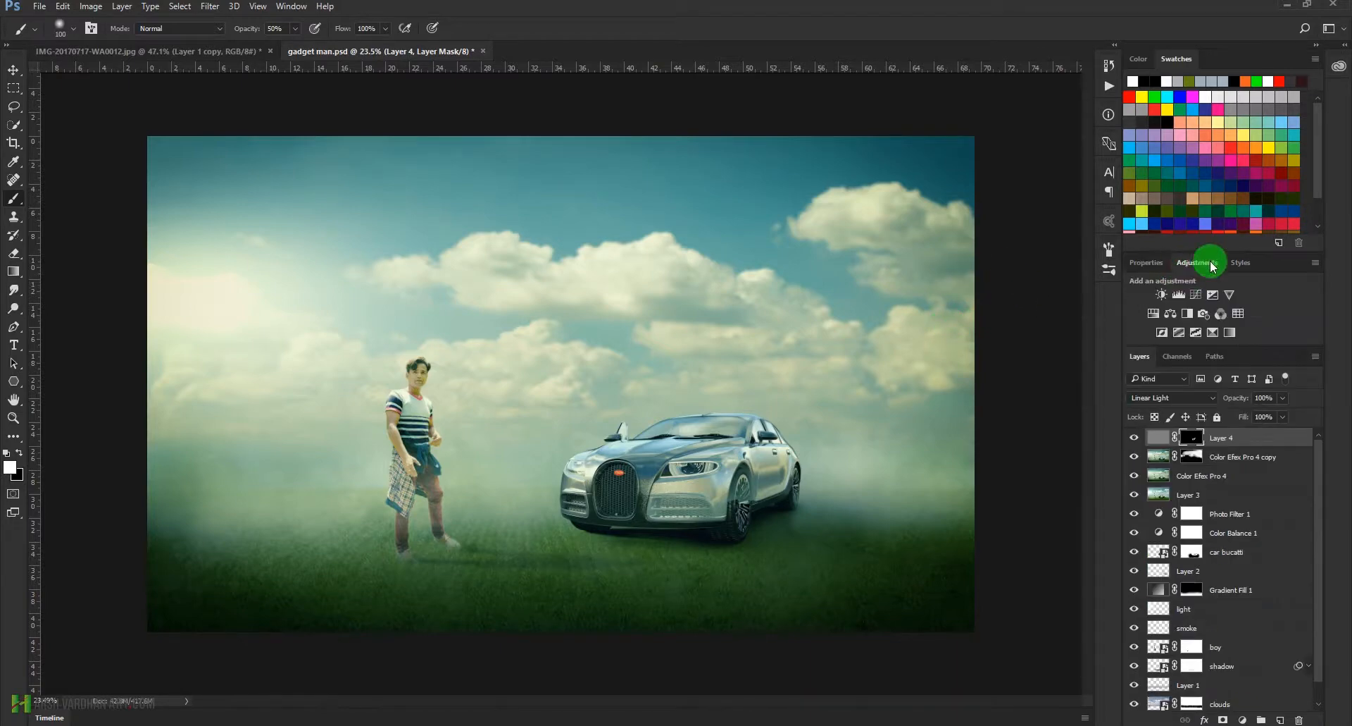
{"action": "left_click", "coordinate": [1197, 296]}
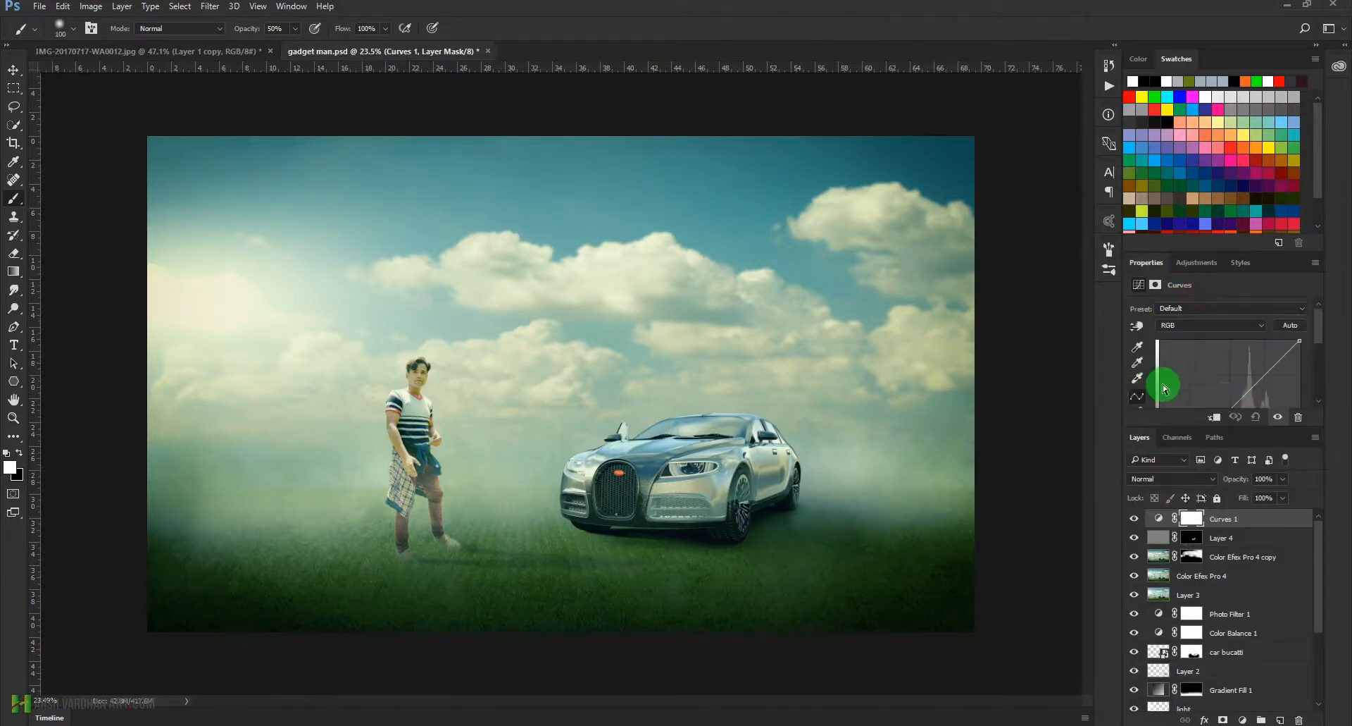
{"action": "left_click_drag", "start_coordinate": [1233, 425], "coordinate": [1215, 541]}
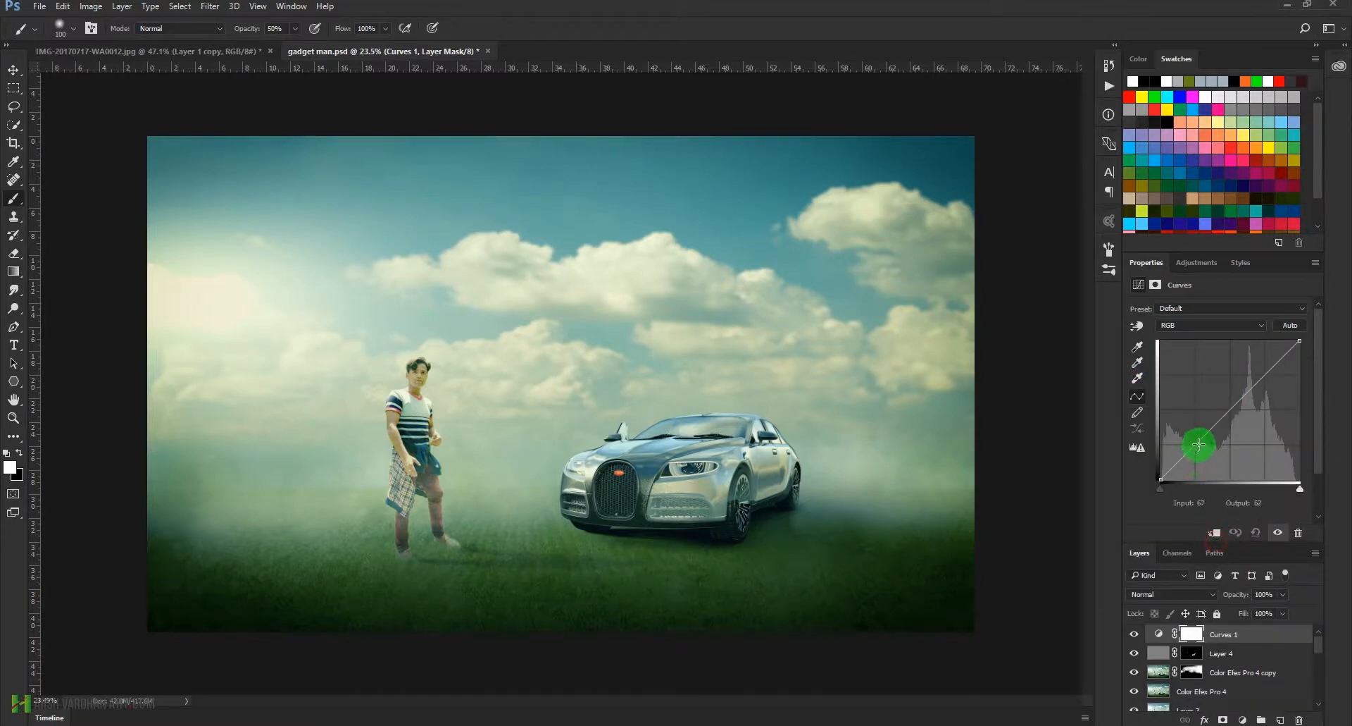
{"action": "left_click_drag", "start_coordinate": [1199, 440], "coordinate": [1206, 444]}
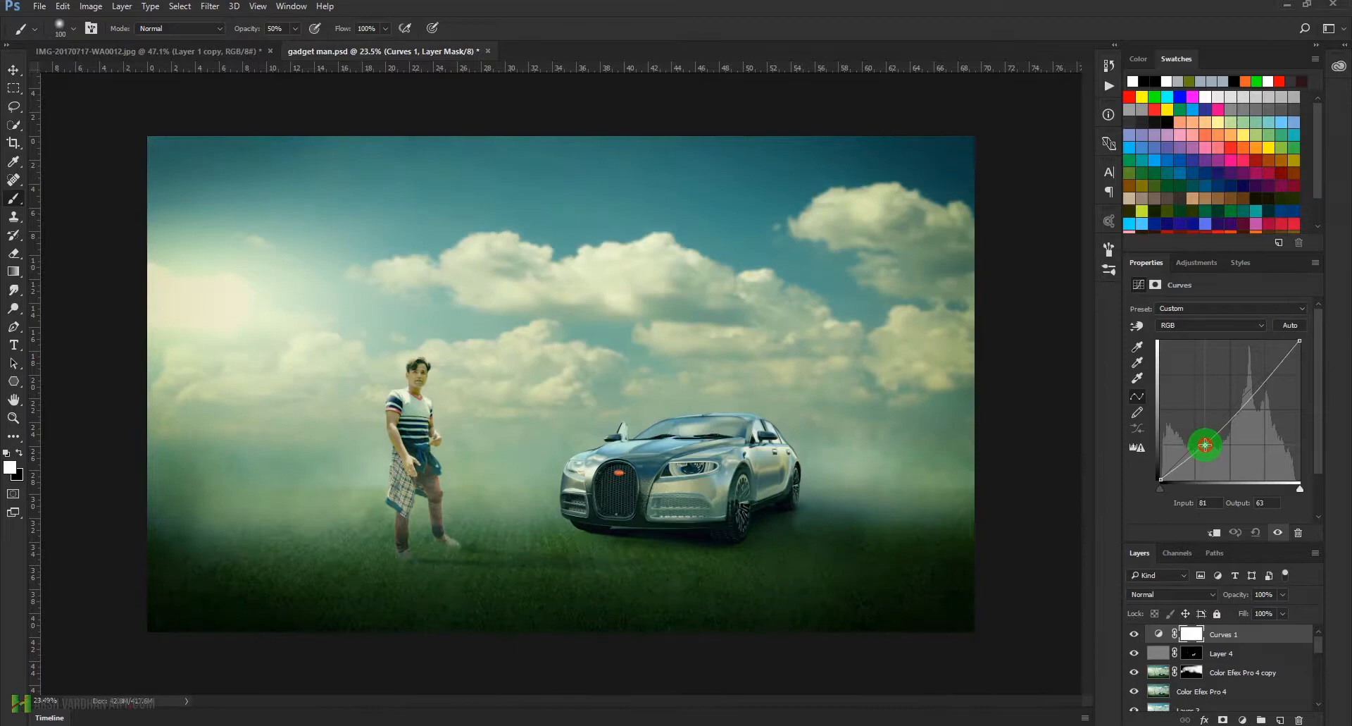
{"action": "left_click_drag", "start_coordinate": [1272, 388], "coordinate": [1267, 372]}
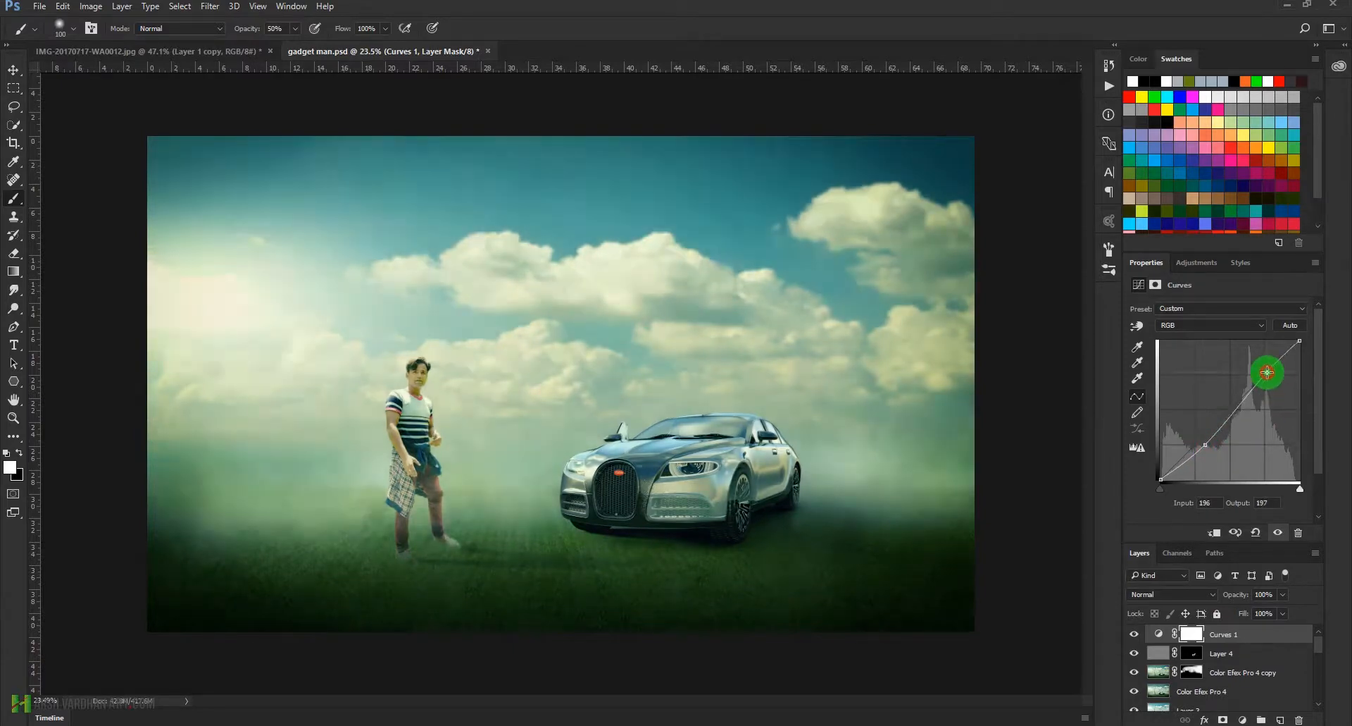
{"action": "left_click", "coordinate": [1216, 441]}
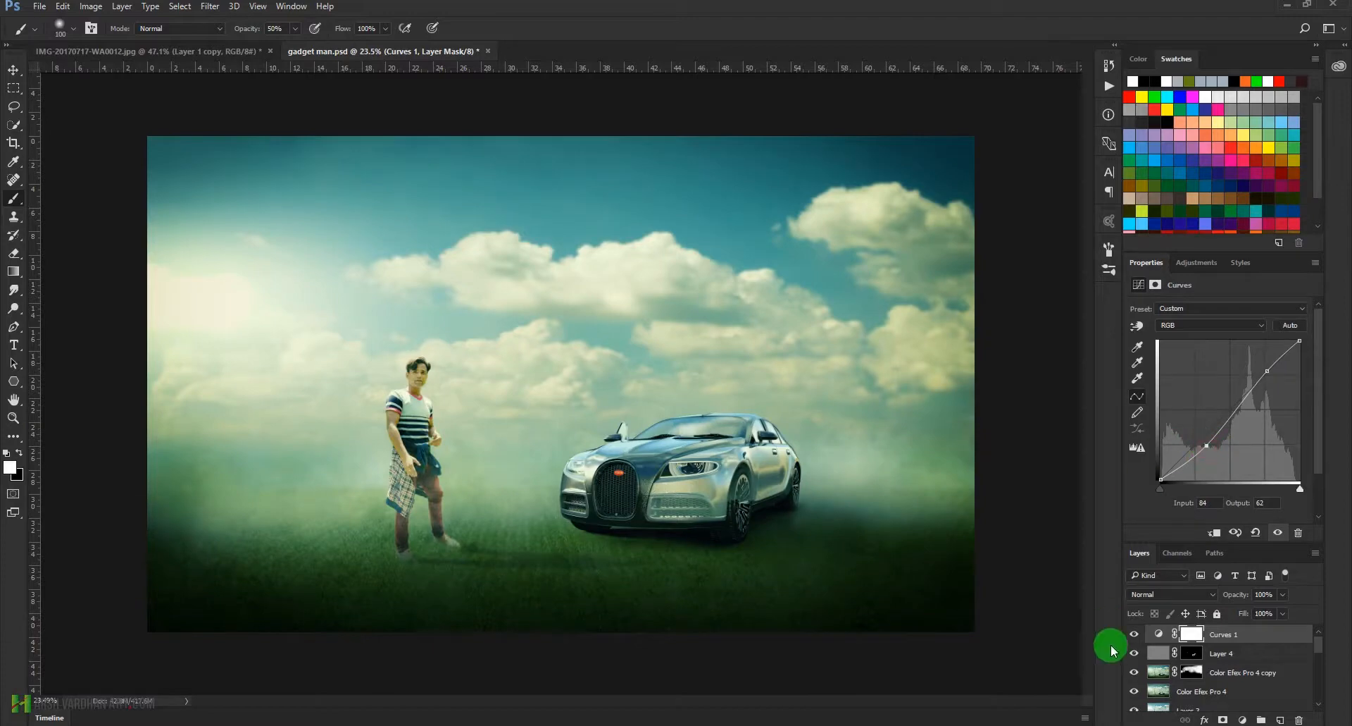
{"action": "left_click", "coordinate": [1137, 636]}
{"action": "left_click", "coordinate": [1138, 636]}
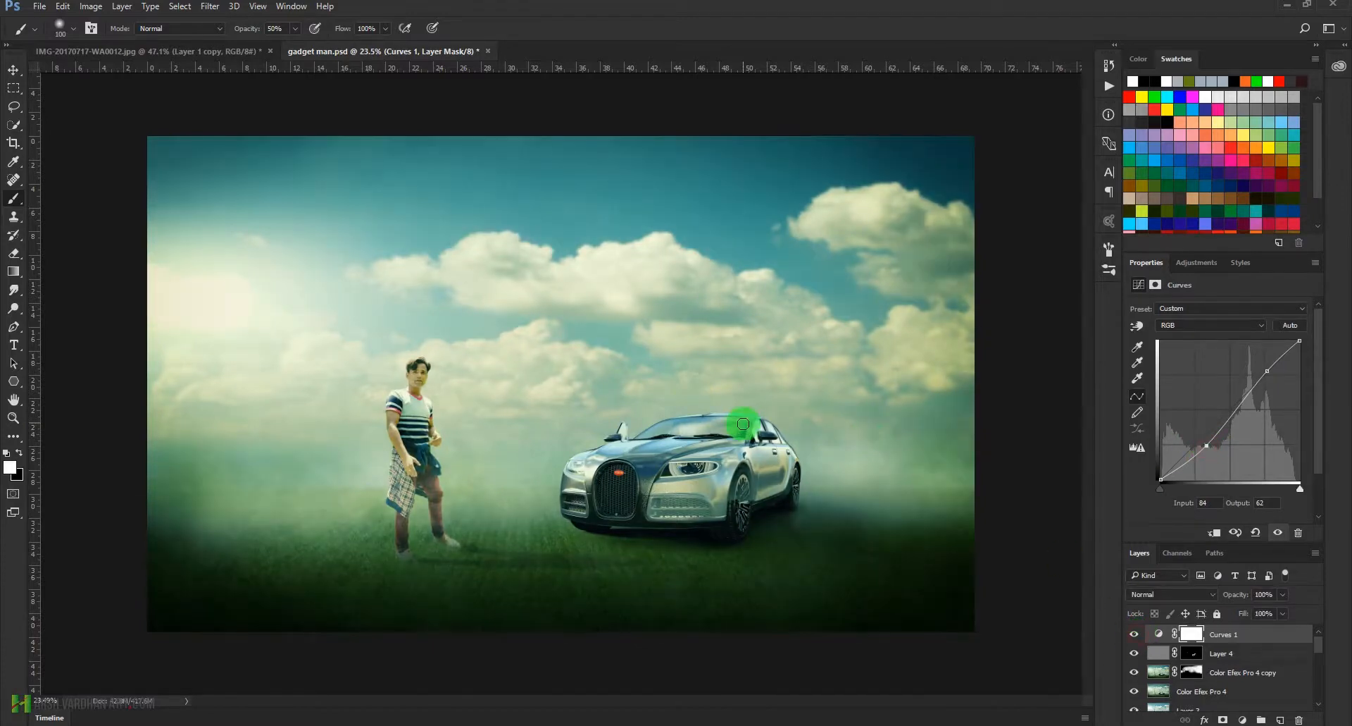
Step: Add a Vibrance adjustment layer on top with vibrance +32 and saturation about -8
{"action": "left_click", "coordinate": [1201, 263]}
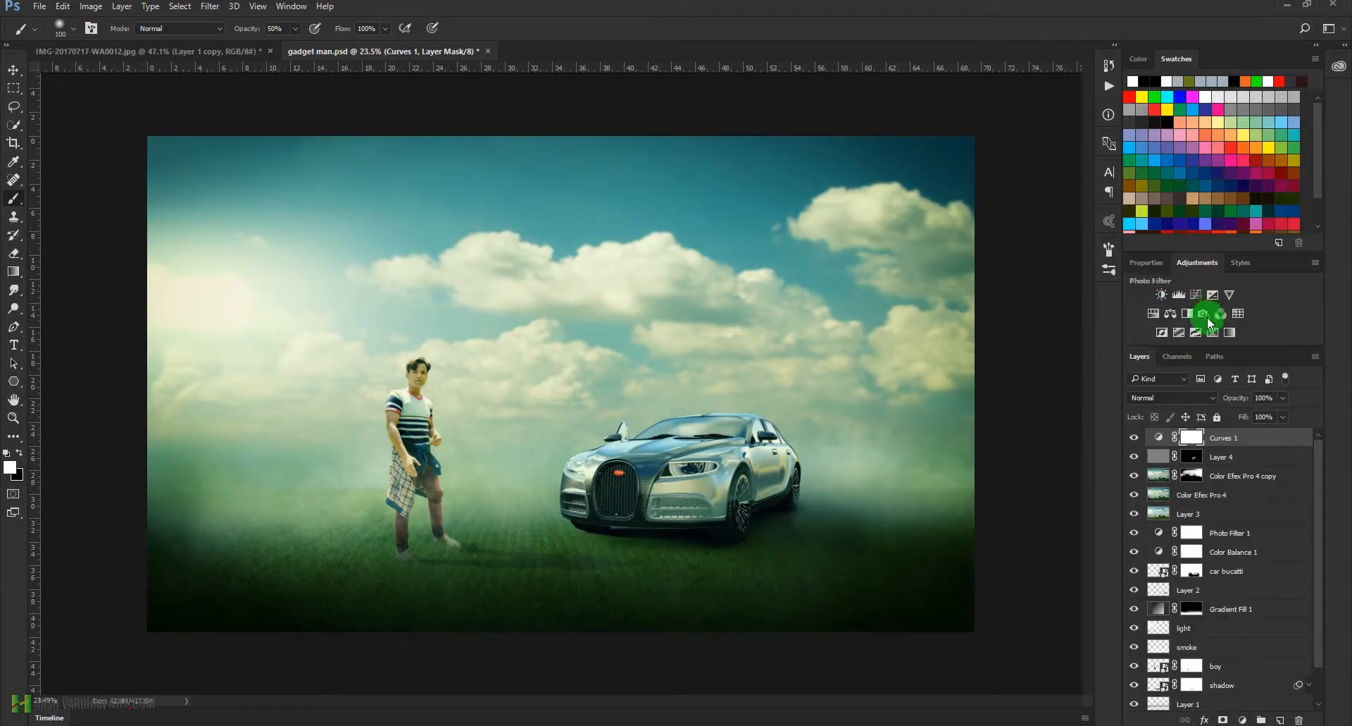
{"action": "left_click", "coordinate": [1229, 296]}
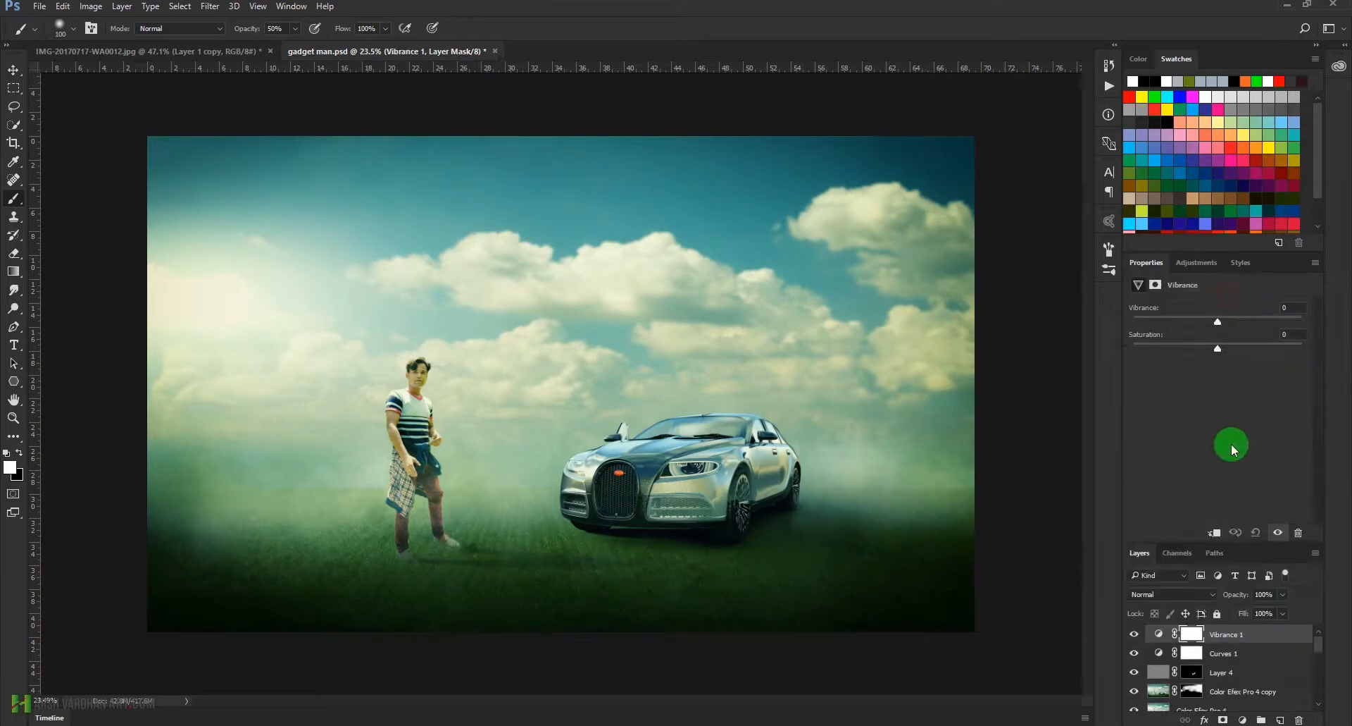
{"action": "mouse_move", "coordinate": [1216, 327]}
{"action": "left_mouse_down"}
{"action": "mouse_move", "coordinate": [1250, 317]}
{"action": "mouse_move", "coordinate": [1219, 349]}
{"action": "left_mouse_up"}
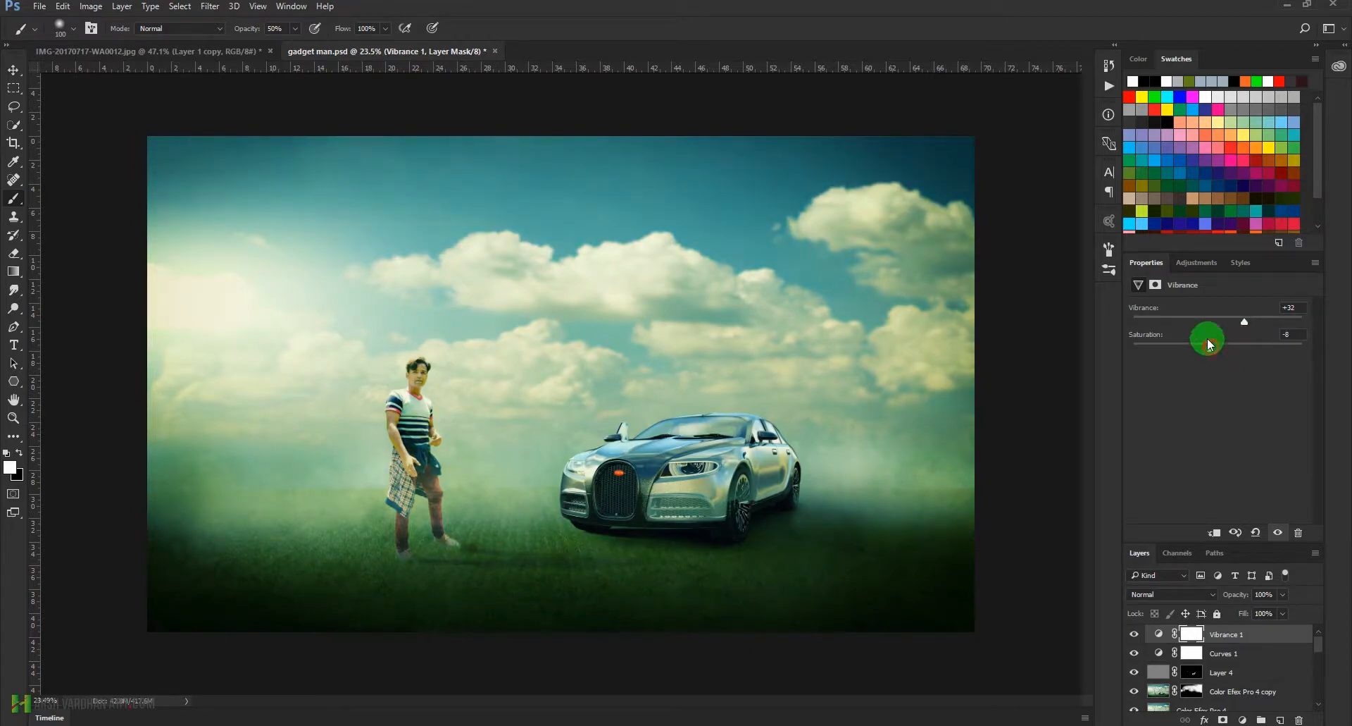
{"action": "left_click", "coordinate": [1195, 266]}
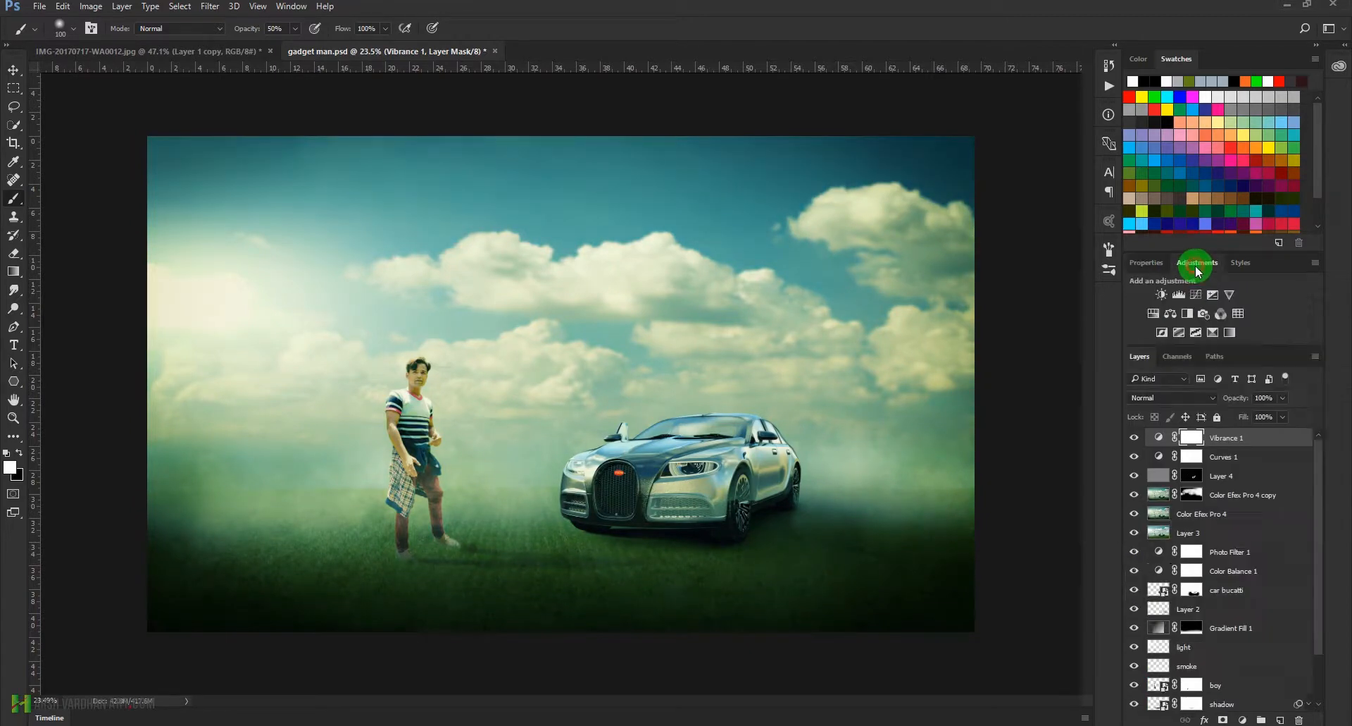